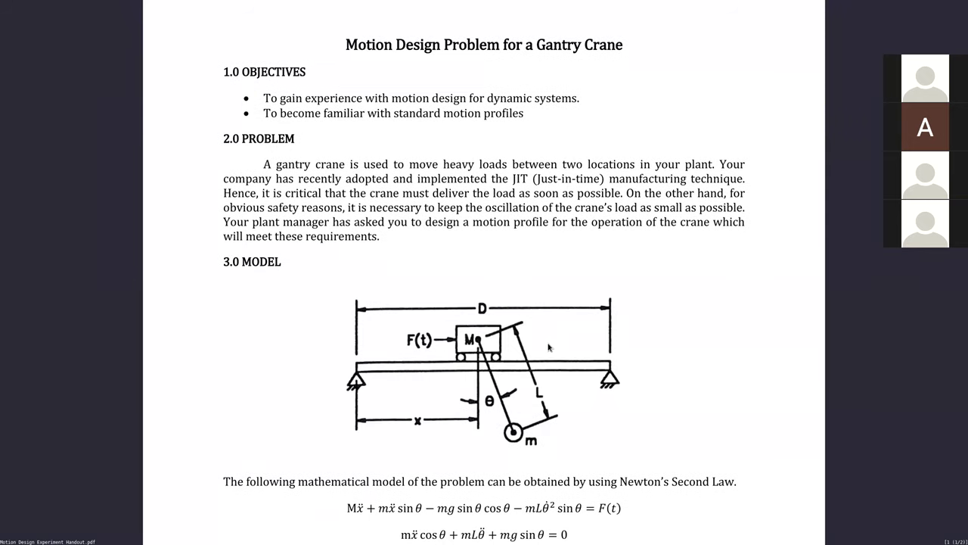
Step: Examine the gantry crane handout's model equations, procedure and performance index, and close the document
scroll(549, 347, down, 8)
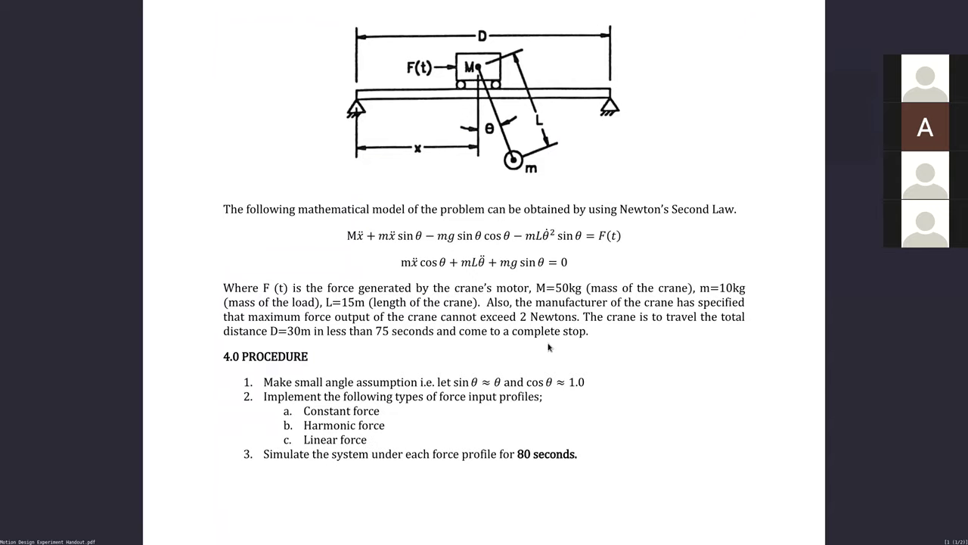
scroll(549, 347, down, 13)
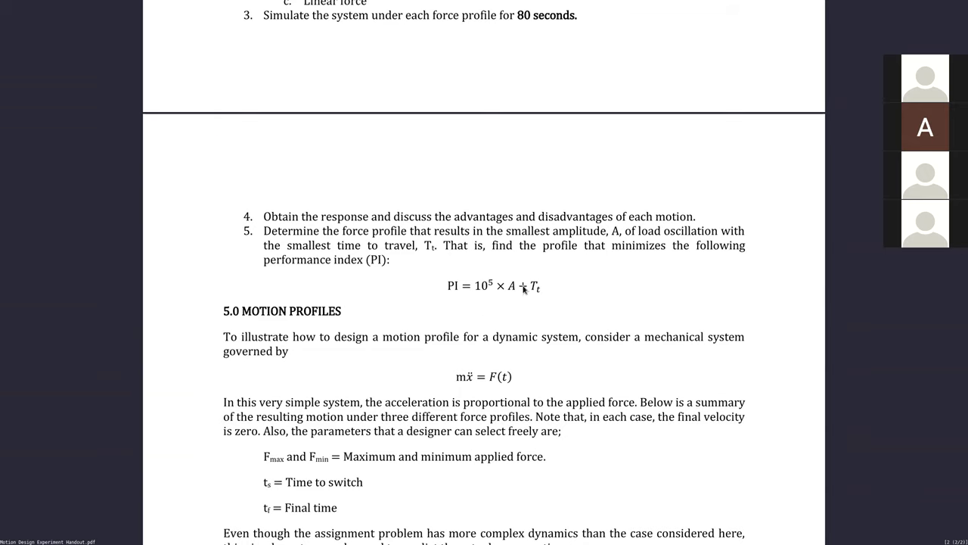
scroll(523, 289, up, 7)
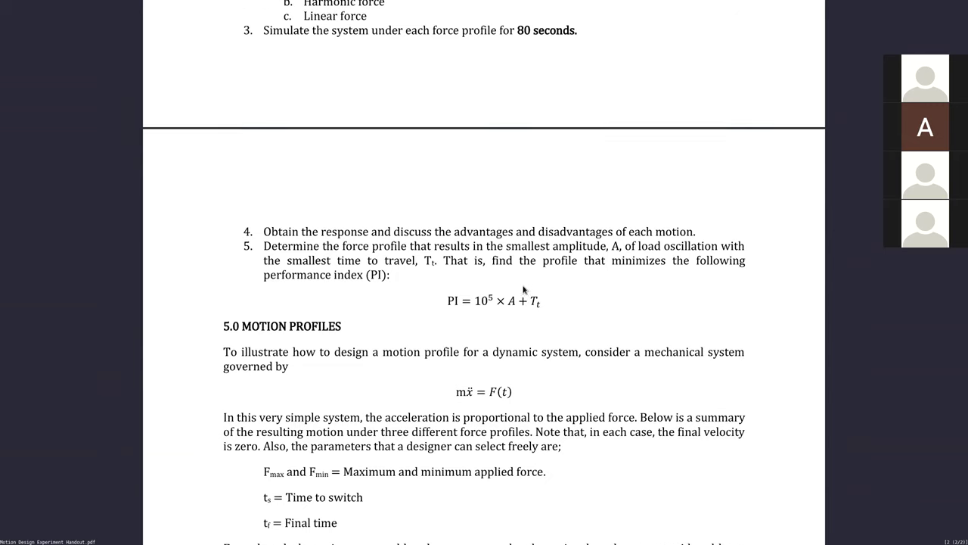
scroll(524, 289, up, 2)
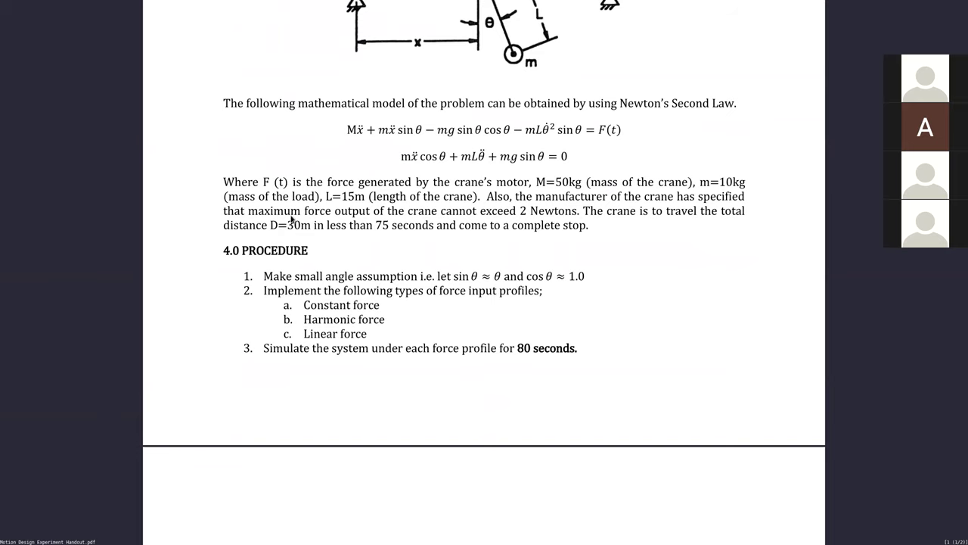
scroll(333, 237, up, 2)
scroll(352, 242, up, 1)
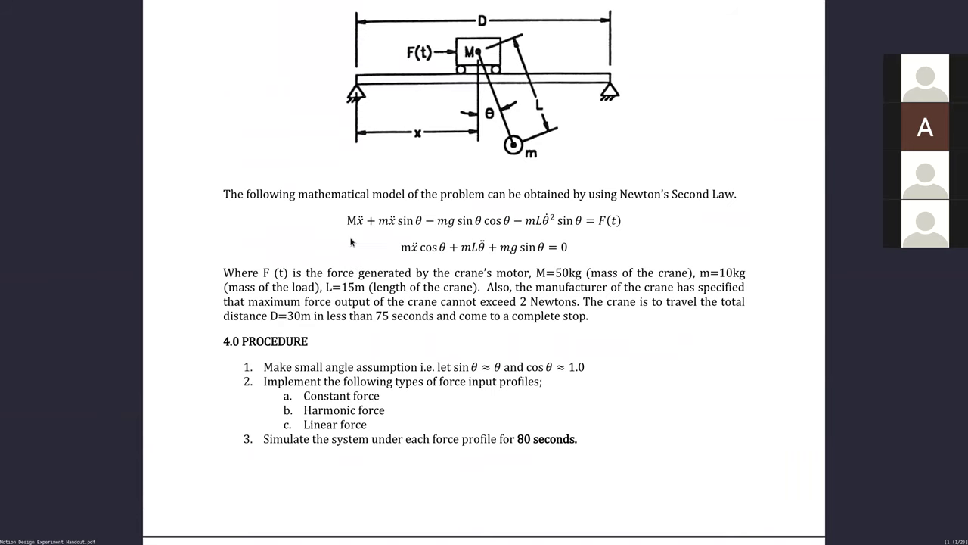
scroll(340, 246, up, 2)
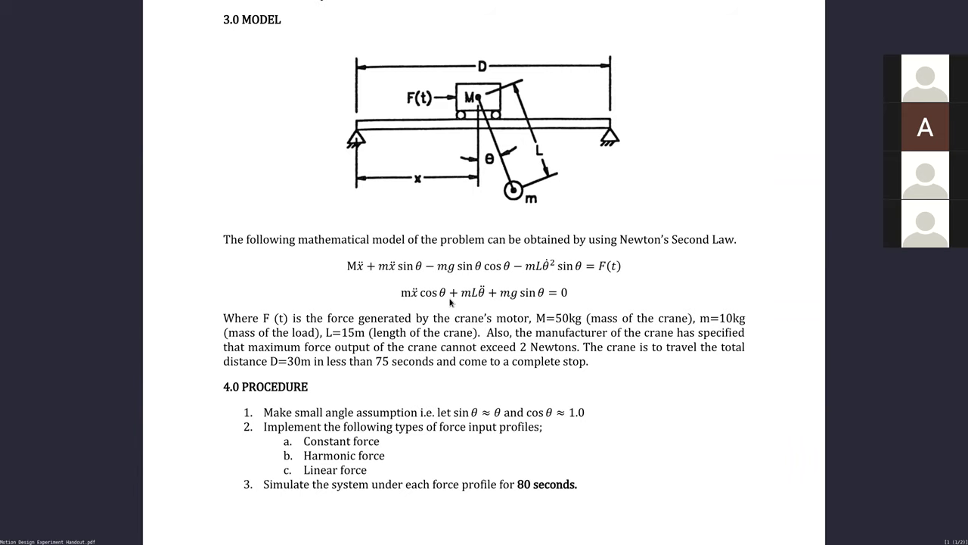
scroll(450, 301, down, 1)
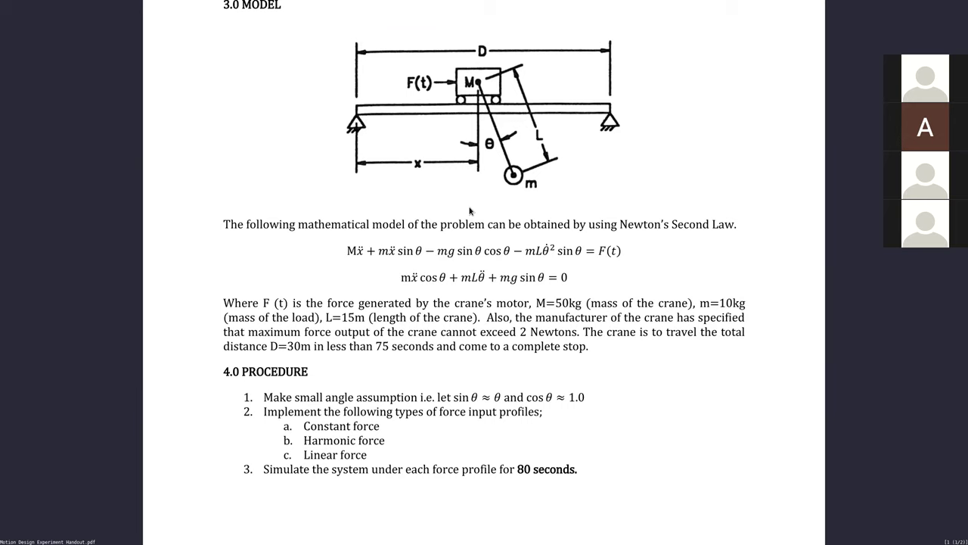
scroll(416, 266, down, 2)
scroll(416, 267, down, 2)
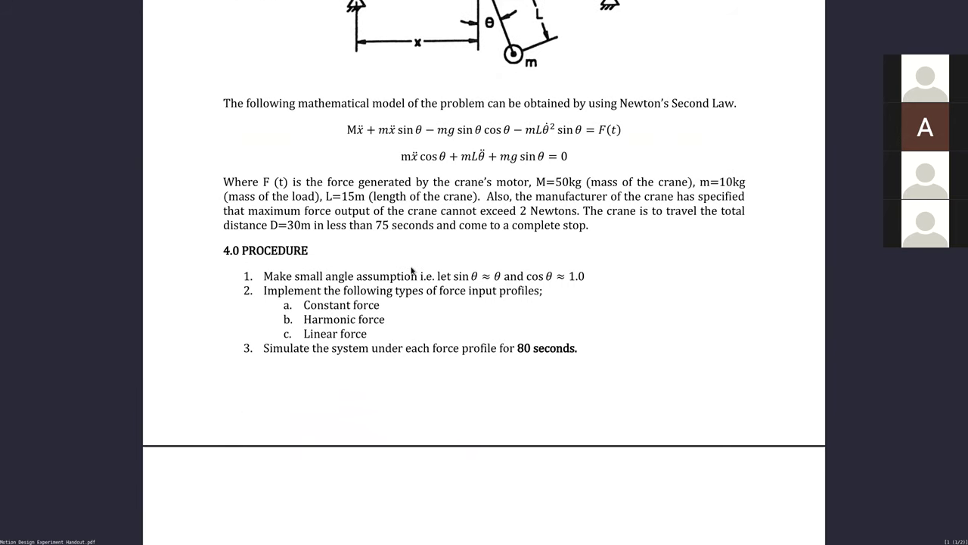
scroll(412, 270, down, 2)
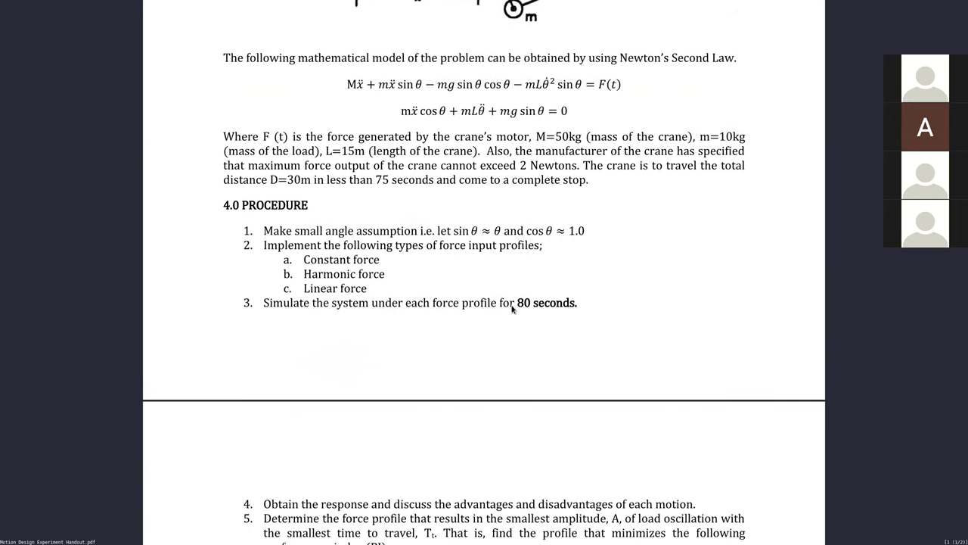
scroll(513, 303, down, 2)
scroll(529, 284, down, 2)
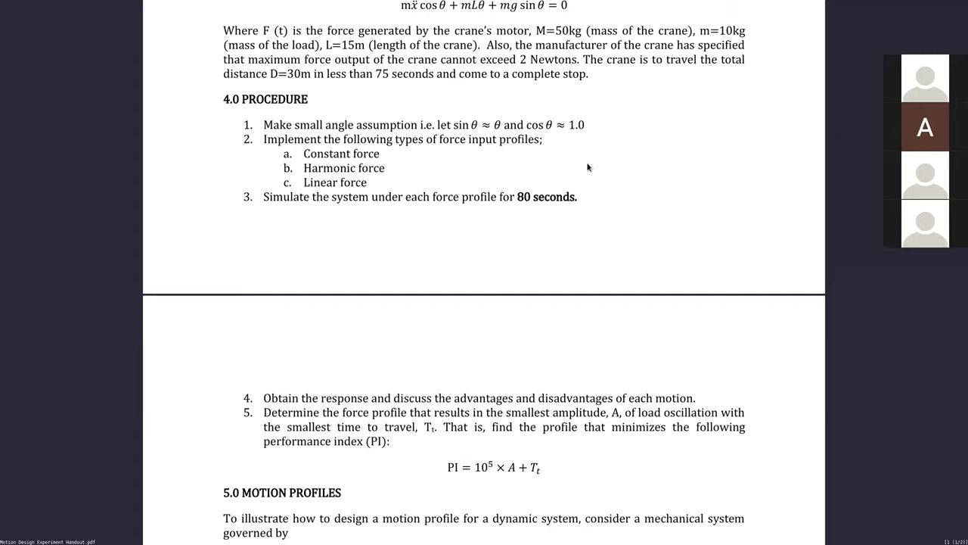
key(super+f)
key(q)
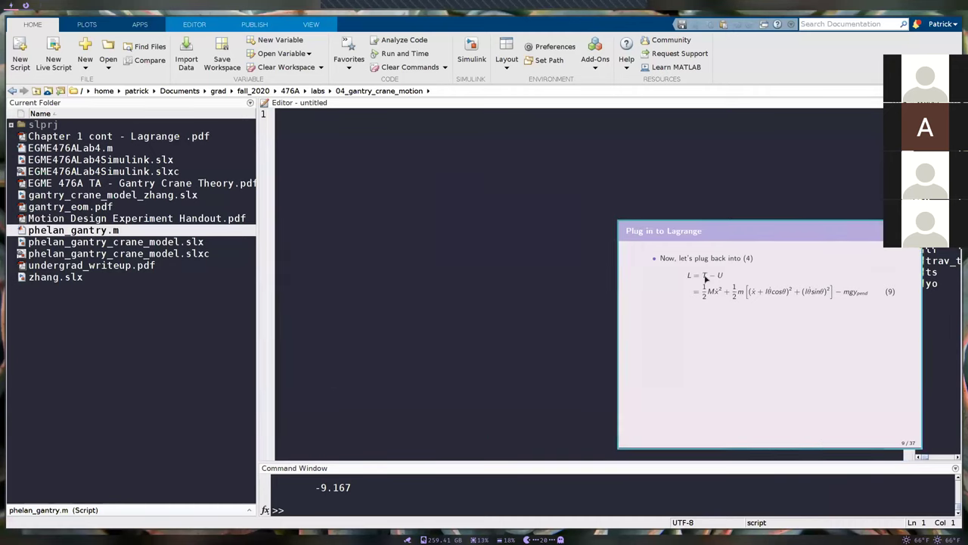
Step: Advance the lecture slides to the Small Angle Approximation slide for the position equation of motion and show it full screen
key(Right)
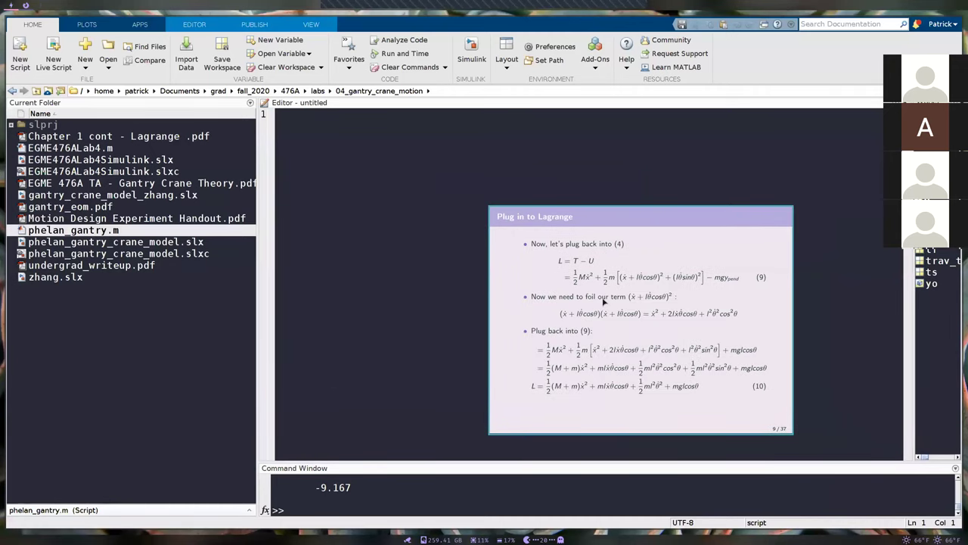
key(Right)
key(Right)
key(Right)
key(Right)
key(Right)
key(Right)
key(Right)
key(Right)
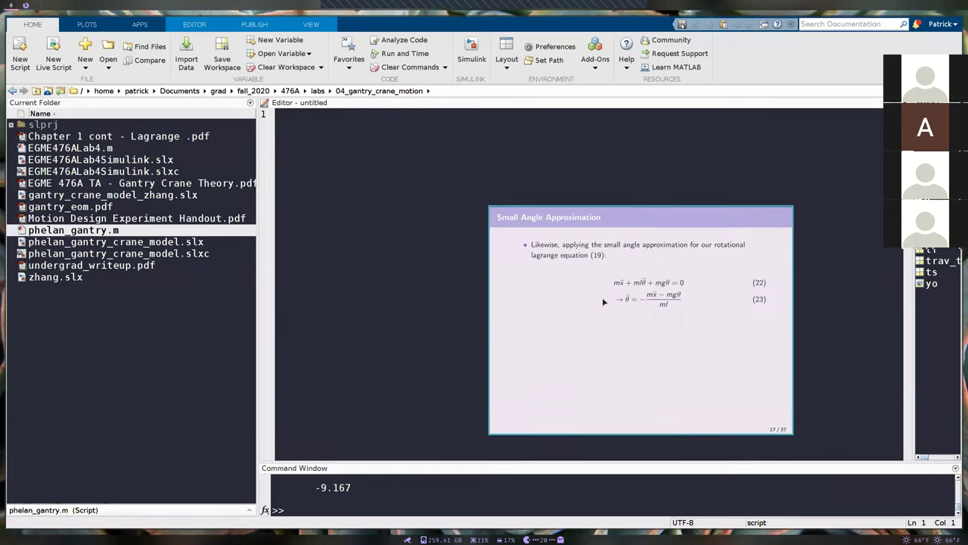
key(Left)
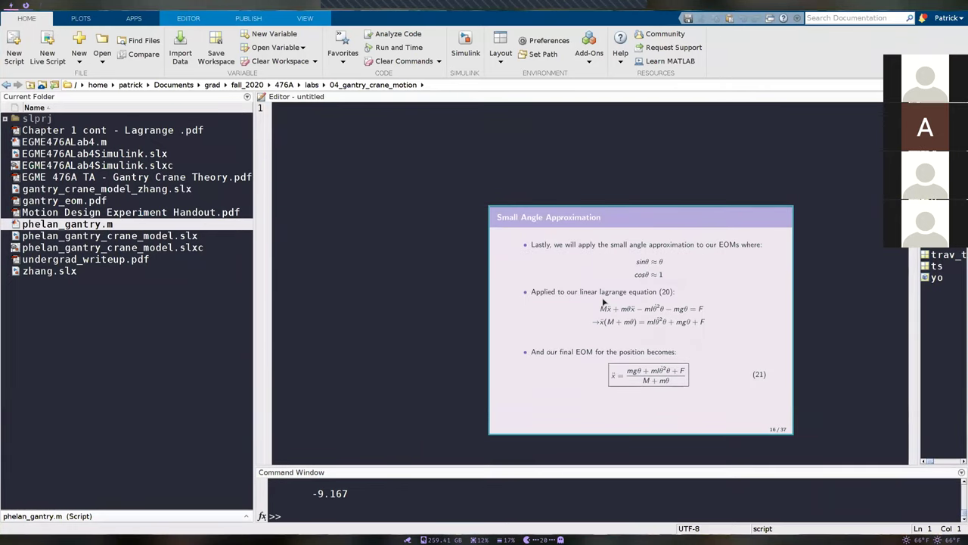
key(F5)
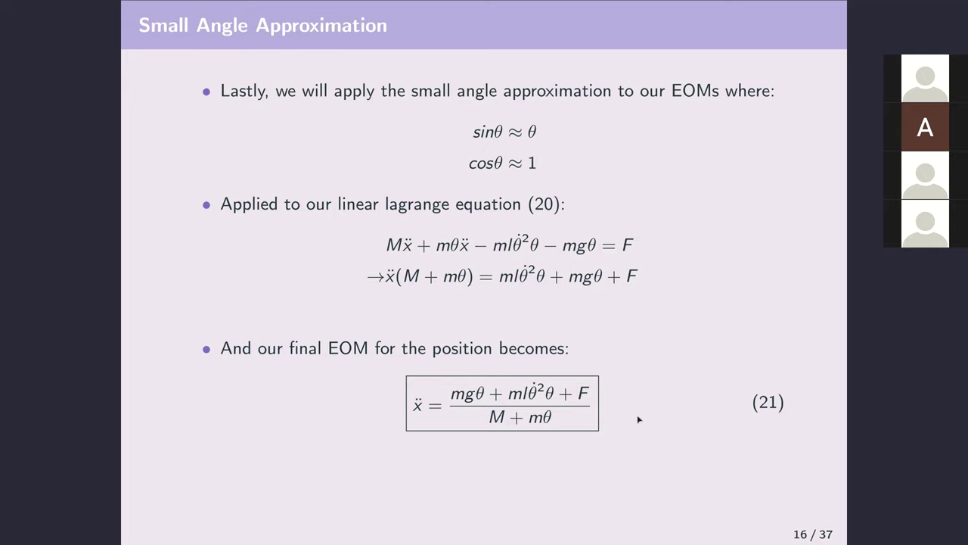
Step: Go through the rotational equation and Schedule slides up to Constant Force Motion Profile, and leave the full-screen presentation
key(Right)
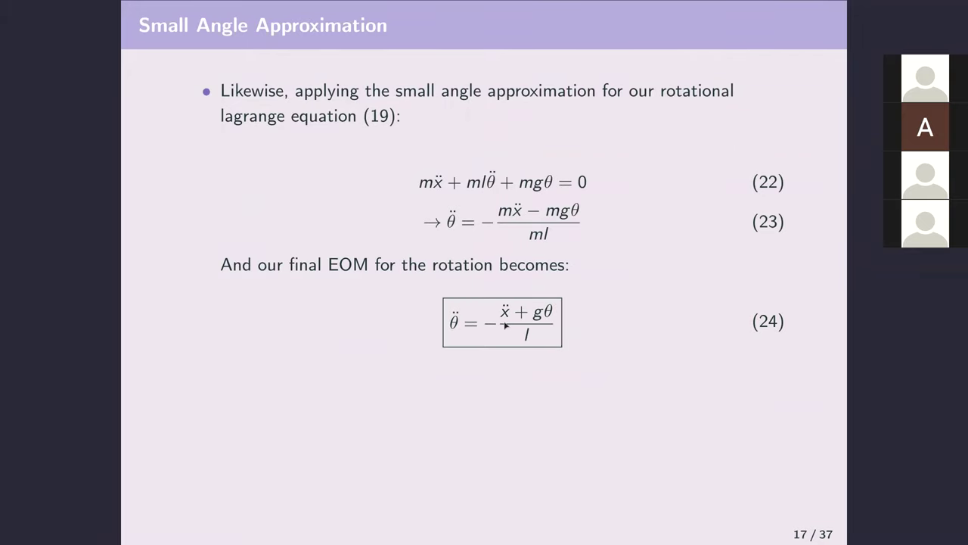
key(Right)
key(Right)
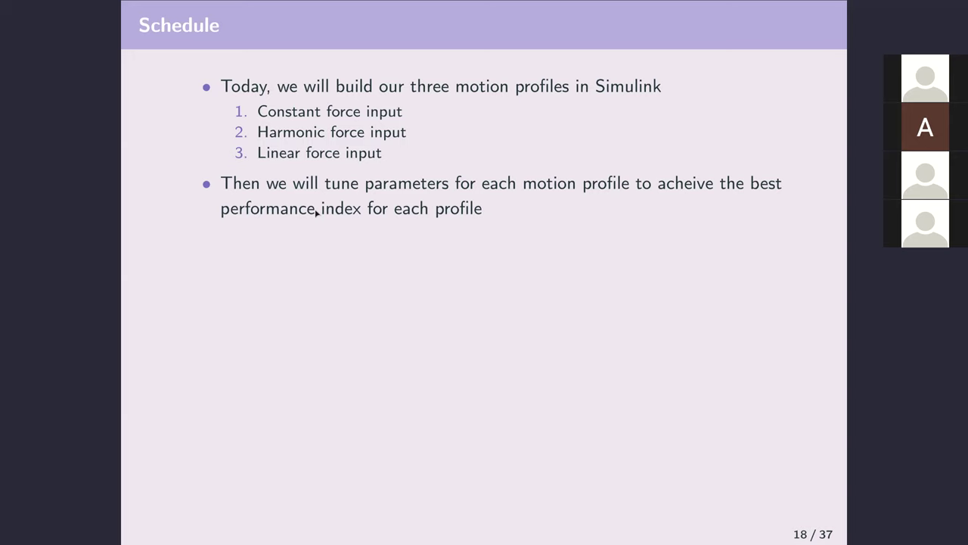
key(Right)
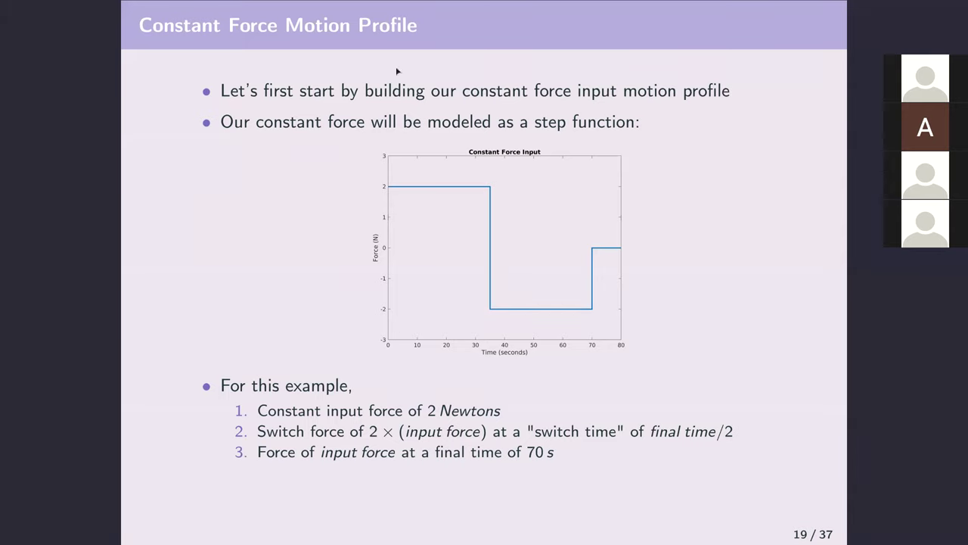
key(Escape)
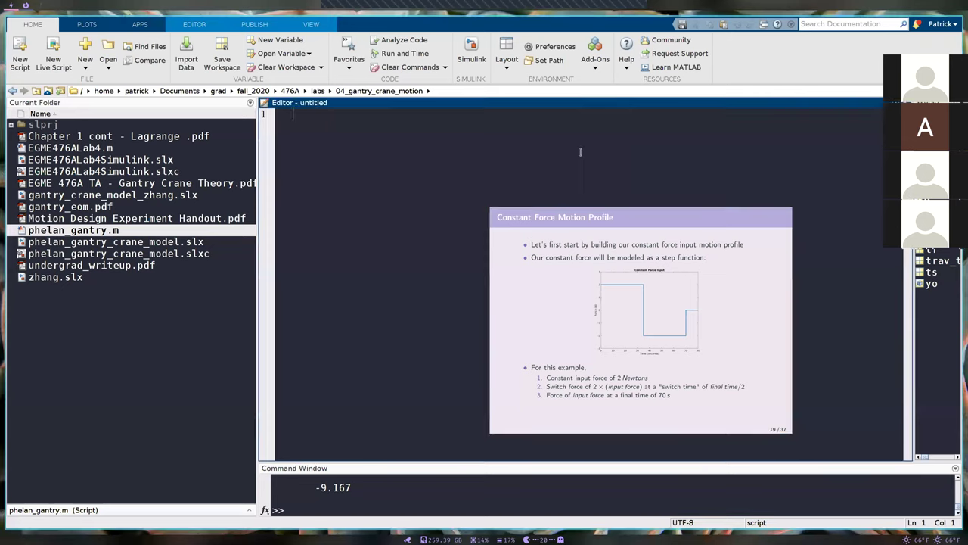
Step: Copy the Define Knowns and Constant Force Parameters code from phelan_gantry.m into a new script
double_click(99, 232)
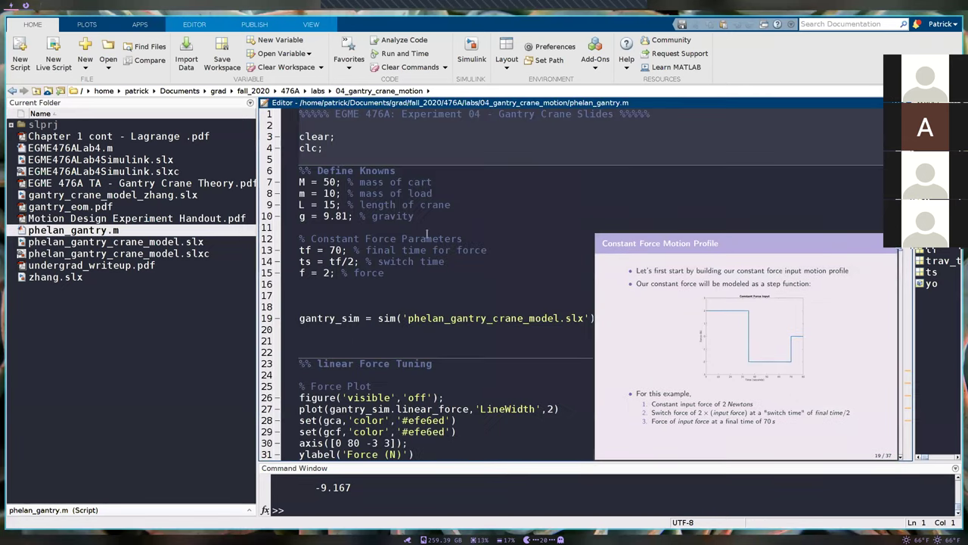
scroll(481, 286, down, 1)
scroll(481, 286, up, 1)
drag(386, 274, 300, 171)
key(ctrl+c)
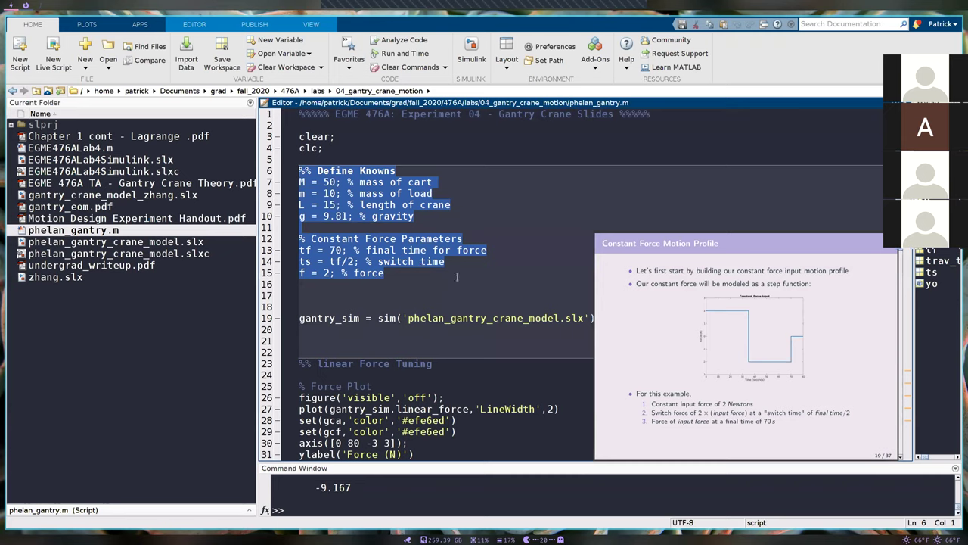
click(465, 281)
click(20, 53)
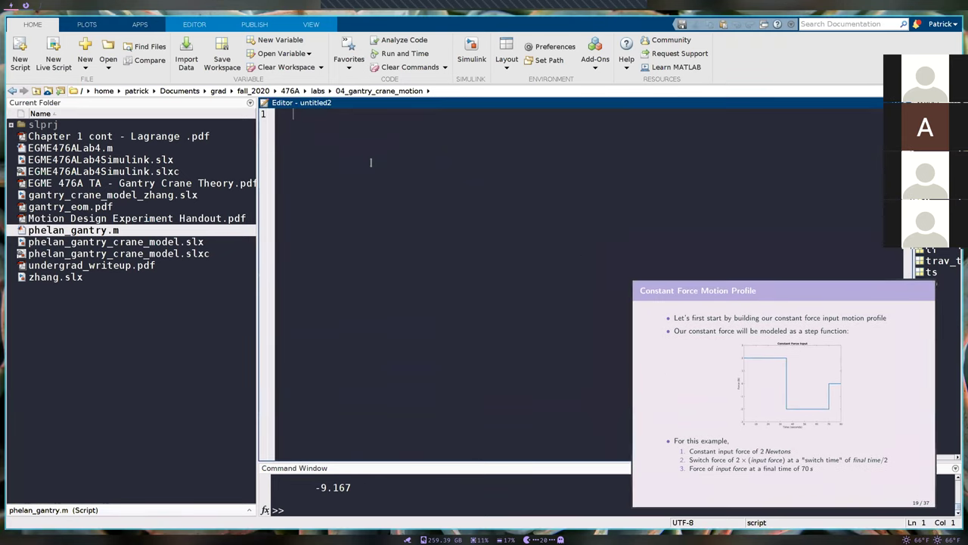
key(ctrl+v)
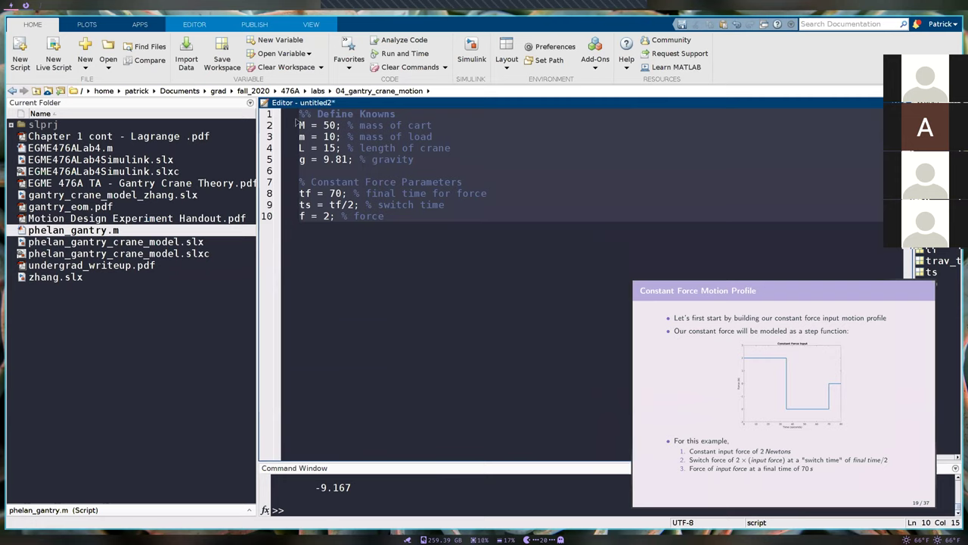
Step: Replace the pasted Define Knowns heading with the title comment "%%%% EGME 476A: Experiment 4 - Gantry Crane %%%%" at the script's start
triple_click(299, 114)
key(BackSpace)
key(Return)
key(Return)
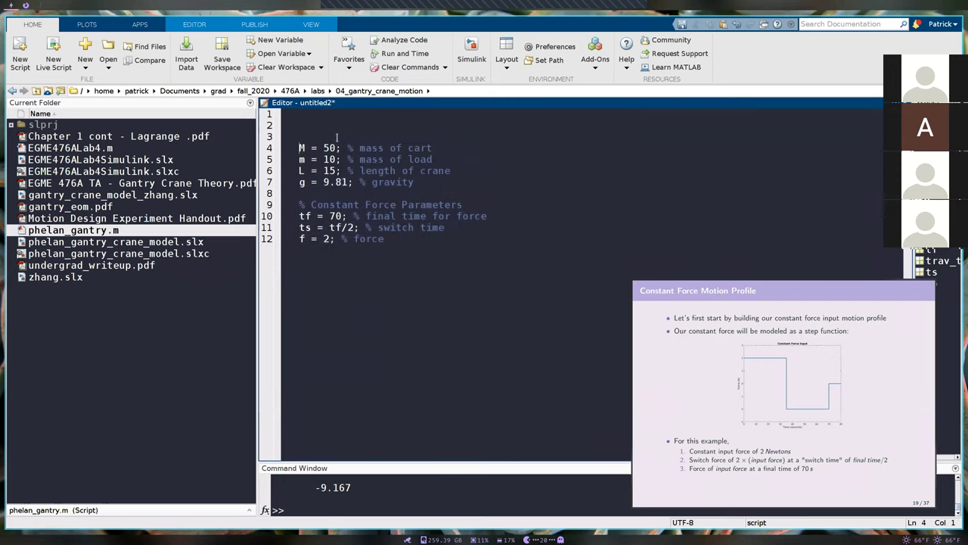
key(Up)
key(Up)
text(%%%% EGME 476A:)
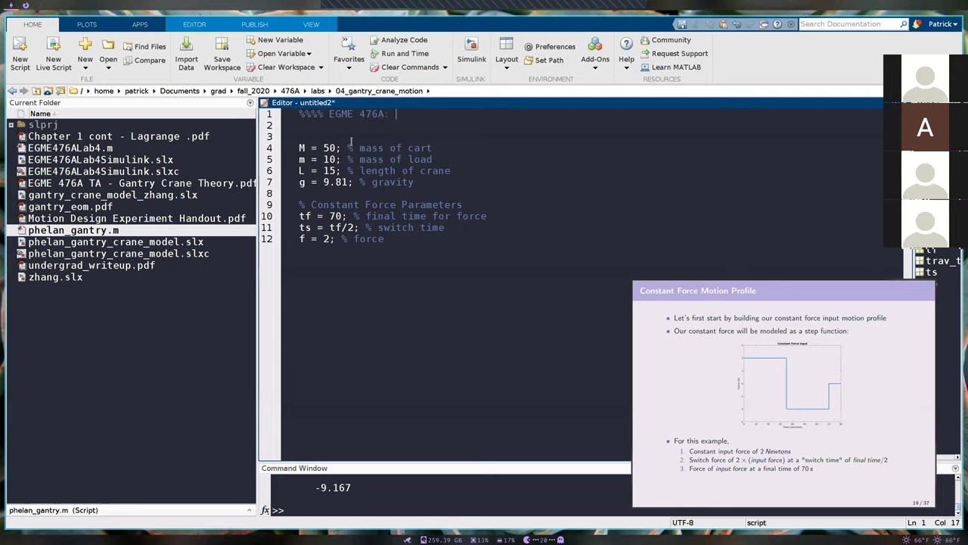
text( Experiment )
text(4 --)
text(Gantry Crane )
text(%%%%)
Step: Add the commands "clear;" and "clc;" on separate lines below the title comment
key(Return)
key(Return)
text(clear;)
key(Return)
text(clc;)
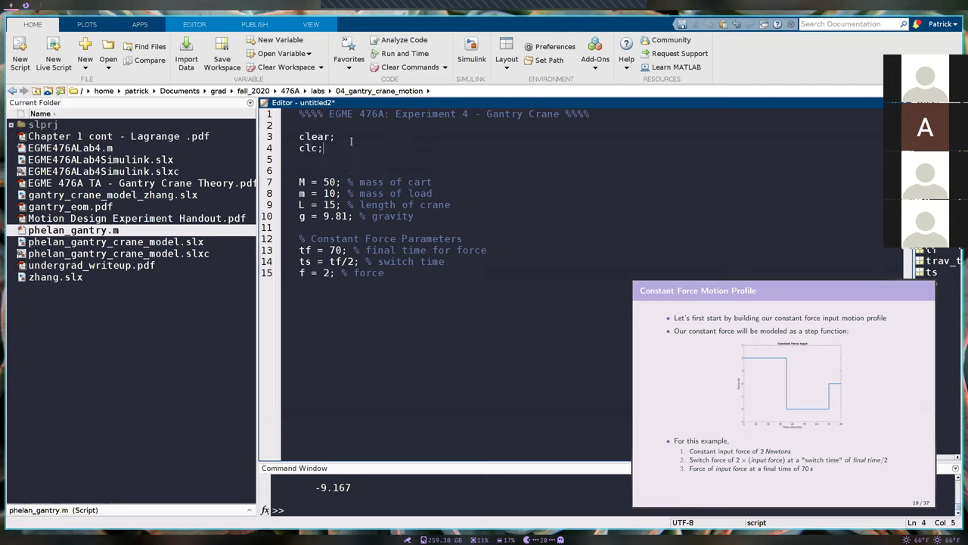
Step: Add the comment "% Define Knowns" directly above the M definition and move the slide window beside the code
key(Return)
key(Down)
key(Down)
text(% De)
key(BackSpace)
key(BackSpace)
key(BackSpace)
key(BackSpace)
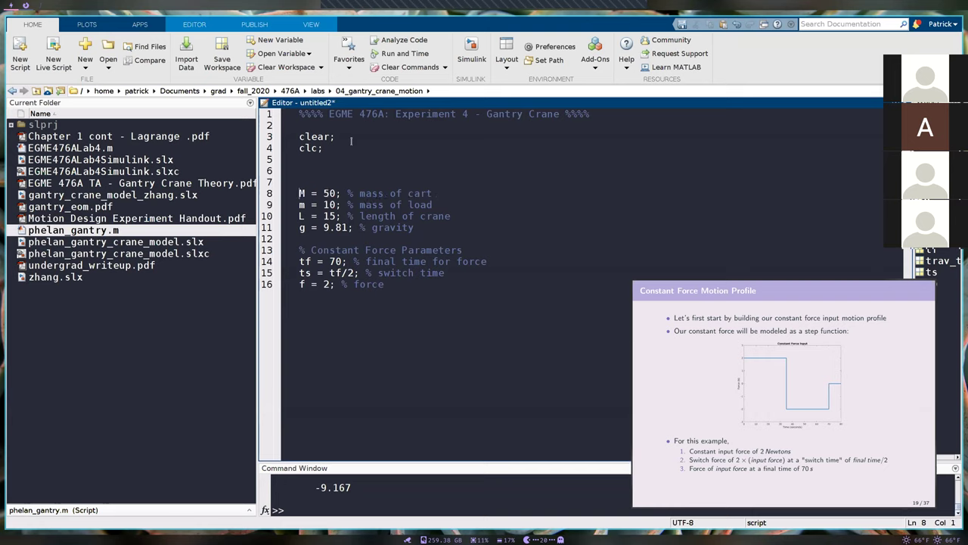
text(% Define Knowns)
click(307, 127)
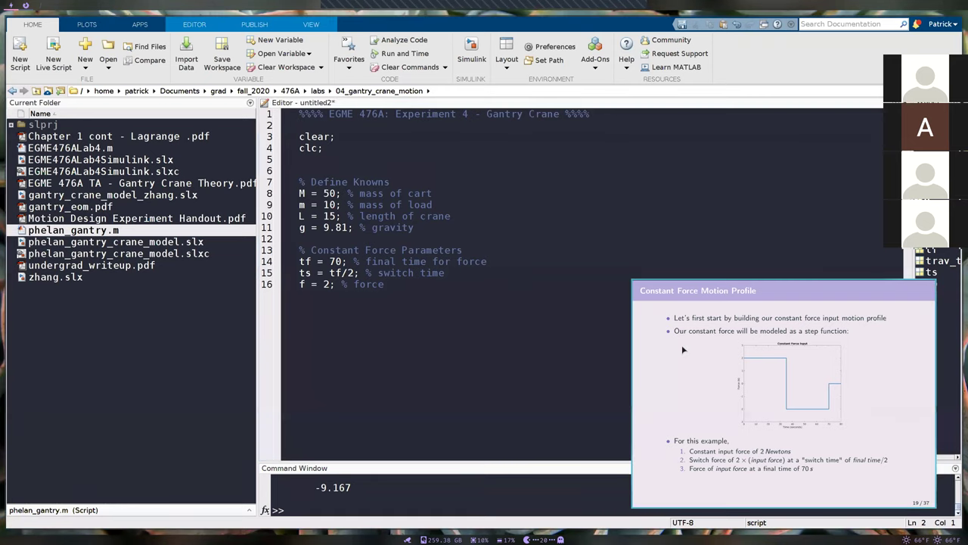
drag(689, 352, 606, 230)
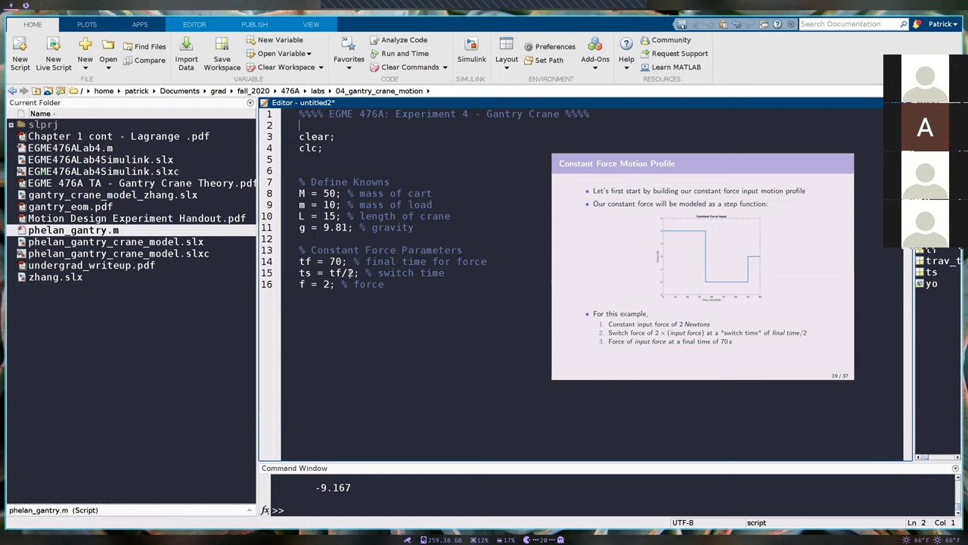
Step: Align the comments after tf, ts and f in one column and shorten their heading to "% Force Parameters"
click(352, 260)
key(Tab)
click(341, 284)
key(Tab)
key(Tab)
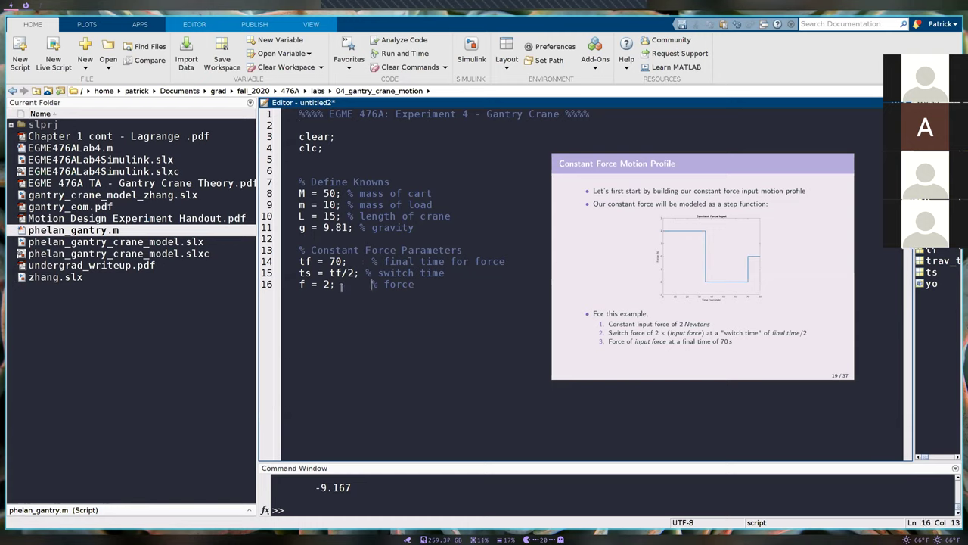
click(364, 273)
key(Tab)
click(362, 251)
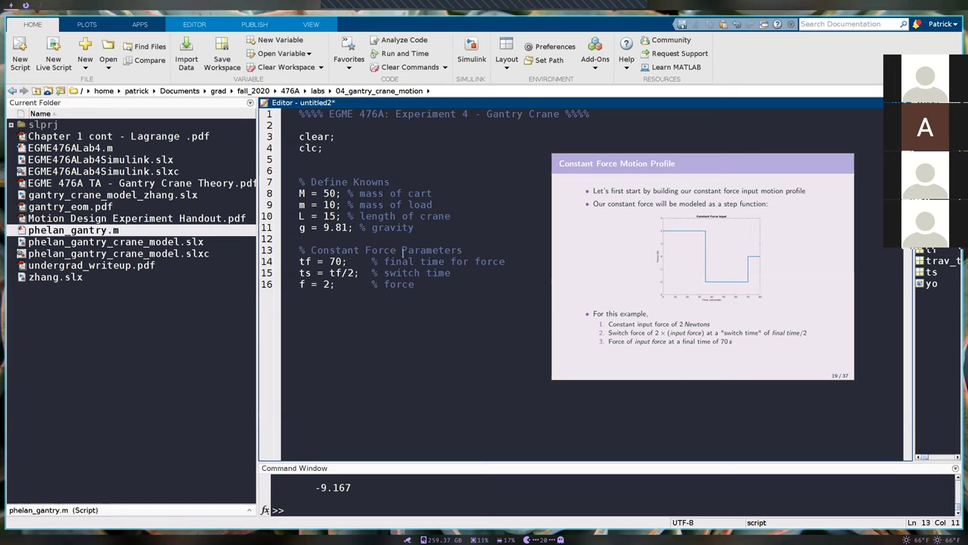
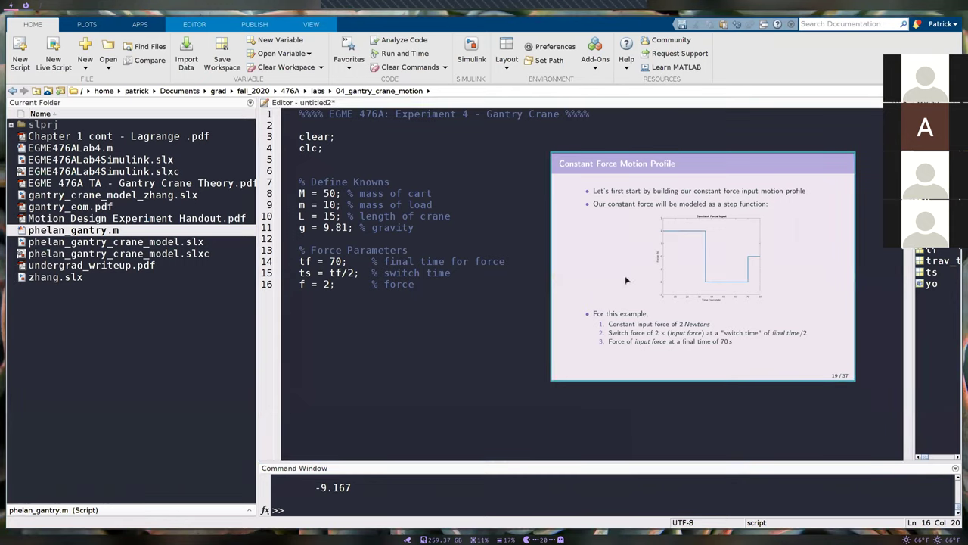
Step: Examine the Constant Force Motion Profile slide full screen, including the step-function plot and its example values
key(f)
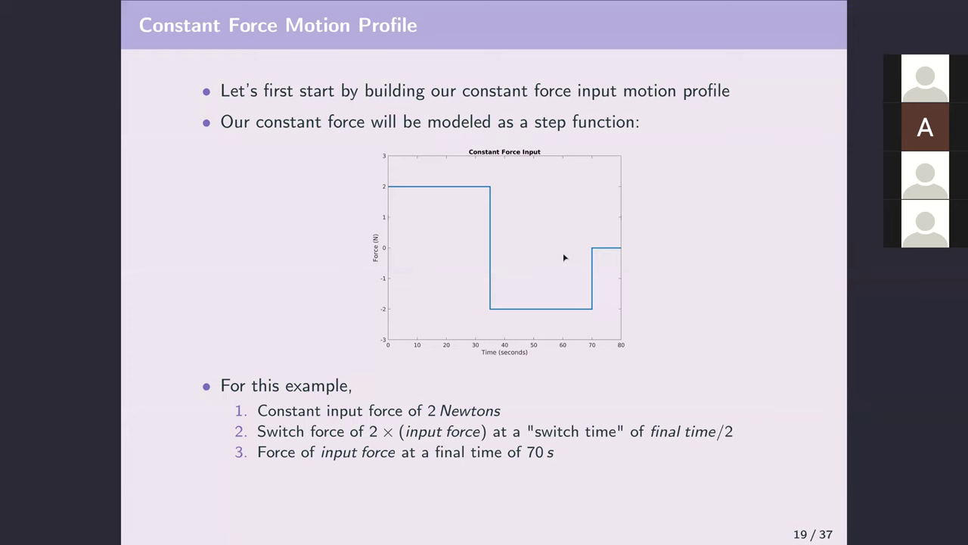
key(Escape)
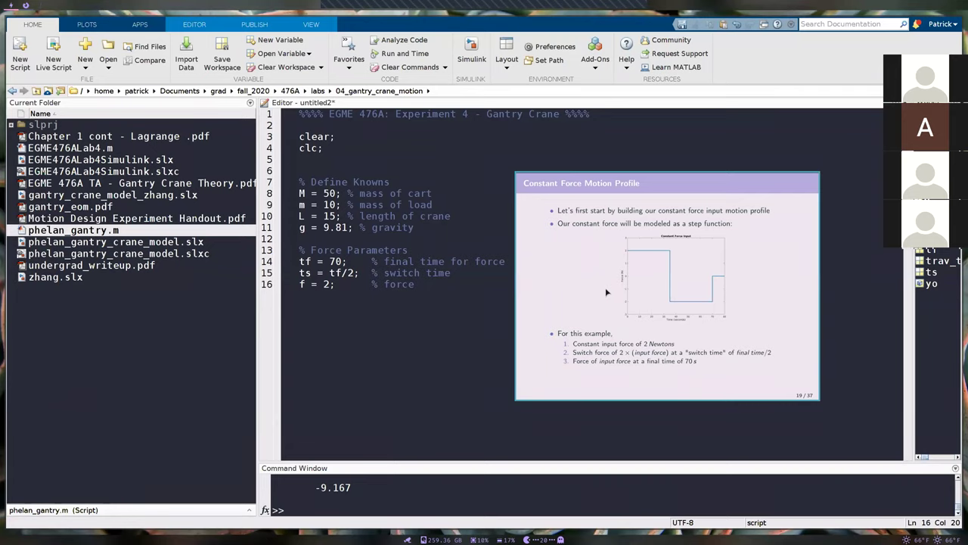
double_click(607, 292)
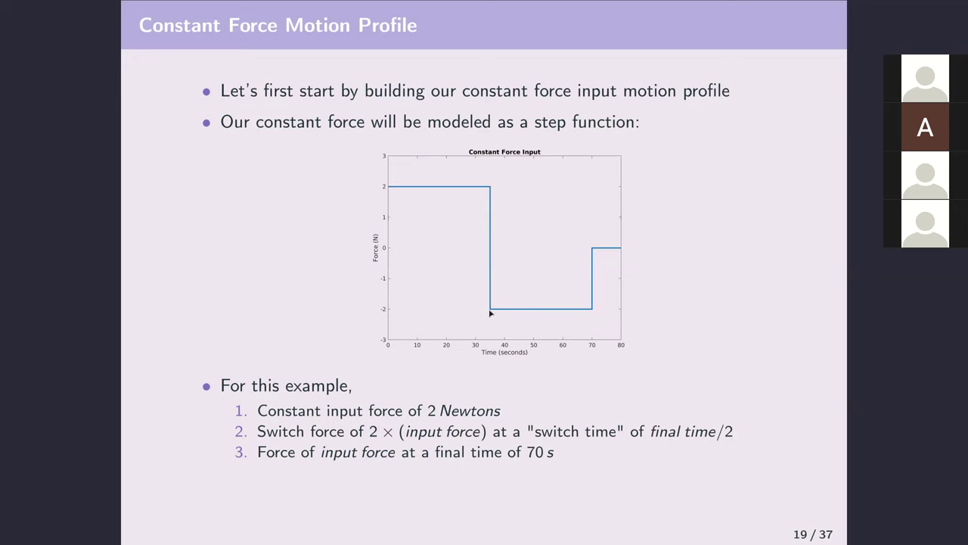
Step: Align the equals sign and comment of the f line with the tf and ts lines above
key(Escape)
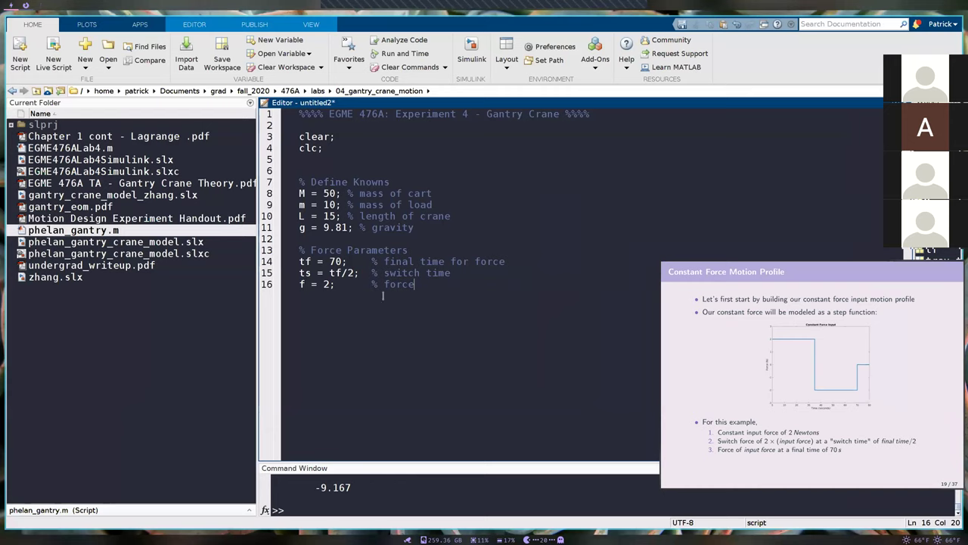
click(312, 286)
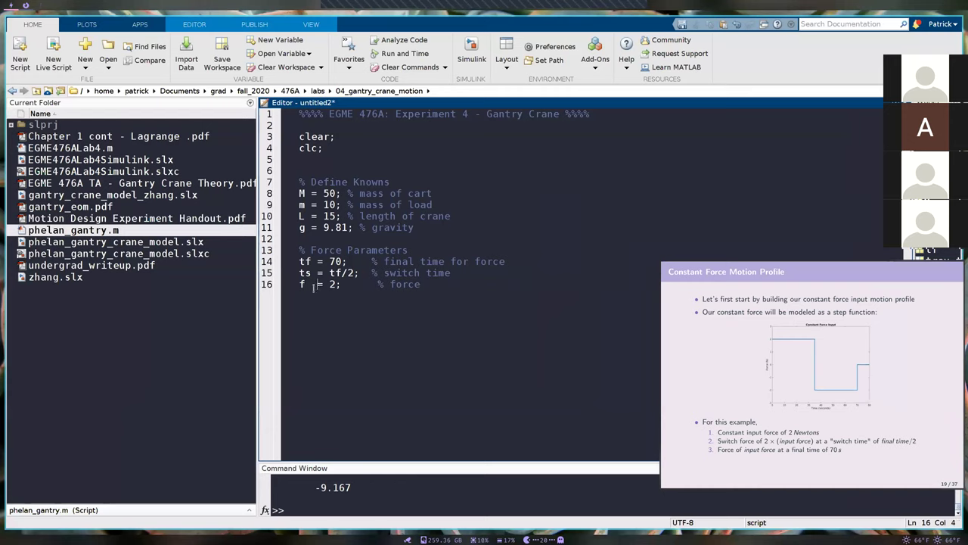
click(376, 285)
key(BackSpace)
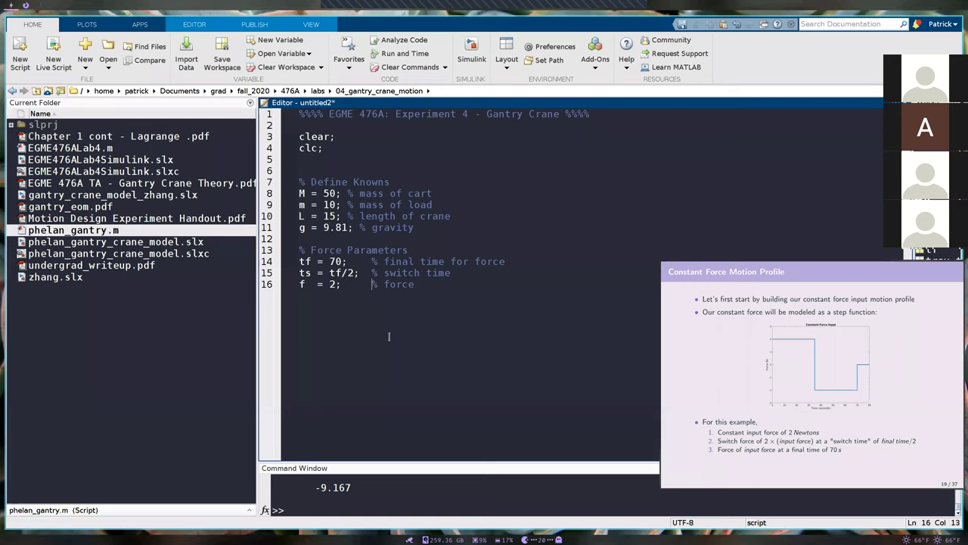
Step: Examine the Constant Force Motion Profile slide full screen again, then return to the script
drag(737, 381, 609, 289)
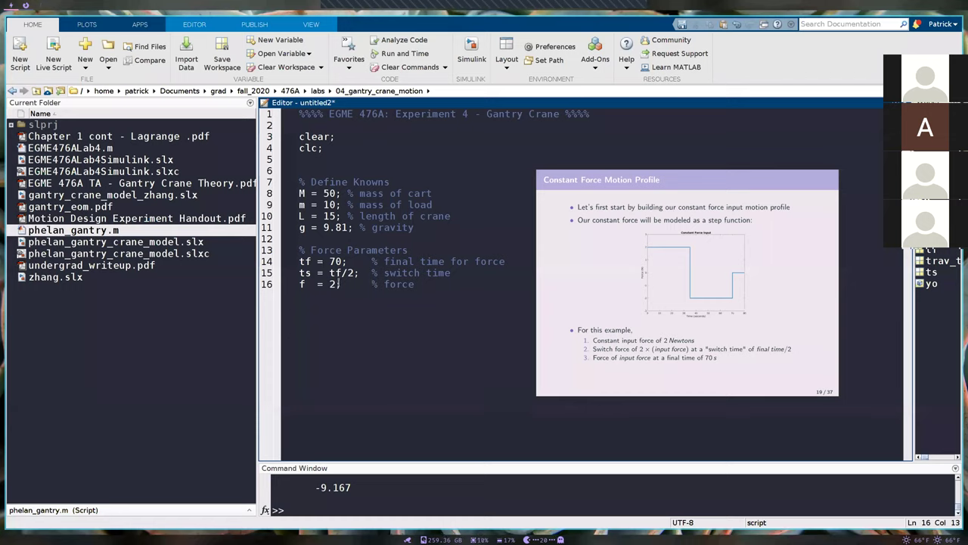
click(662, 290)
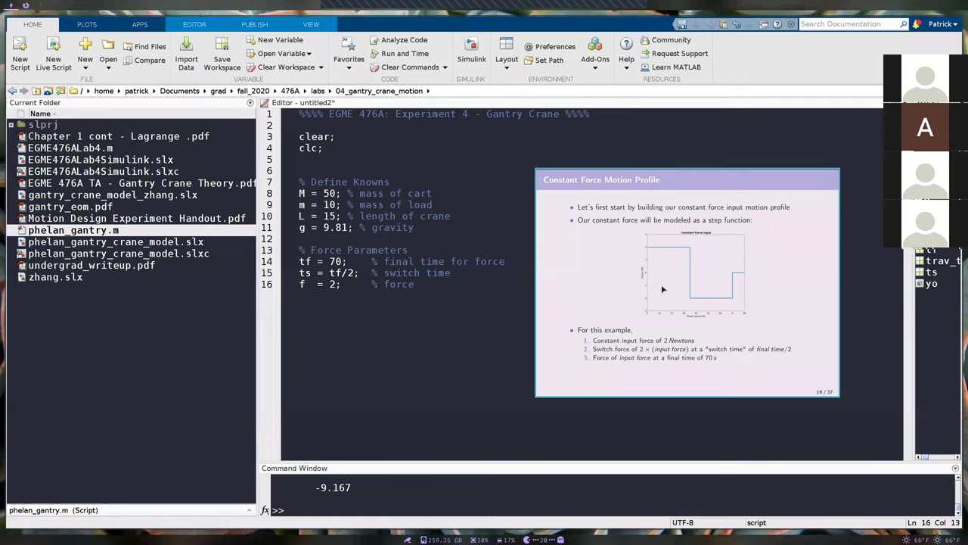
key(f)
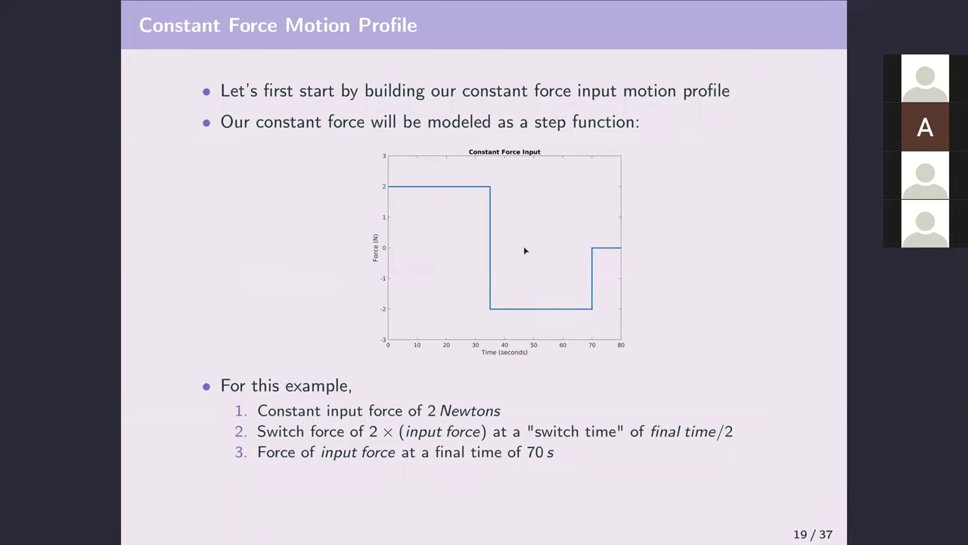
key(Escape)
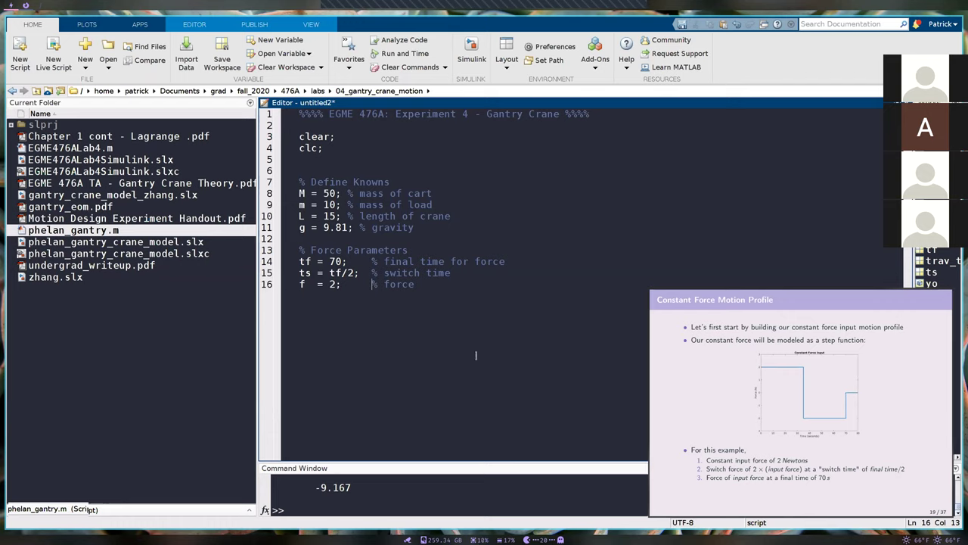
Step: Enlarge the Command Window and start saving the script in the 476A/lectures/lec10-11_gantry_crane folder
drag(375, 465, 379, 392)
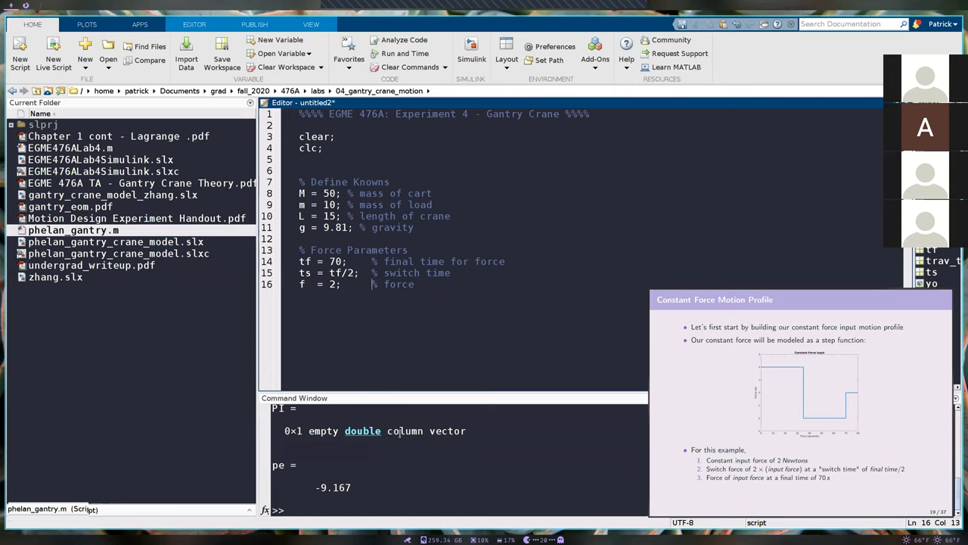
click(451, 193)
key(ctrl+s)
click(490, 254)
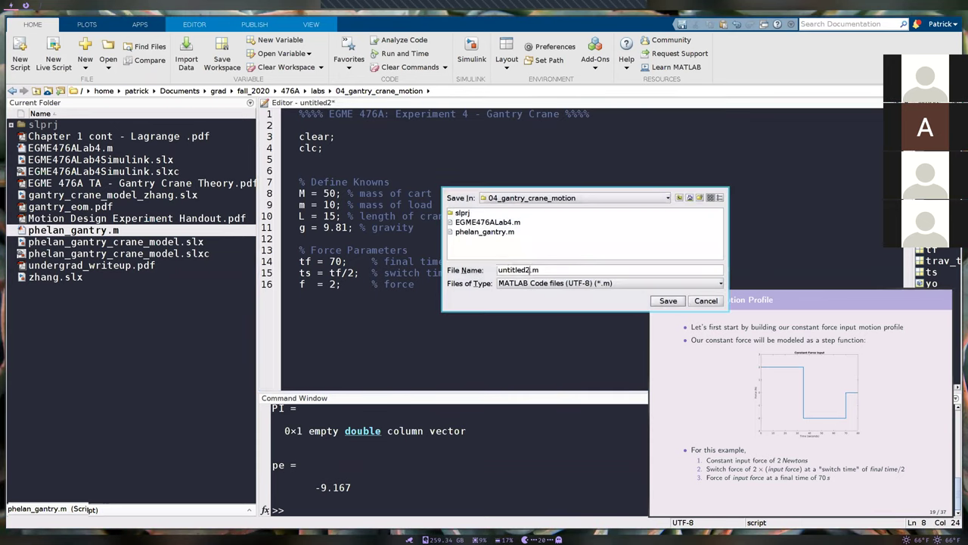
click(579, 198)
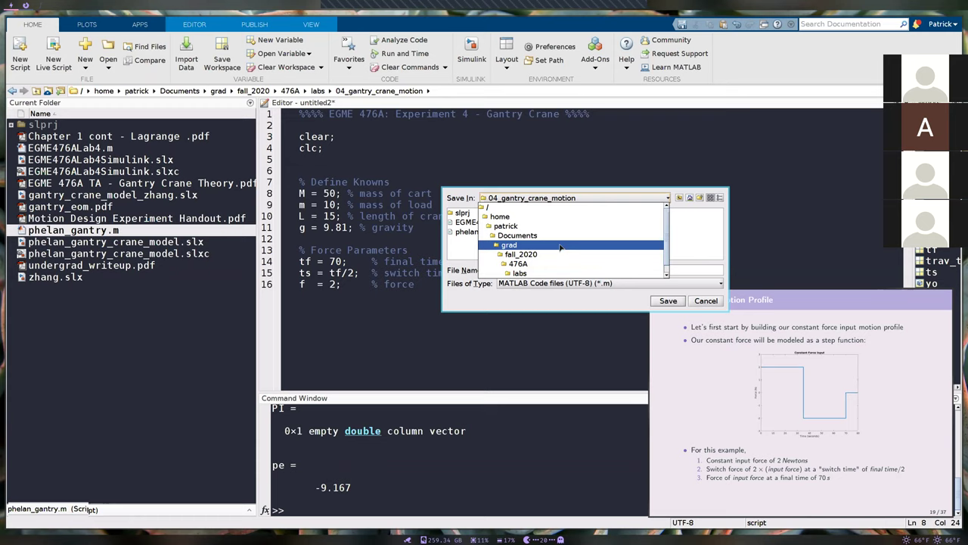
click(511, 239)
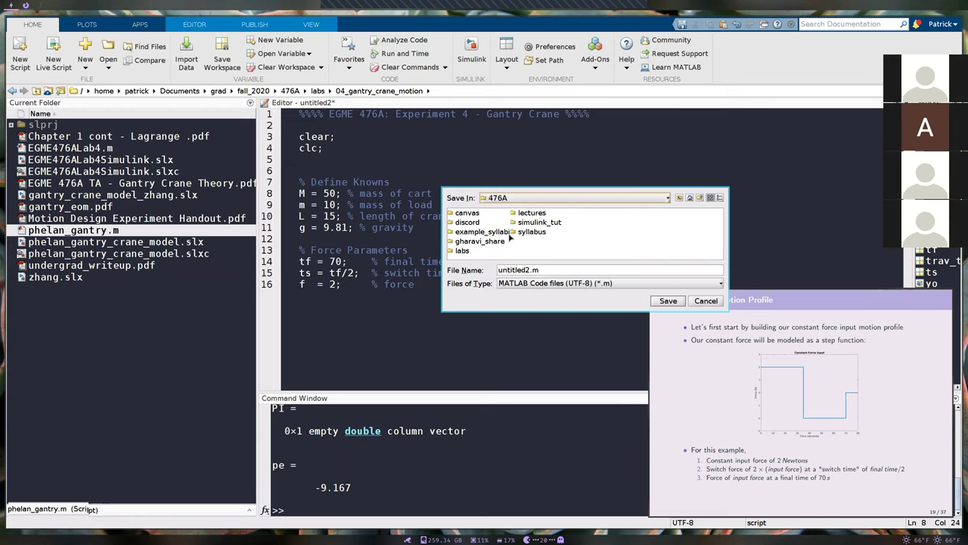
double_click(528, 216)
double_click(600, 232)
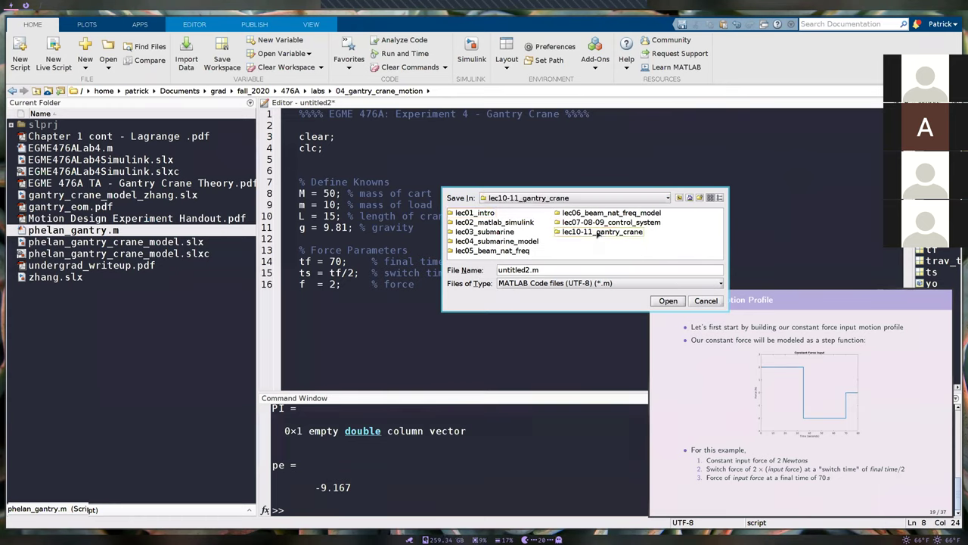
Step: Name the script file class_gantry_script.m and save it
click(530, 270)
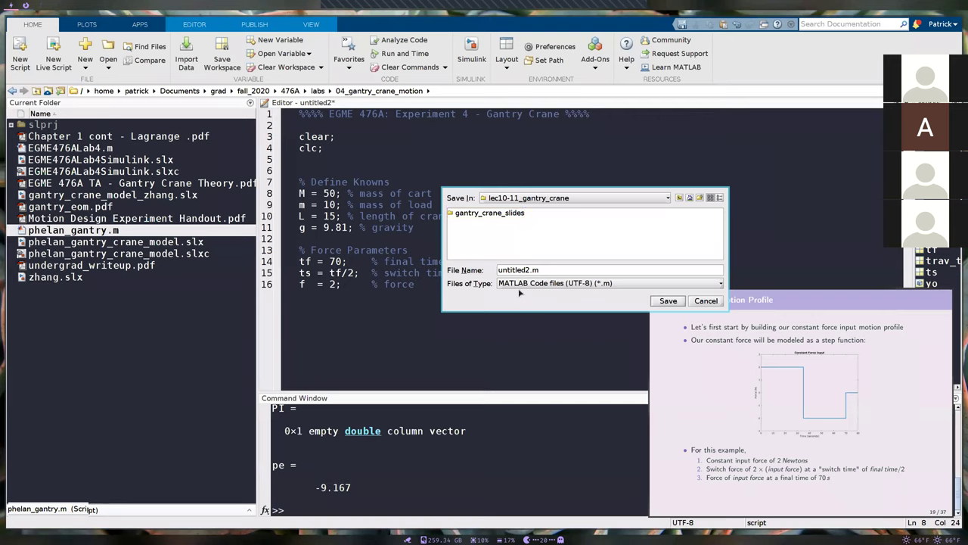
key(BackSpace)
key(BackSpace)
key(BackSpace)
key(BackSpace)
key(BackSpace)
key(BackSpace)
key(BackSpace)
key(BackSpace)
key(BackSpace)
text(class_)
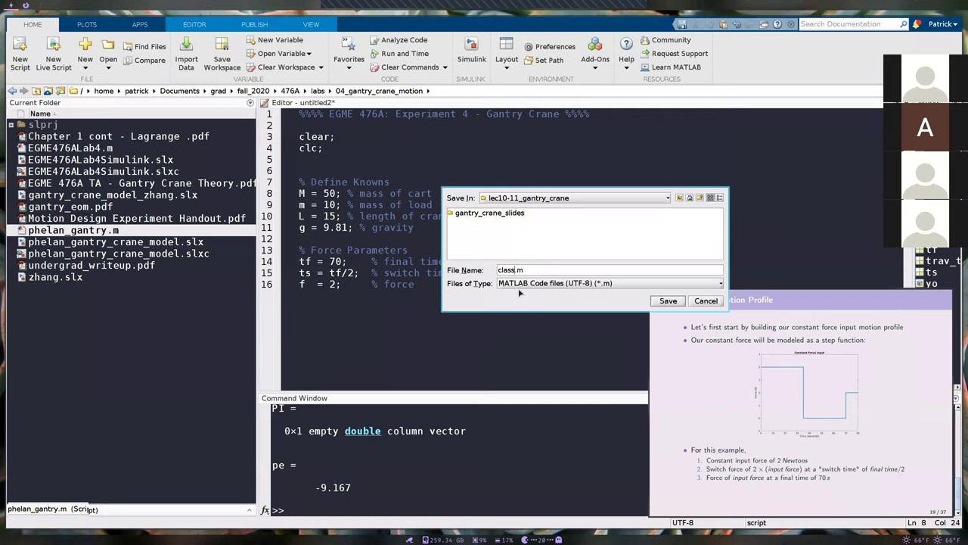
text(gantry_scr)
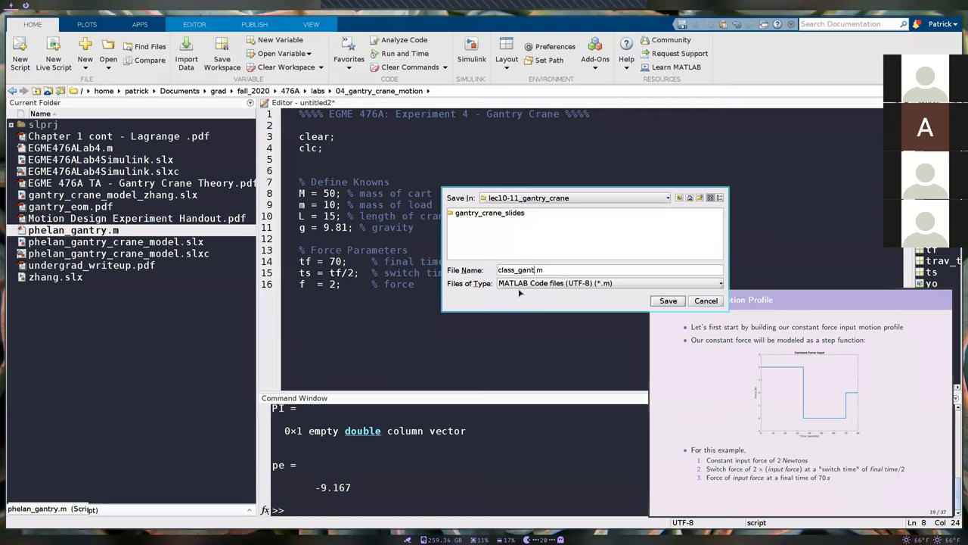
text(ipt)
key(Return)
Step: Run the script with its own folder as the current folder and widen the Workspace to show the variable values
click(421, 295)
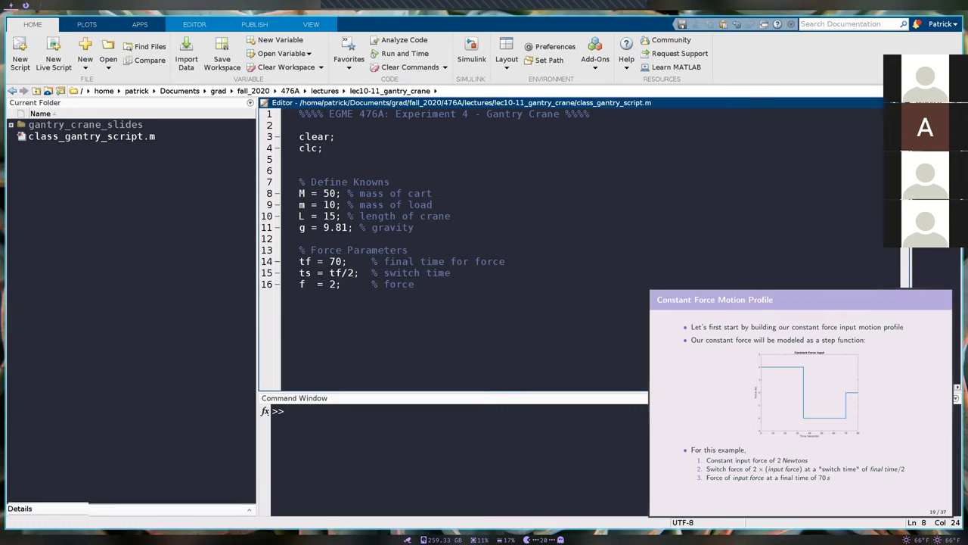
drag(910, 268, 822, 239)
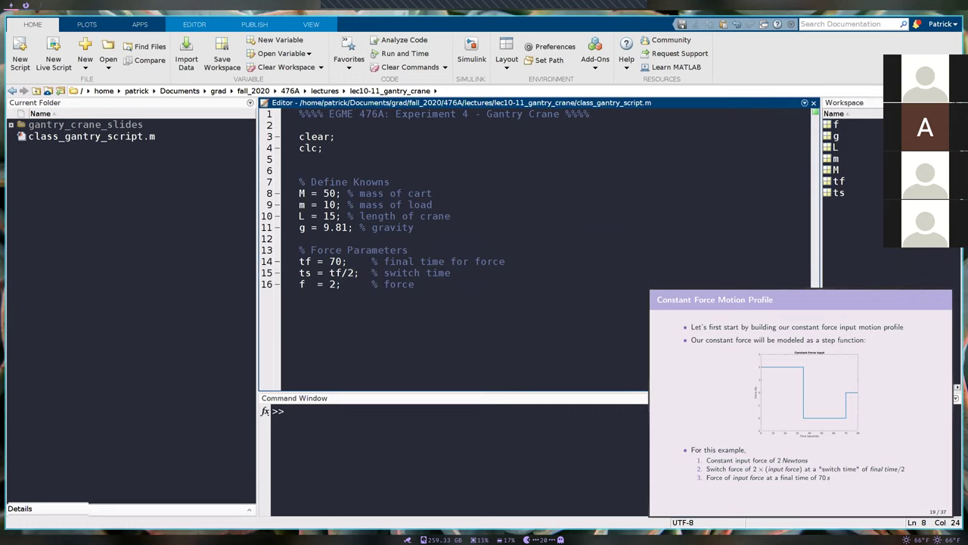
drag(822, 236, 806, 237)
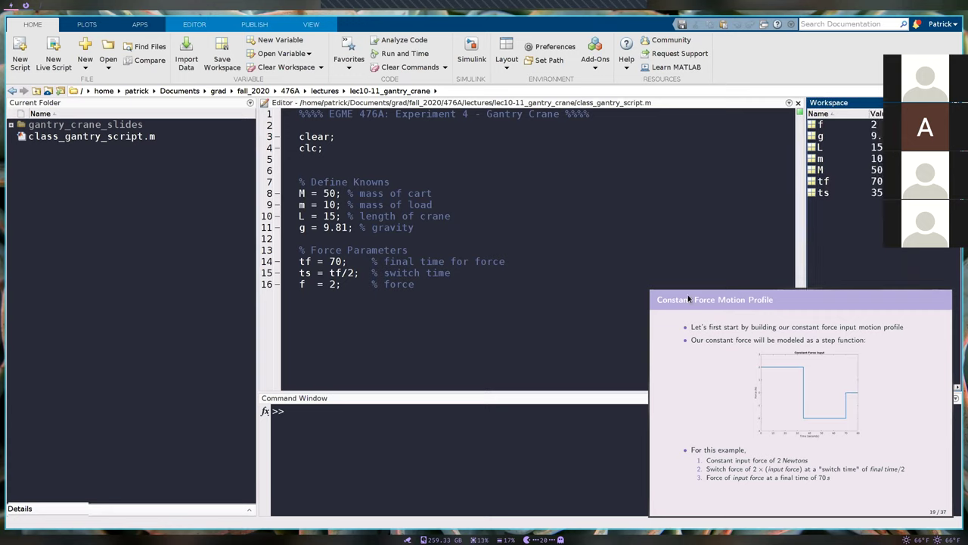
Step: Launch Simulink with the "simulink" command and create a blank model
click(436, 431)
text(simulink)
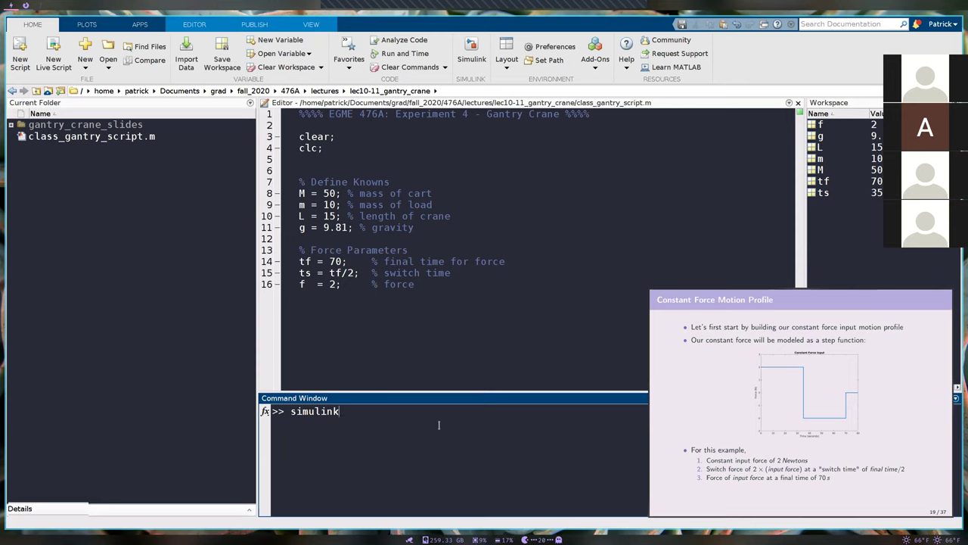
key(Return)
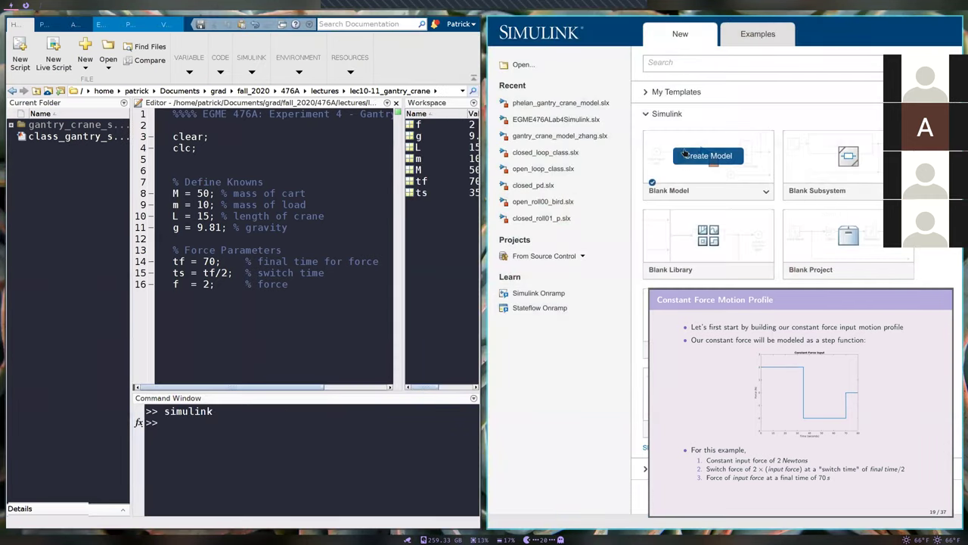
click(685, 159)
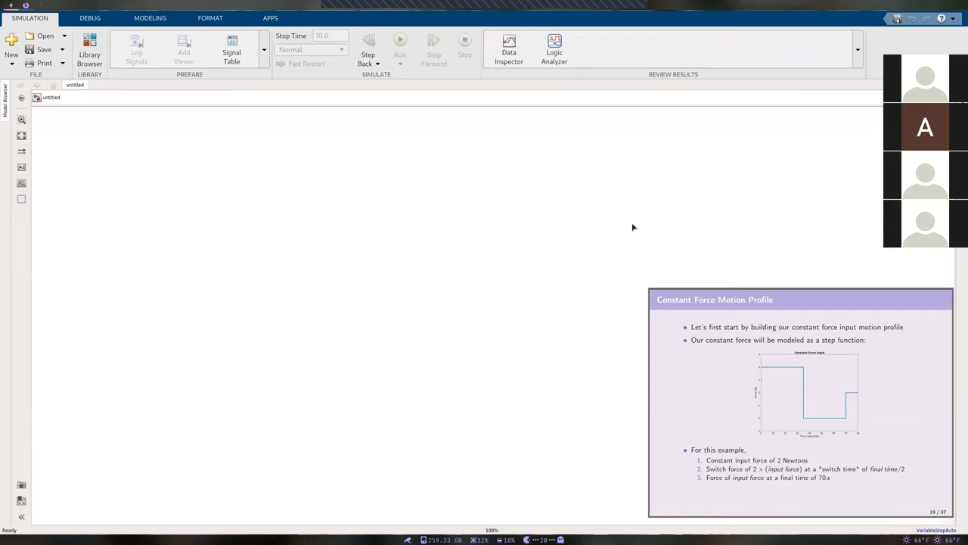
Step: Move the slide window up beside the empty model and show slide 20, on building the constant force input
drag(767, 393, 716, 245)
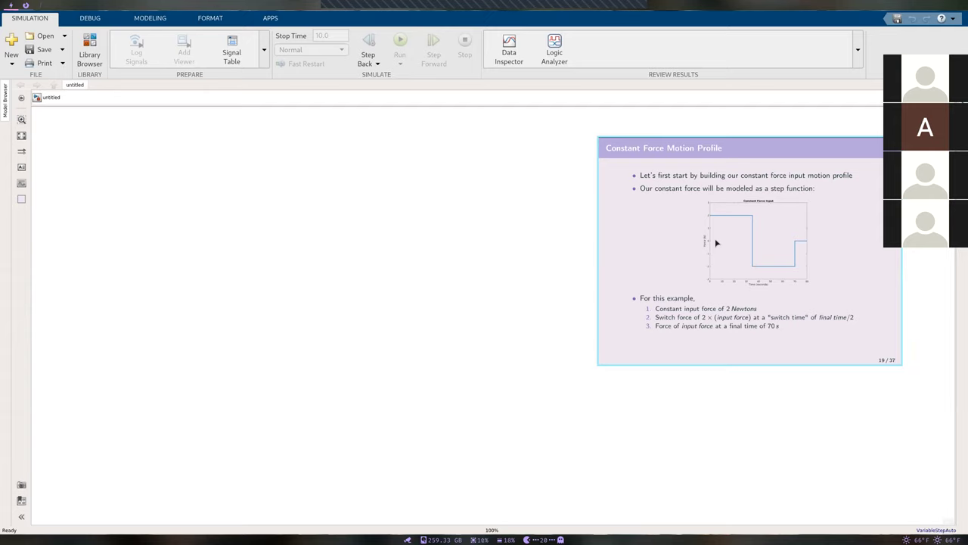
click(653, 227)
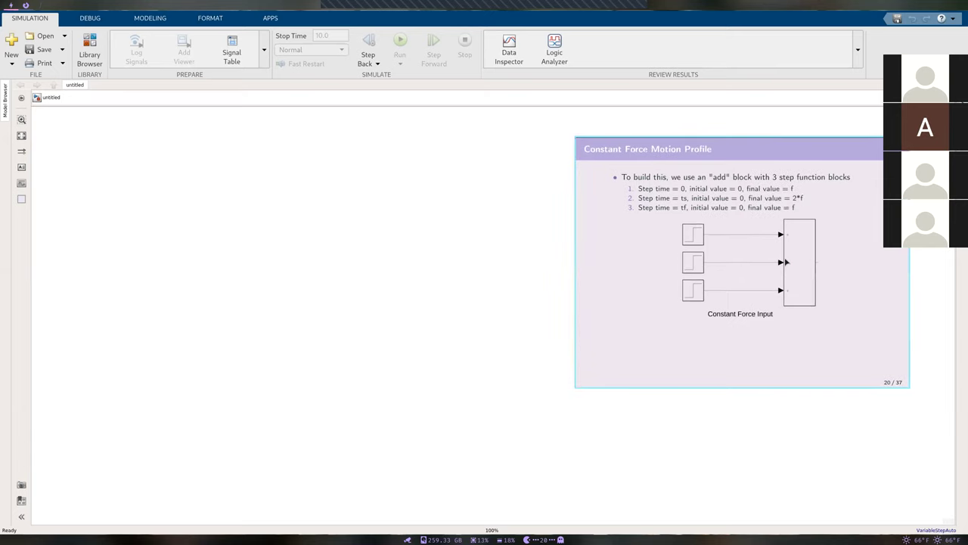
click(405, 158)
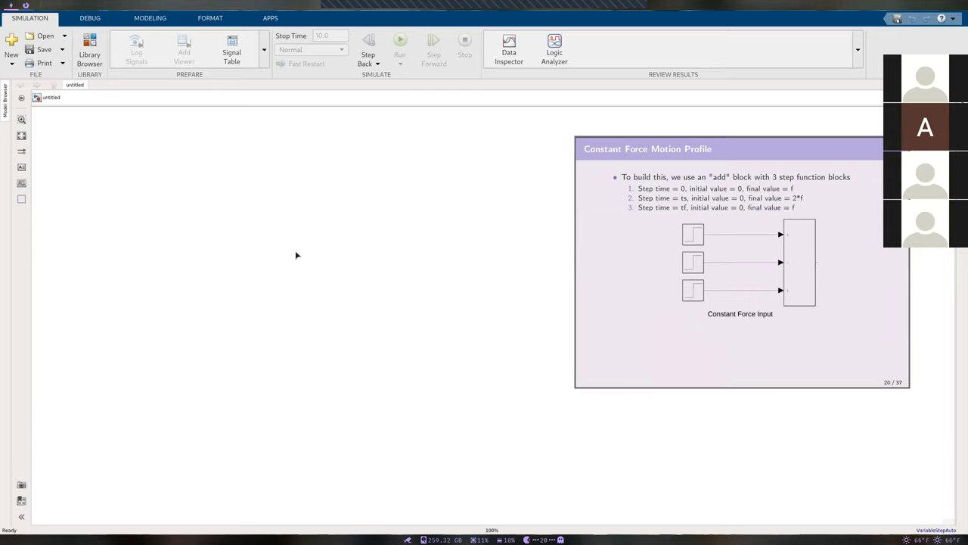
Step: Insert a Step block and duplicate it twice below to form a vertical column of three Step blocks
text(step)
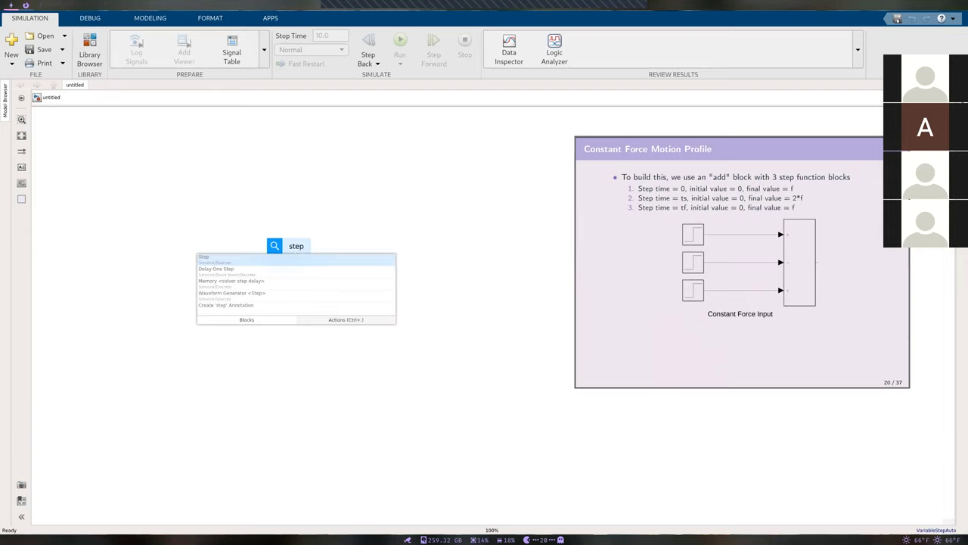
key(Return)
drag(304, 251, 319, 239)
scroll(318, 240, up, 3)
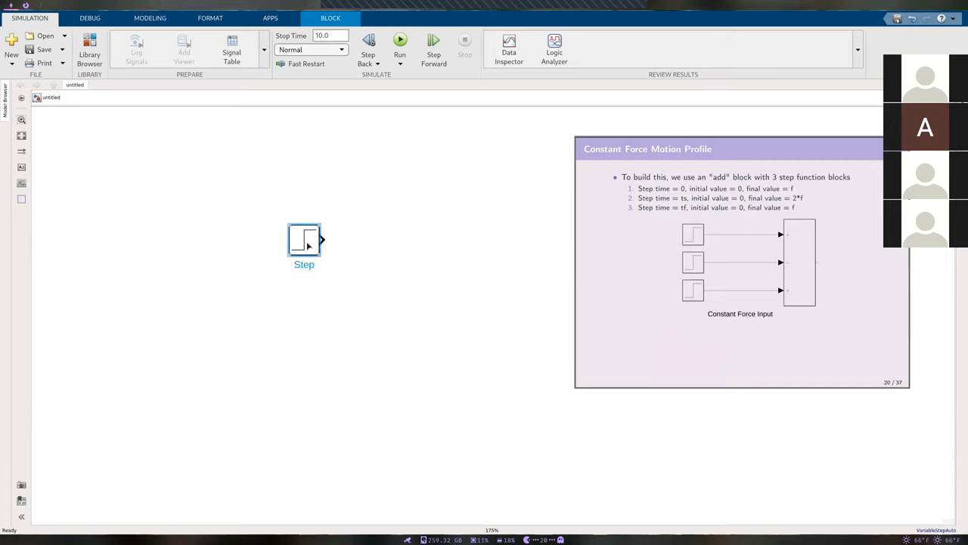
drag(305, 242, 299, 358)
click(445, 348)
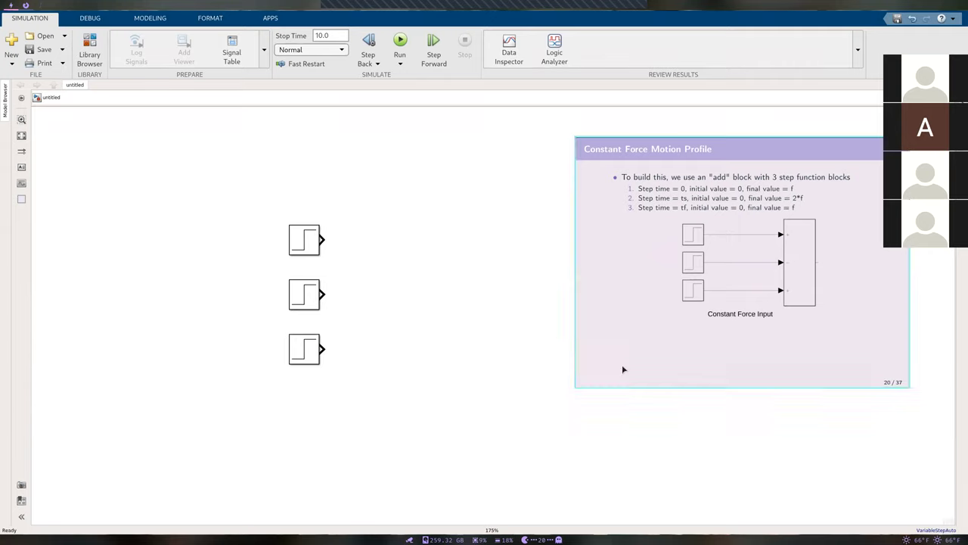
Step: Insert an Add block and position it to the right of the three Step blocks
double_click(390, 255)
text(sum)
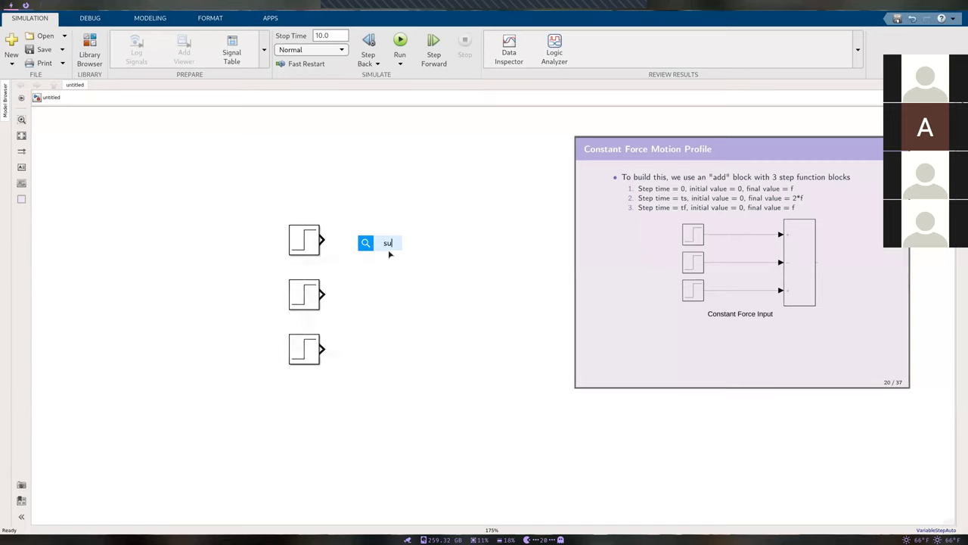
key(BackSpace)
key(BackSpace)
key(BackSpace)
text(add)
key(Return)
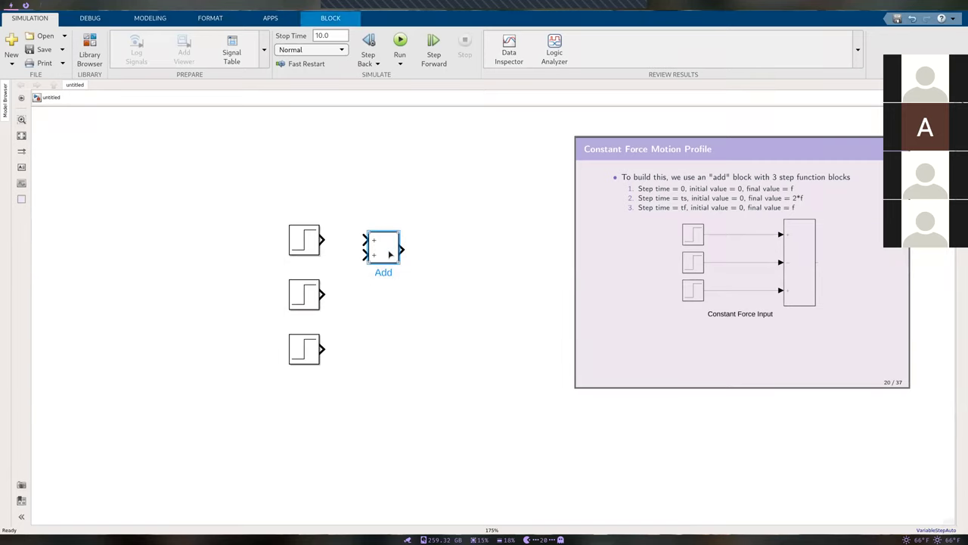
drag(390, 254, 428, 304)
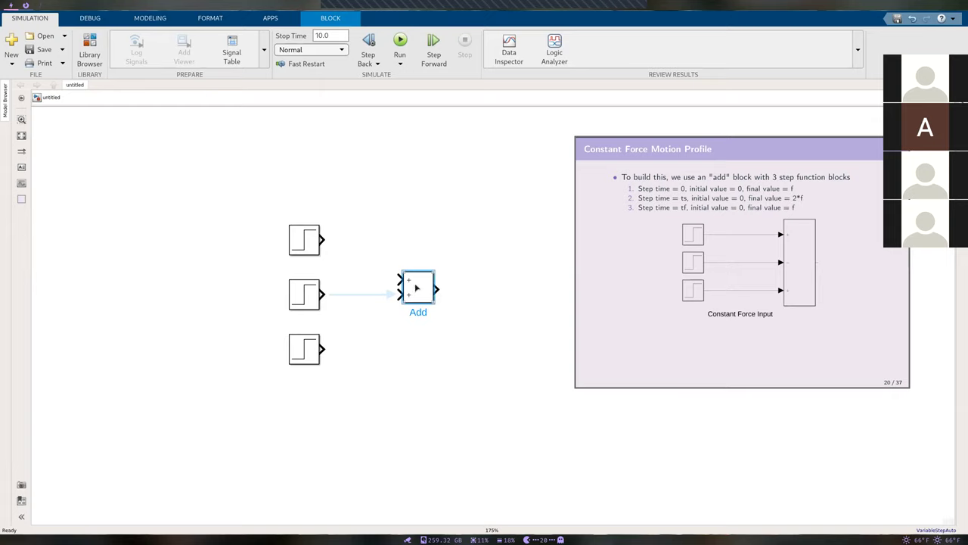
drag(416, 287, 416, 258)
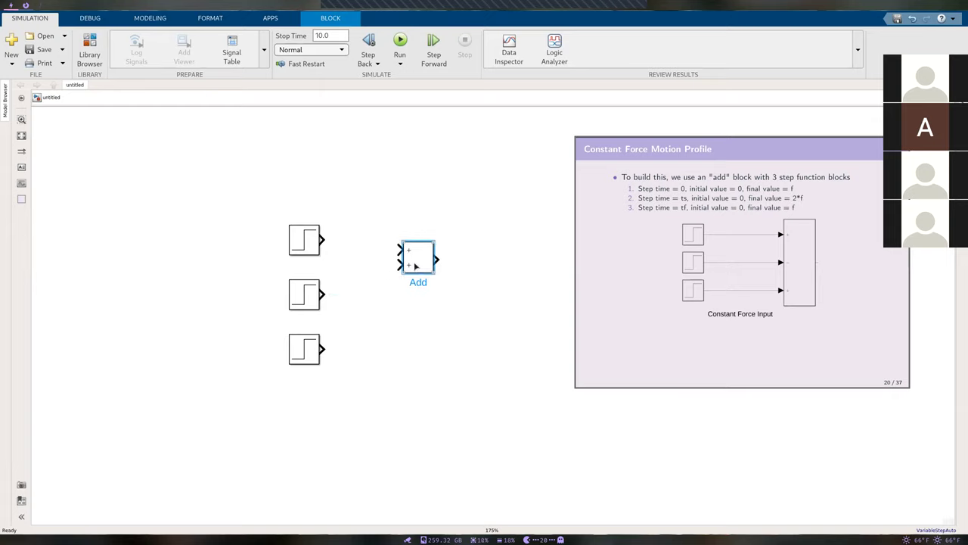
Step: Set the Add block's list of signs to "+++" for three inputs
double_click(416, 267)
click(414, 273)
text(+++)
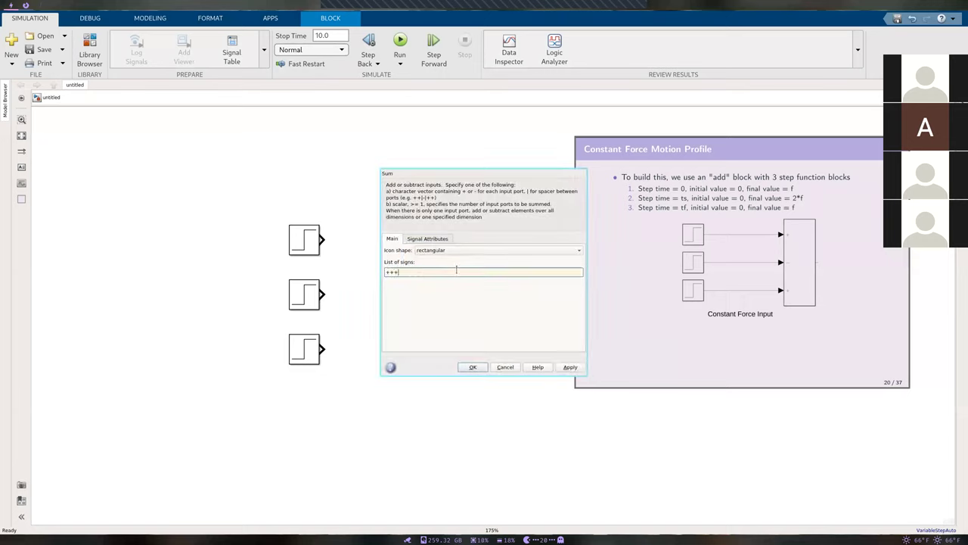
key(Return)
Step: Resize the Add block into a tall, narrow rectangle spanning the height of the three Step blocks
drag(416, 263, 458, 225)
drag(422, 315, 396, 363)
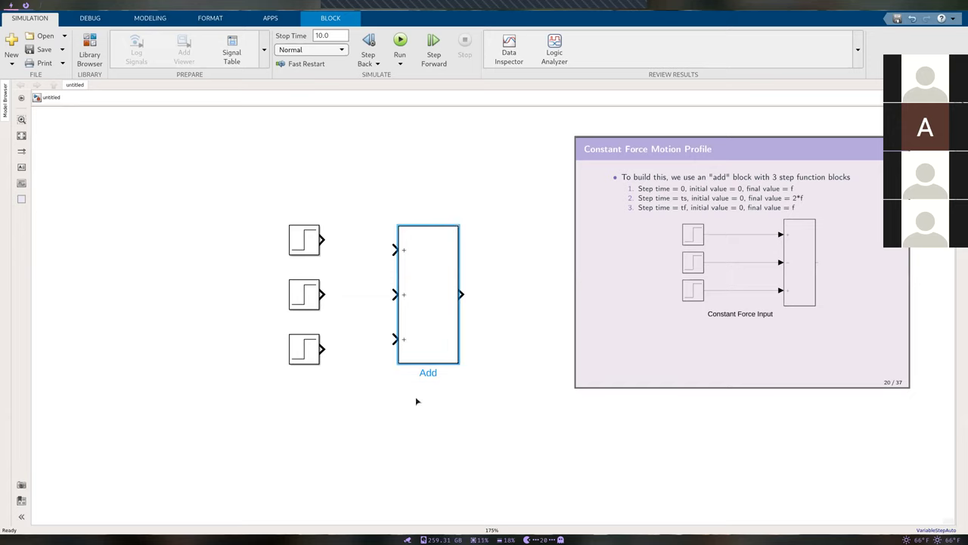
drag(455, 360, 443, 363)
click(396, 379)
click(416, 330)
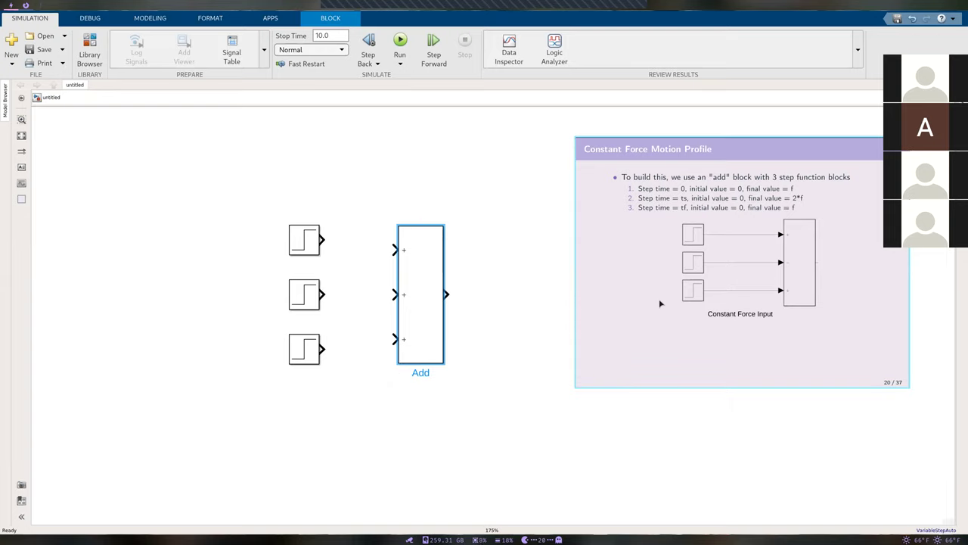
click(417, 152)
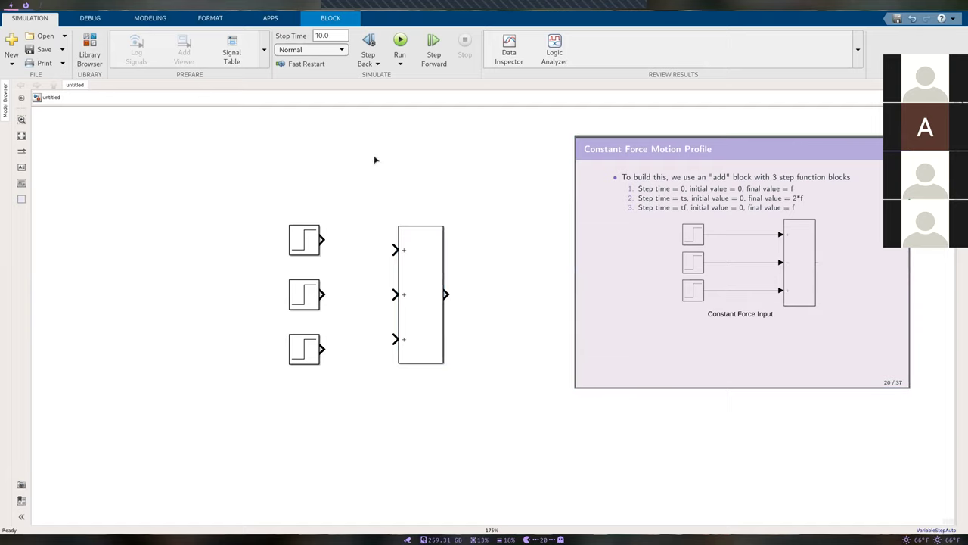
Step: Set the top Step block's step time to 0, initial value to 0 and final value to f
click(301, 240)
click(326, 209)
double_click(301, 240)
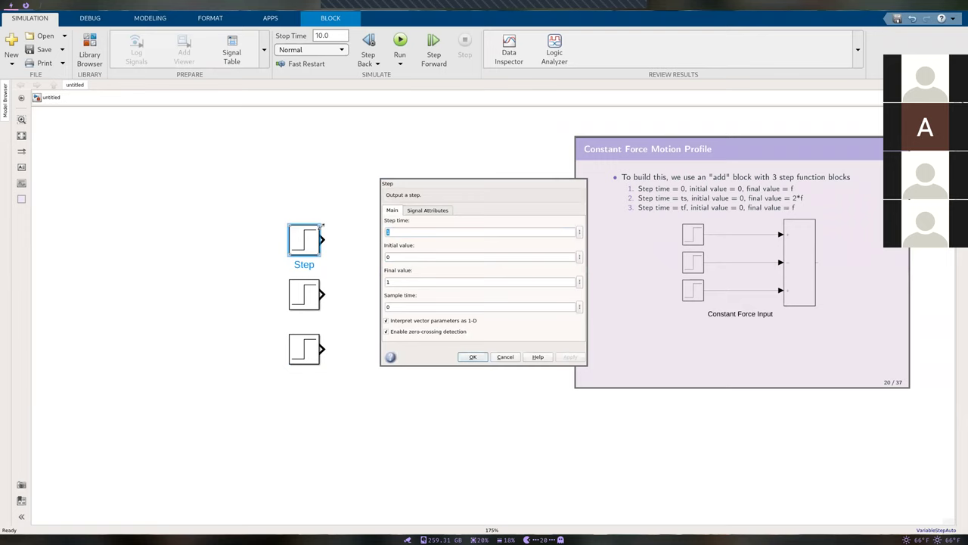
text(0)
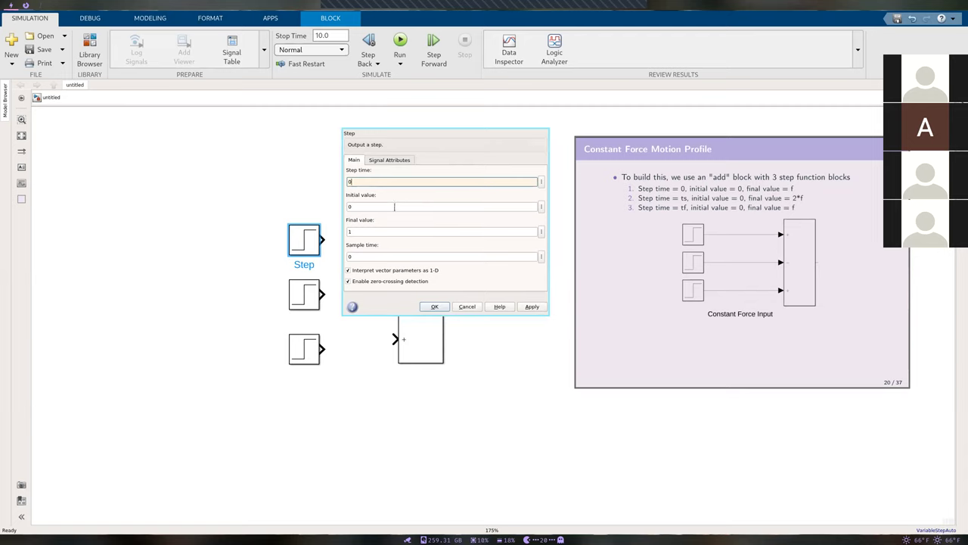
double_click(386, 207)
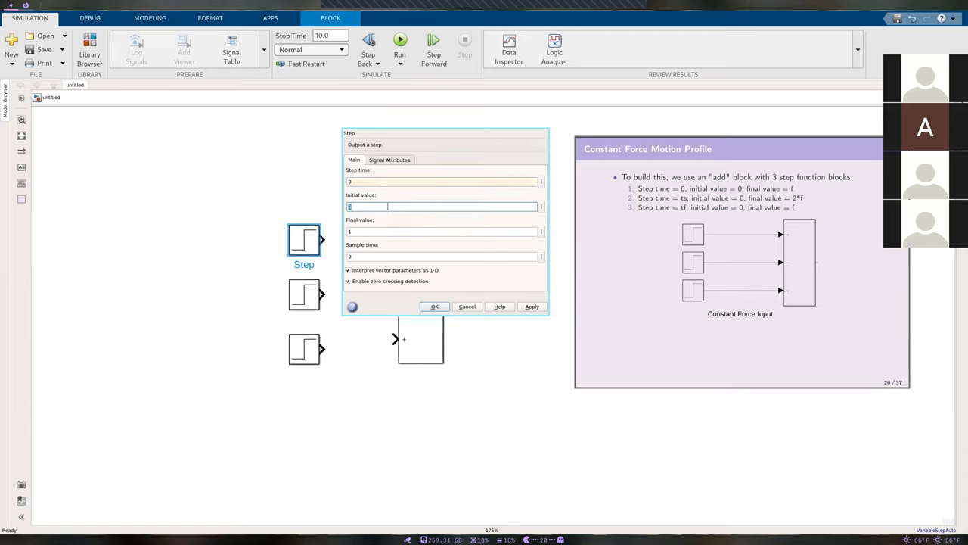
text(0)
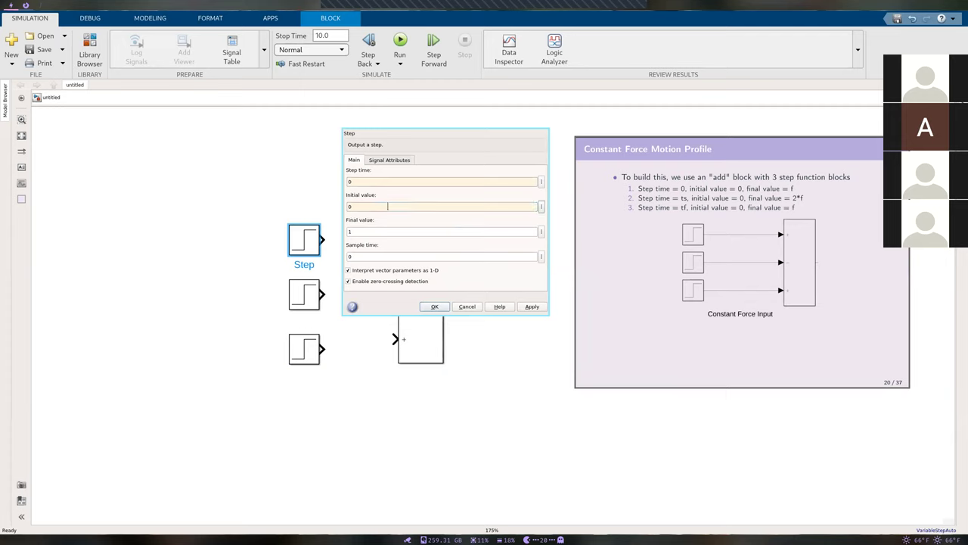
double_click(356, 231)
text(f)
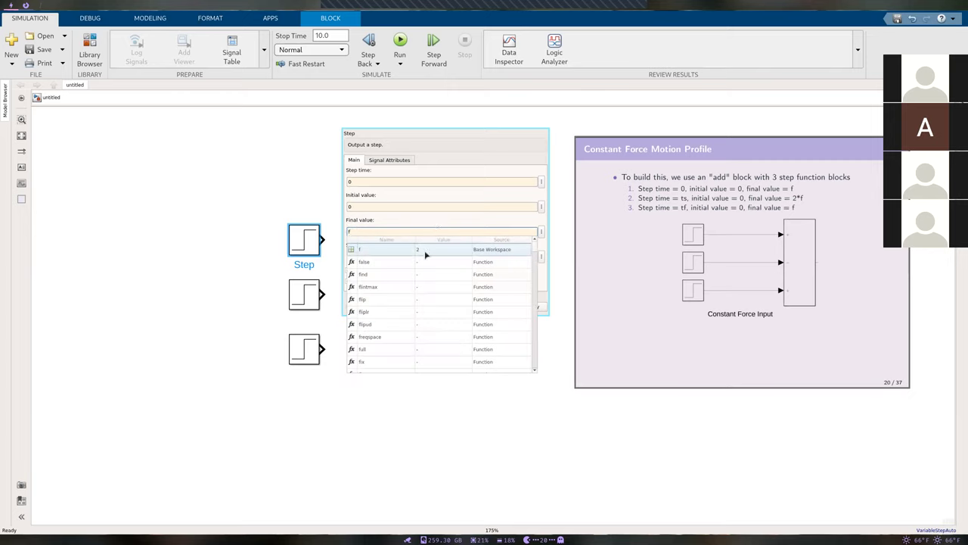
click(438, 226)
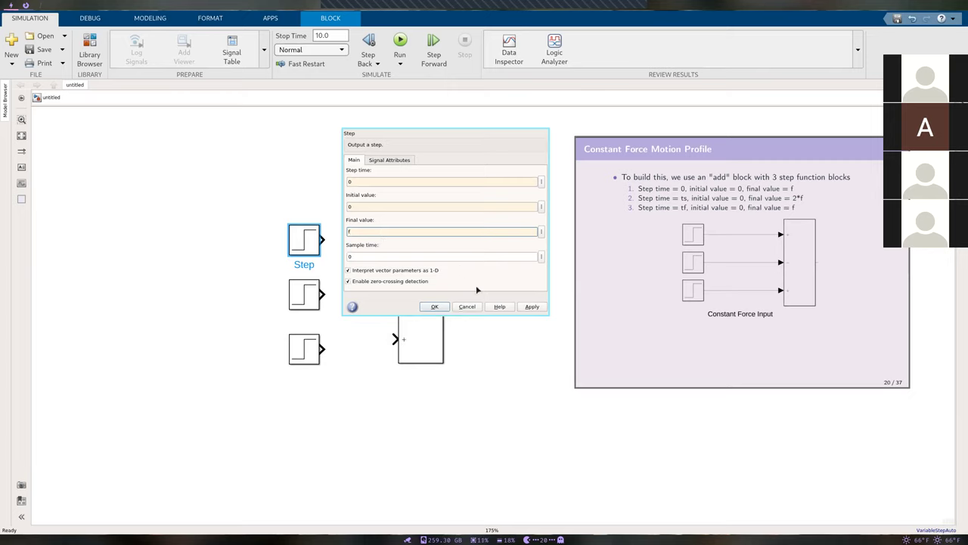
click(531, 306)
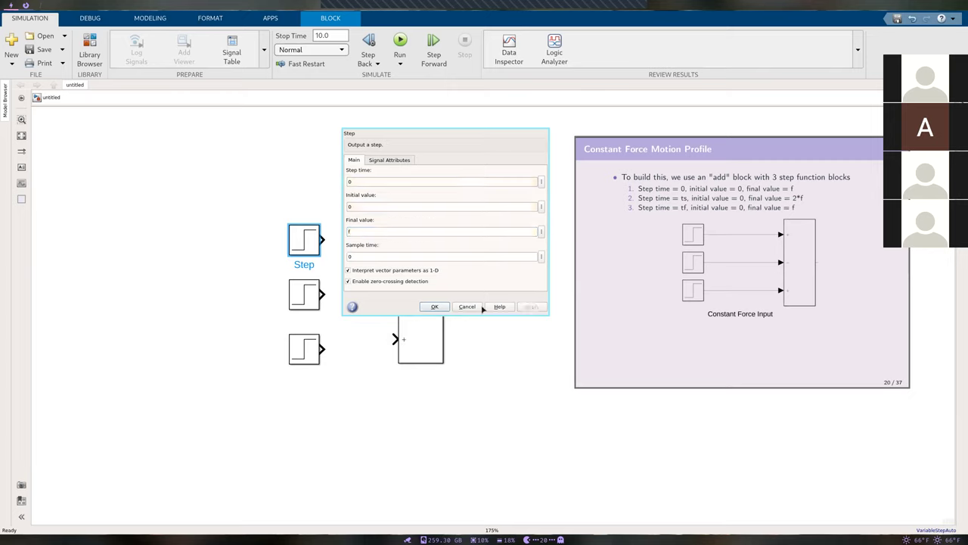
click(434, 306)
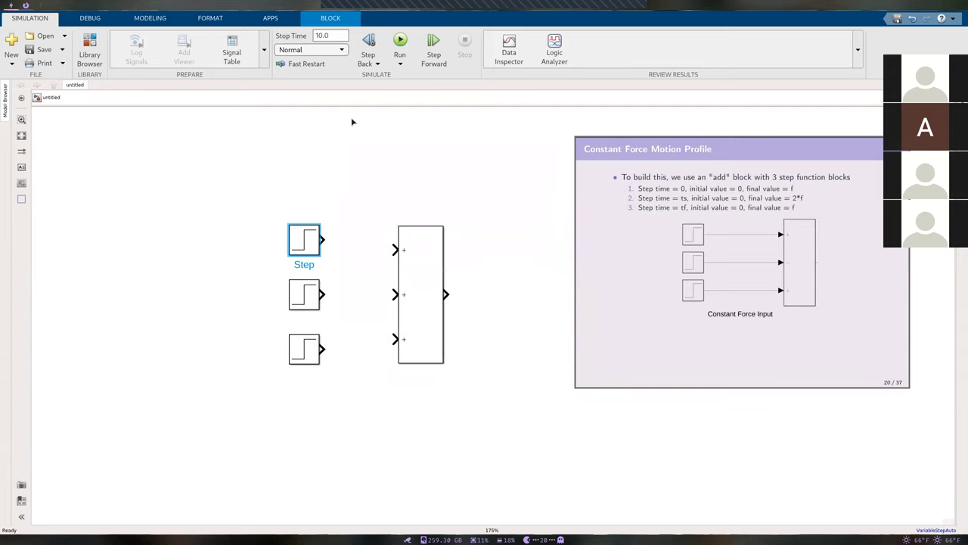
click(345, 156)
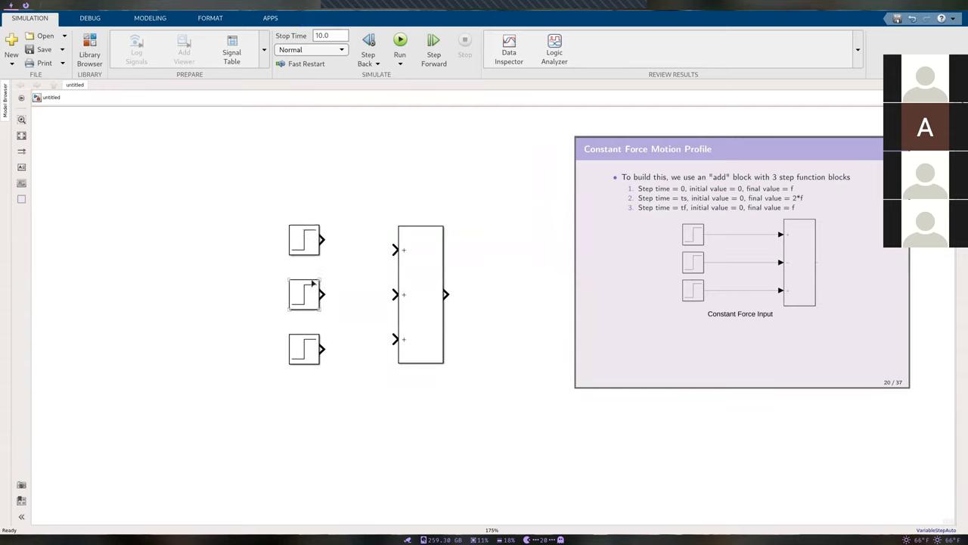
Step: Set the middle Step block's step time to ts, initial value to 0 and final value to 2*f
double_click(306, 293)
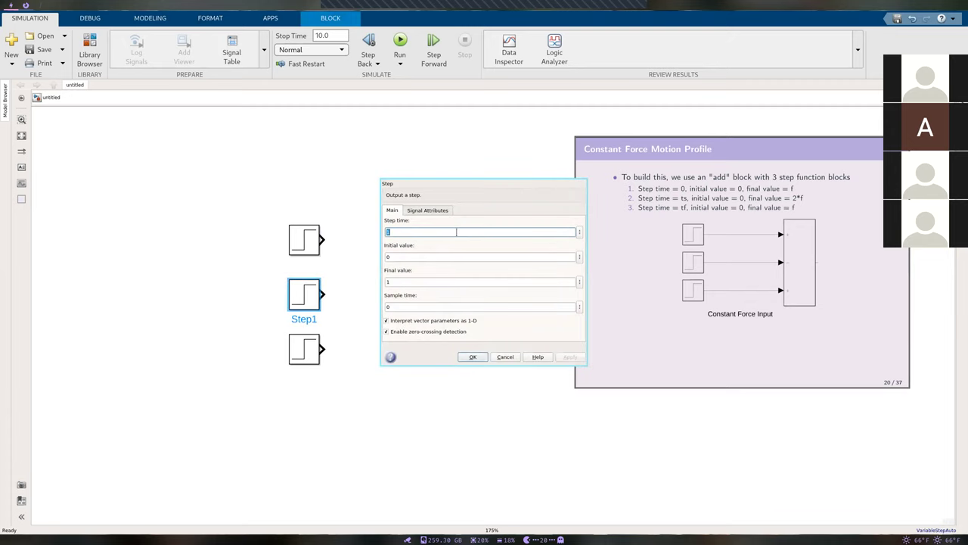
text(ts)
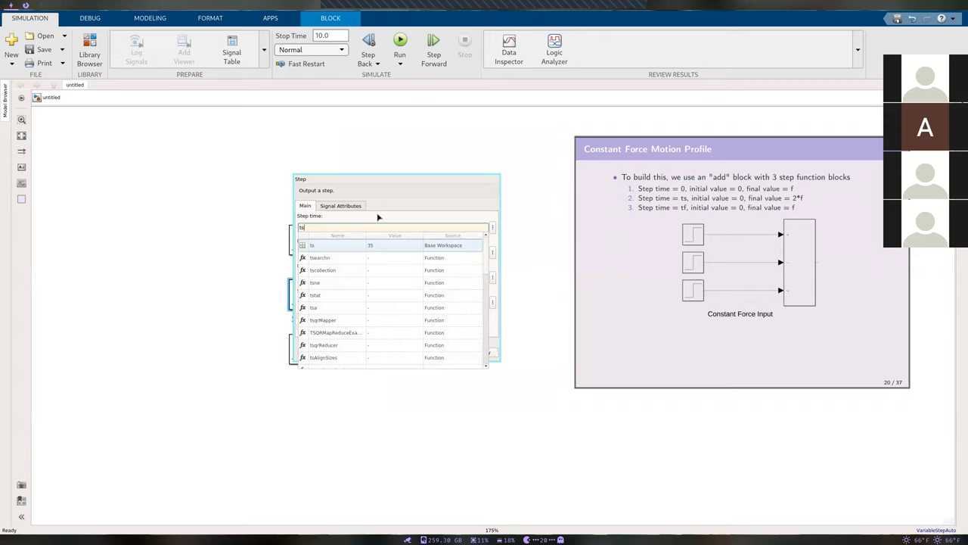
key(Escape)
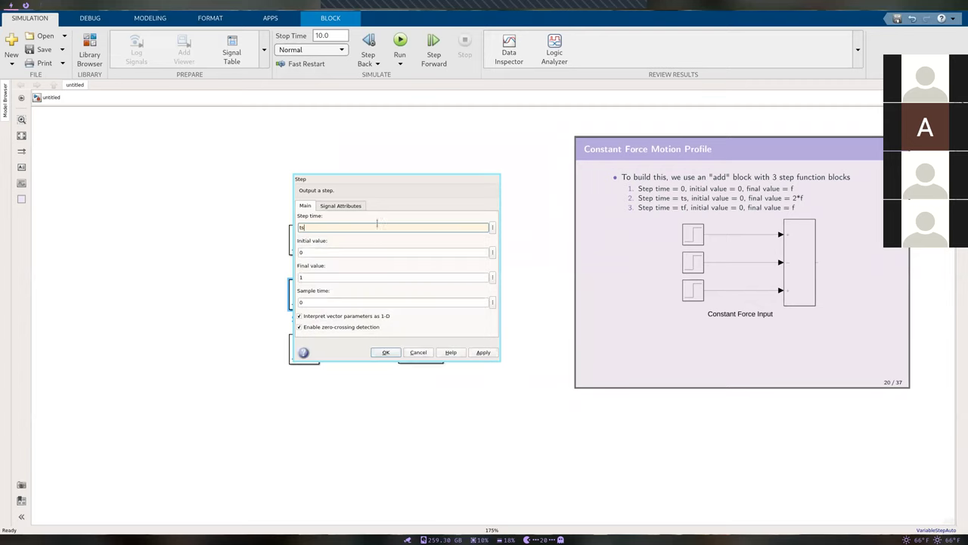
double_click(341, 253)
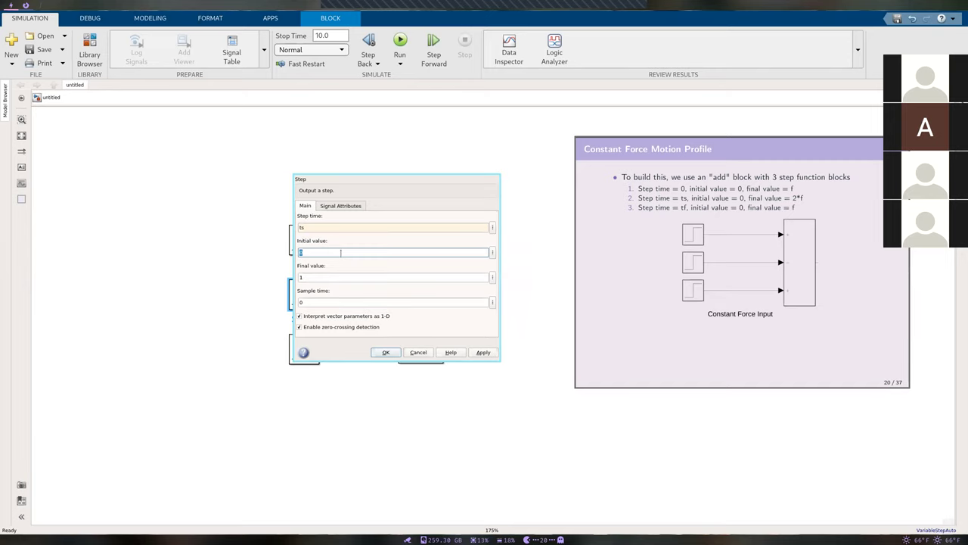
text(0)
key(Tab)
key(BackSpace)
text(2*f)
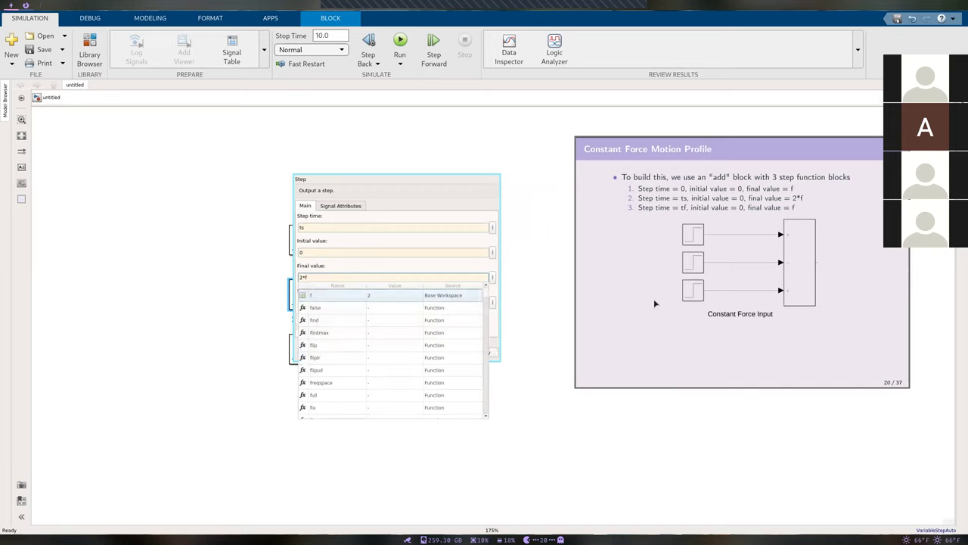
key(Escape)
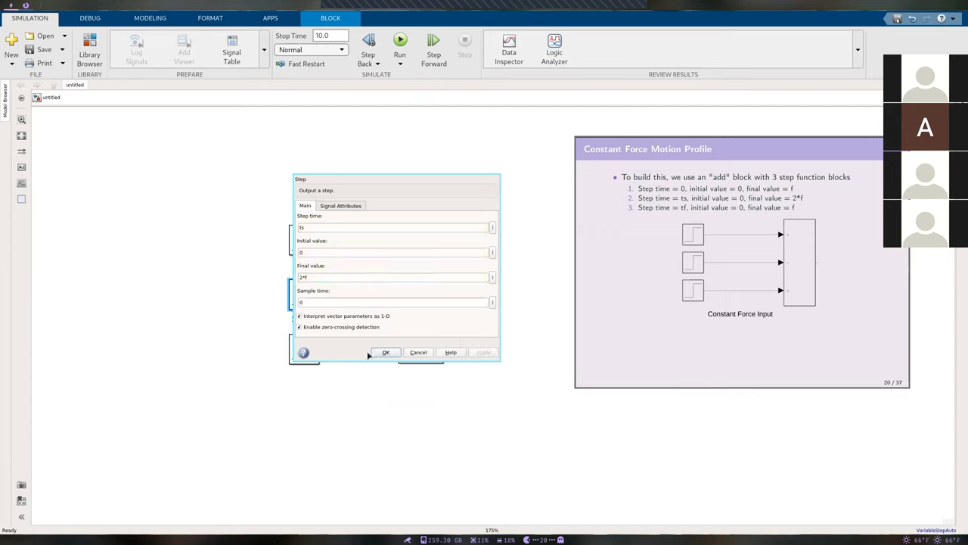
key(Return)
Step: Set the bottom Step block's step time to tf and final value to f, keeping the initial value at 0
scroll(635, 311, up, 1)
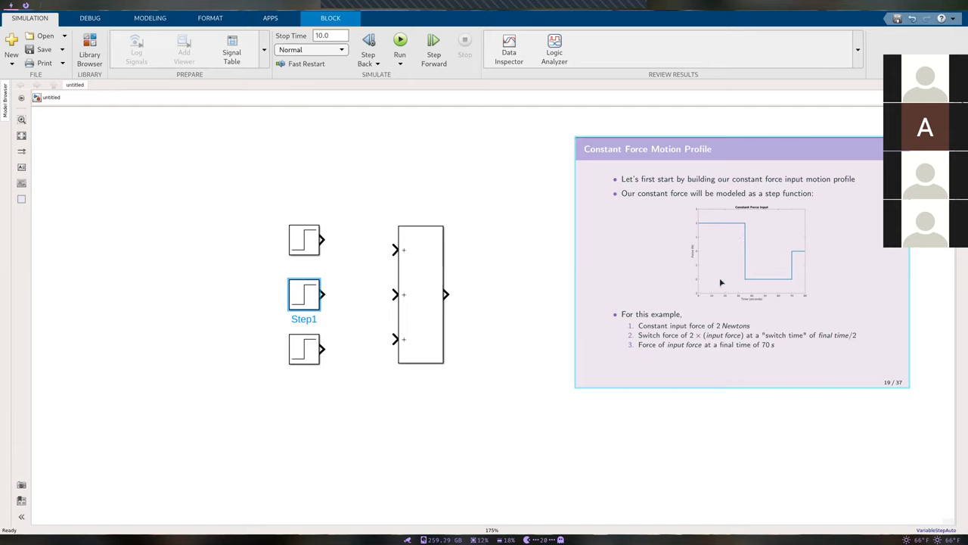
click(426, 401)
double_click(309, 348)
click(620, 281)
key(Right)
click(419, 232)
text(tf)
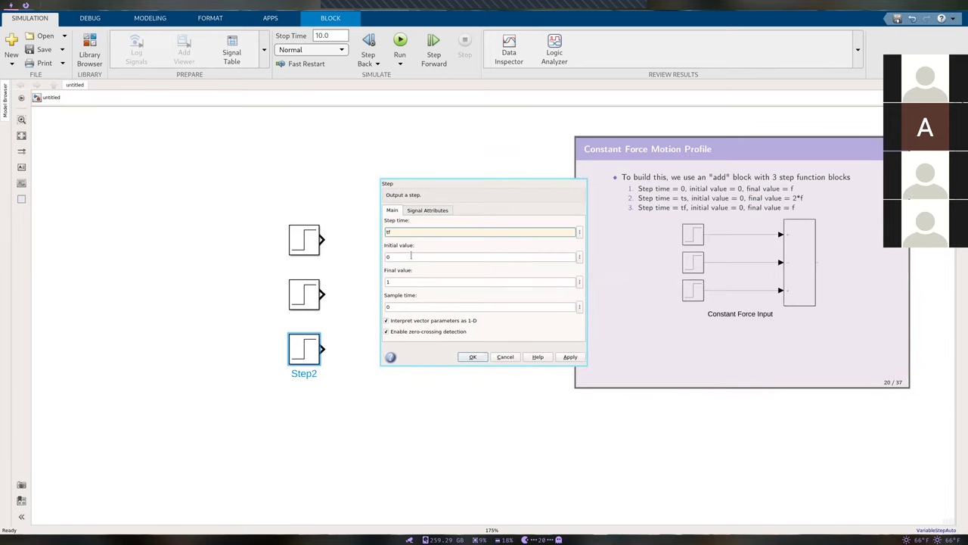
click(410, 256)
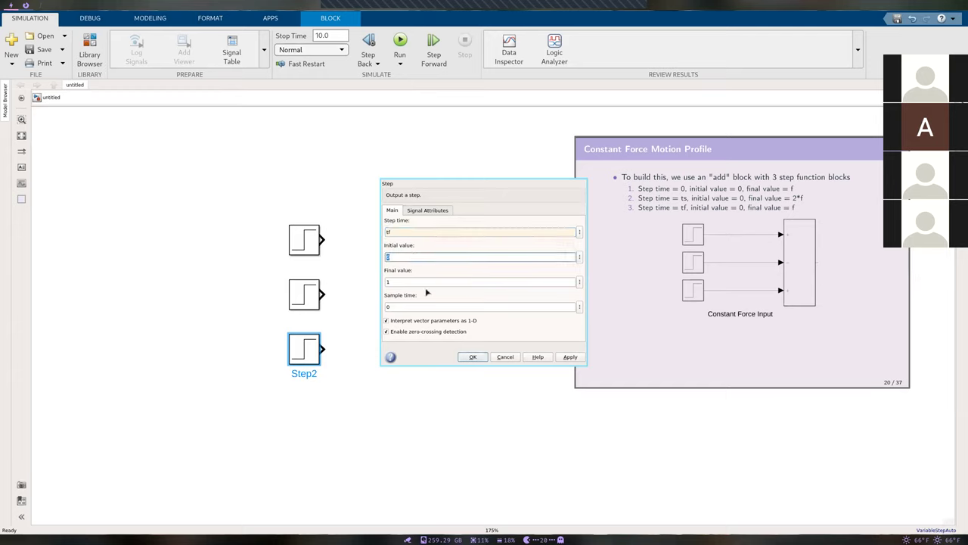
click(421, 281)
text(f)
click(571, 357)
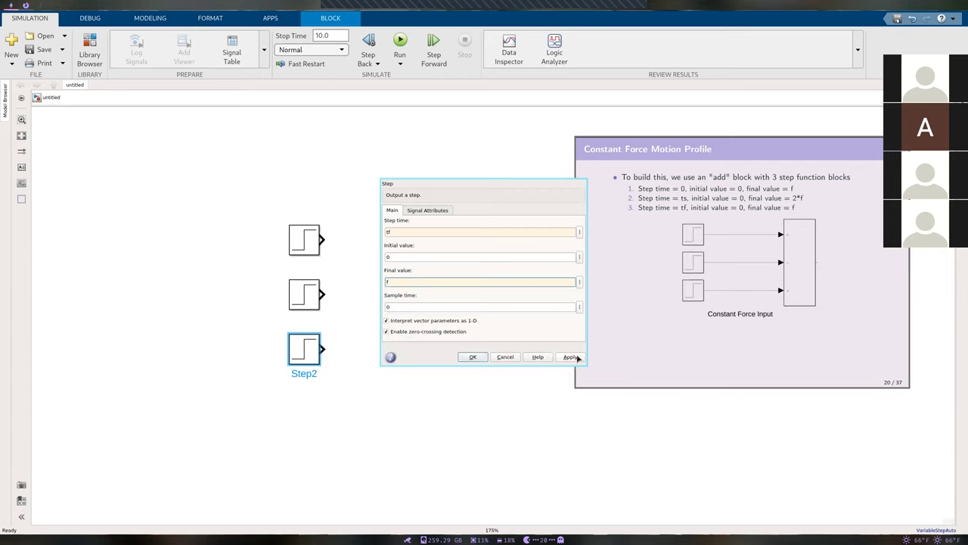
click(472, 357)
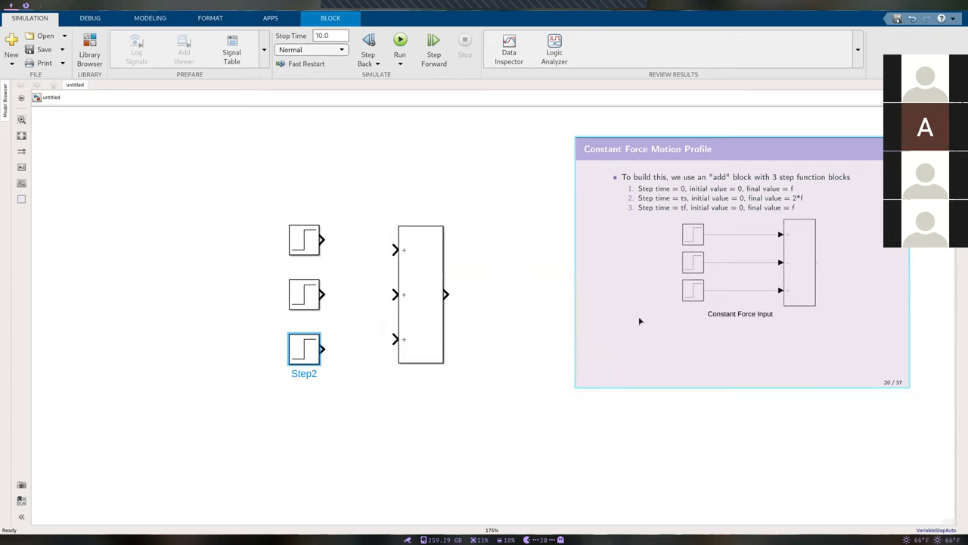
Step: Check the constant force plot on the slides and set the simulation stop time to 80
key(Left)
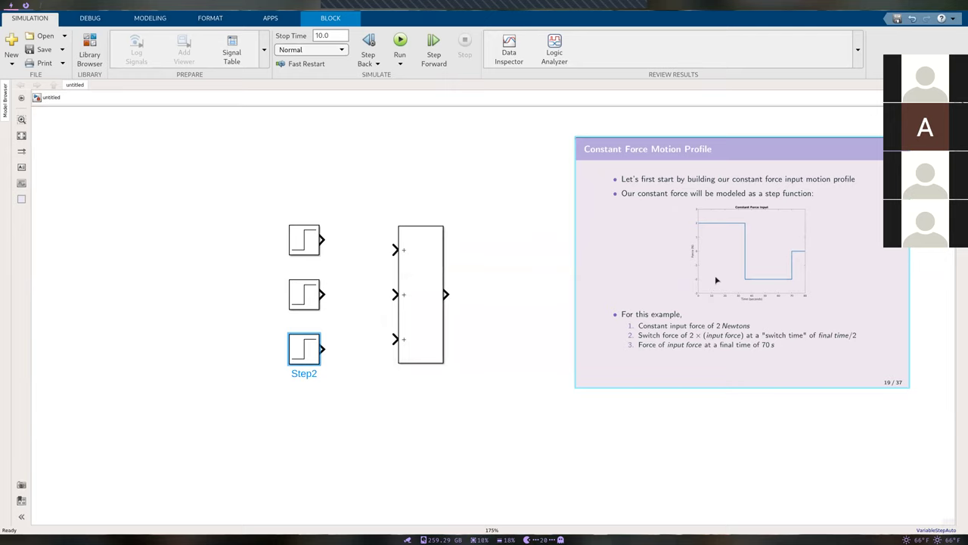
key(Right)
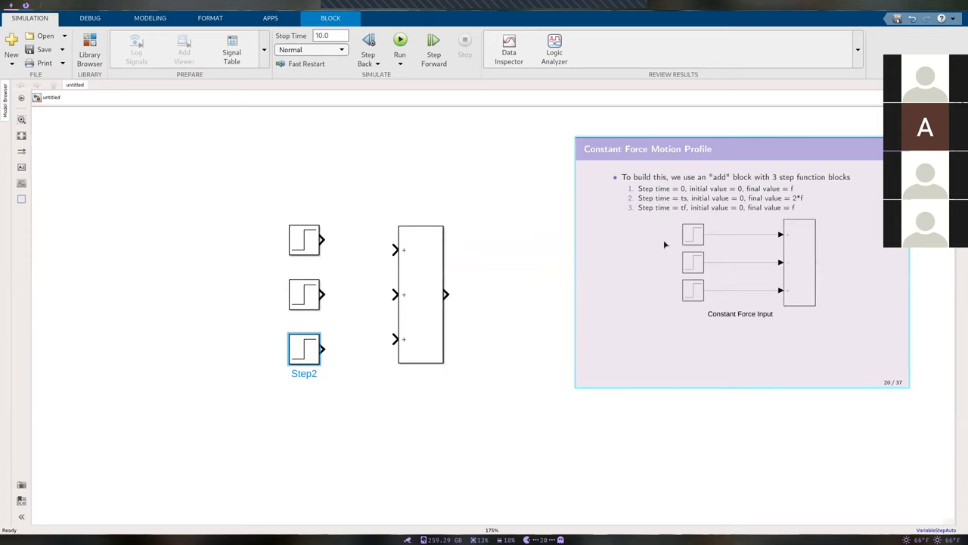
click(519, 312)
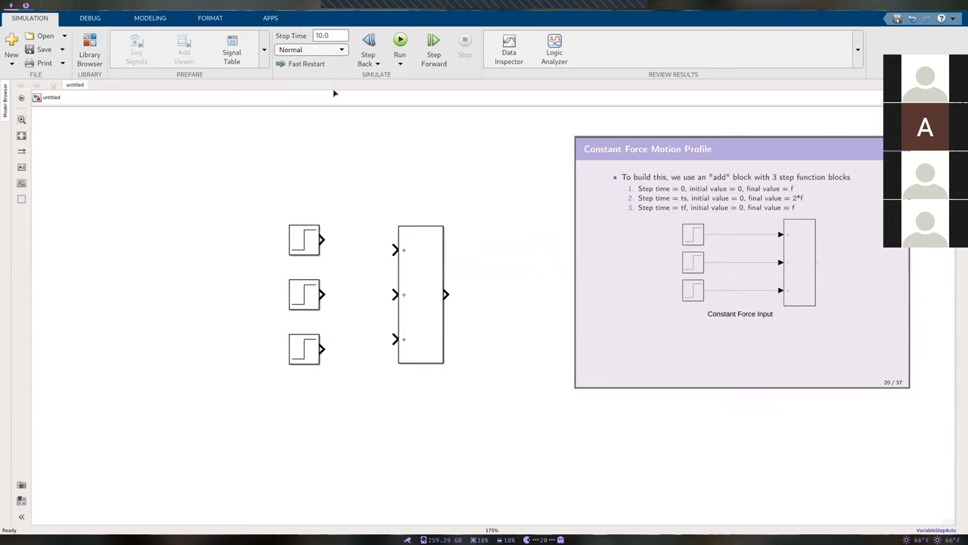
click(337, 38)
text(80)
Step: Connect the three Step blocks to the Add block's inputs, aligning the top and bottom Step blocks with their input ports
drag(323, 237, 395, 250)
click(397, 225)
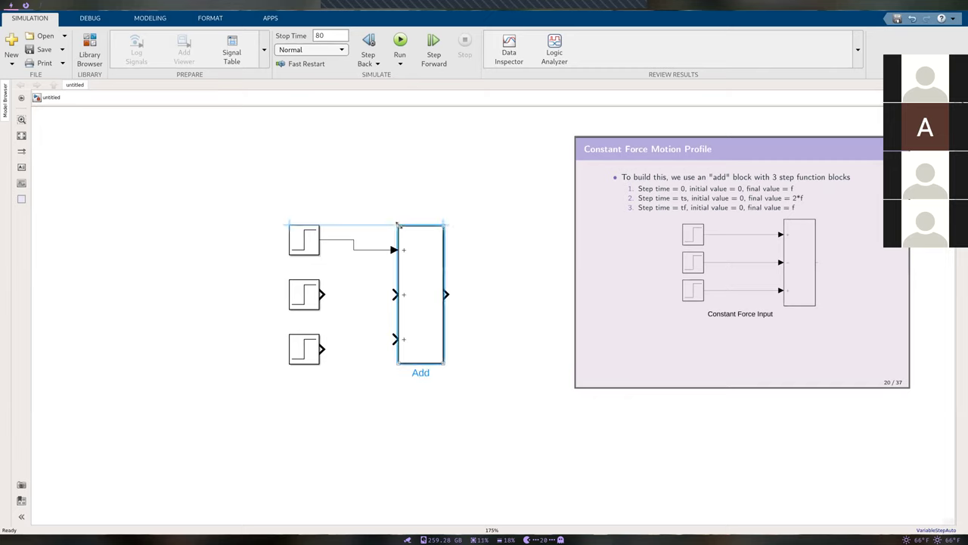
drag(395, 364, 394, 366)
click(392, 394)
drag(305, 247, 306, 255)
click(356, 369)
drag(305, 357, 306, 347)
click(339, 395)
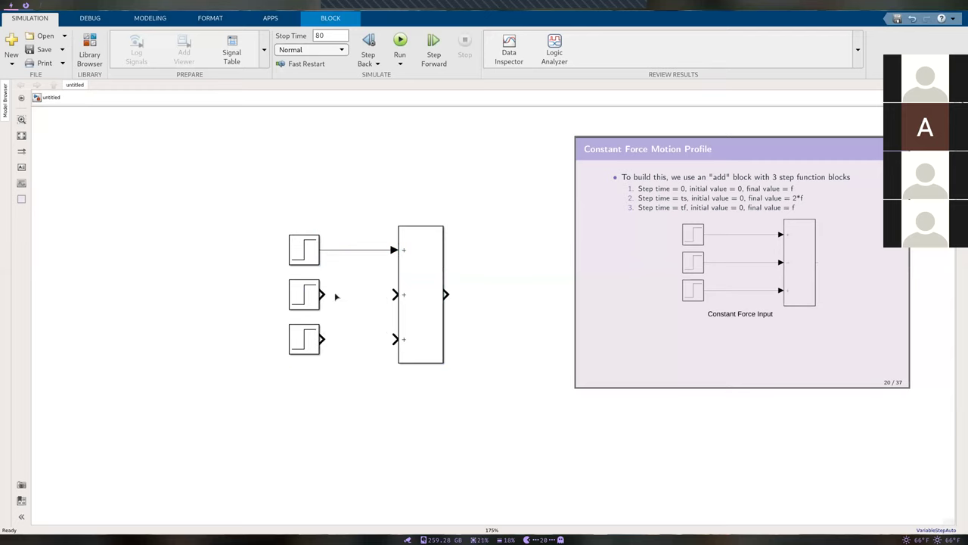
drag(324, 294, 394, 294)
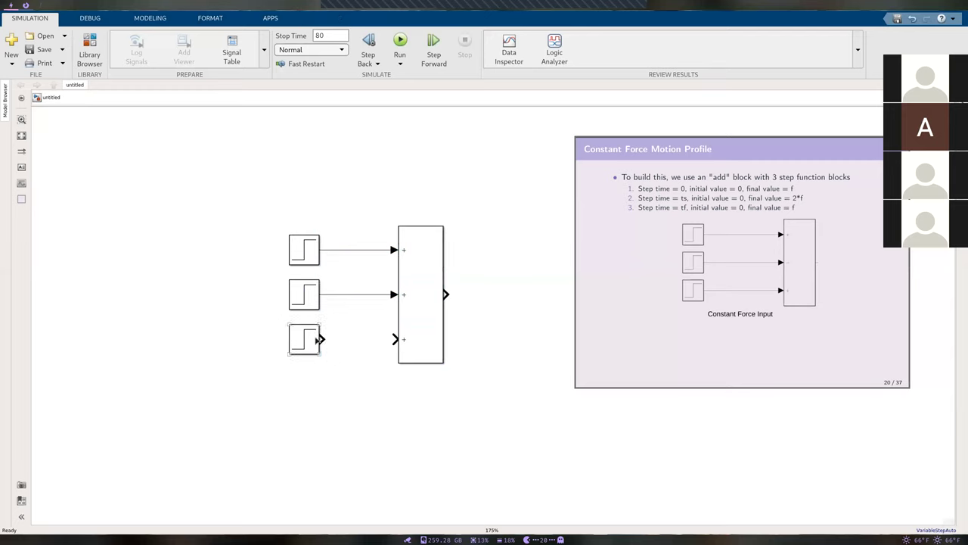
drag(321, 339, 394, 338)
Step: Change the Add block's list of signs to "+-+" so the middle input is subtracted
double_click(428, 317)
double_click(393, 273)
click(393, 272)
text(-)
key(Return)
Step: Compare the constant force plot on the slides with the middle Step block's parameters and the Add block's signs
click(625, 298)
key(Right)
key(Left)
key(Left)
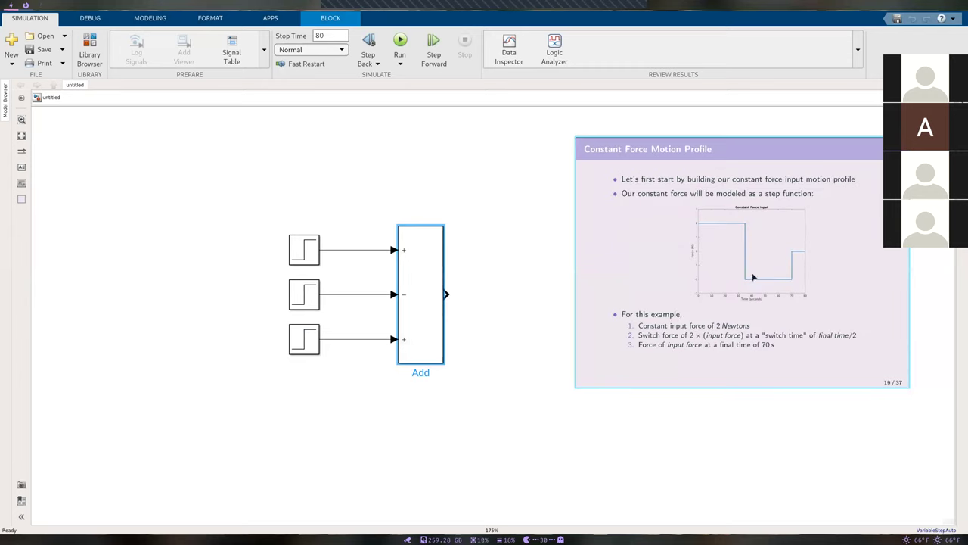
click(537, 306)
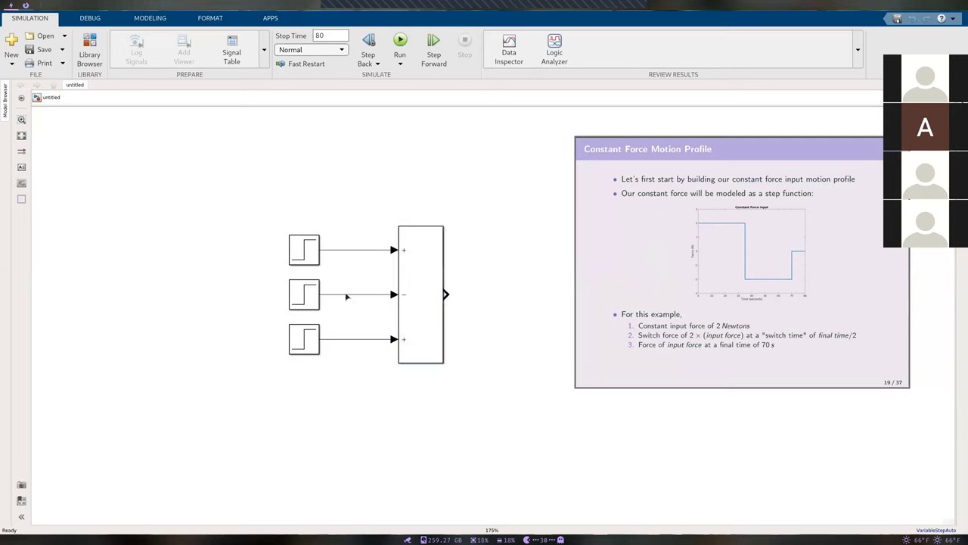
double_click(305, 295)
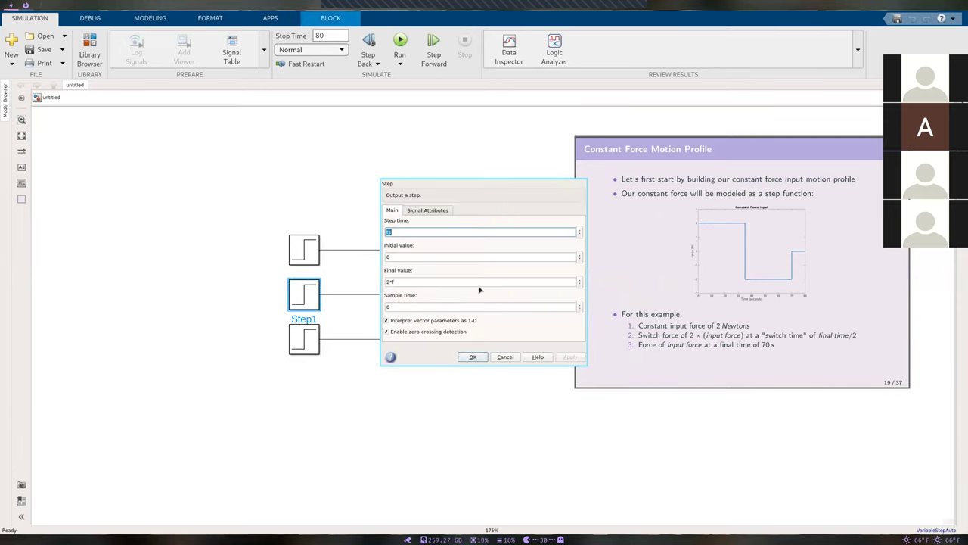
click(506, 356)
click(534, 389)
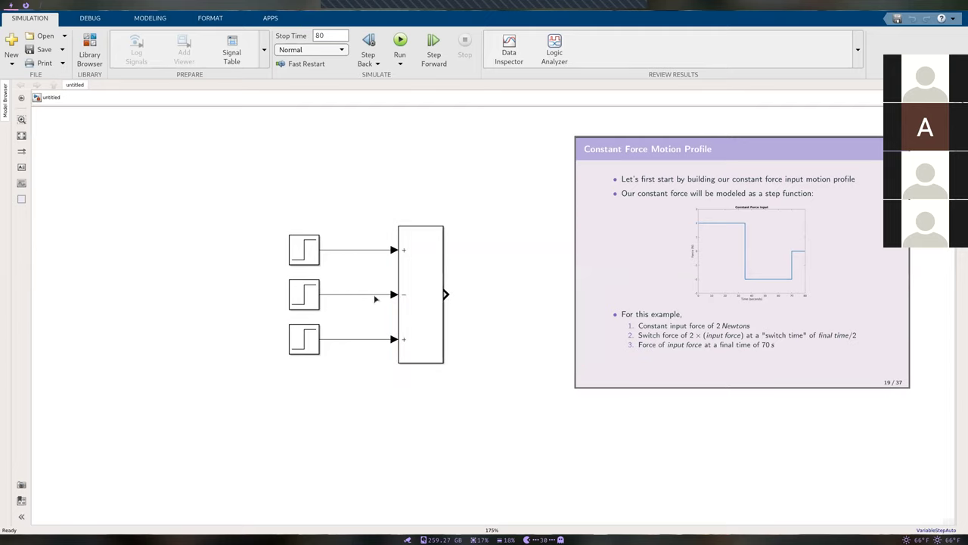
click(404, 297)
click(524, 214)
Step: Save the model as class_gantry_model in the lec10-11_gantry_crane folder
click(63, 50)
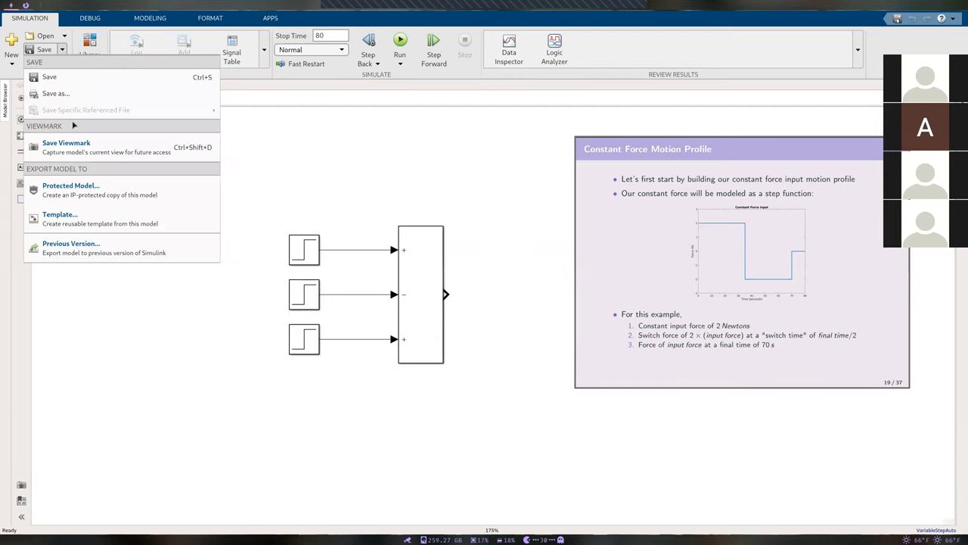
click(61, 95)
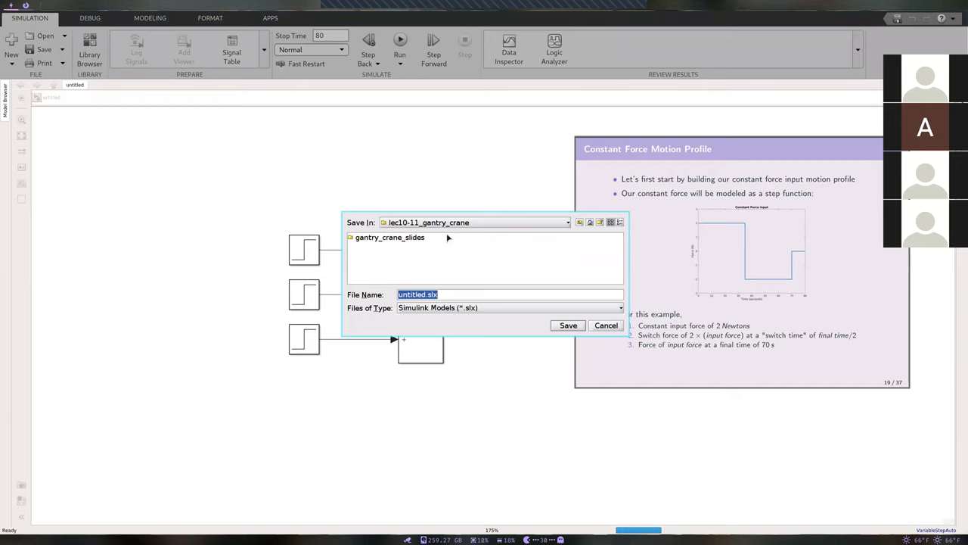
click(429, 294)
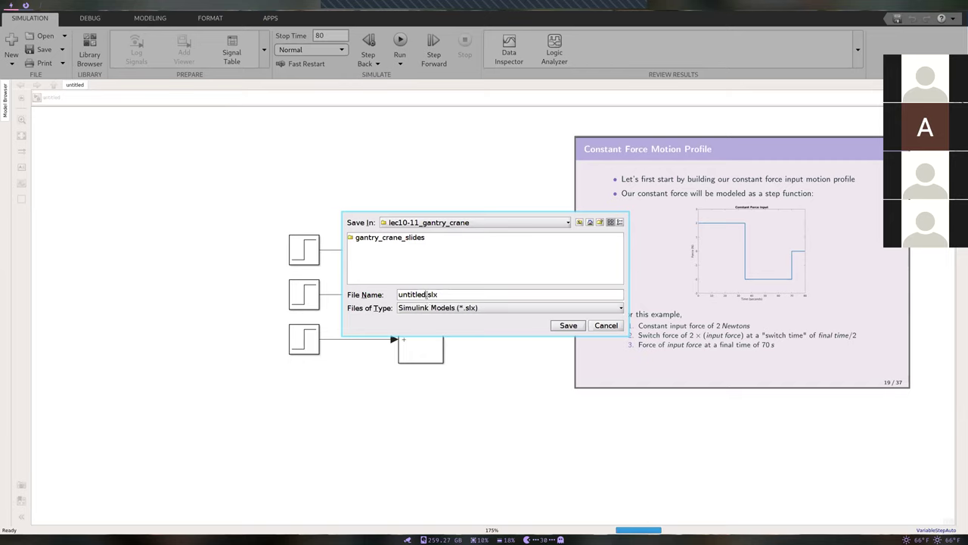
key(BackSpace)
key(BackSpace)
key(BackSpace)
key(BackSpace)
key(BackSpace)
key(BackSpace)
key(BackSpace)
key(BackSpace)
text(class_gantry_model)
key(Return)
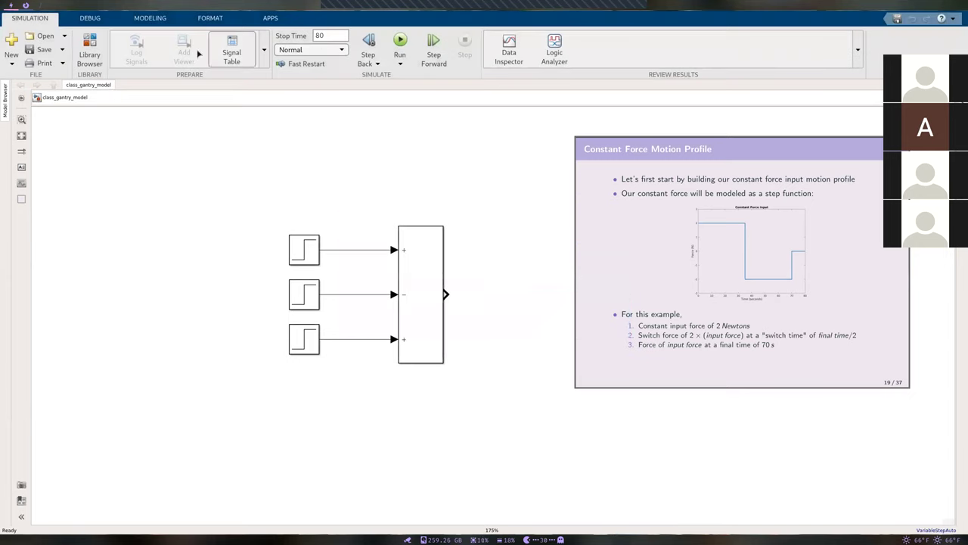
Step: Set the model's solver type to Fixed-step with a fixed-step size of 0.01 and apply the settings
click(144, 20)
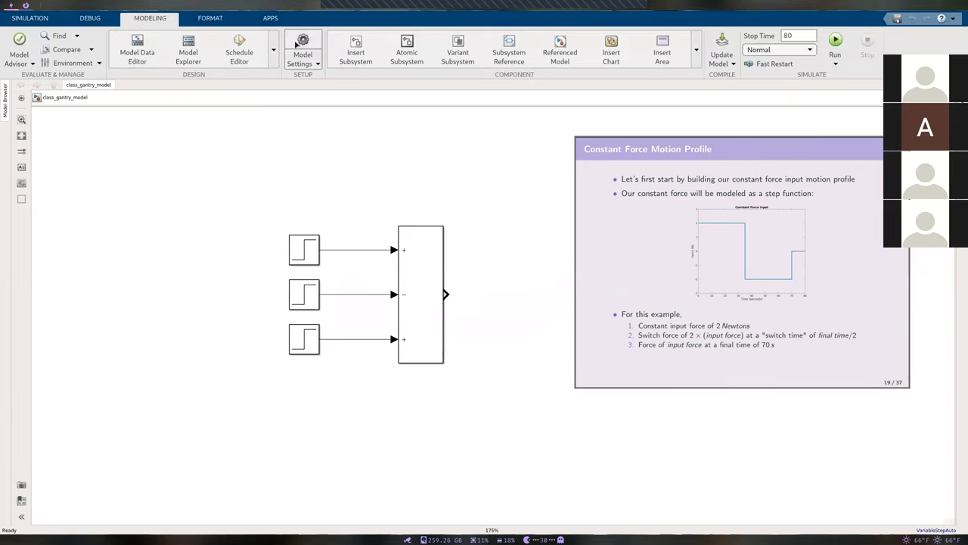
click(295, 47)
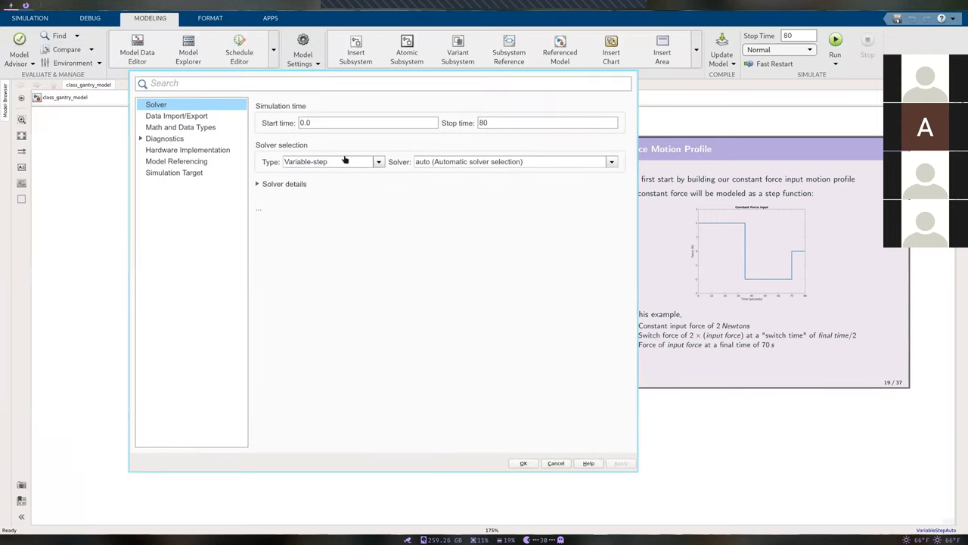
click(379, 161)
click(354, 179)
click(257, 183)
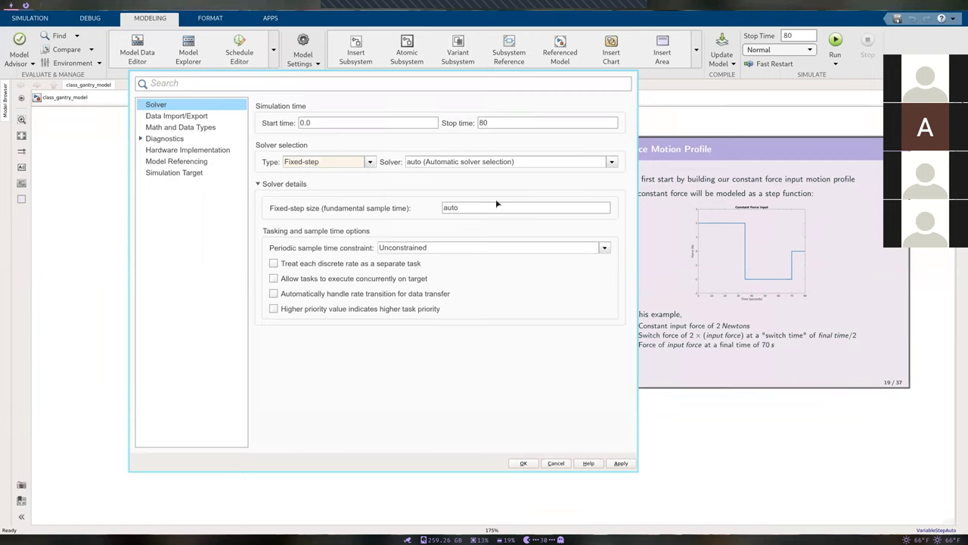
double_click(490, 207)
text(0.01)
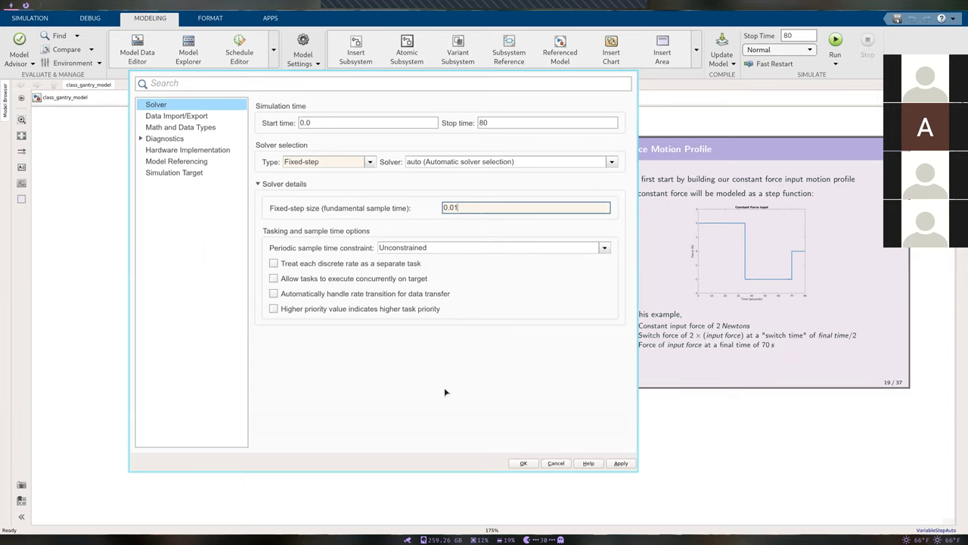
click(528, 399)
click(620, 463)
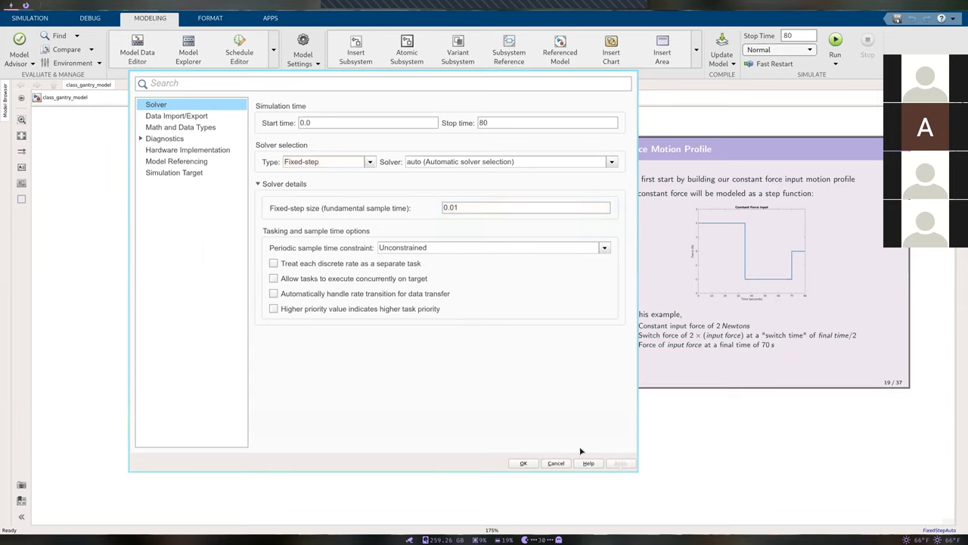
click(522, 463)
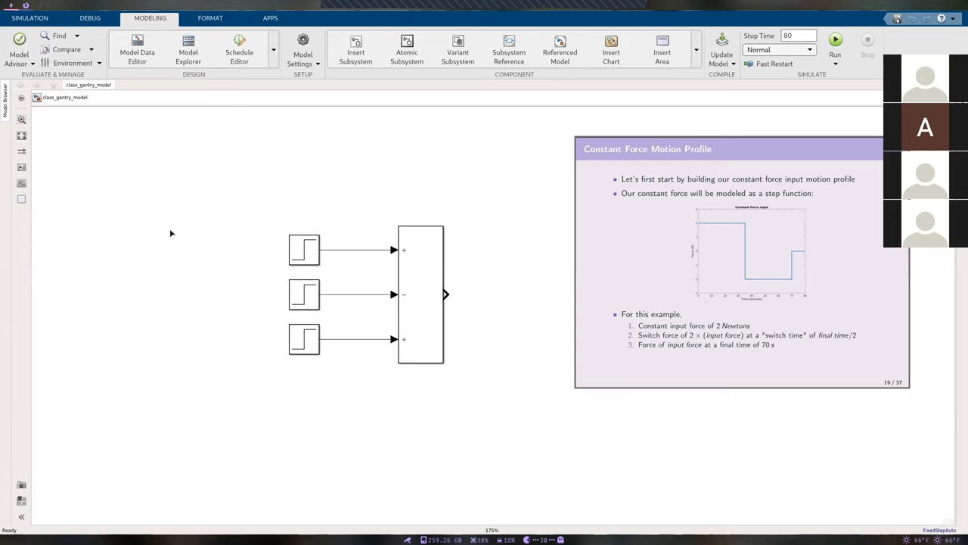
click(30, 18)
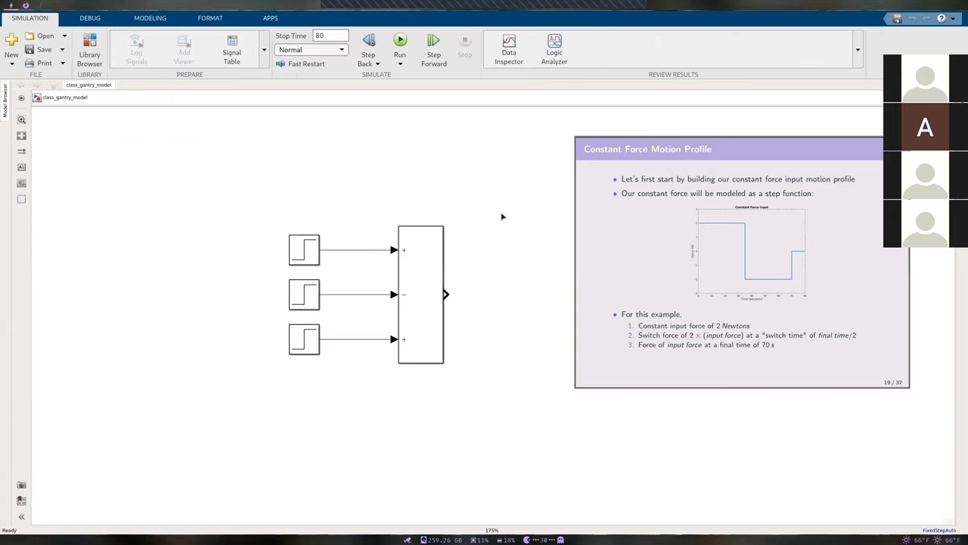
Step: Add the annotation "Constant Force Input" centred below the Step and Add blocks, following the slide's diagram
key(Right)
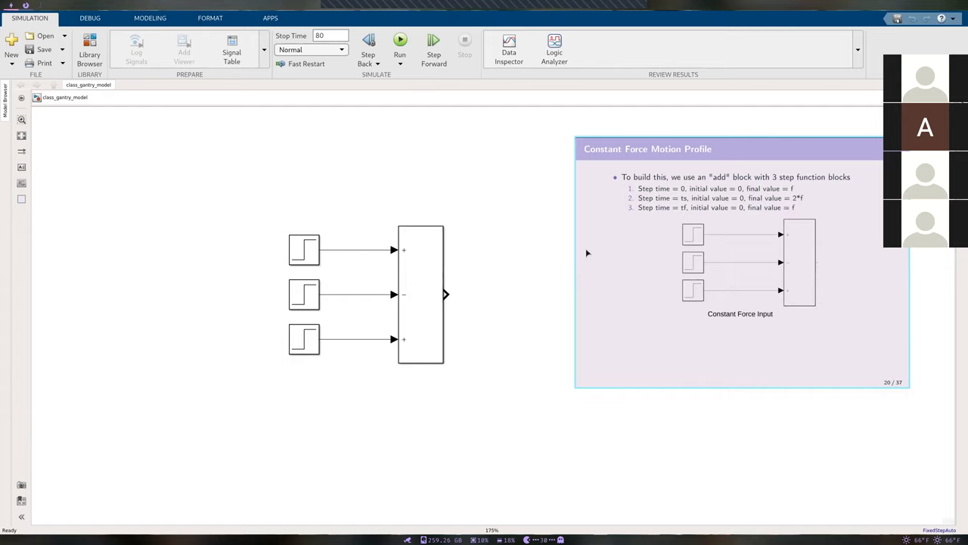
key(Right)
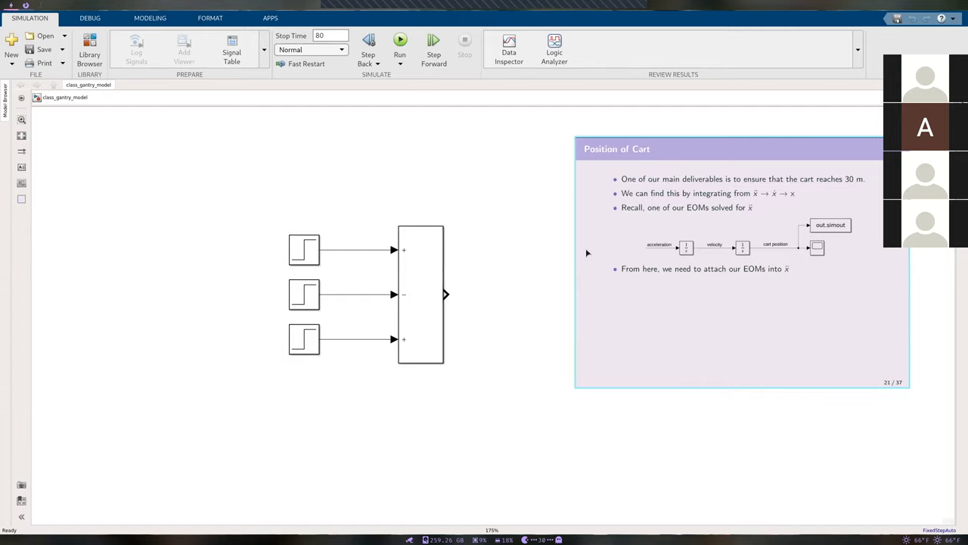
key(Left)
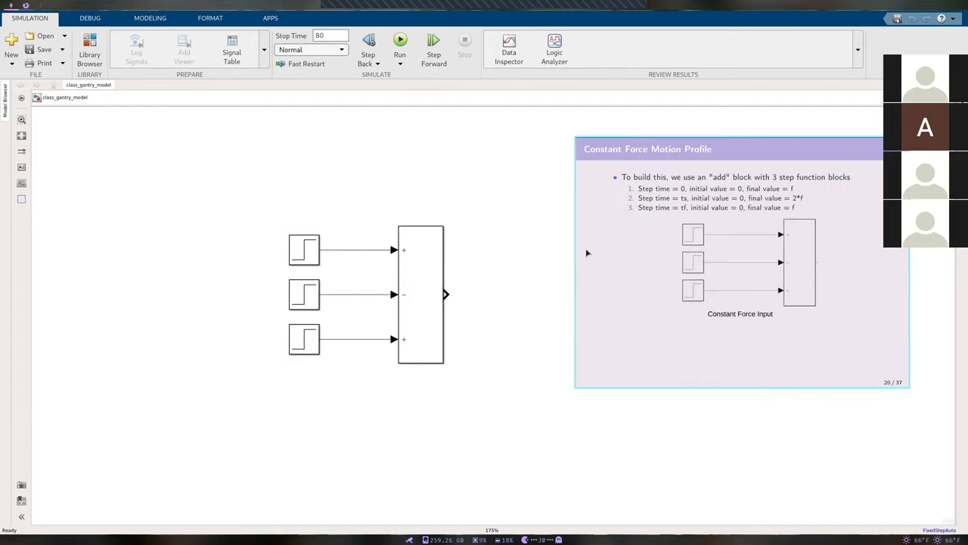
click(378, 378)
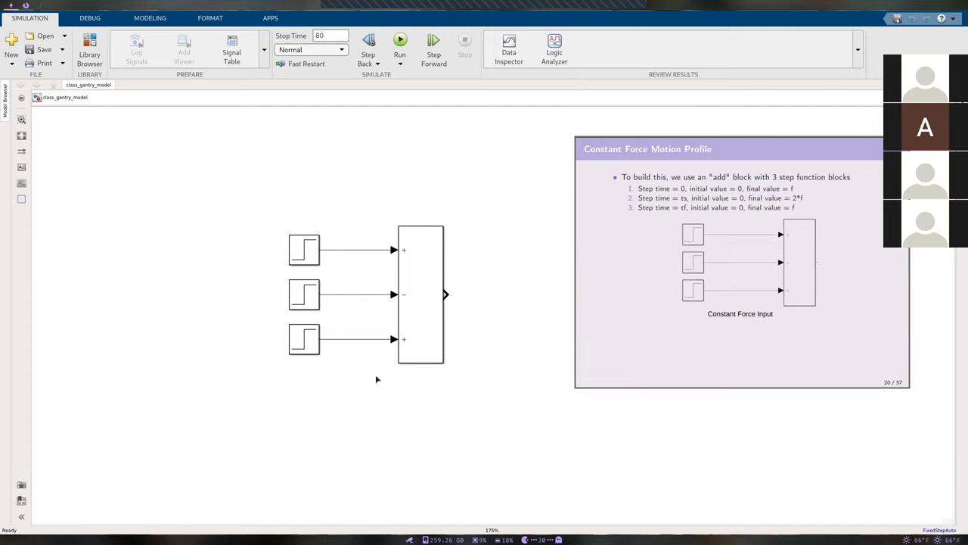
double_click(338, 378)
text(Constant Force Input)
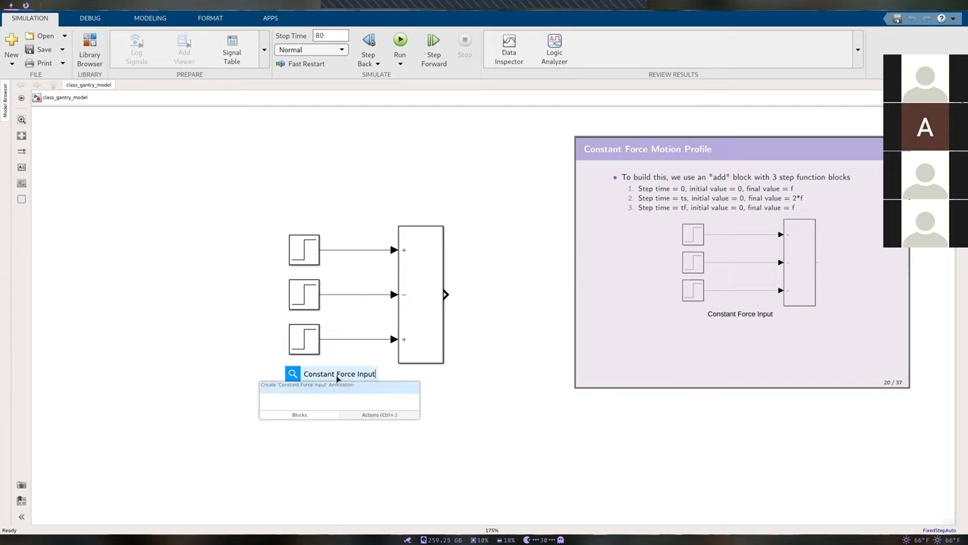
key(Return)
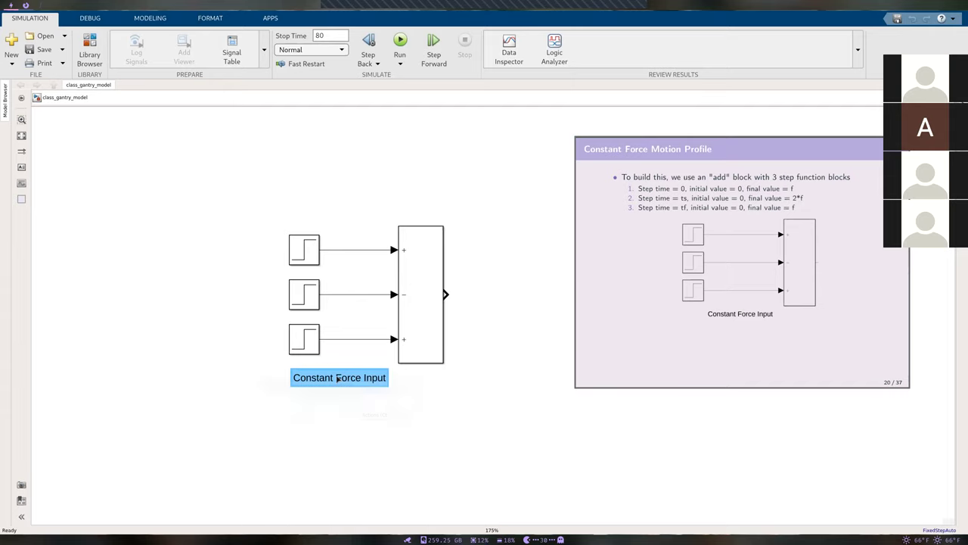
drag(338, 378, 349, 381)
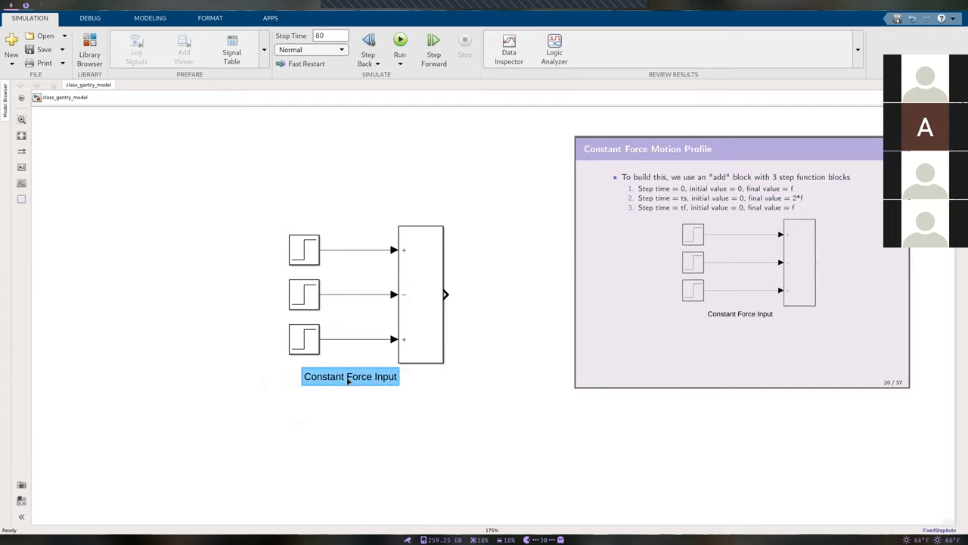
click(370, 449)
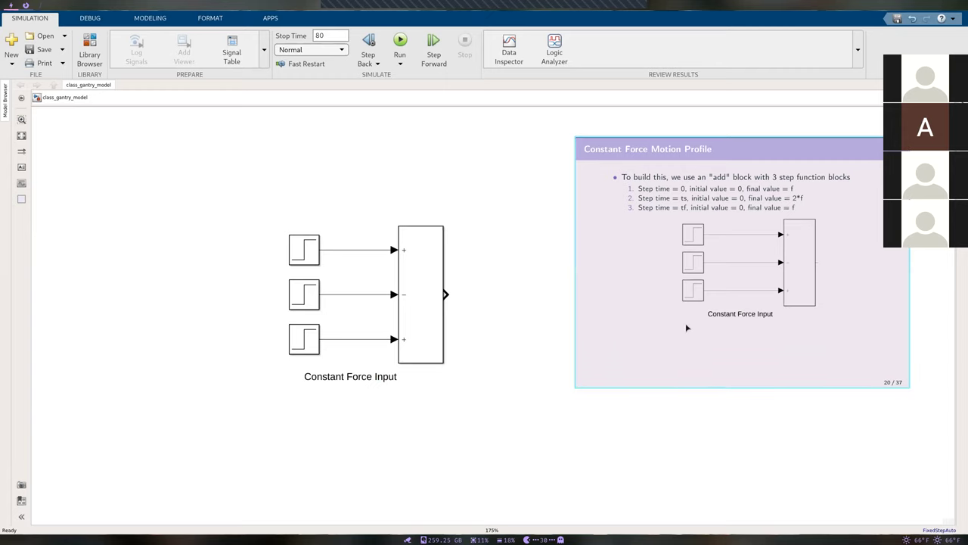
Step: Bring up the Position of Cart slide and move the whole constant force group down to free space above it
scroll(687, 328, down, 3)
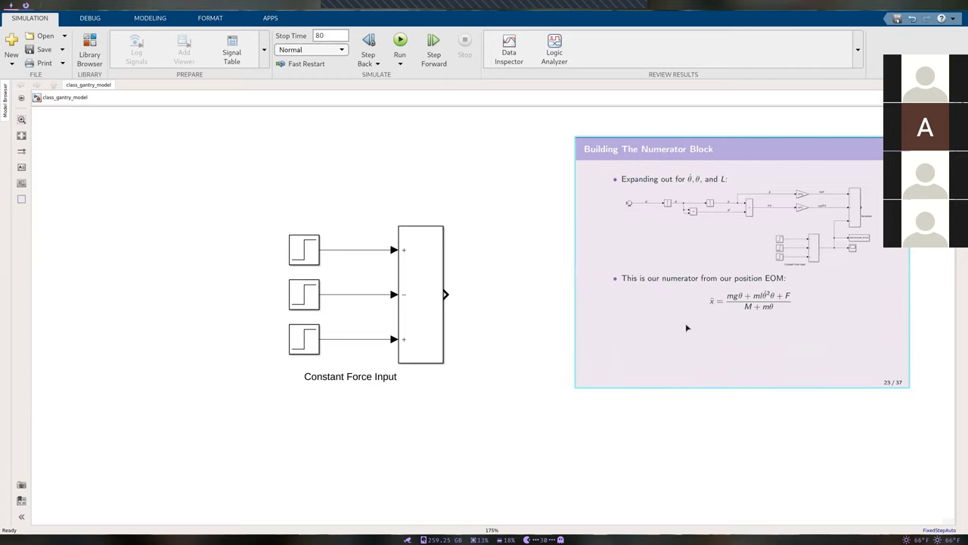
scroll(687, 328, up, 1)
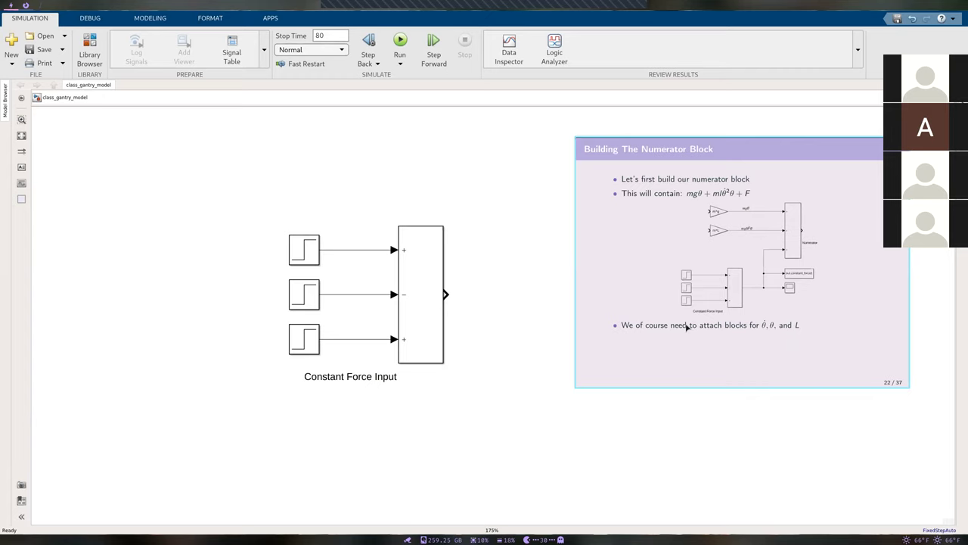
scroll(687, 327, up, 1)
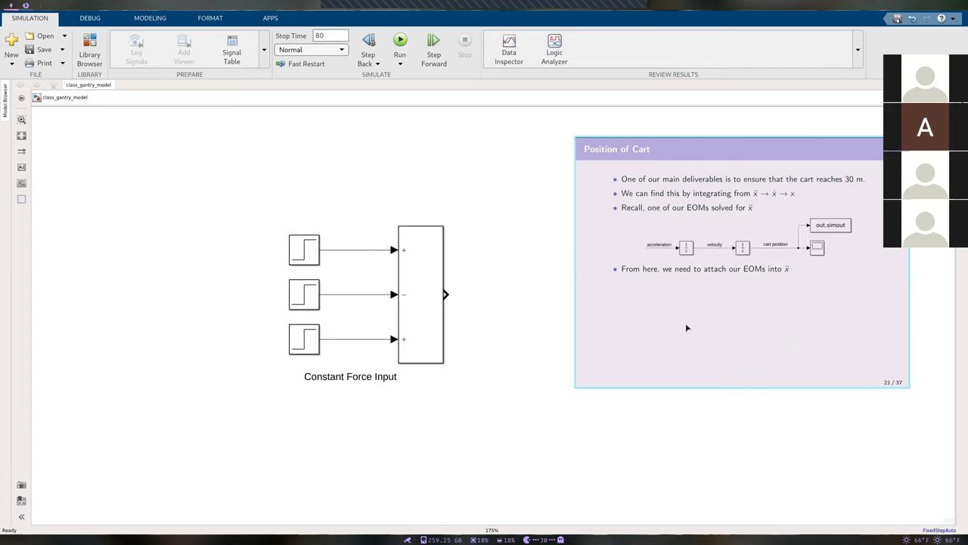
click(537, 379)
mouse_move(475, 448)
mouse_down()
mouse_move(444, 428)
mouse_move(199, 140)
mouse_up()
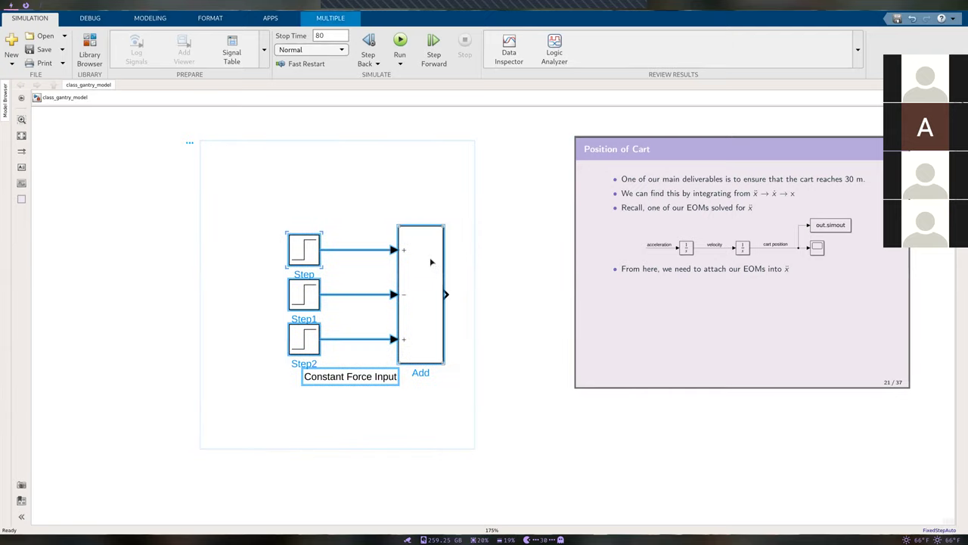
drag(431, 262, 432, 331)
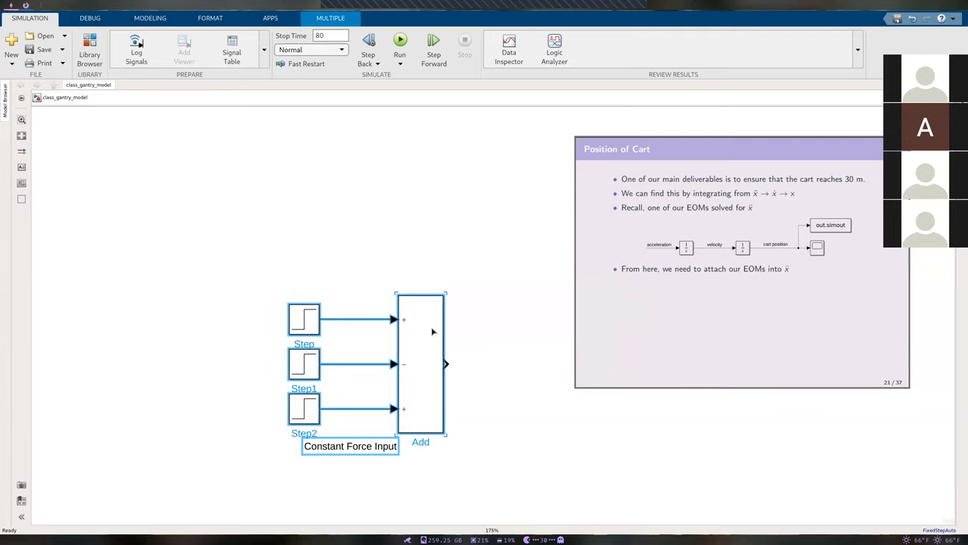
click(512, 239)
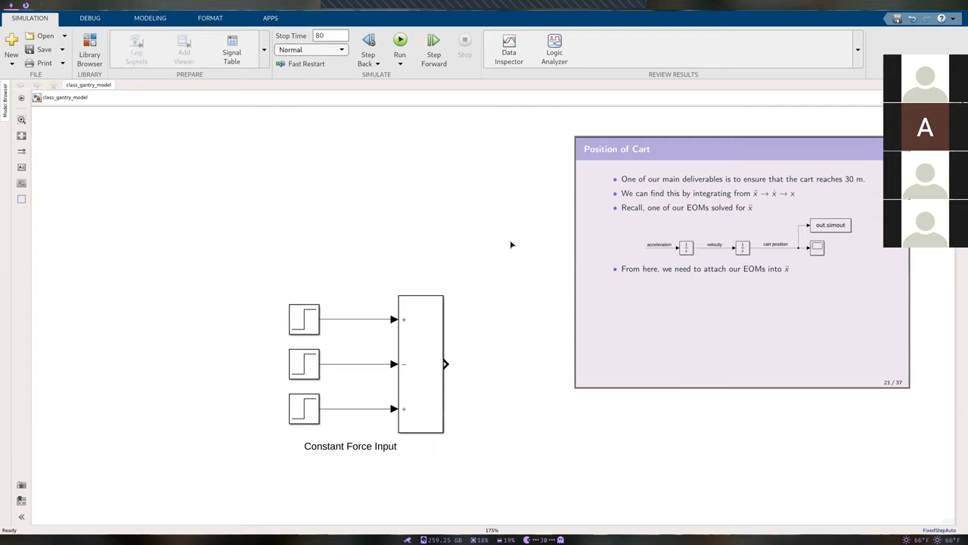
mouse_move(480, 484)
mouse_down()
mouse_move(298, 292)
mouse_move(245, 266)
mouse_up()
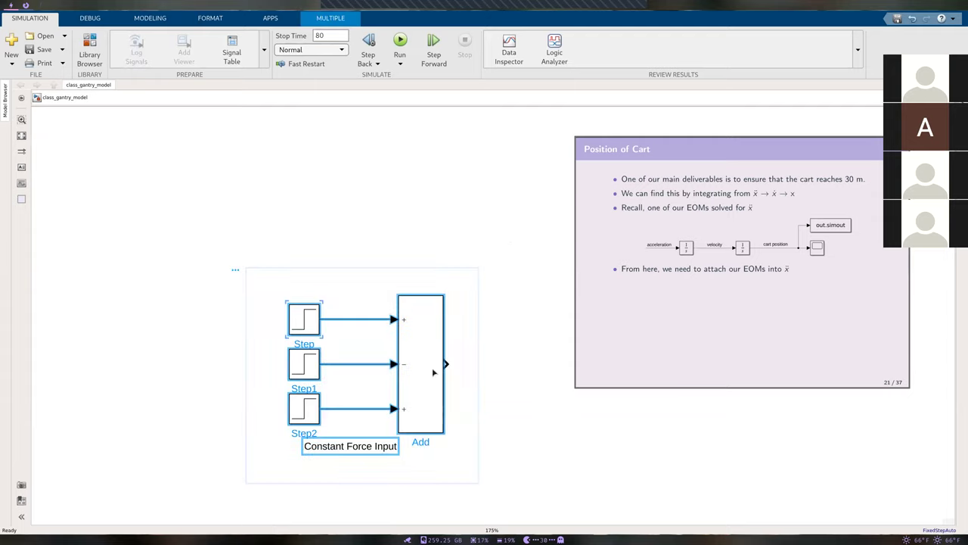
click(556, 366)
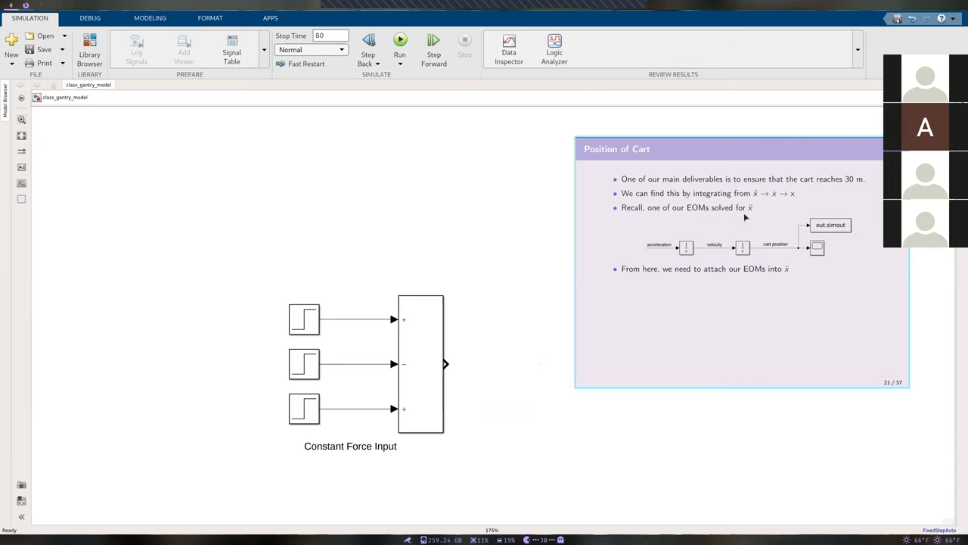
Step: Review the equations of motion on the Small Angle Approximation slides and return to the Position of Cart slide
key(Left)
key(Left)
key(Left)
key(Left)
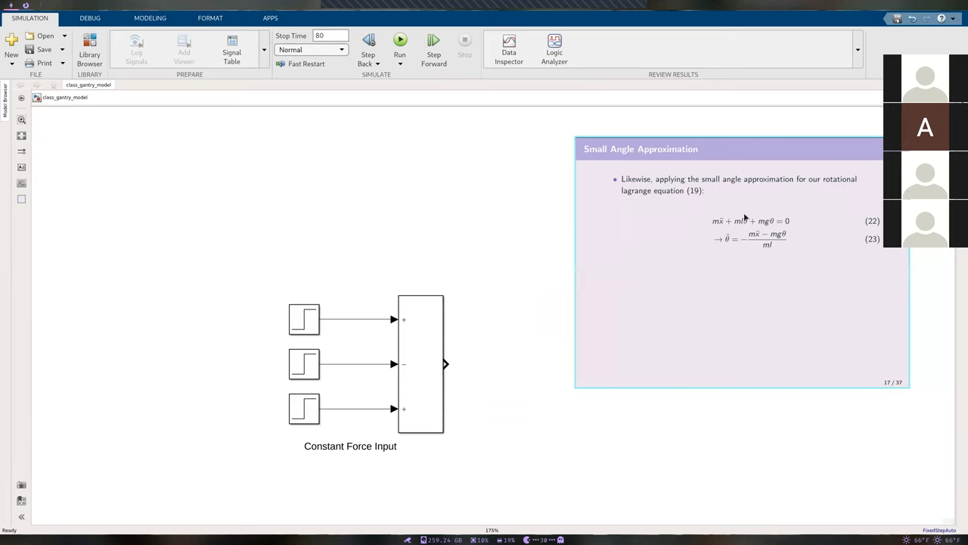
key(Left)
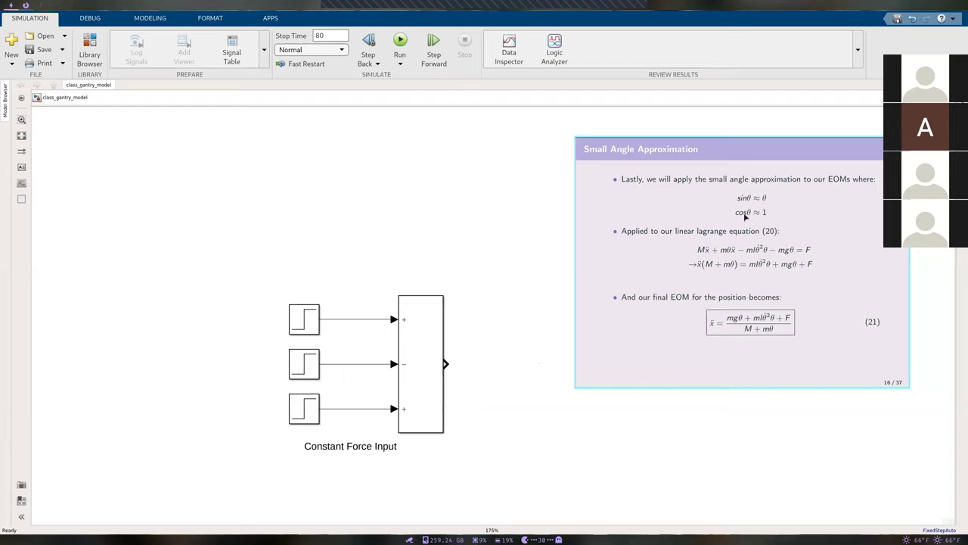
key(Right)
key(Right)
key(Right)
key(Right)
key(Right)
key(Right)
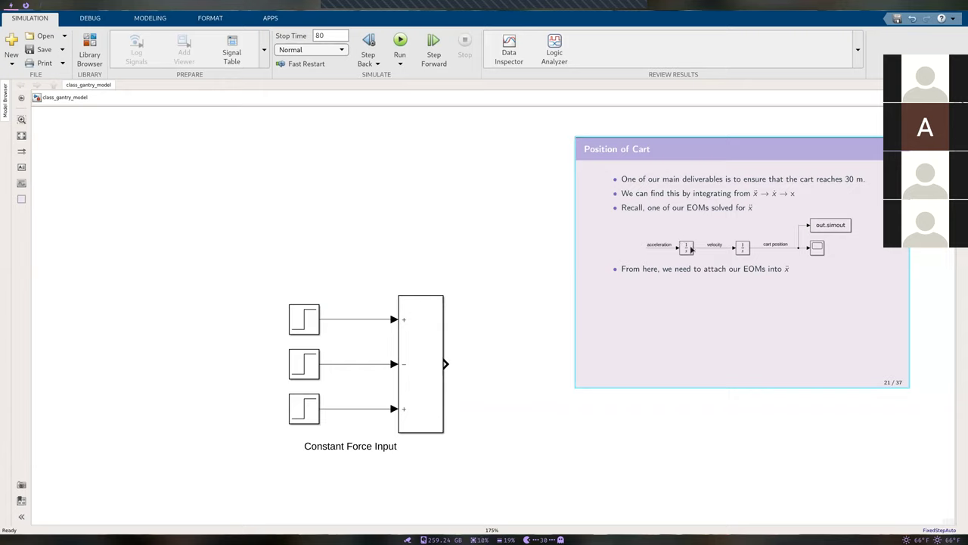
Step: Add an Integrator block above the constant force group and align it with the column of Step blocks
click(349, 207)
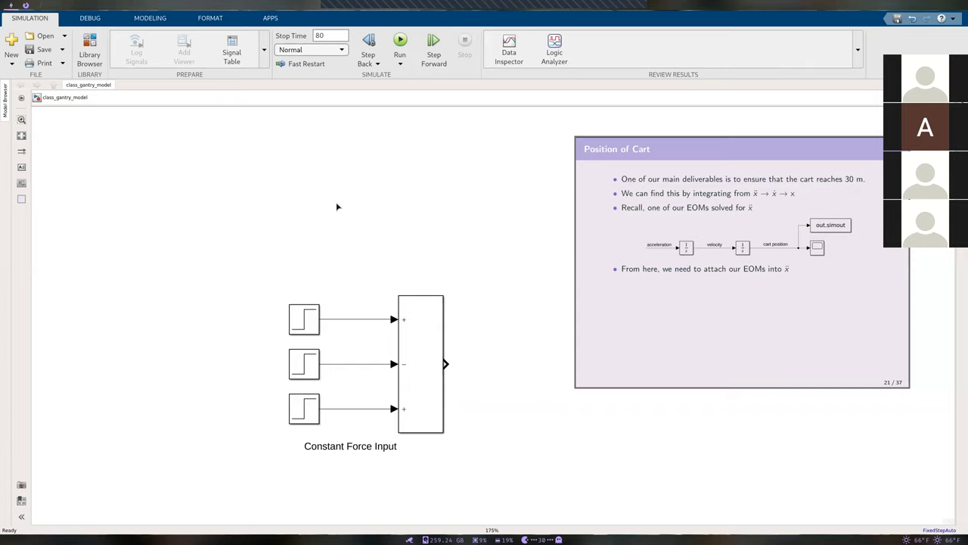
double_click(345, 203)
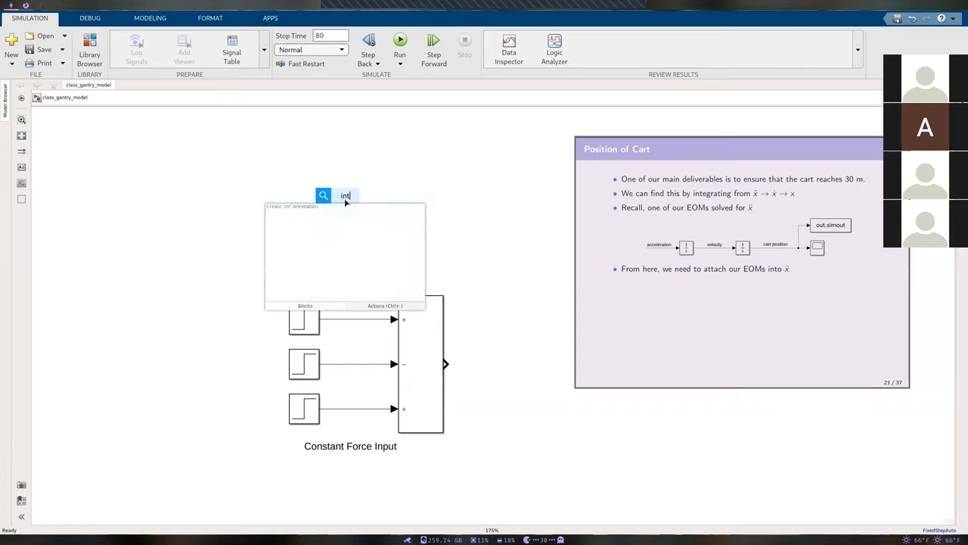
text(inte)
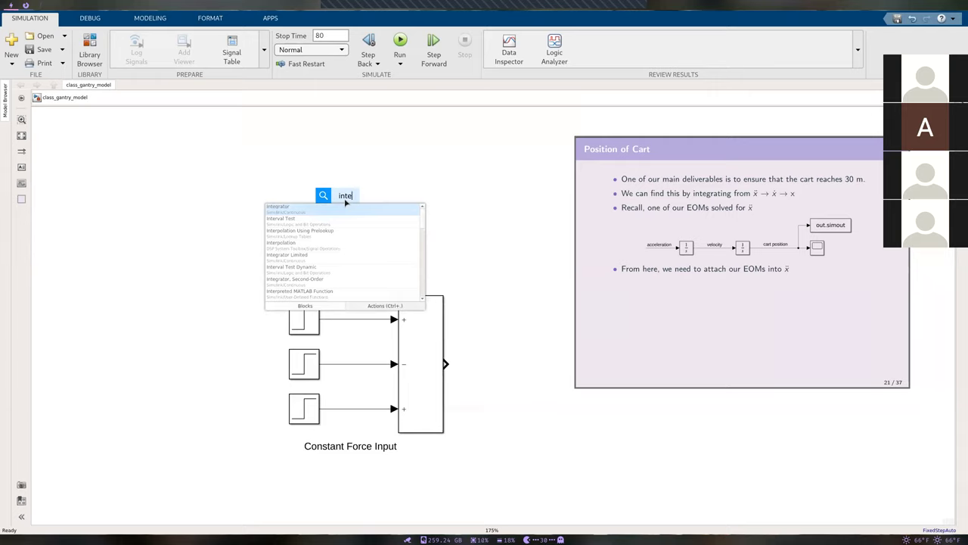
key(Return)
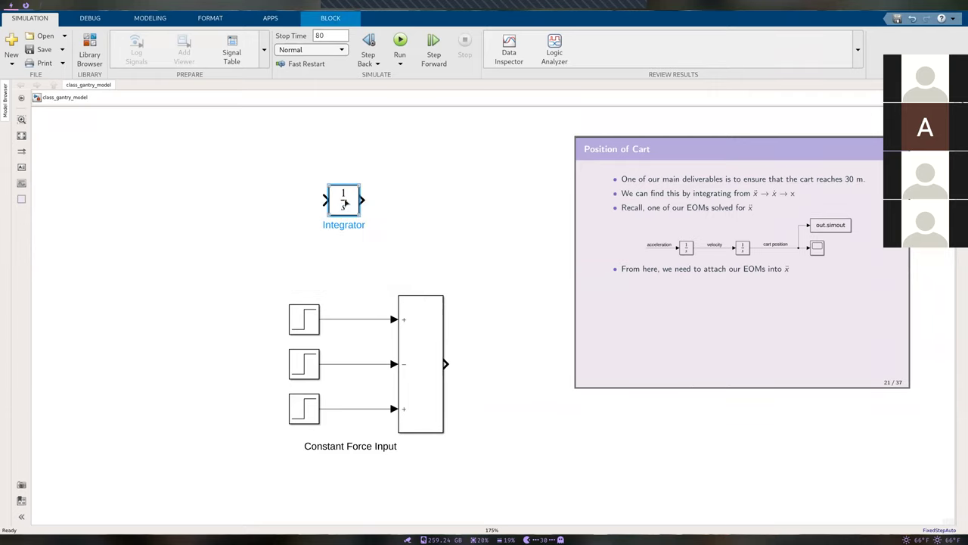
drag(345, 203, 306, 203)
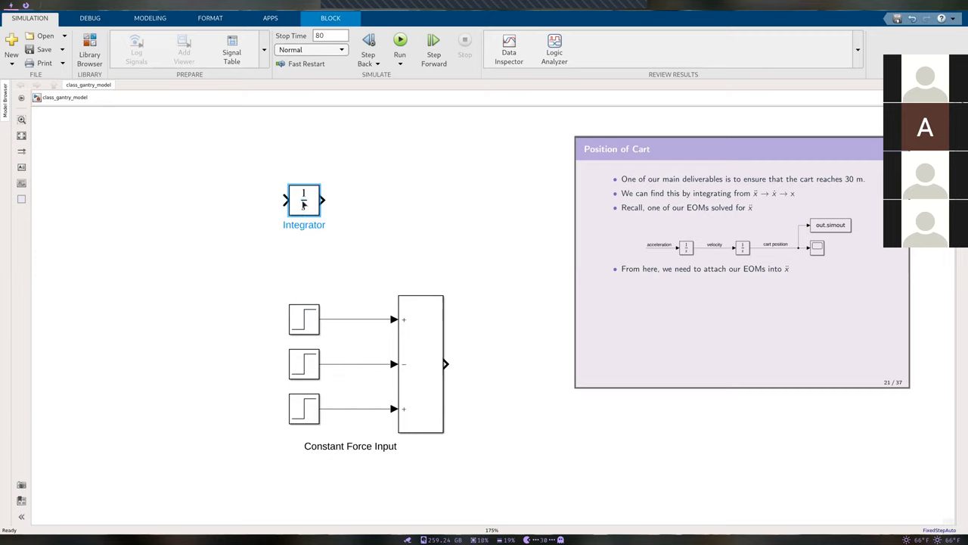
click(363, 228)
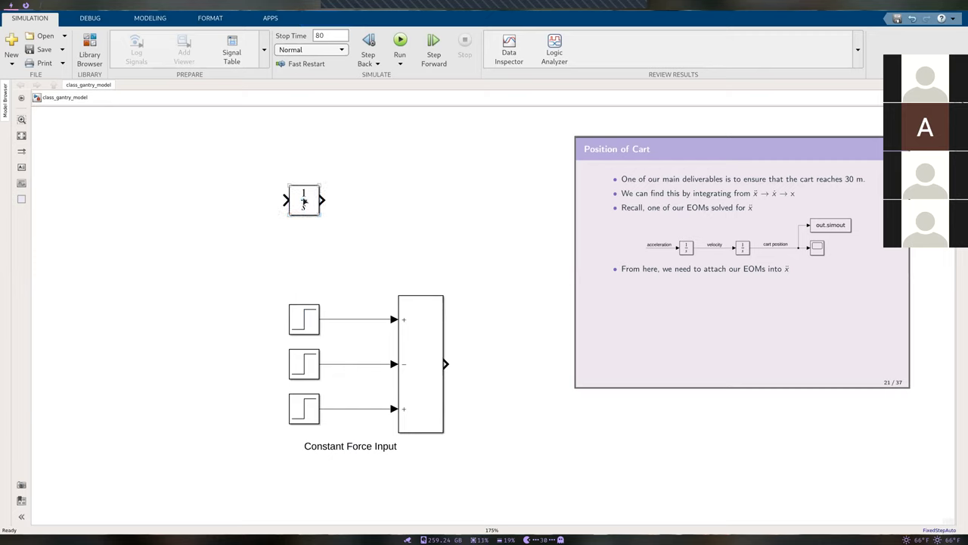
Step: Duplicate the Integrator block and place the copy level with the original, above the Add block
drag(303, 201, 413, 200)
drag(304, 199, 427, 210)
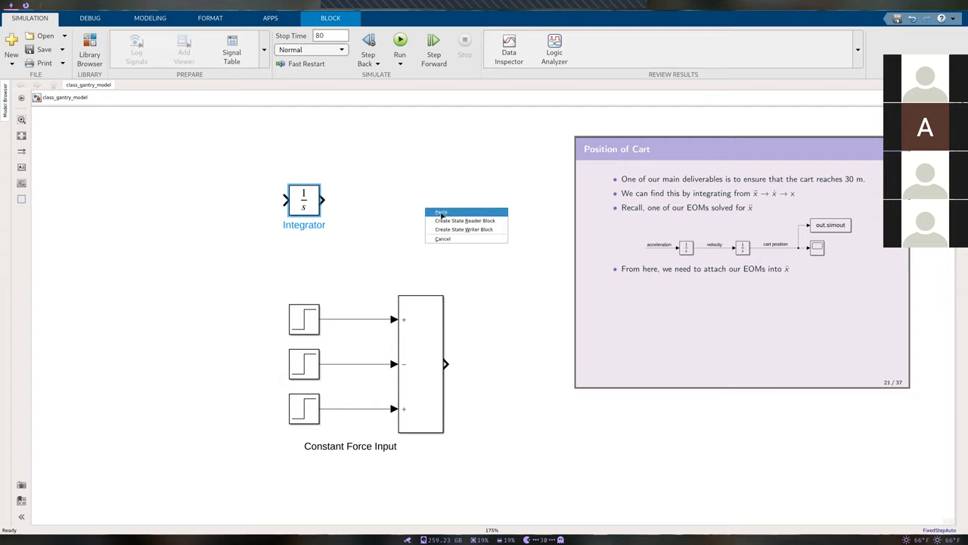
click(442, 212)
click(407, 246)
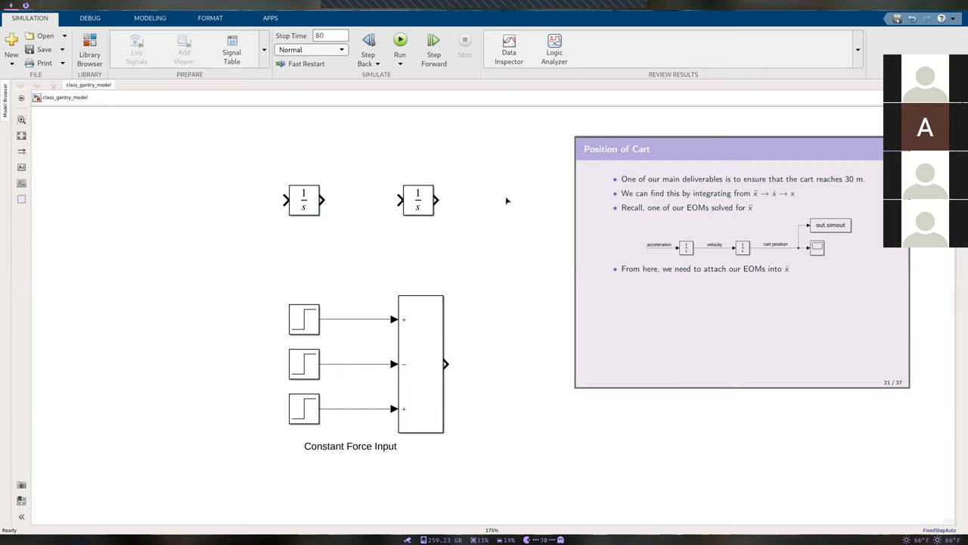
Step: Connect the first Integrator's output to the second Integrator and draw an open-ended signal line into the first one's input
drag(323, 199, 400, 199)
drag(286, 200, 220, 199)
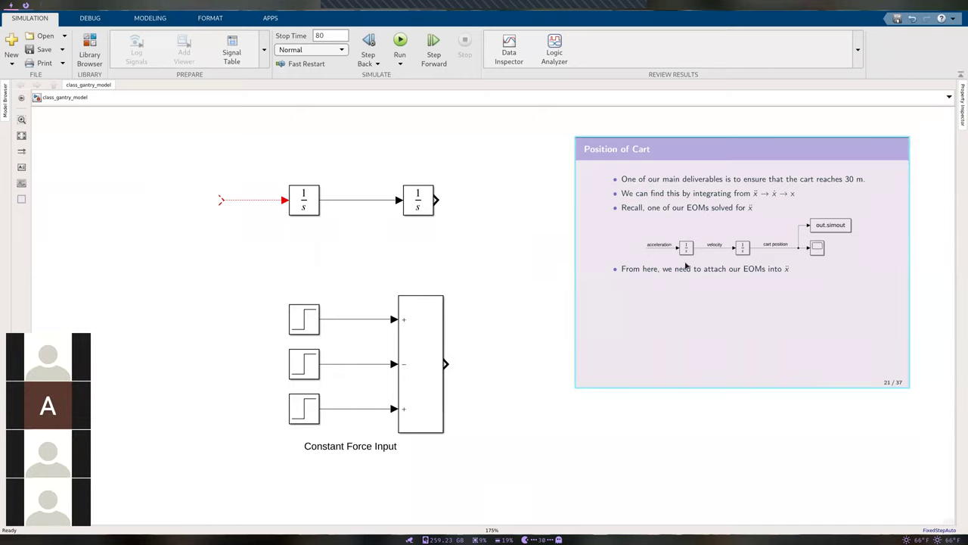
Step: Advance the slides to the Building The Numerator Block page showing the expanded diagram and examine it full screen
click(517, 239)
click(643, 285)
key(Right)
key(Right)
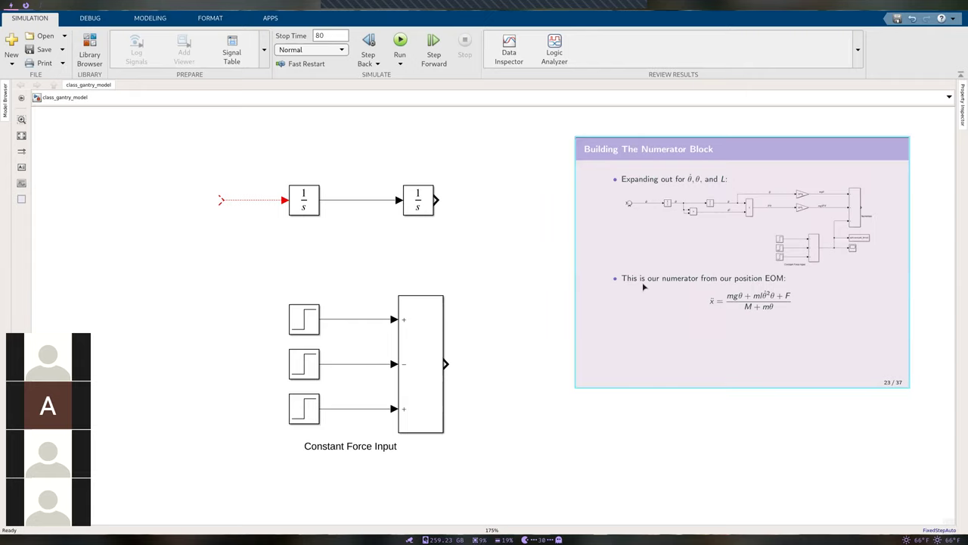
key(f)
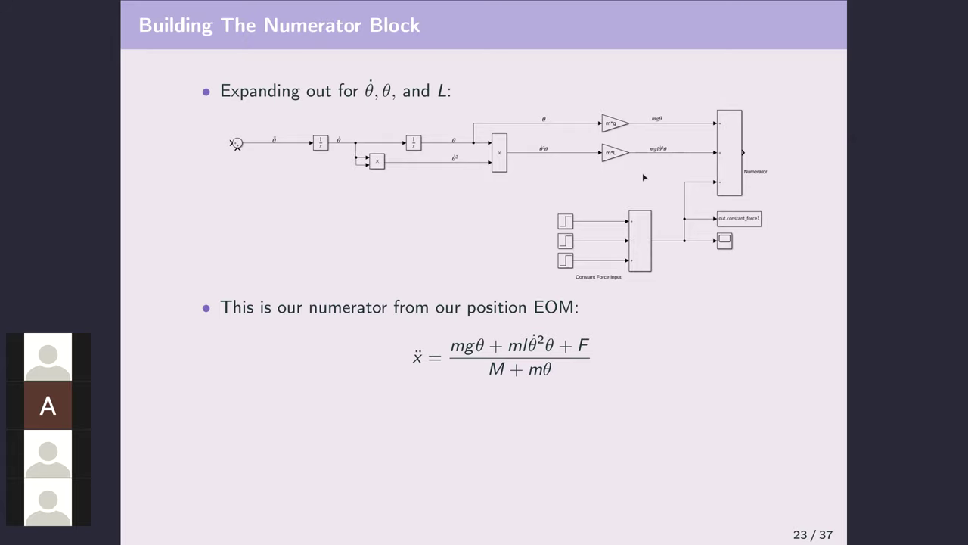
key(Escape)
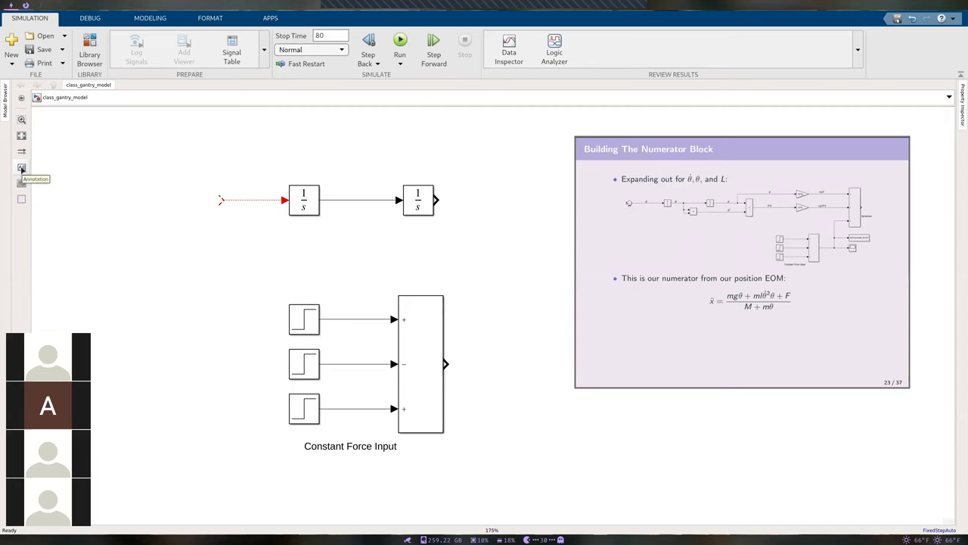
Step: Add an equation annotation with the code \ddot{x} above the open signal line into the first Integrator
click(232, 176)
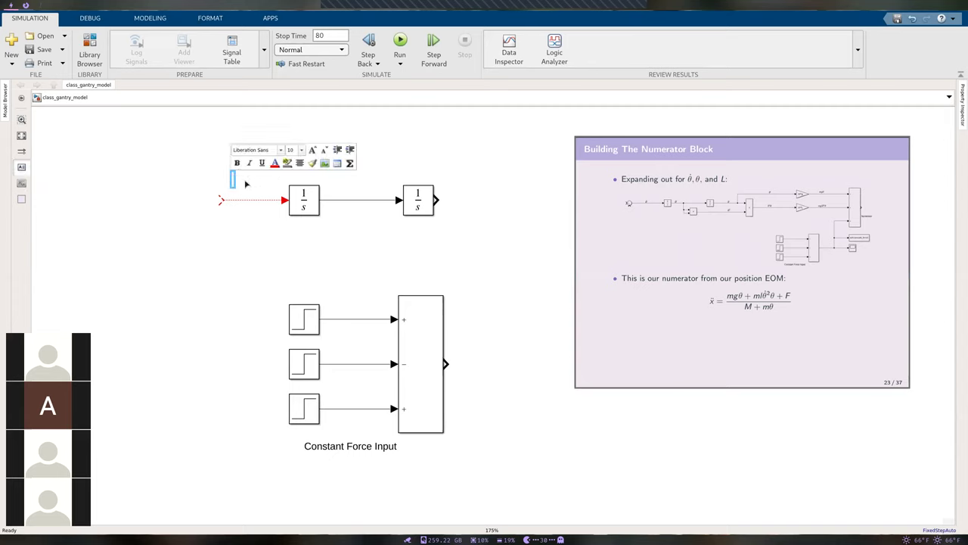
click(350, 163)
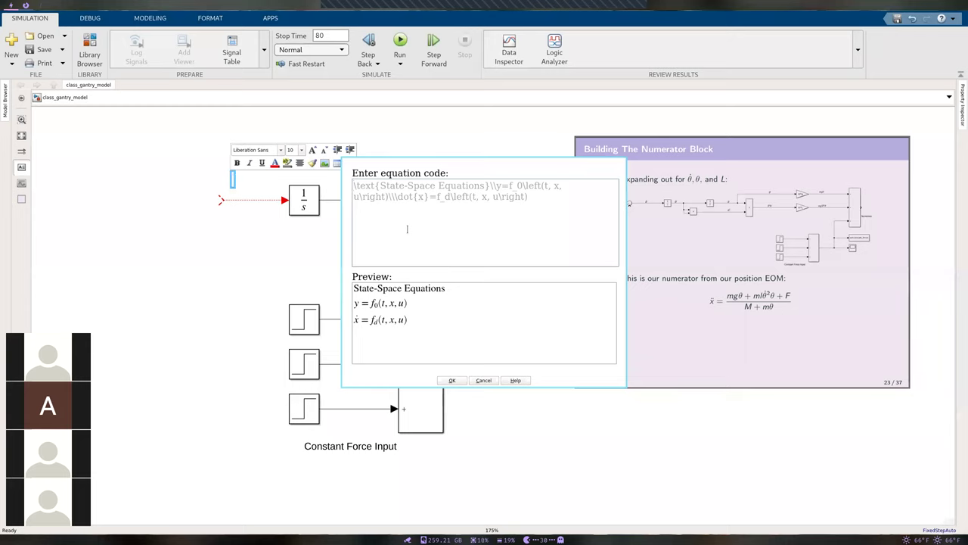
text(\)
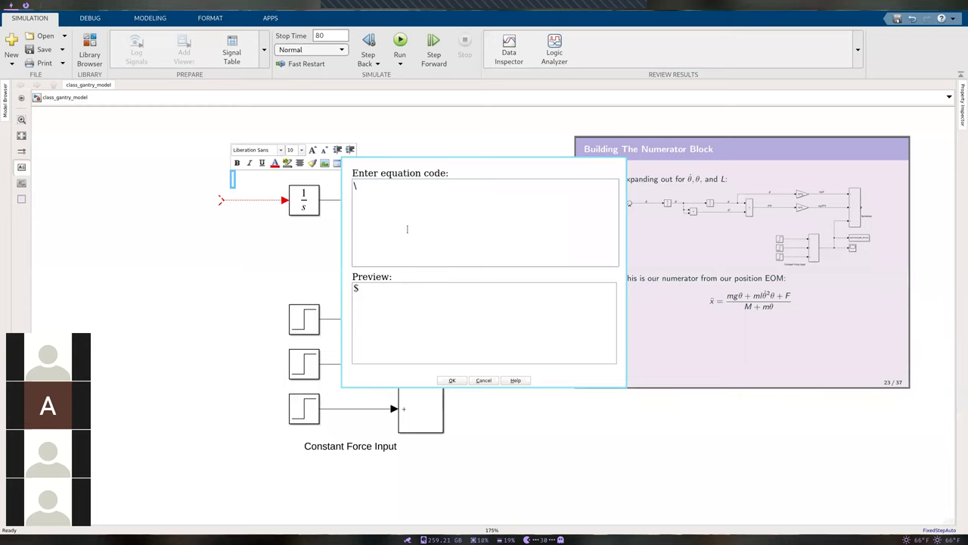
text(d)
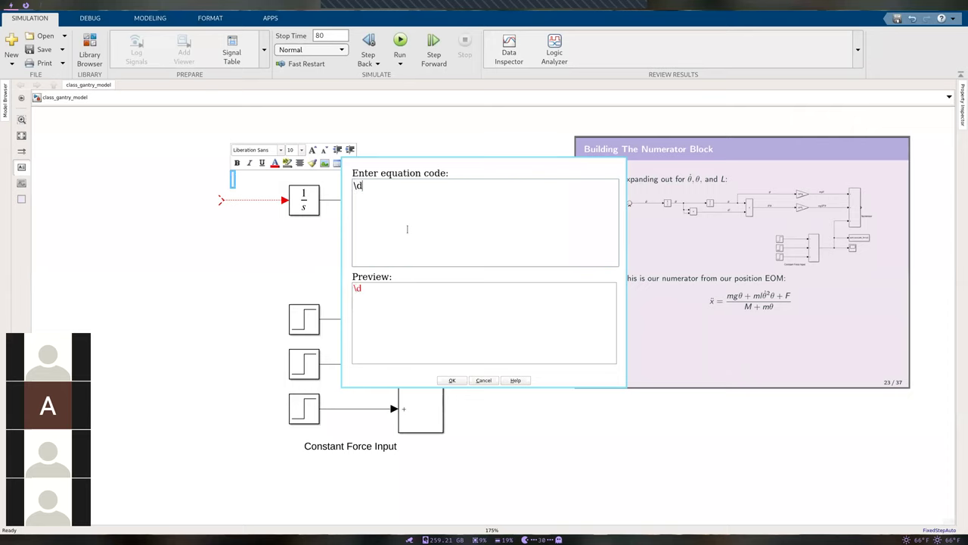
text(dot{x)
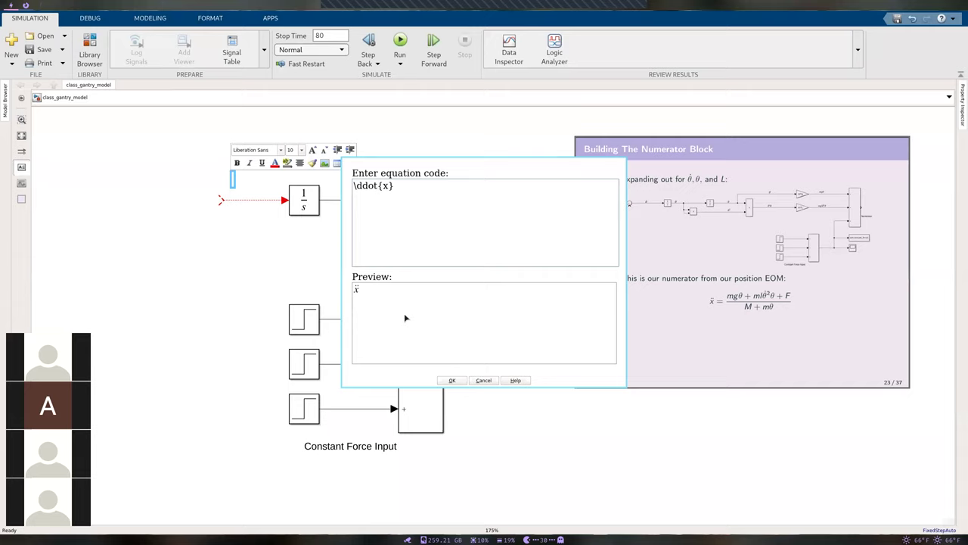
click(453, 381)
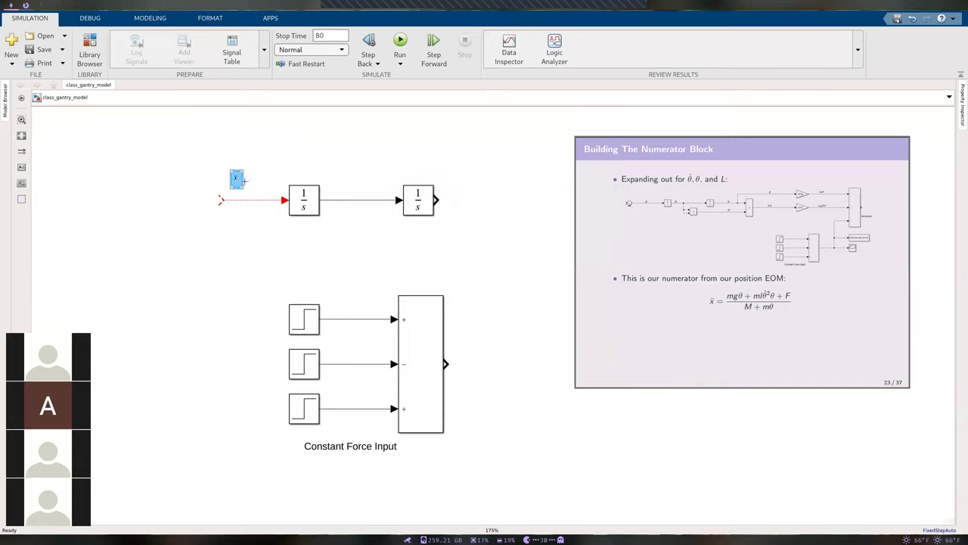
click(216, 225)
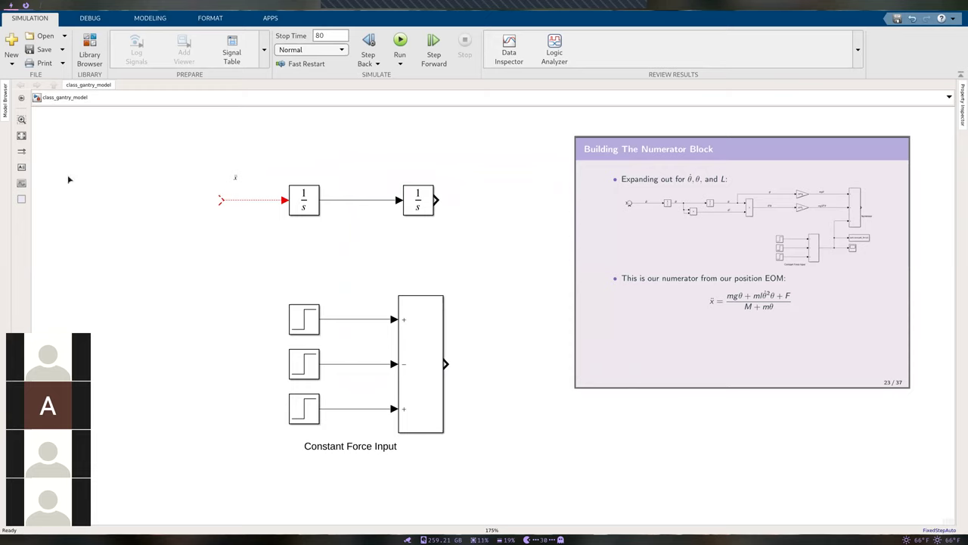
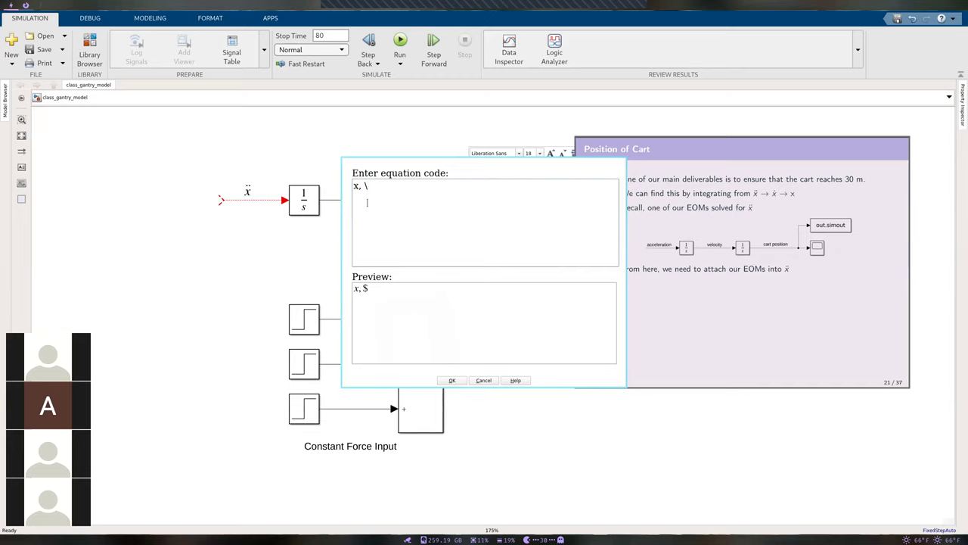
Step: Complete the output line's equation label as x, \text{ cart position} and place it just above the second Integrator's output line
text(text{ cart position})
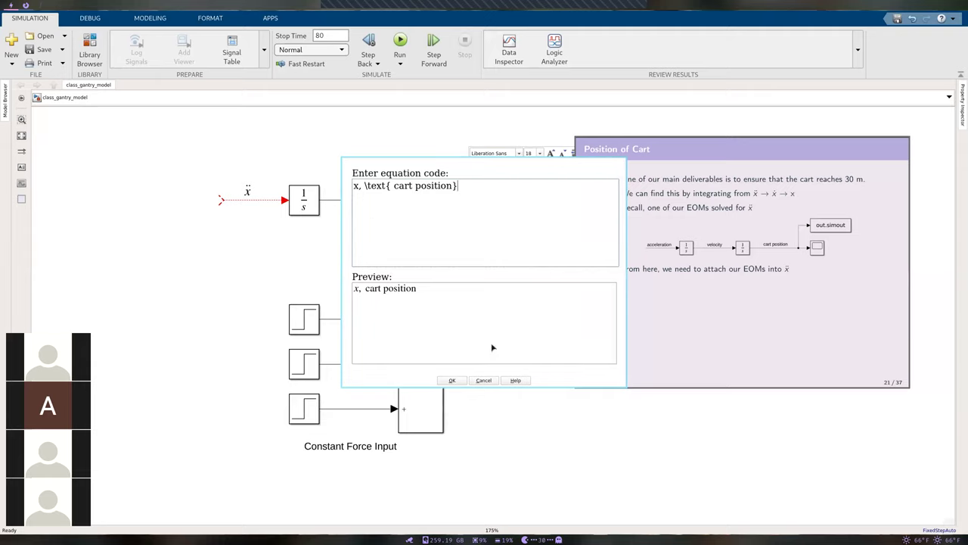
click(451, 379)
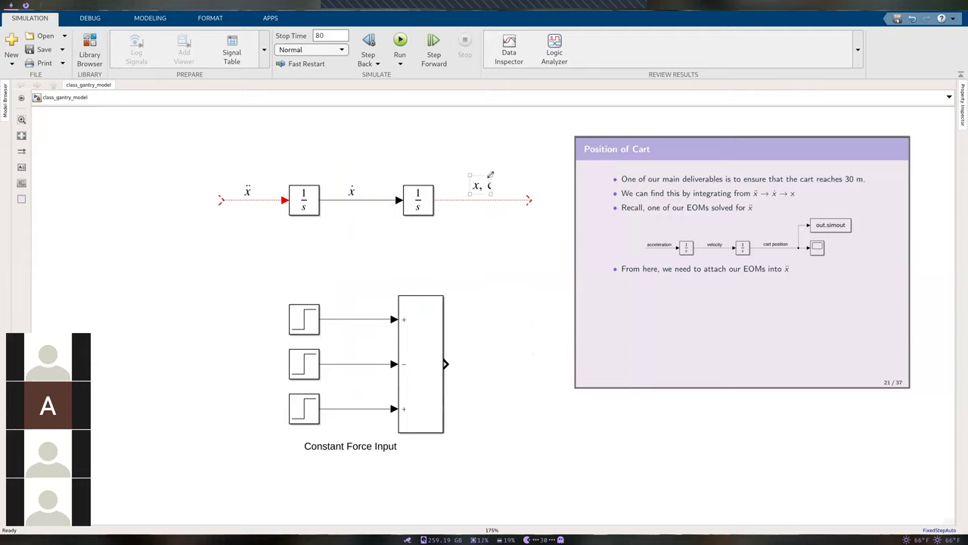
drag(494, 183, 465, 186)
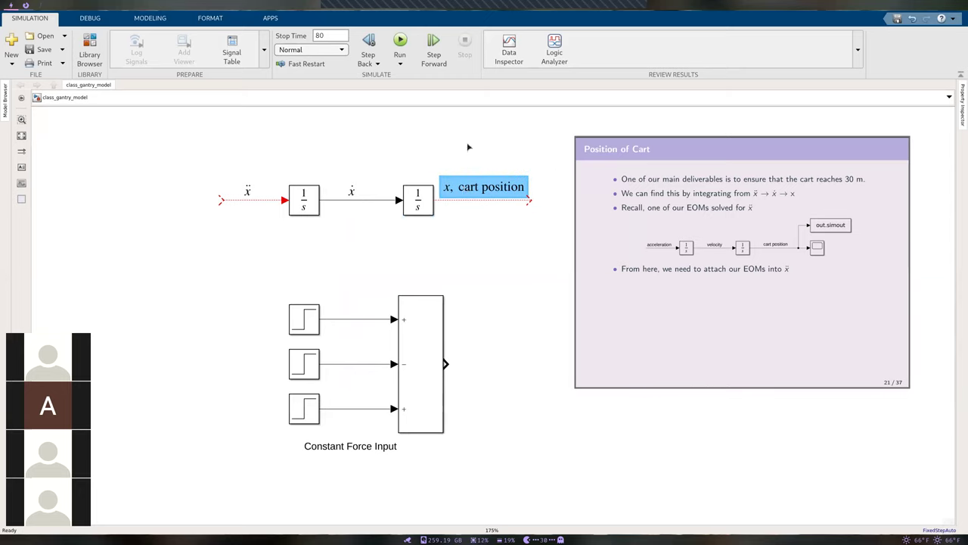
key(Down)
key(Down)
key(Down)
key(Down)
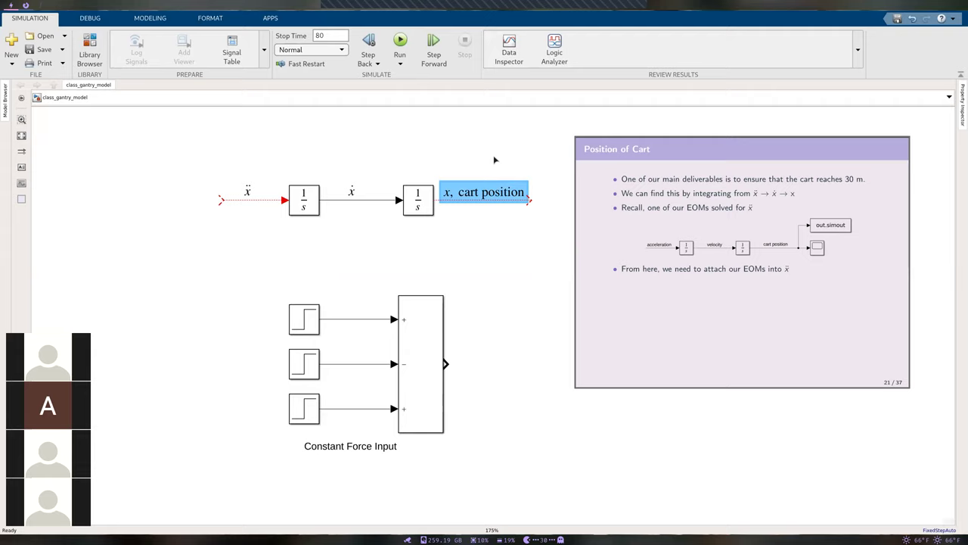
click(496, 158)
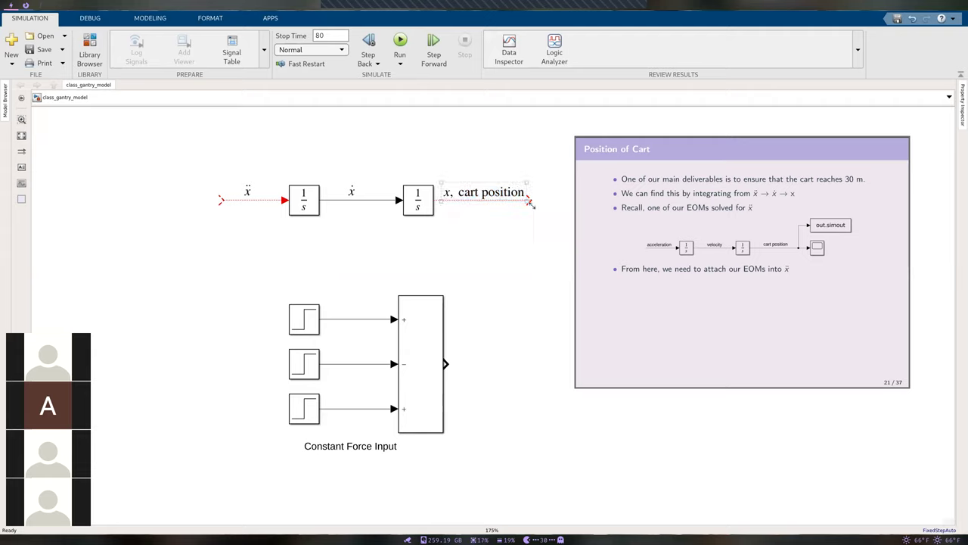
Step: Lengthen the open cart position line slightly and shift the whole Integrator chain with its labels a little to the left
drag(530, 199, 538, 199)
click(454, 240)
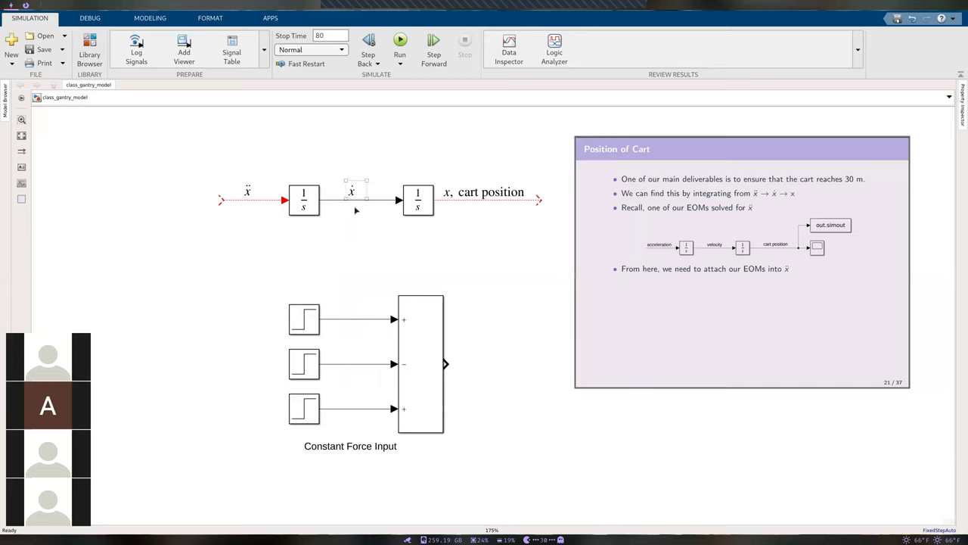
click(481, 201)
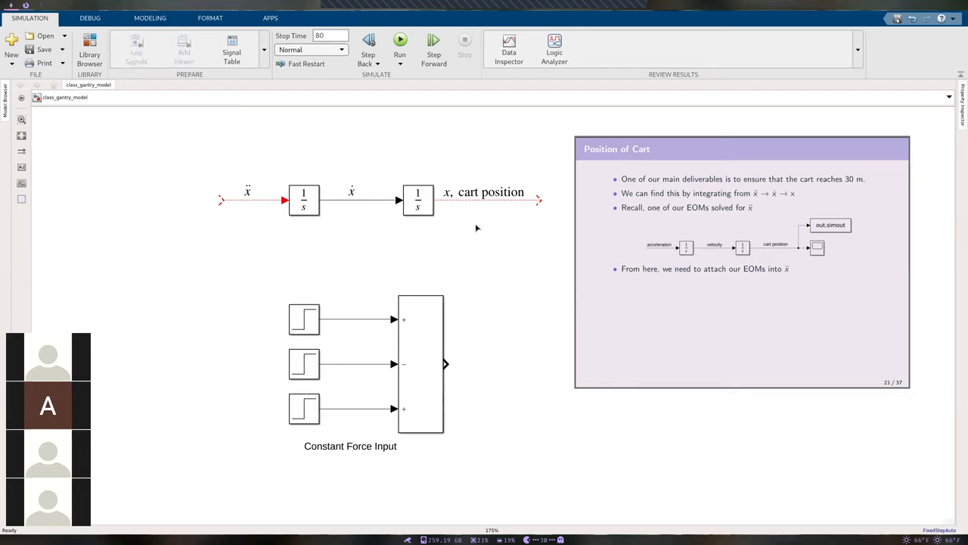
drag(544, 247, 180, 161)
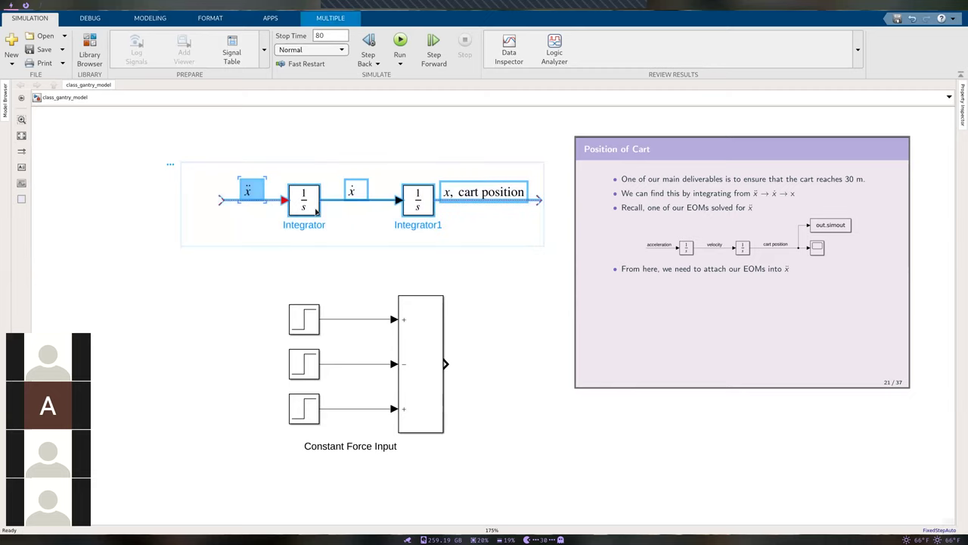
drag(316, 210, 286, 210)
click(486, 261)
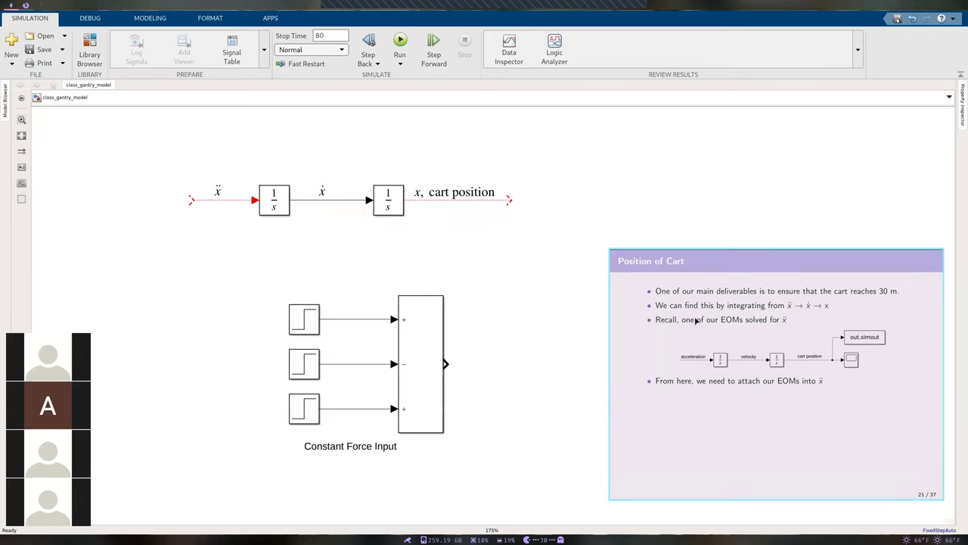
Step: Add a Scope block and connect it to the end of the cart position line
double_click(581, 241)
text(sc)
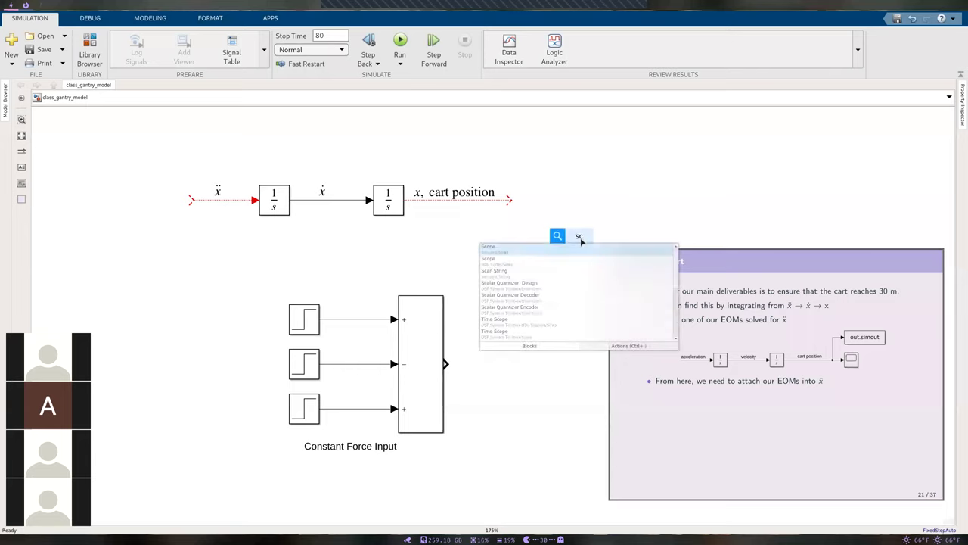
text(ope)
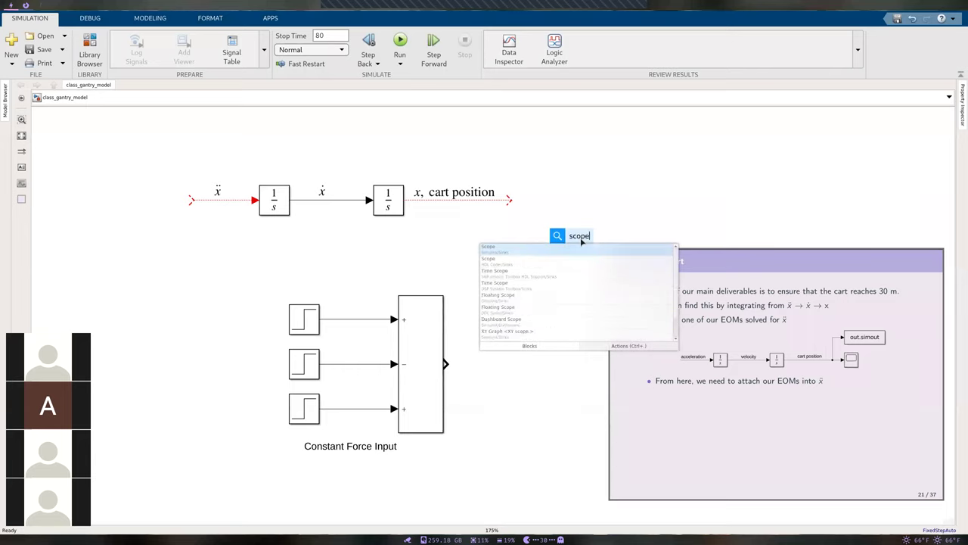
key(Return)
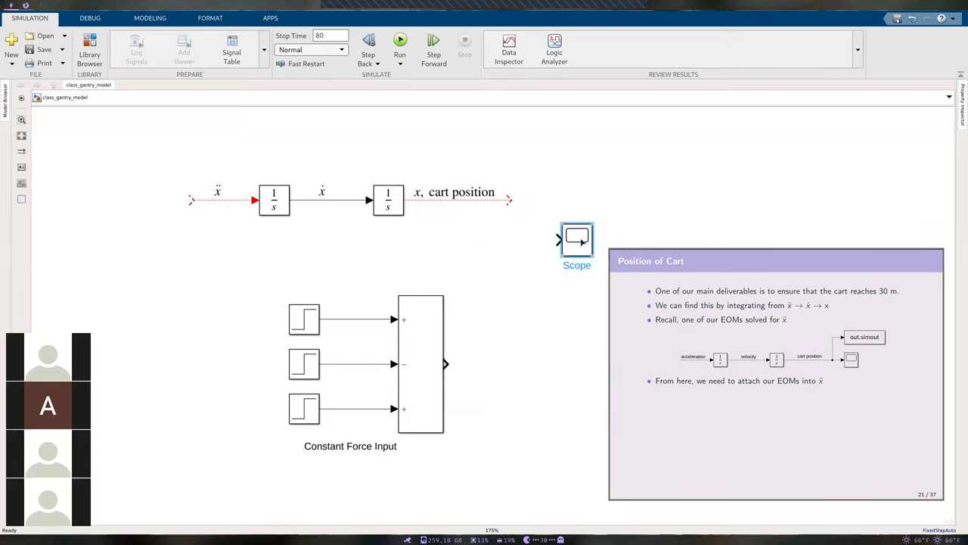
drag(581, 242, 577, 206)
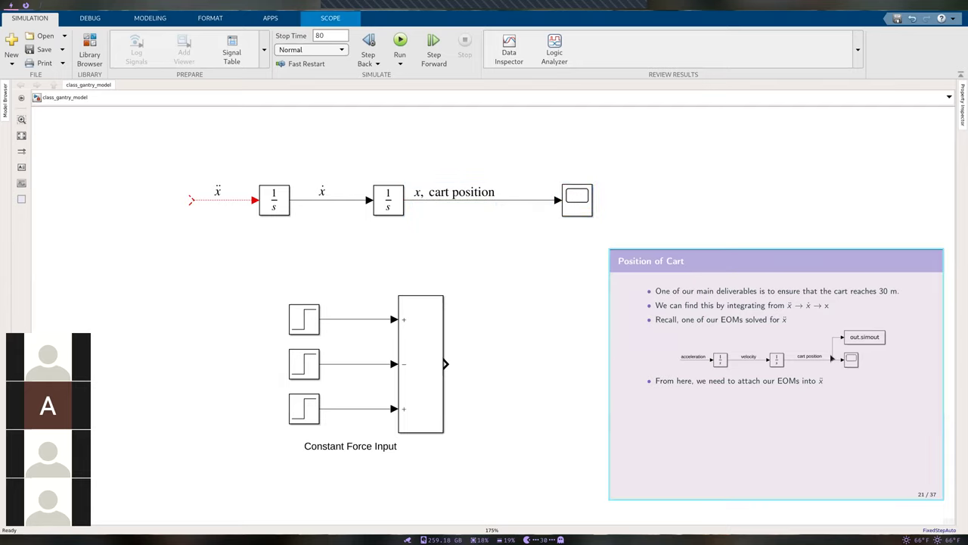
click(533, 282)
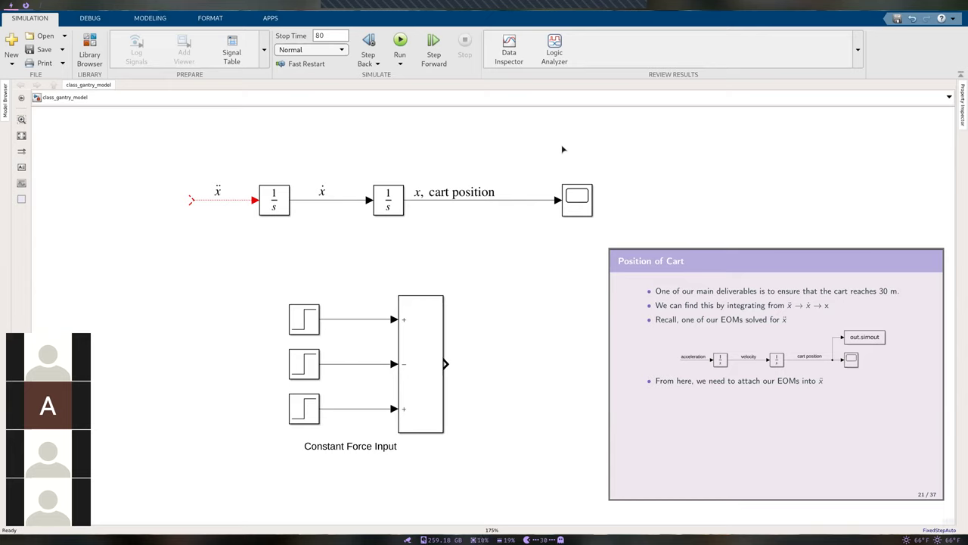
Step: Add a To Workspace block above the Scope and feed it from a branch of the cart position line
double_click(522, 142)
text(to work)
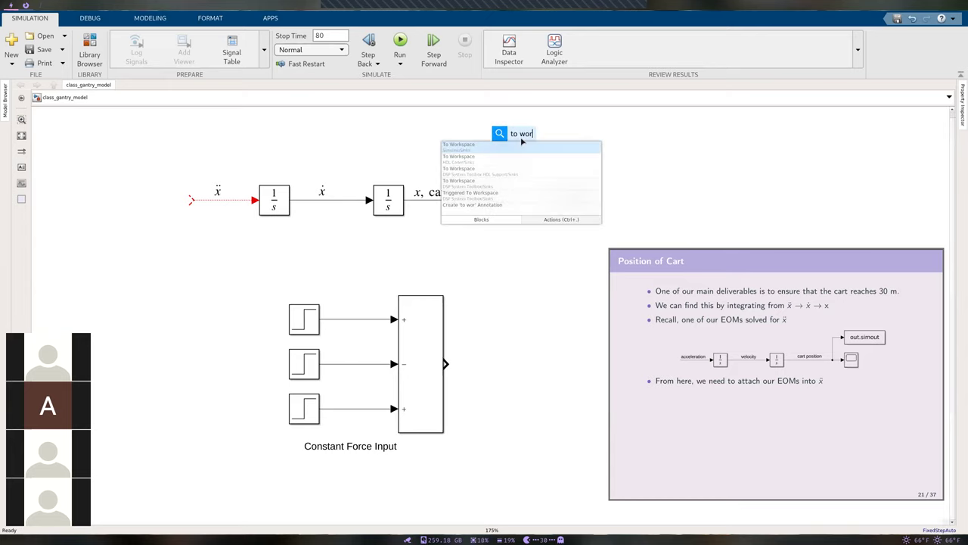
key(Return)
mouse_move(521, 137)
mouse_down()
mouse_move(606, 147)
mouse_move(534, 145)
mouse_move(524, 200)
mouse_up()
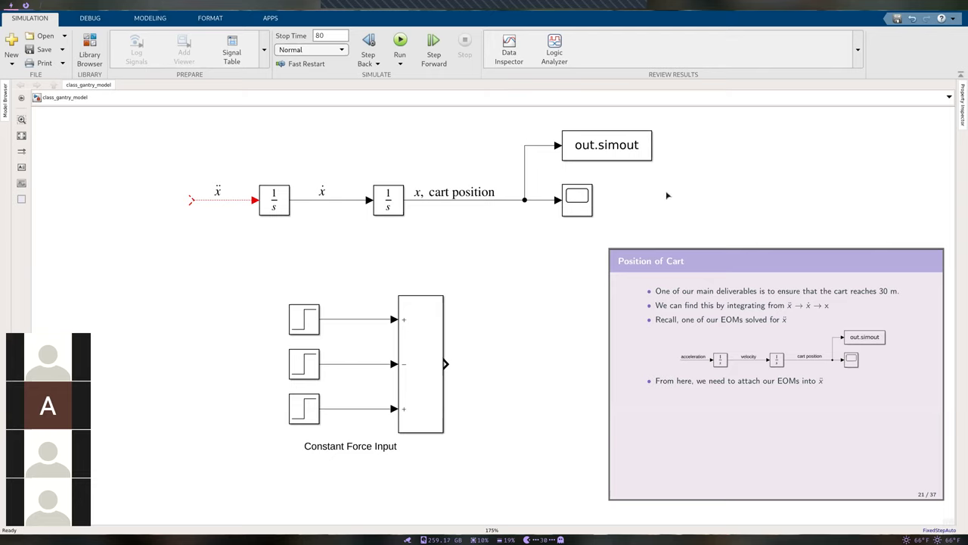
Step: Set the To Workspace block's variable name to position and recheck its parameters, keeping the Timeseries save format
double_click(603, 154)
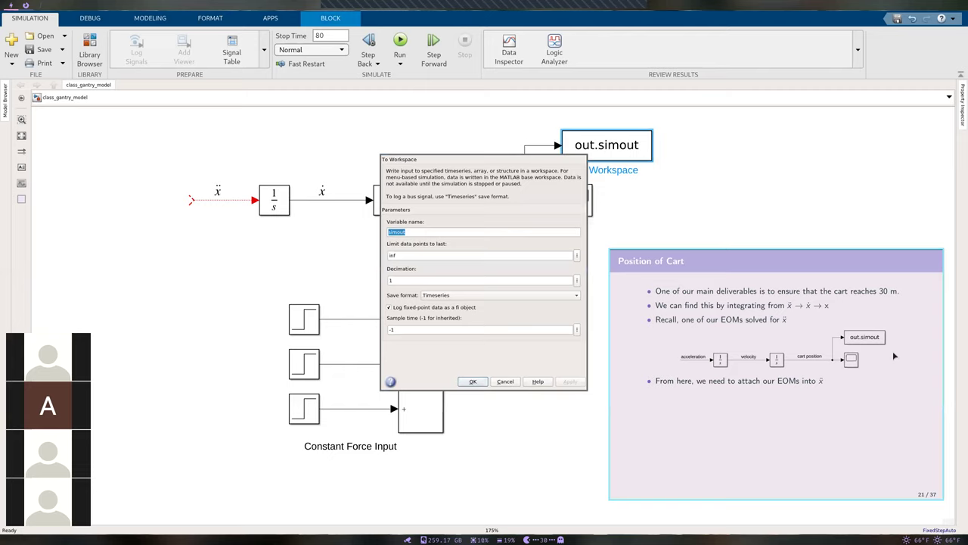
click(461, 242)
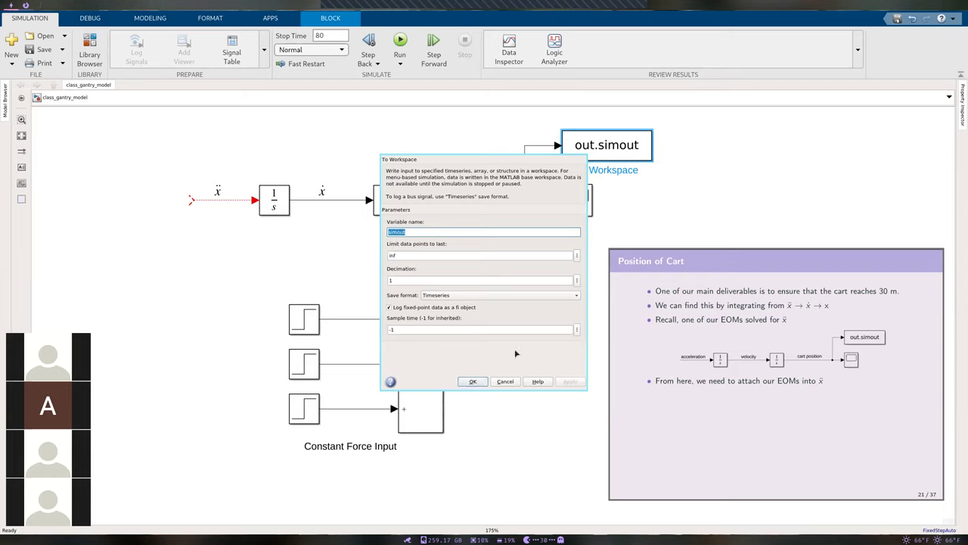
click(589, 315)
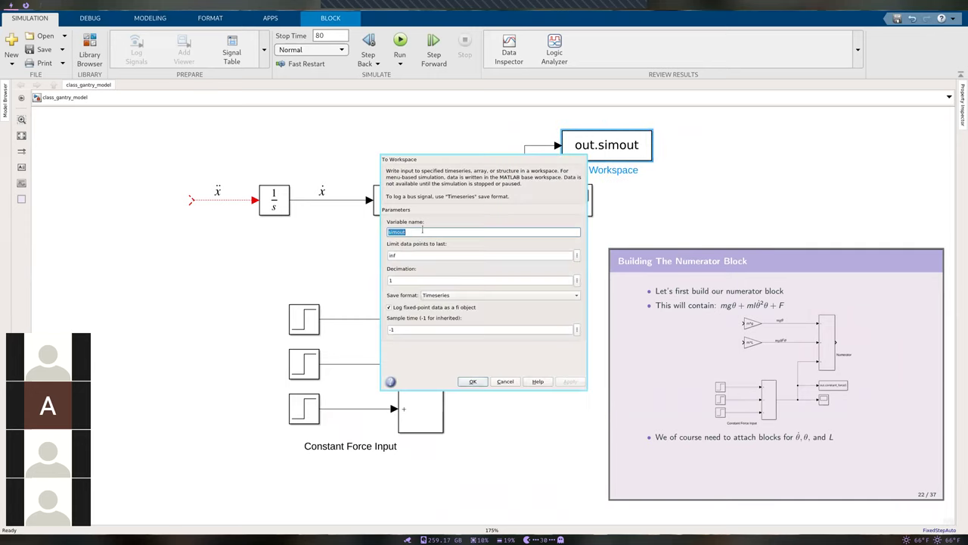
key(BackSpace)
text(position)
key(Return)
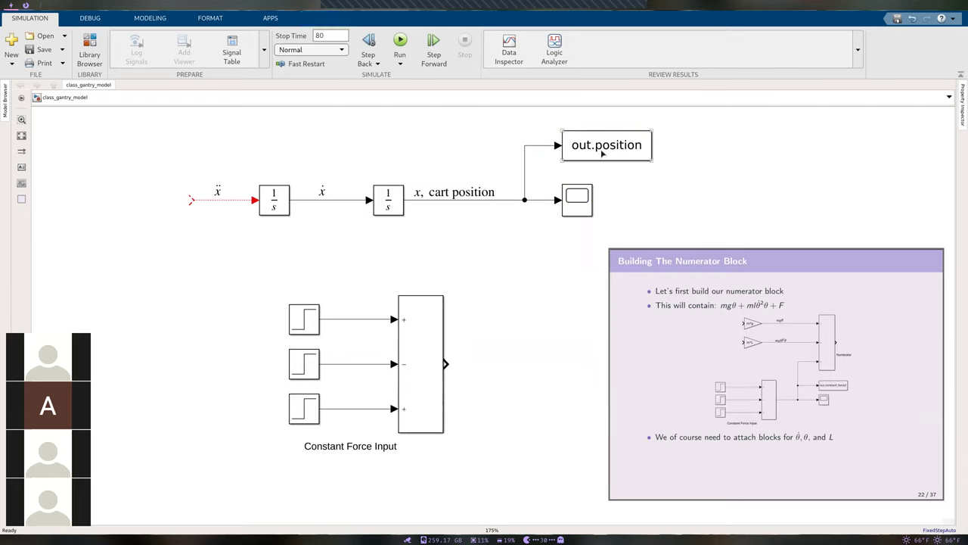
double_click(628, 155)
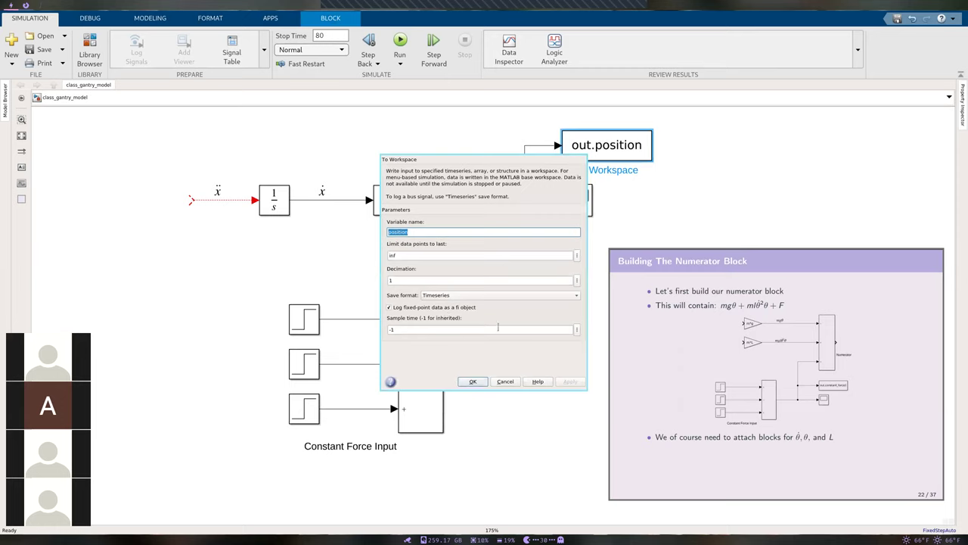
click(471, 382)
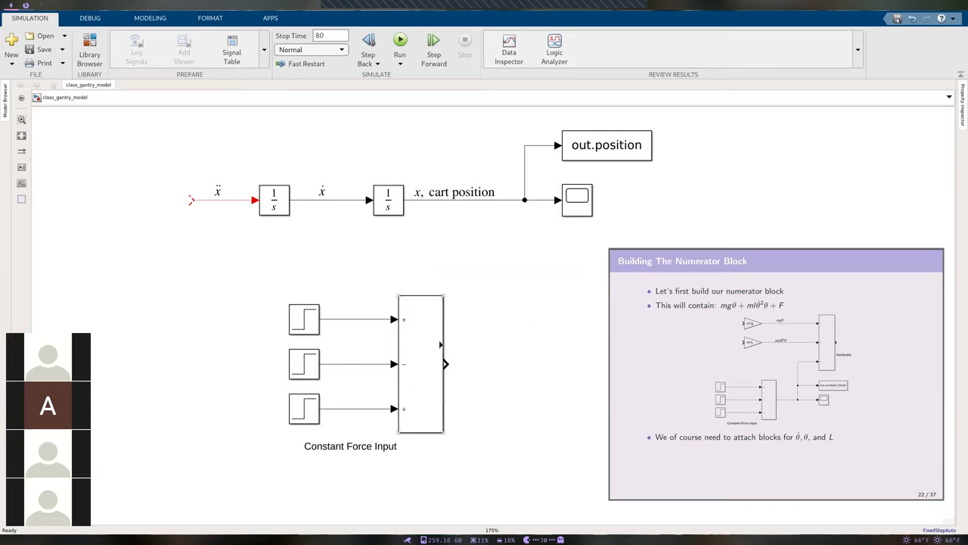
Step: Place a copy of the Scope block beside the constant force Add block and connect it to the Add block's output
drag(418, 353, 342, 333)
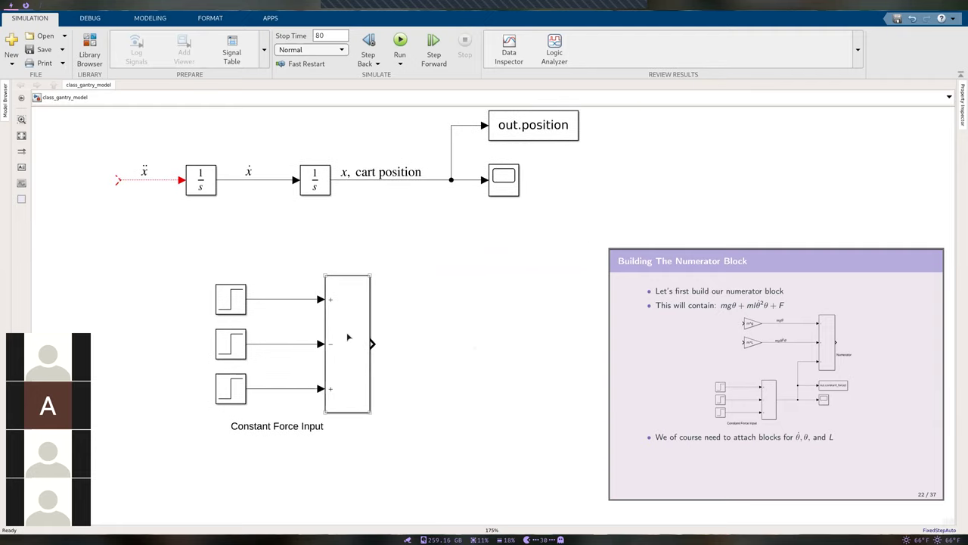
drag(503, 185, 478, 350)
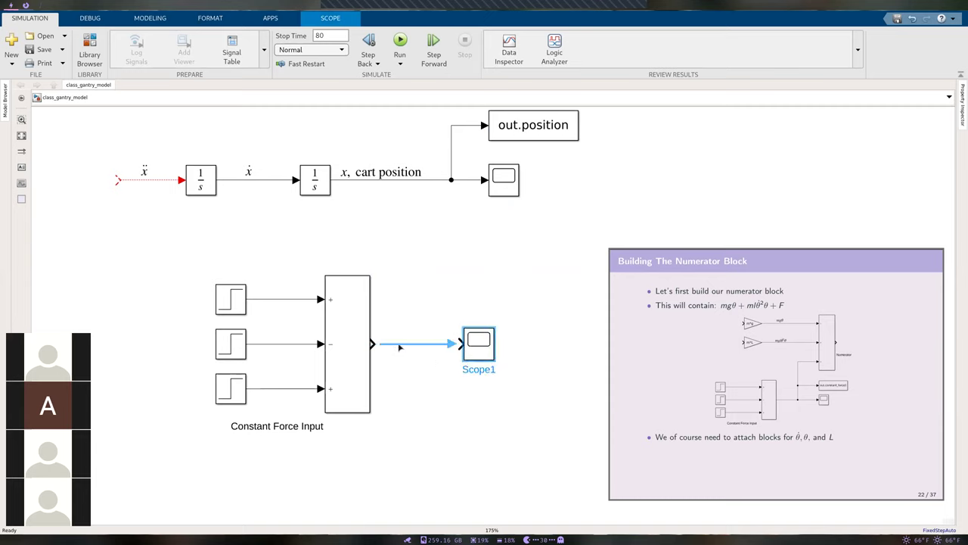
click(424, 407)
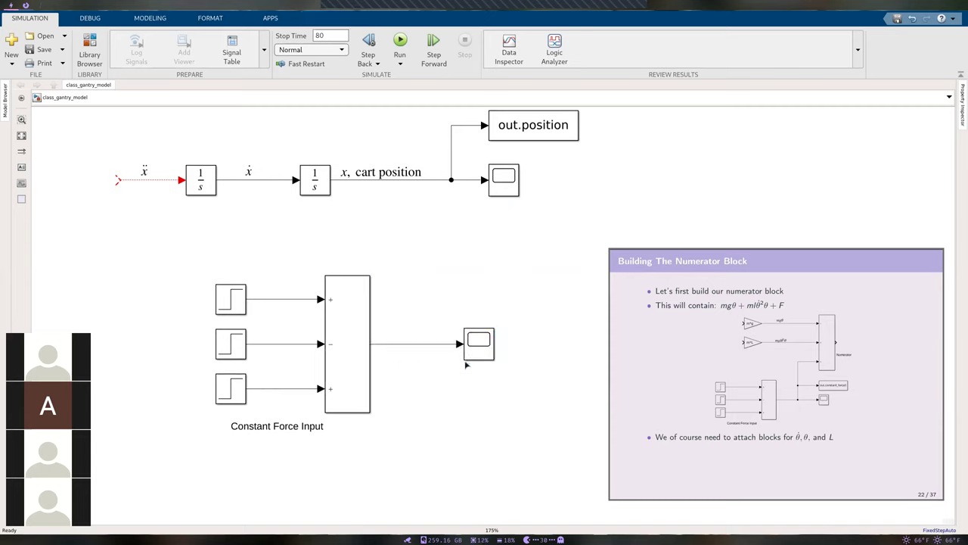
Step: Add a To Workspace block above the force Scope, feed it from a branch of the force line, and set its variable name to constant_force
mouse_move(534, 129)
mouse_down()
mouse_move(517, 303)
mouse_move(438, 333)
mouse_move(437, 343)
mouse_up()
click(437, 291)
double_click(519, 303)
text(consta)
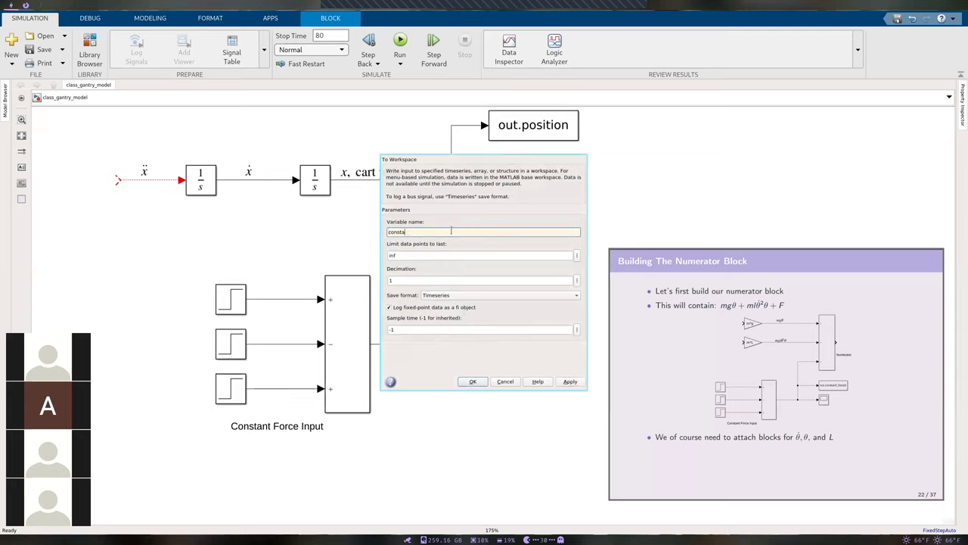
text(nt_force)
key(Return)
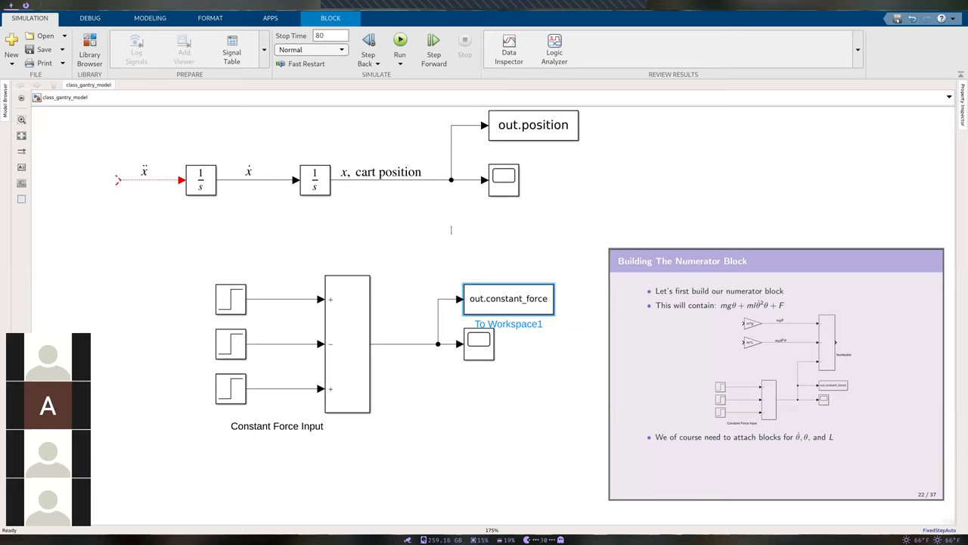
click(430, 270)
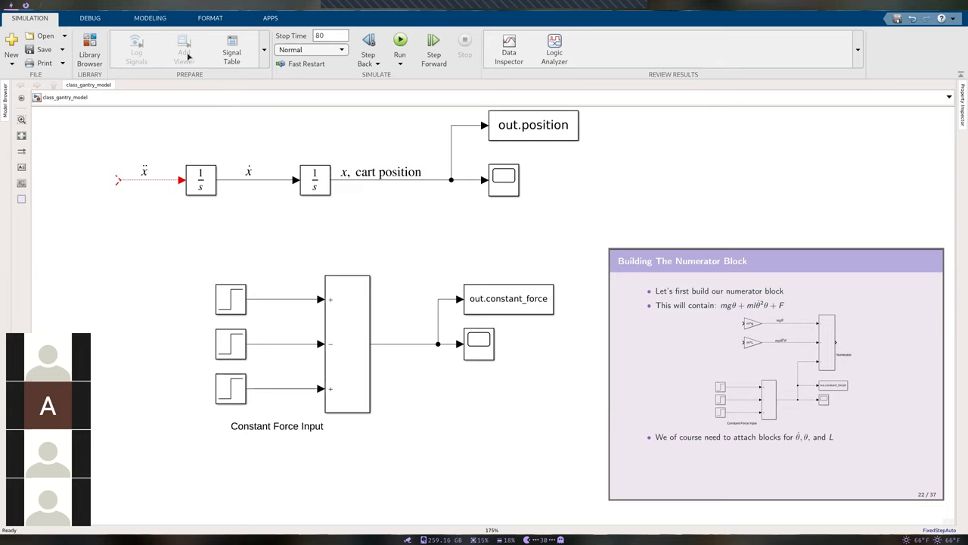
Step: Run the simulation and compare the force Scope's plot with the profile on the Constant Force Motion Profile slide
click(401, 40)
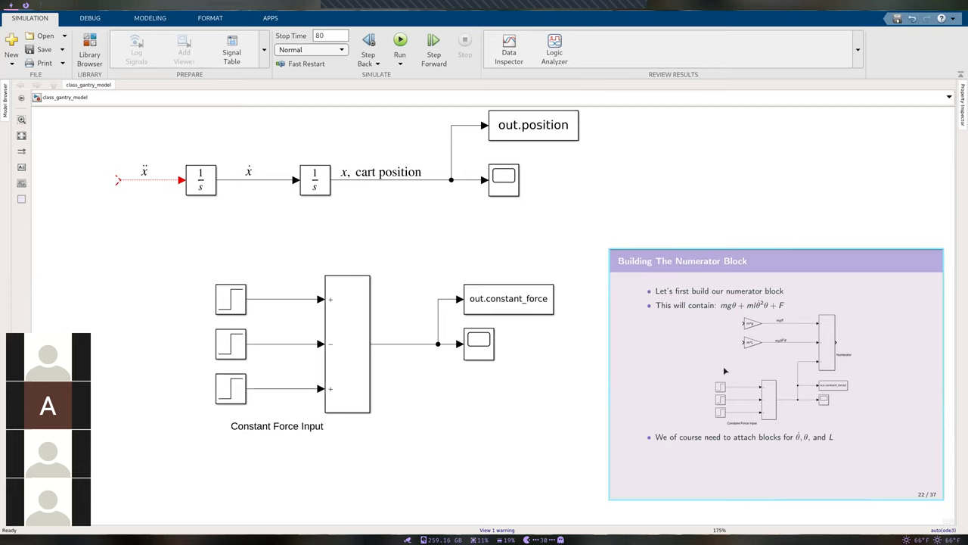
scroll(725, 370, up, 3)
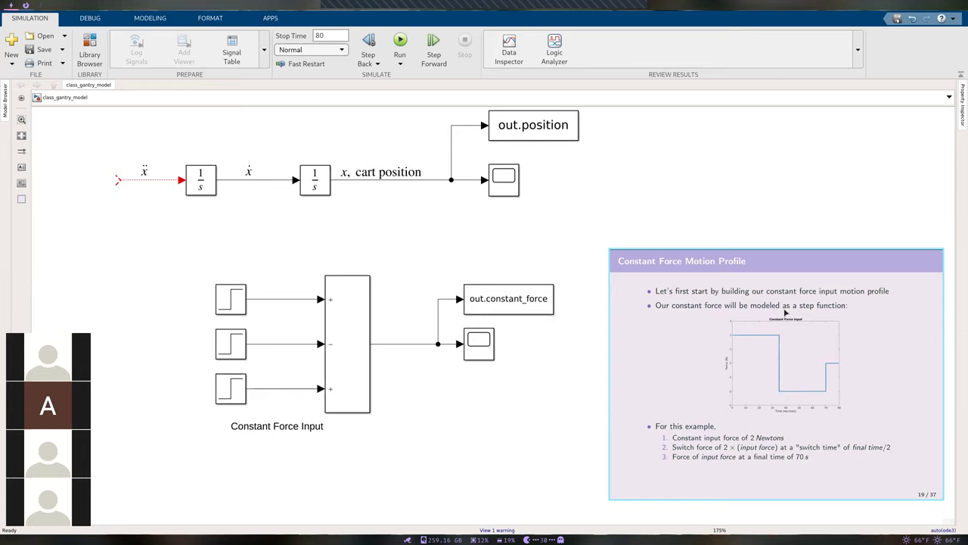
click(473, 344)
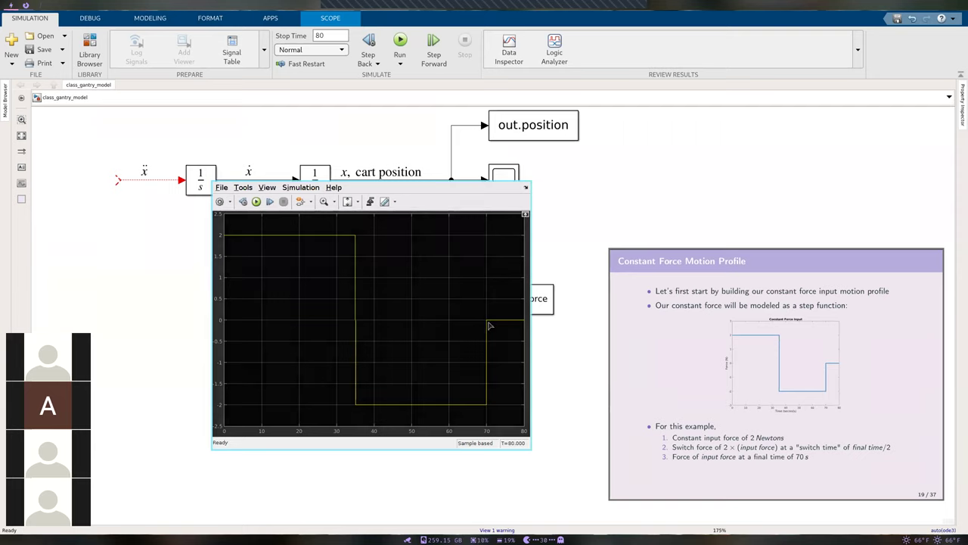
key(alt+F4)
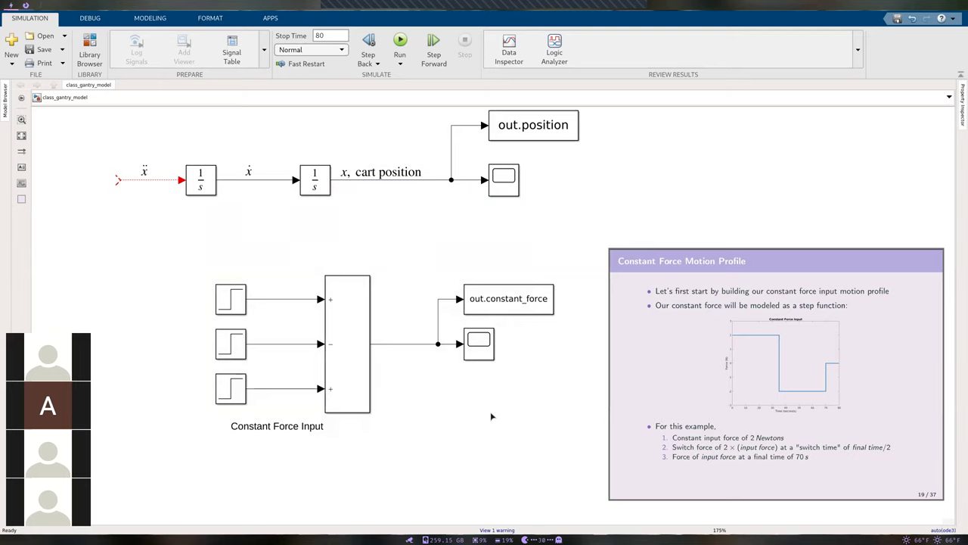
Step: Bring up the Position of Cart slide and compare it with the Integrator chain in the model
click(697, 399)
click(697, 399)
click(697, 398)
key(Left)
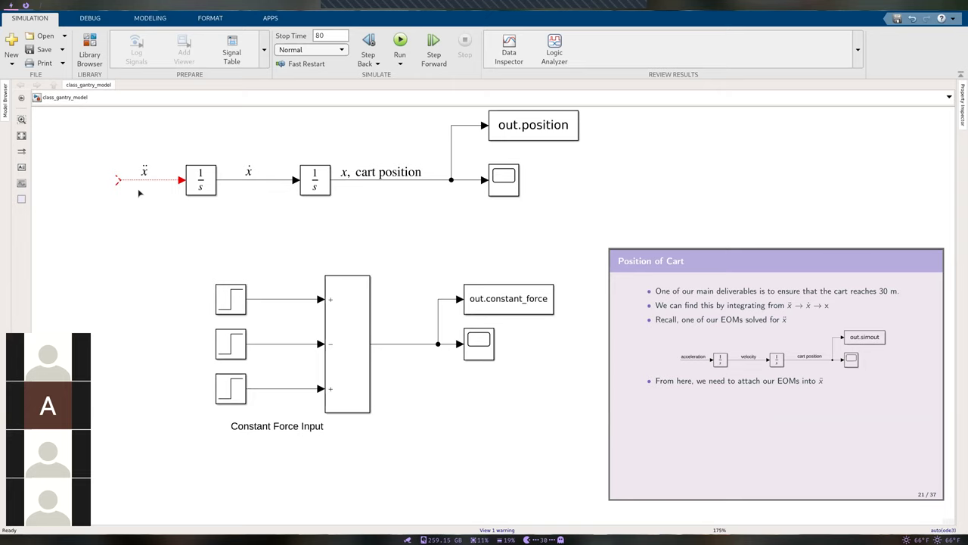
drag(145, 205, 182, 222)
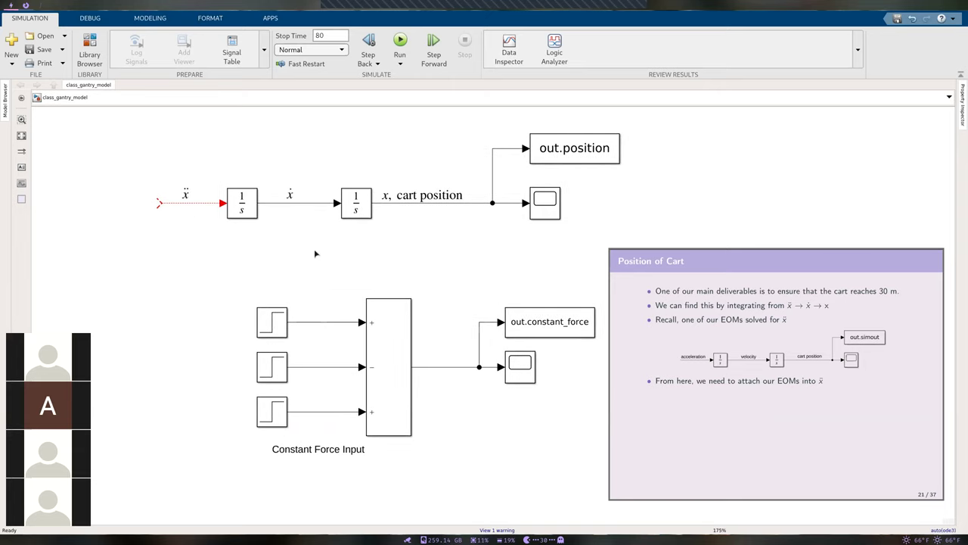
Step: Review the slides from the small-angle equations of motion to the numerator block, returning to the Constant Force Motion Profile slide with the three step blocks
scroll(788, 389, up, 3)
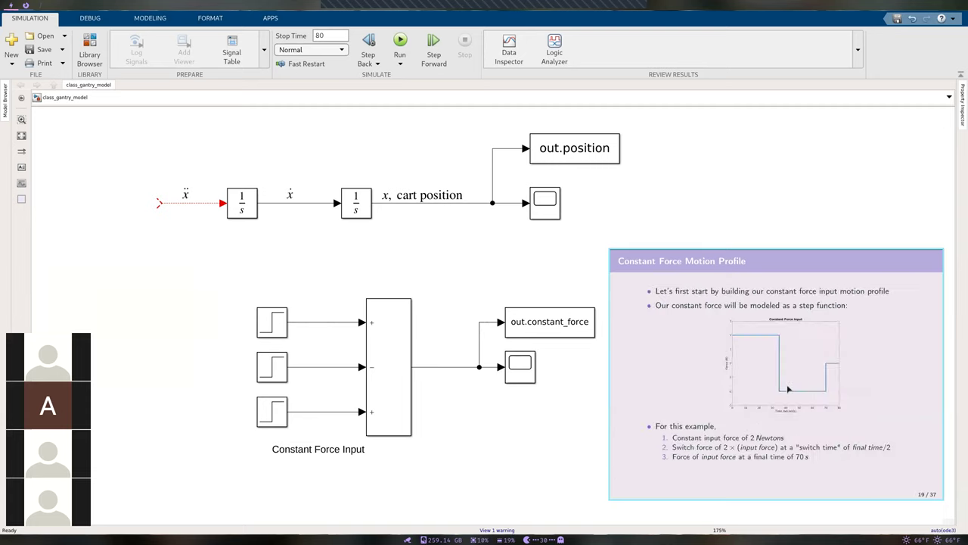
scroll(788, 389, up, 2)
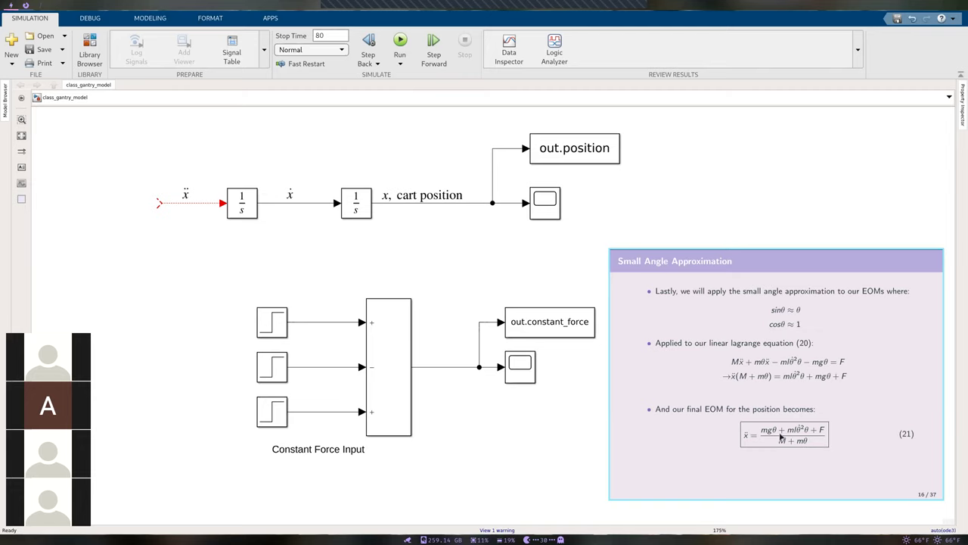
key(Right)
key(Right)
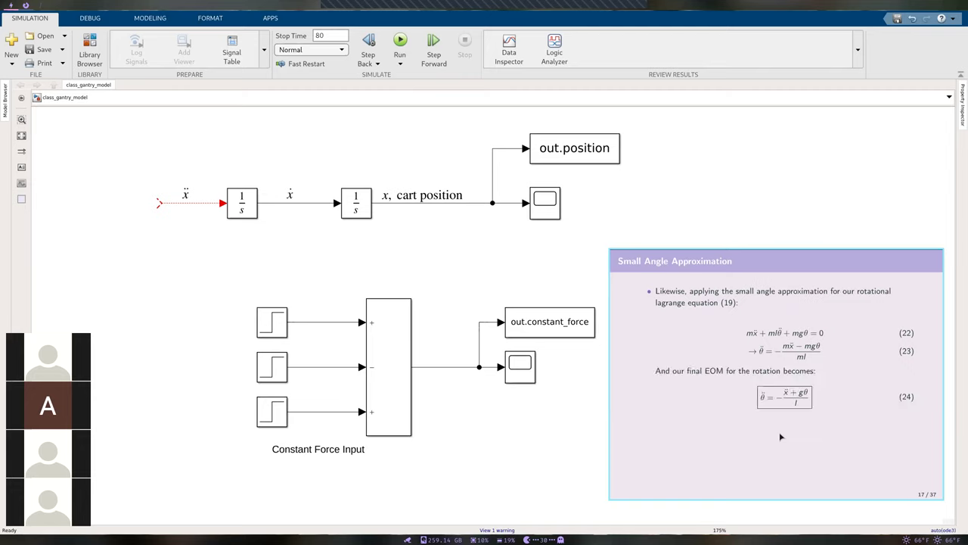
key(Right)
key(Right)
key(Right)
key(Right)
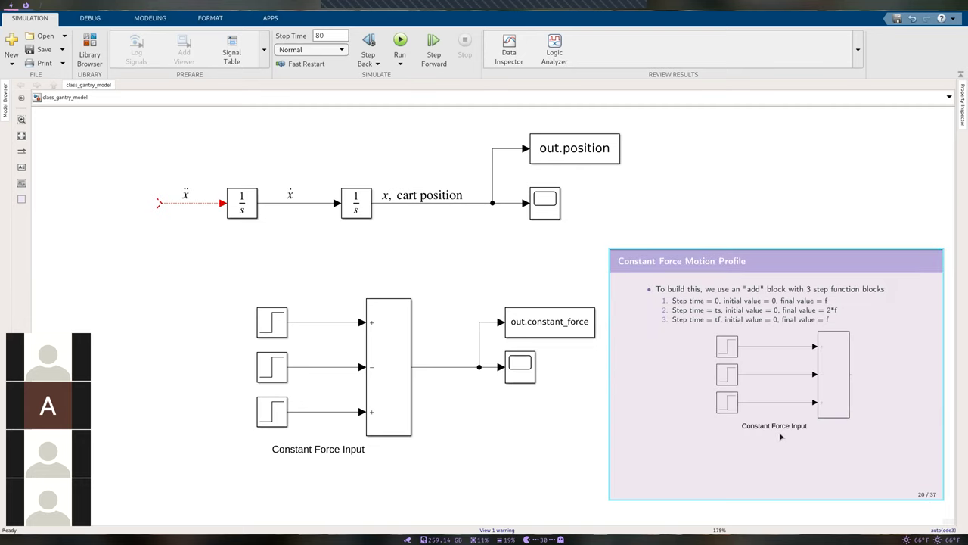
key(Right)
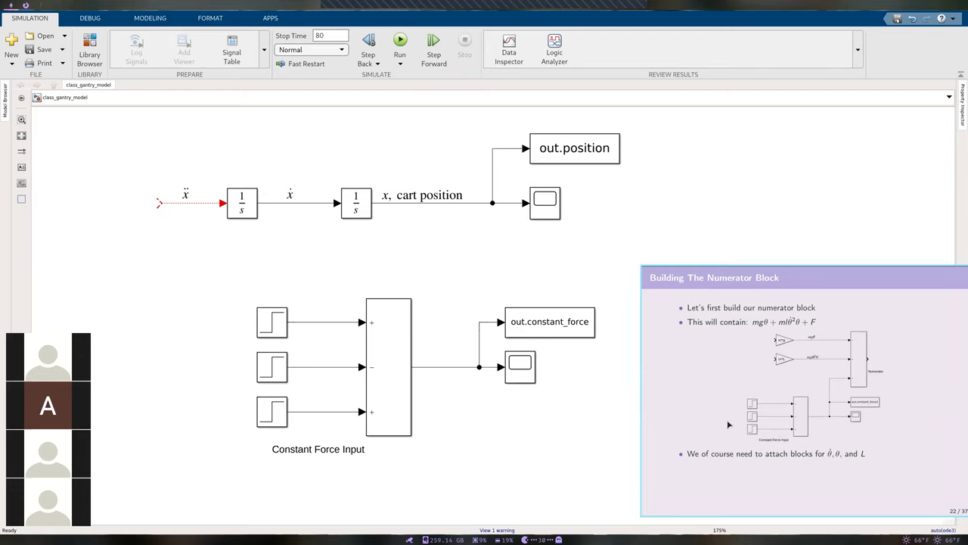
key(Left)
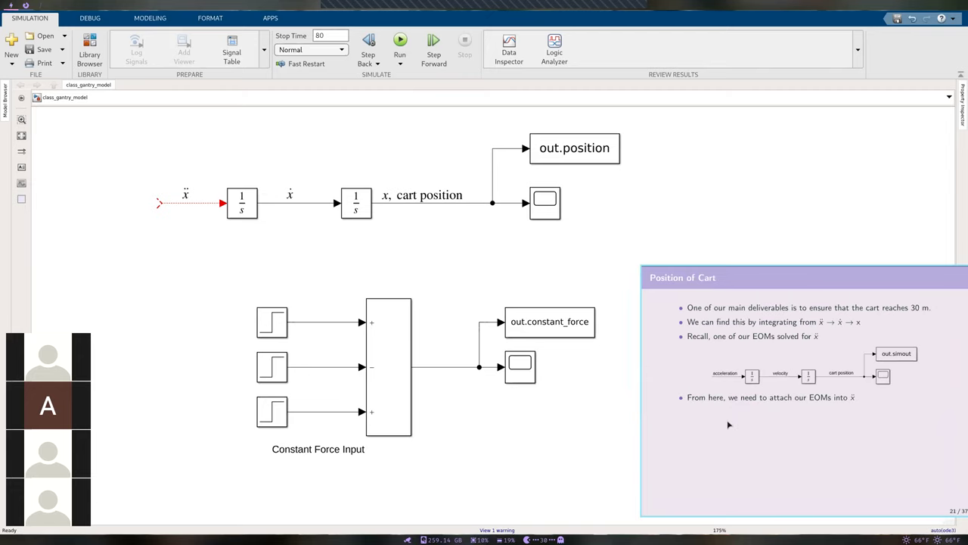
key(Left)
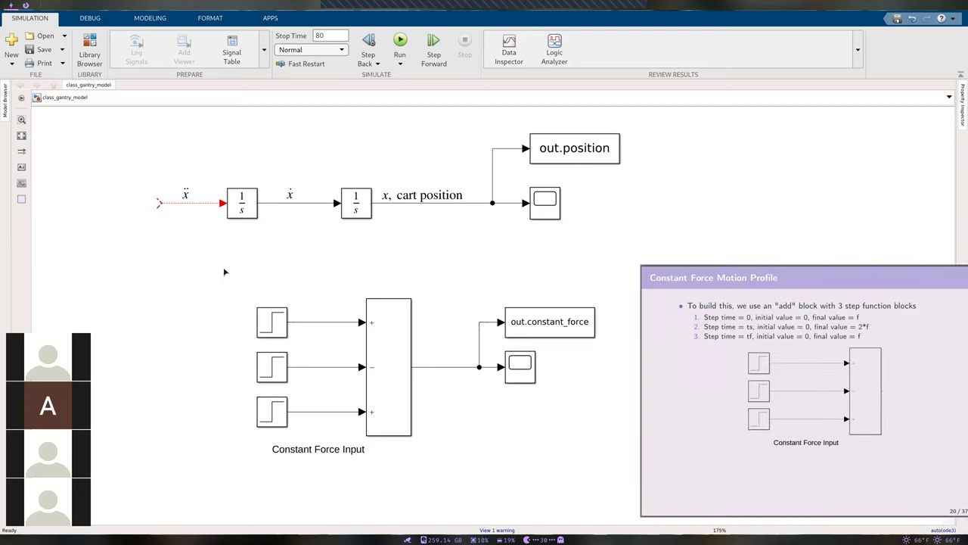
Step: Show the MATLAB script beside the model, examine the force parameters tf, ts and f, and return the model to full size
click(383, 372)
click(266, 258)
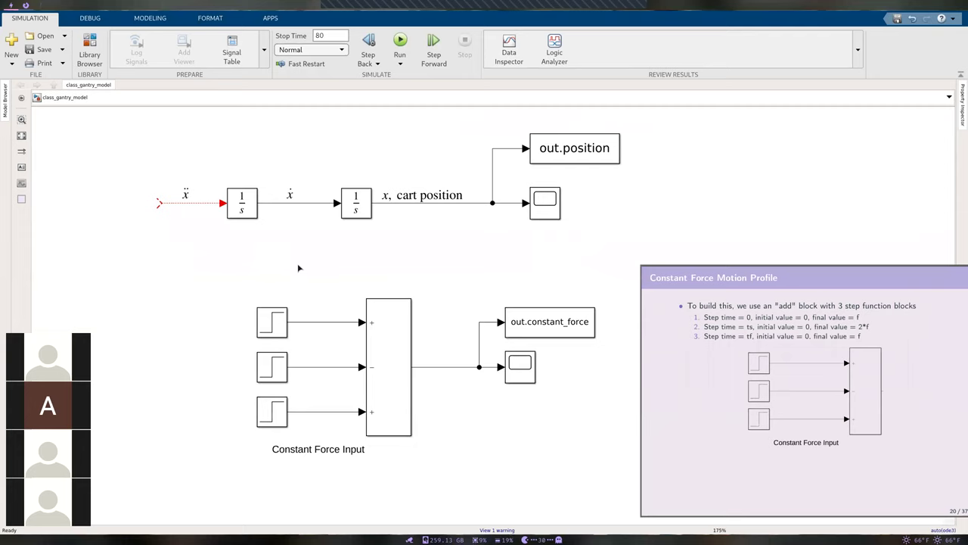
click(281, 326)
key(super+Right)
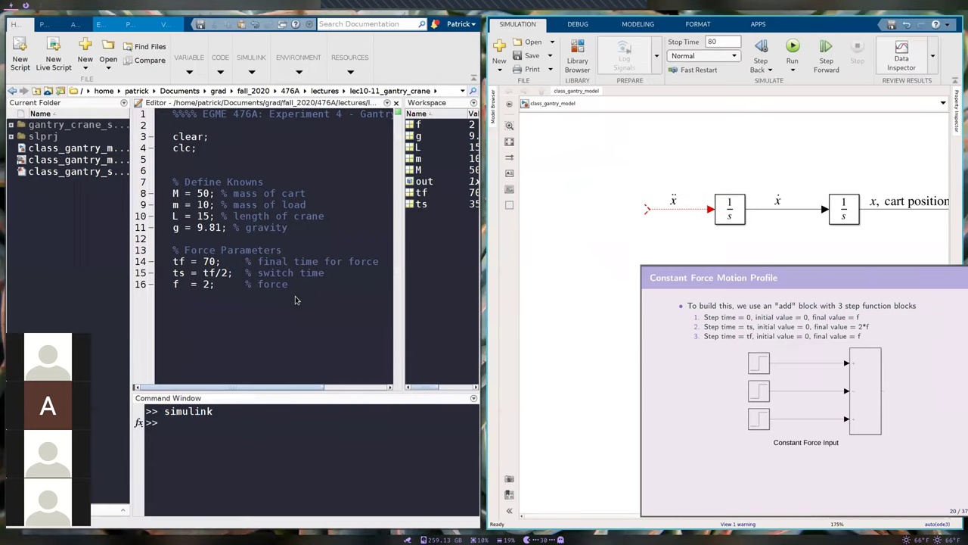
click(296, 300)
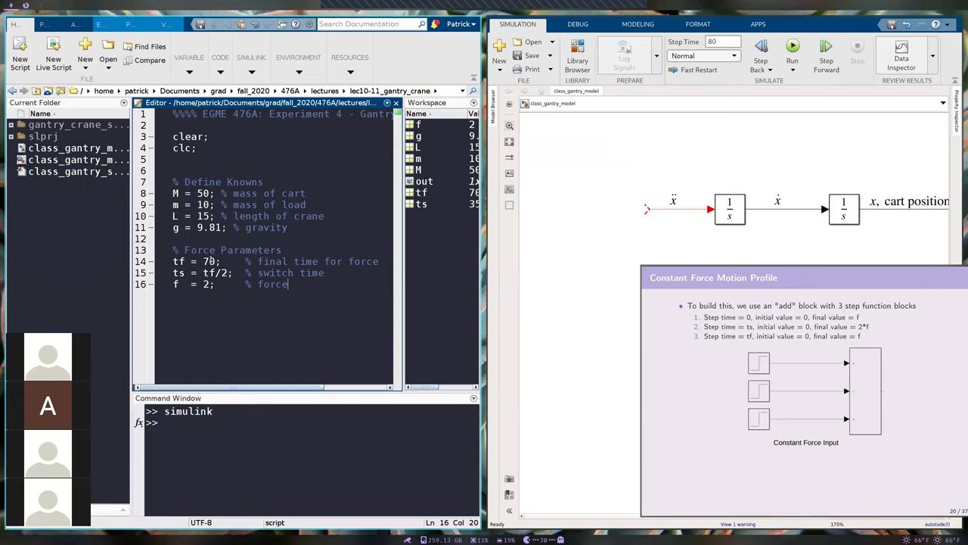
key(shift+Up)
key(shift+Up)
key(shift+Home)
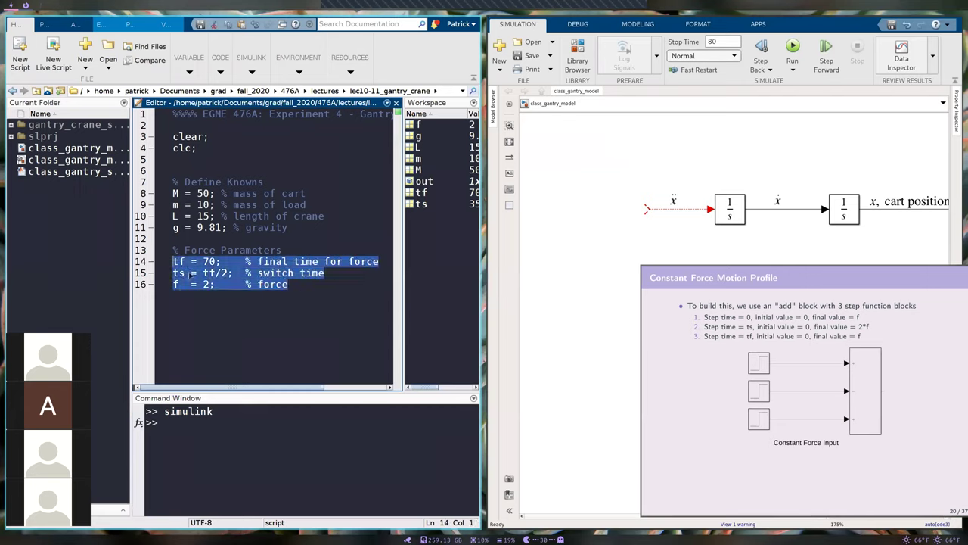
click(336, 292)
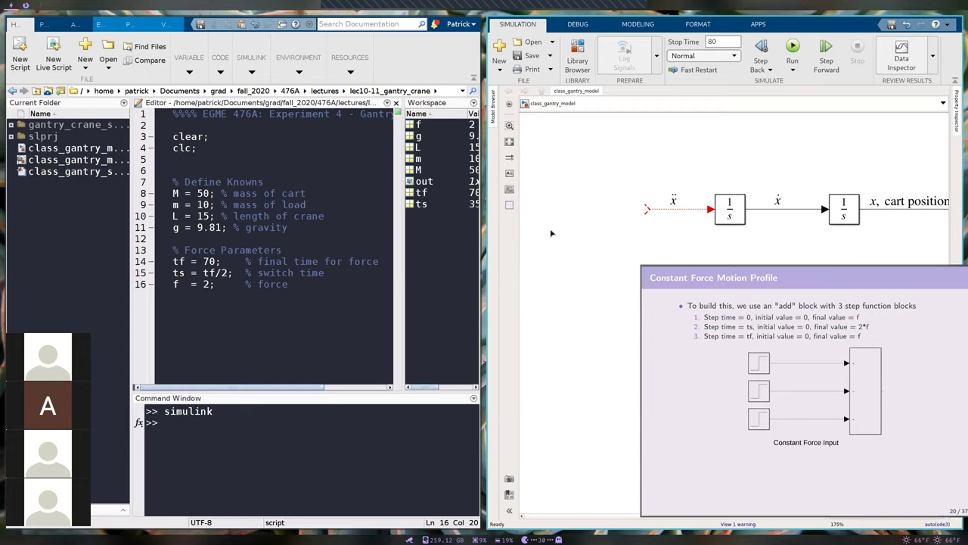
key(super+Up)
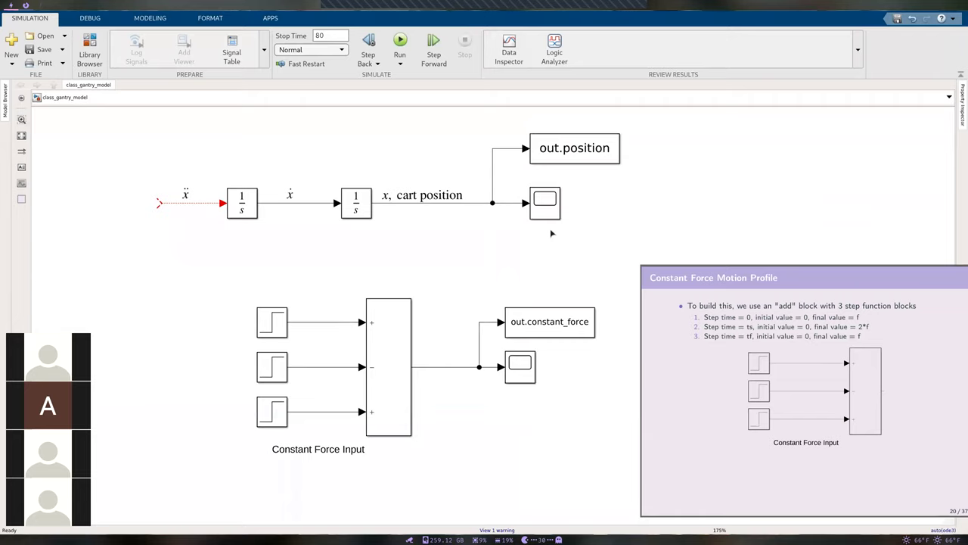
Step: Bring up the Building The Numerator Block slide and move the whole cart position Integrator chain up, leaving more space above the constant force input
click(737, 447)
click(738, 447)
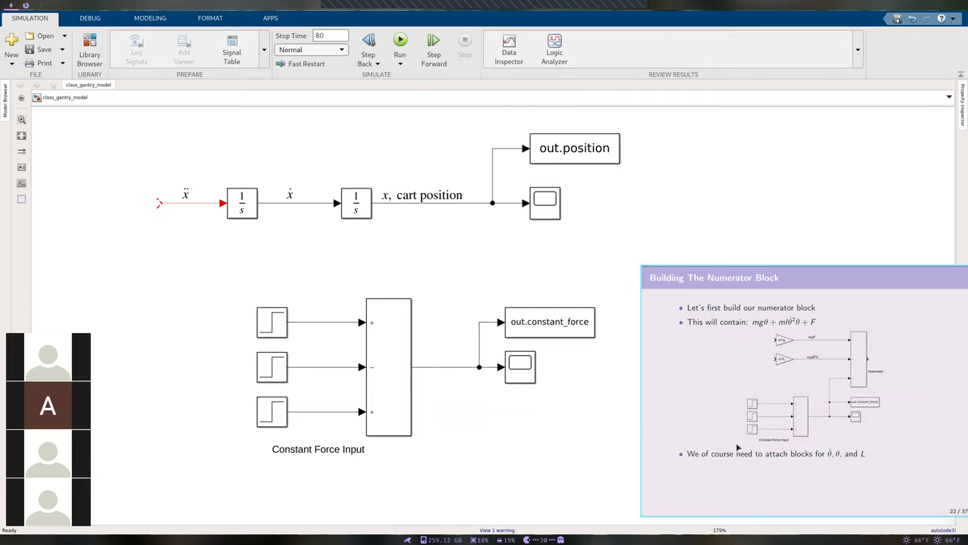
drag(598, 222, 531, 315)
scroll(560, 233, down, 4)
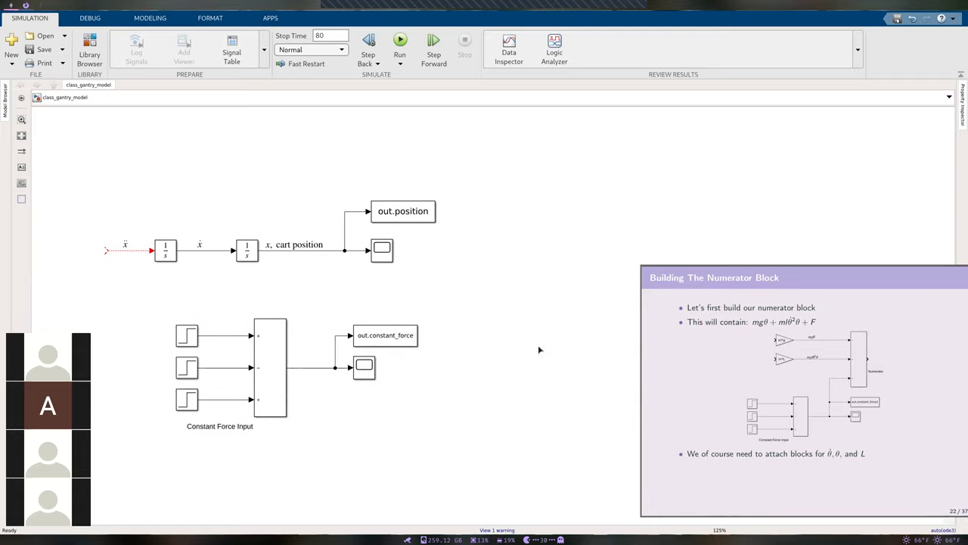
drag(310, 266, 86, 195)
drag(385, 208, 382, 117)
click(524, 283)
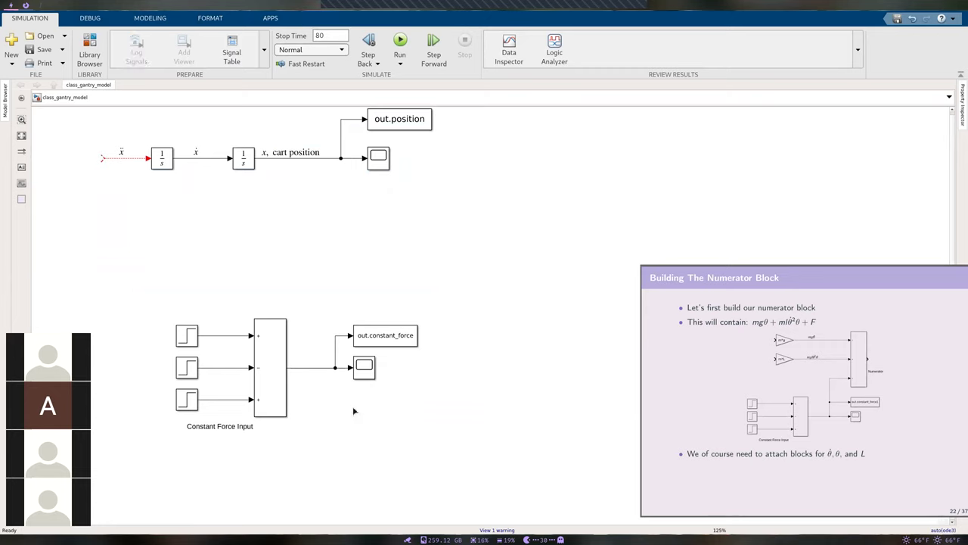
drag(435, 454, 168, 324)
click(529, 387)
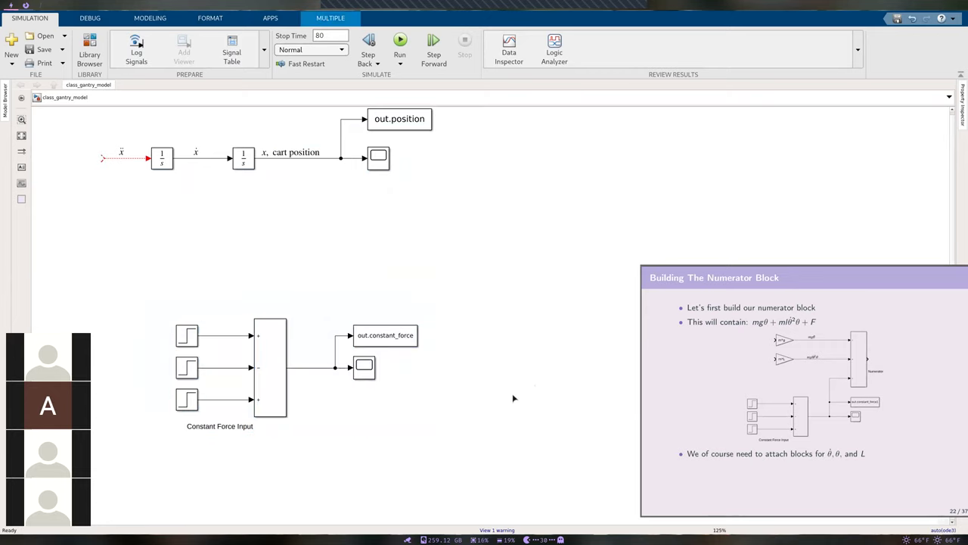
click(717, 376)
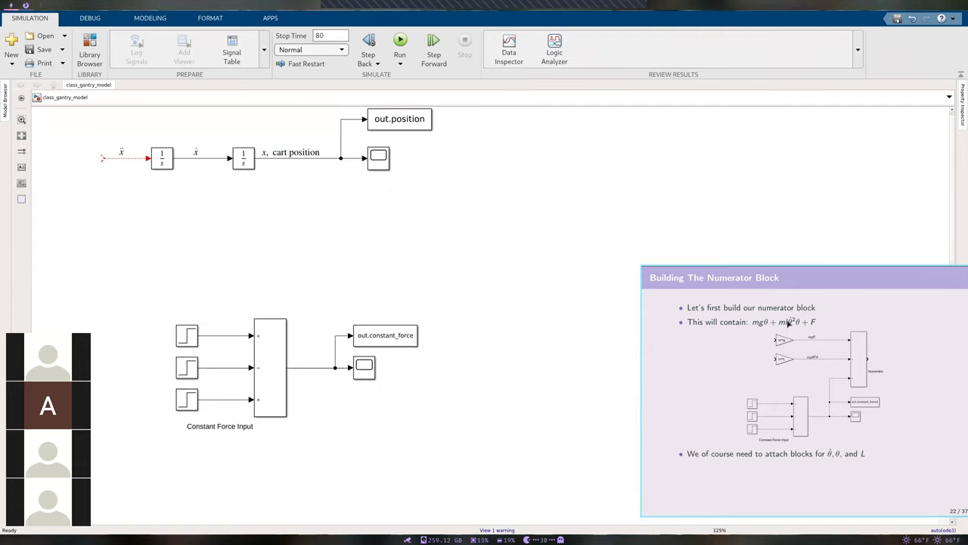
Step: Duplicate the three-input sum block of the Constant Force Input and place the copy above the out.constant_force block
drag(759, 366, 578, 308)
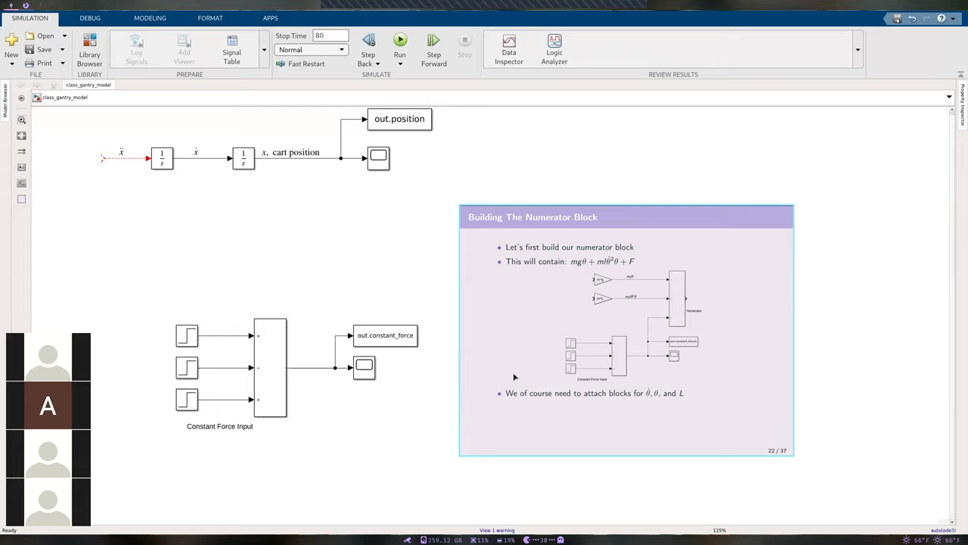
drag(513, 372, 608, 394)
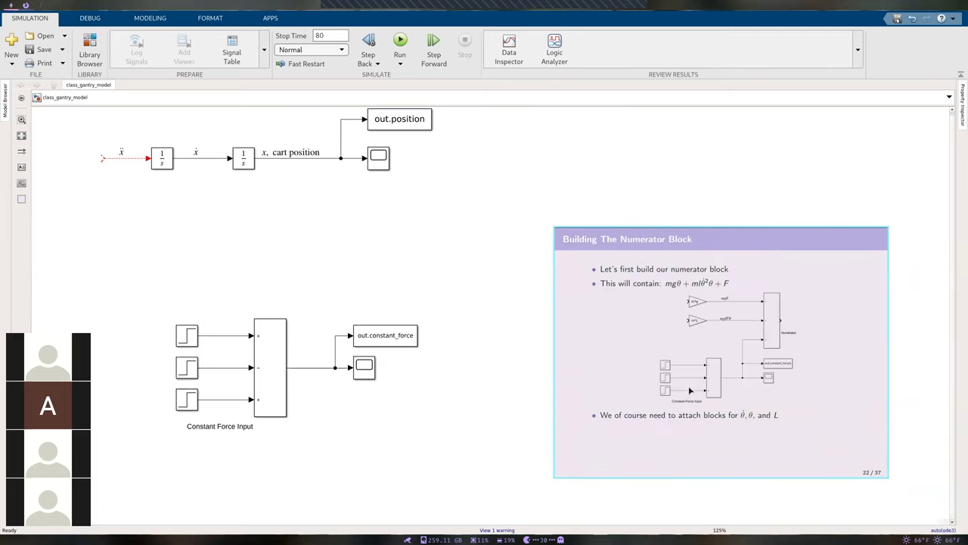
click(483, 284)
click(272, 352)
drag(272, 352, 373, 230)
click(477, 280)
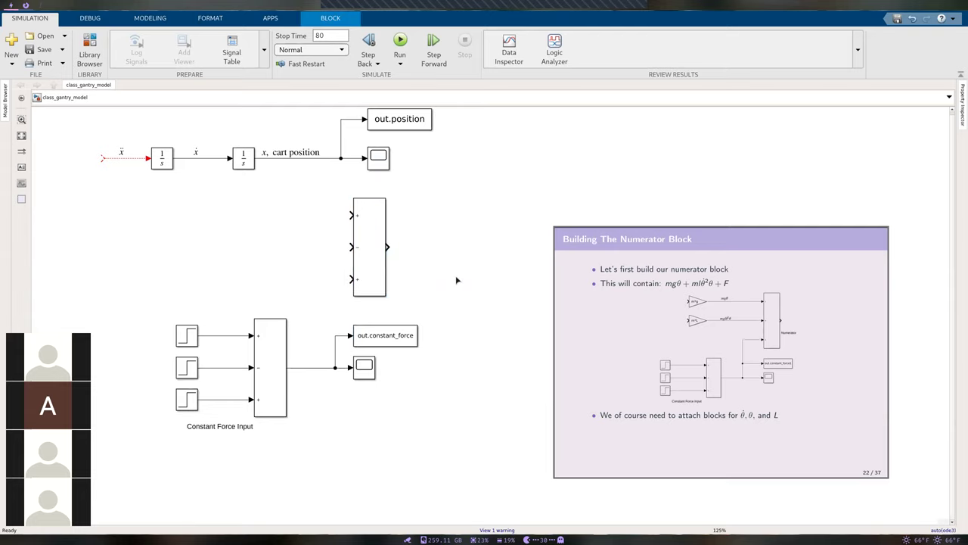
Step: Move the whole cart position integrator chain, including its scope and out.position block, farther up and left from the force blocks
scroll(446, 299, down, 3)
drag(453, 211, 176, 161)
drag(416, 187, 260, 134)
click(355, 178)
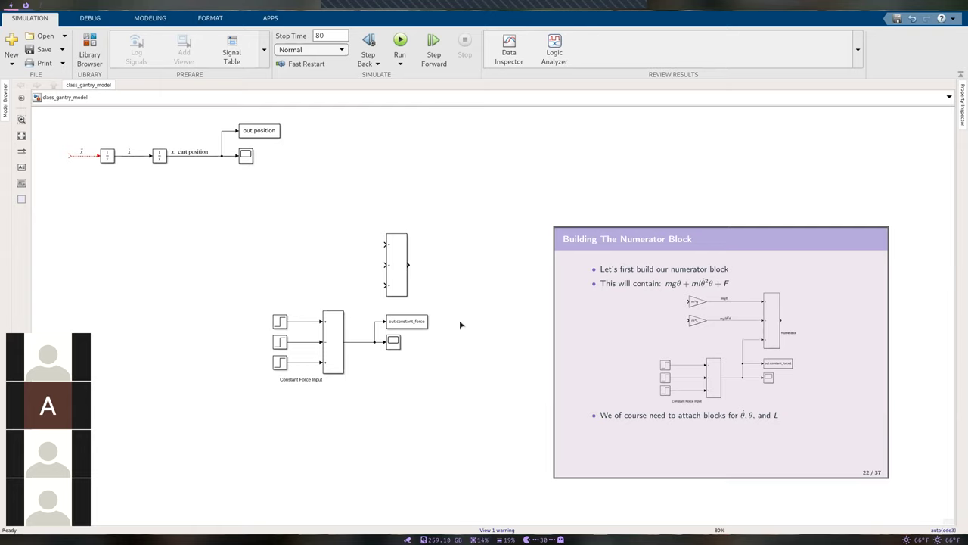
Step: Set all three input signs of the copied sum block to plus
scroll(370, 284, up, 3)
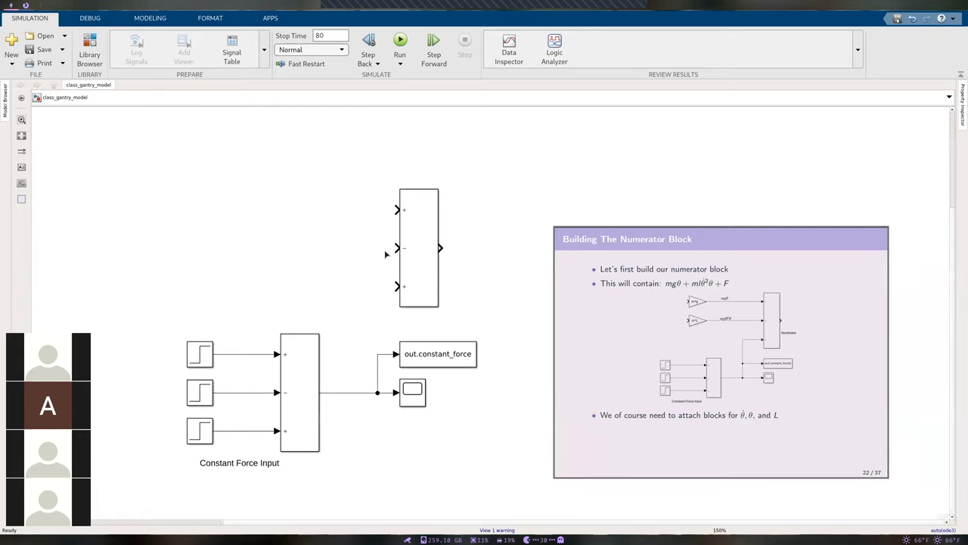
double_click(418, 248)
click(391, 274)
key(BackSpace)
key(Return)
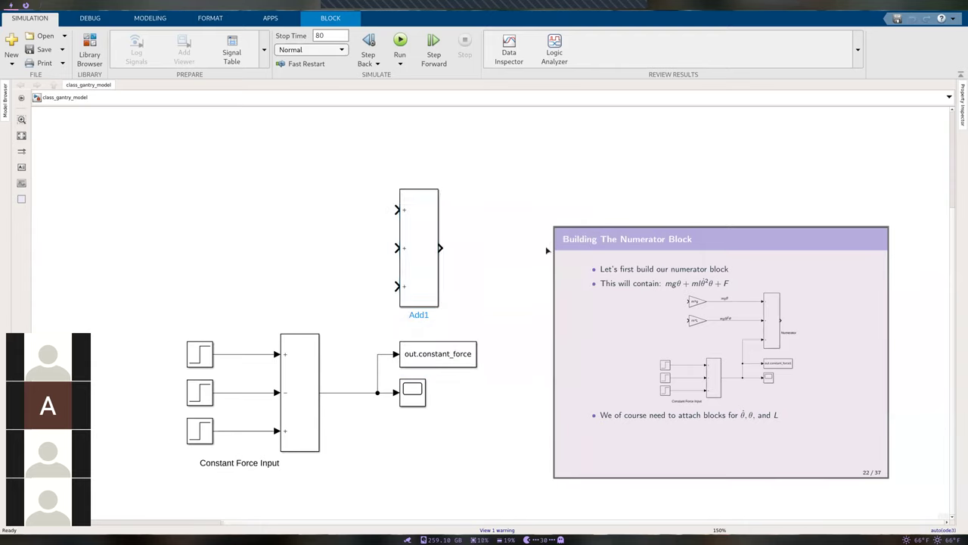
click(548, 250)
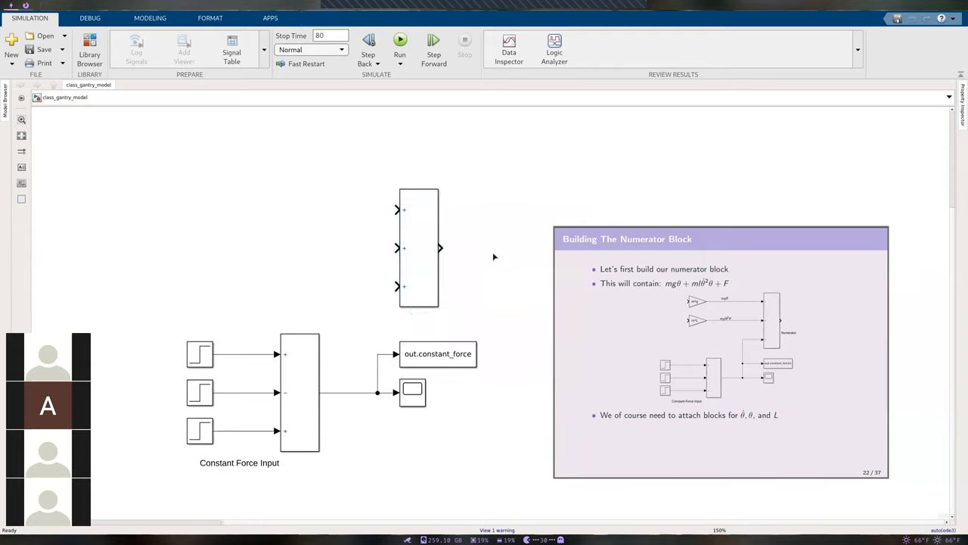
Step: Add the annotation "Numerator" beside the new sum block
double_click(462, 279)
text(N)
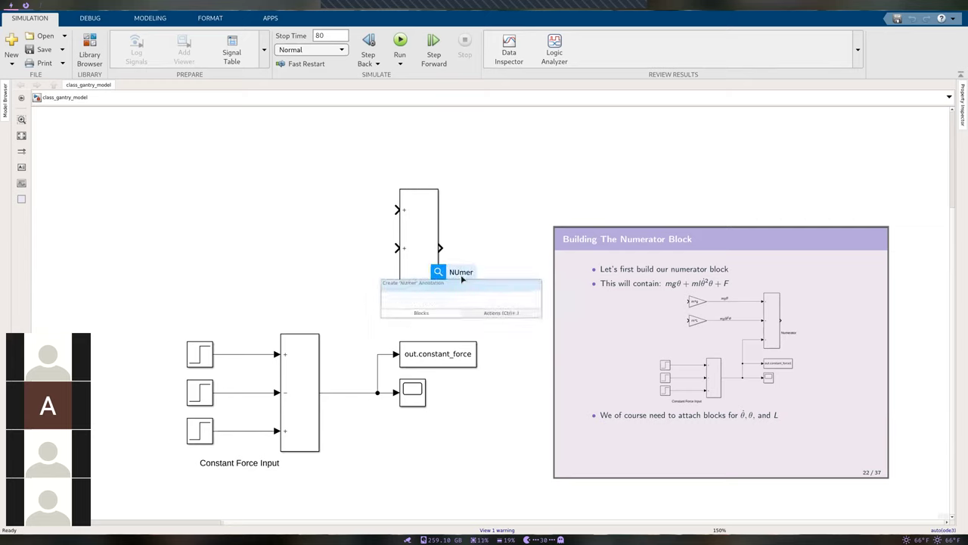
text(umerator)
key(Return)
click(513, 336)
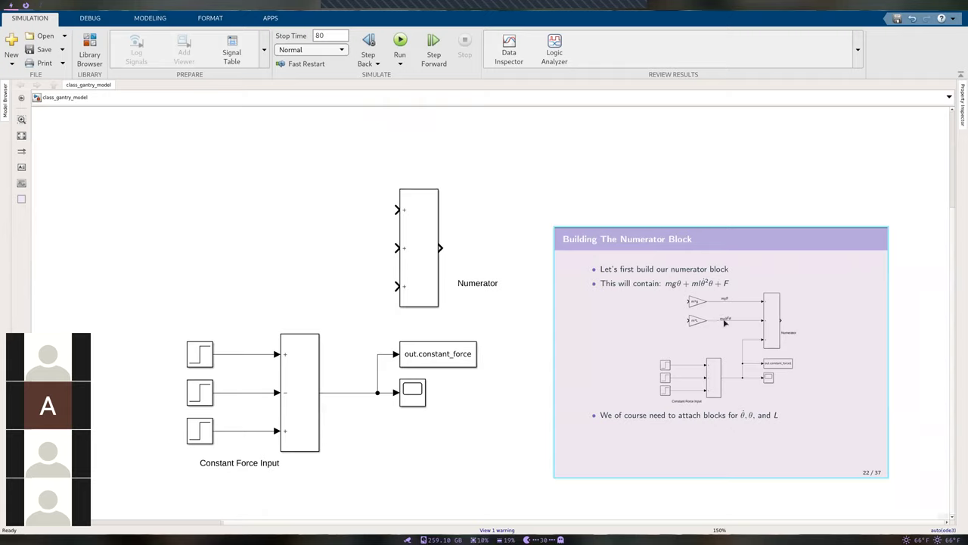
Step: Add a Gain block ahead of the Numerator sum block's first input and set its gain to m*g
key(super+f)
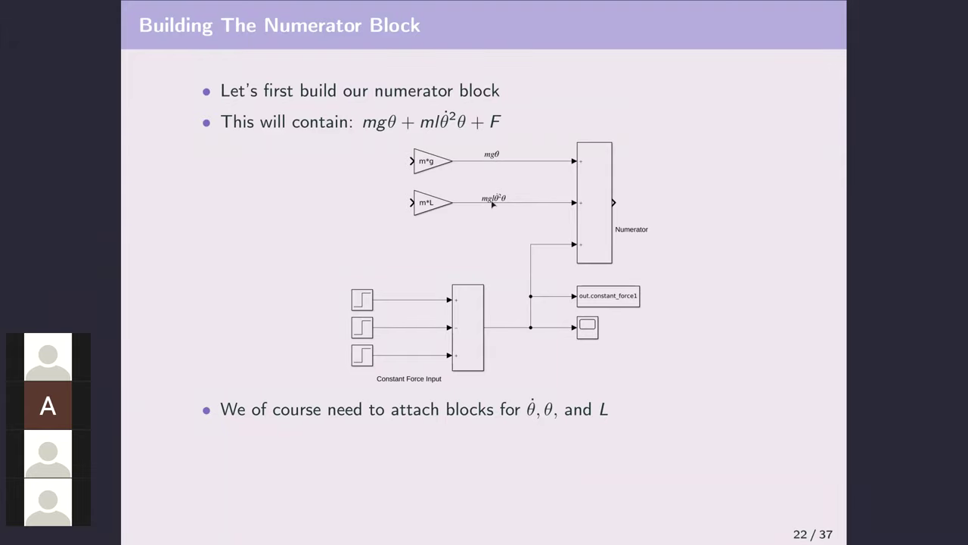
key(super+f)
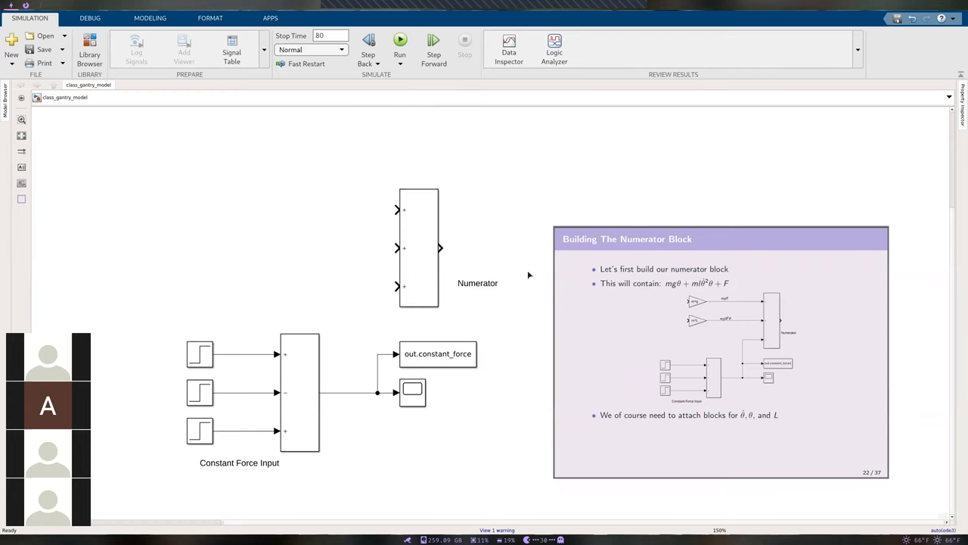
drag(285, 200, 315, 196)
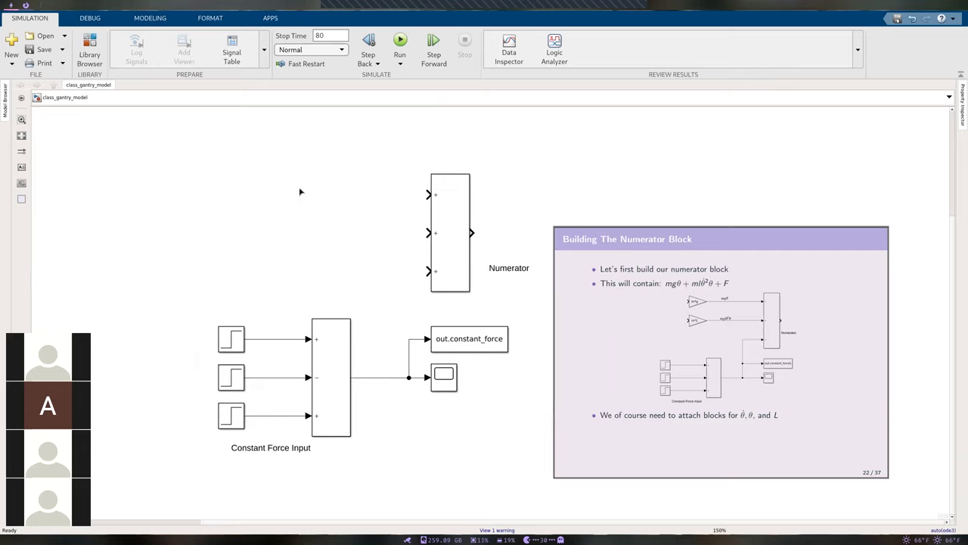
double_click(282, 197)
text(gain)
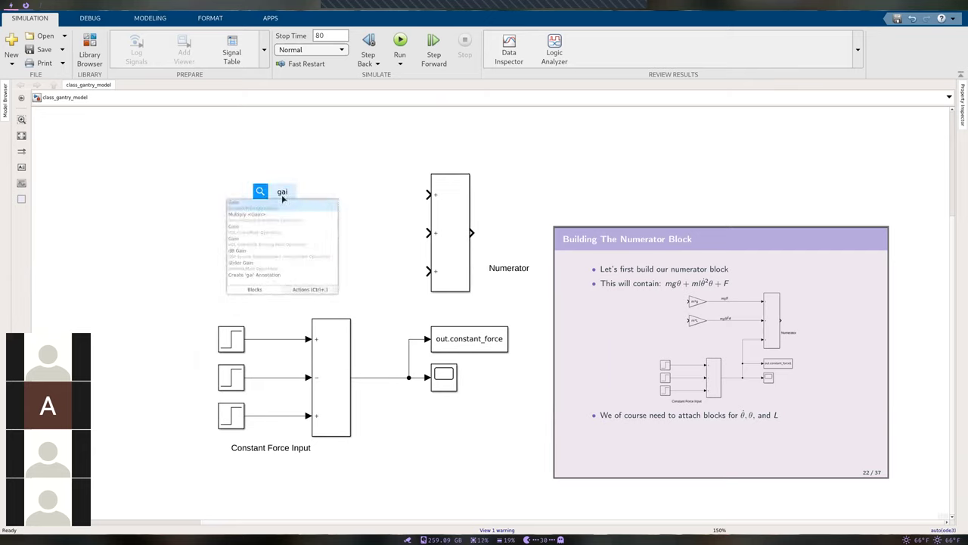
key(Return)
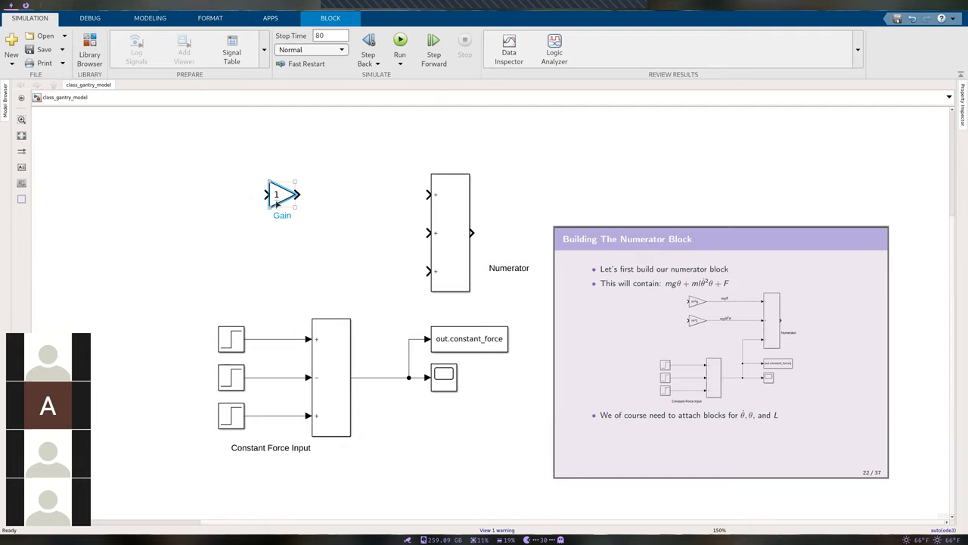
double_click(277, 198)
key(BackSpace)
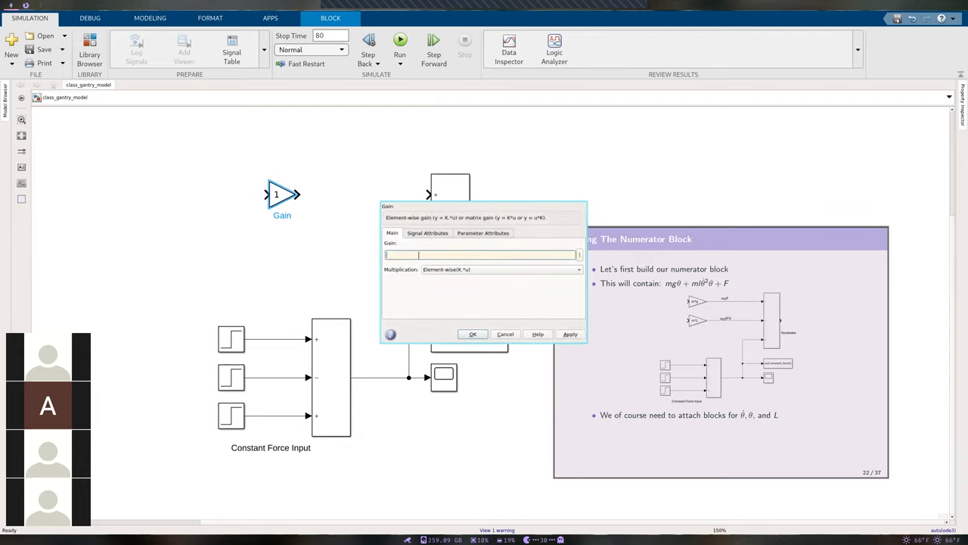
text(m*g)
click(570, 334)
click(472, 334)
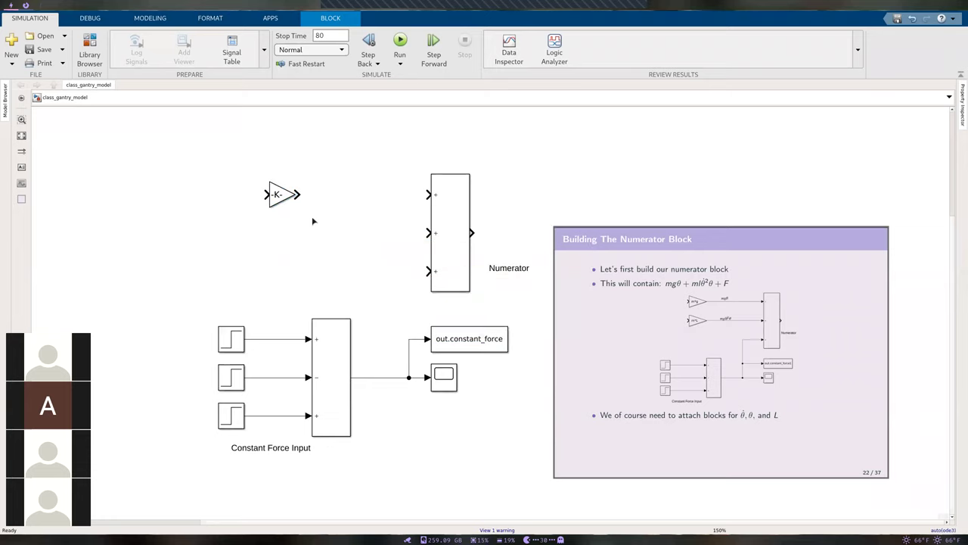
Step: Enlarge the new Gain block so its m*g expression fits inside, and check its gain parameter
click(279, 196)
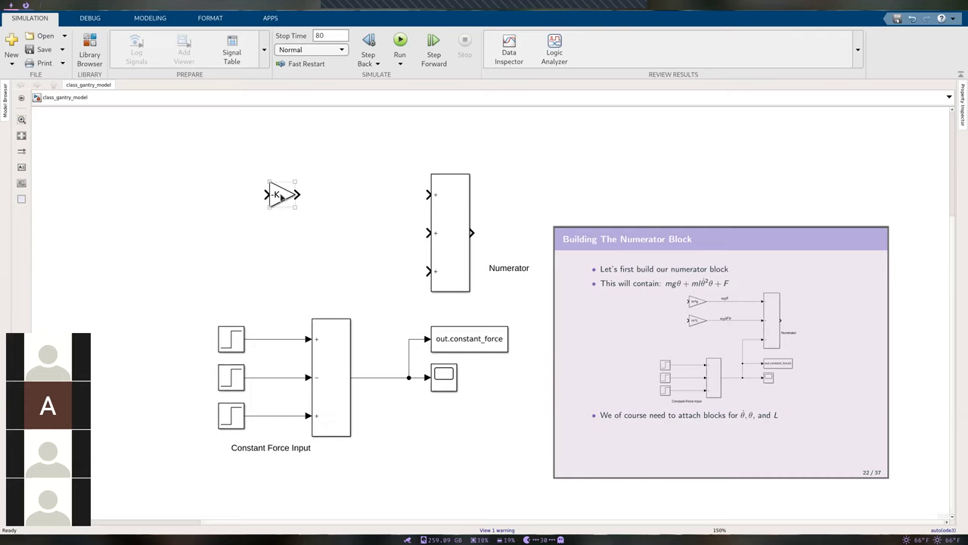
click(280, 196)
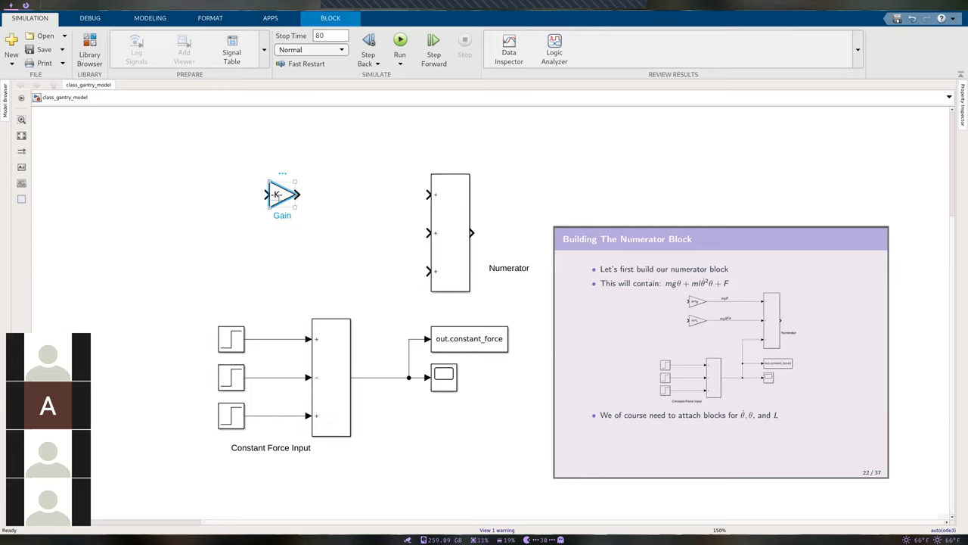
click(278, 233)
click(278, 193)
click(278, 195)
drag(297, 183, 306, 177)
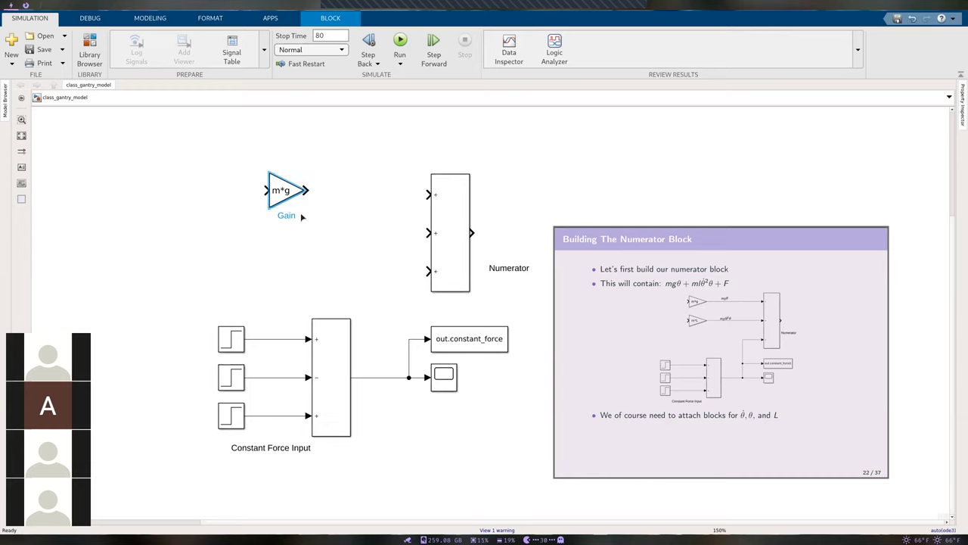
click(302, 217)
click(296, 189)
drag(305, 174, 314, 174)
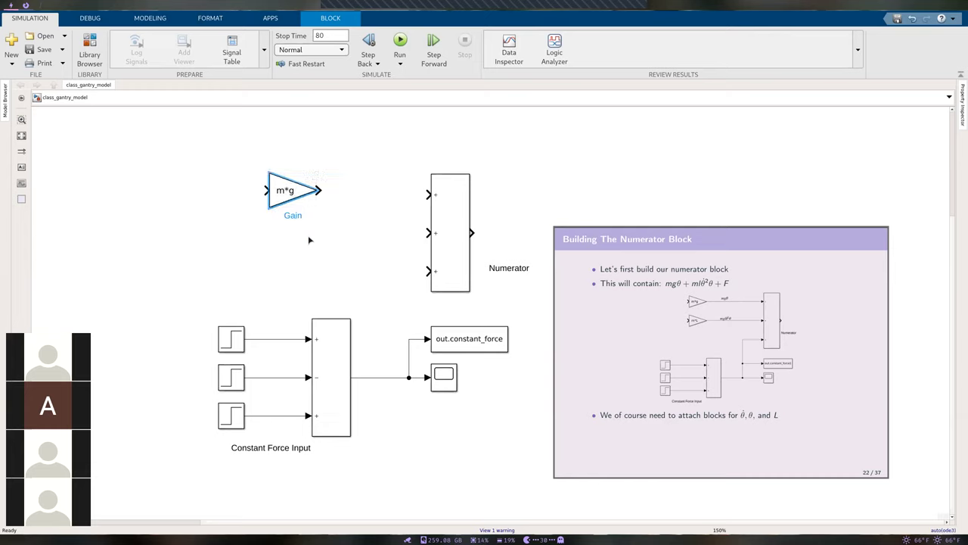
double_click(292, 190)
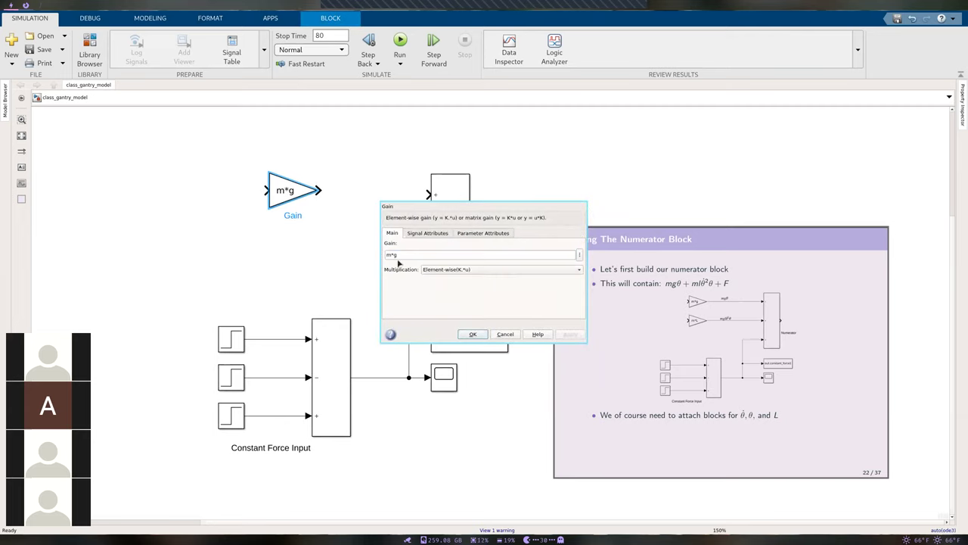
click(472, 334)
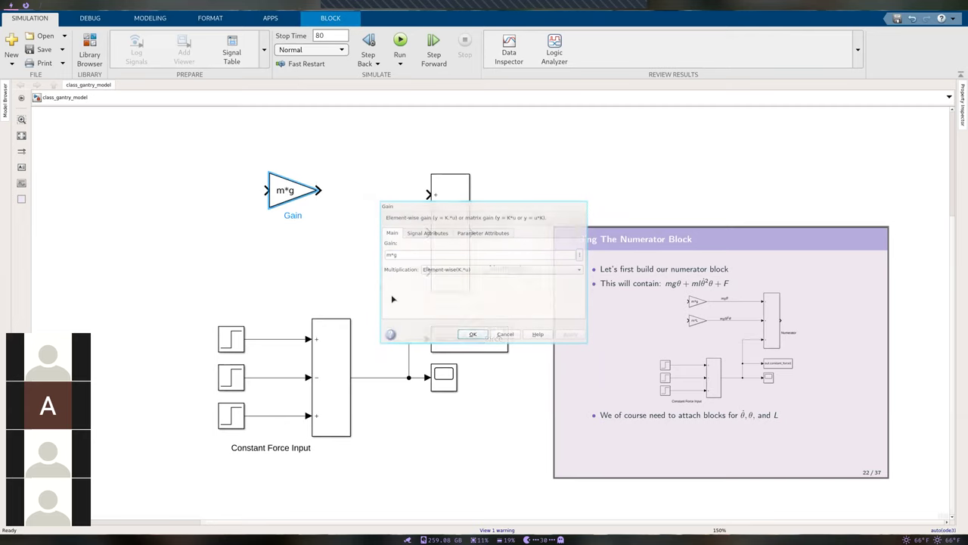
Step: Connect the m*g gain's output to the first input of the Numerator sum block
click(319, 190)
drag(318, 190, 428, 195)
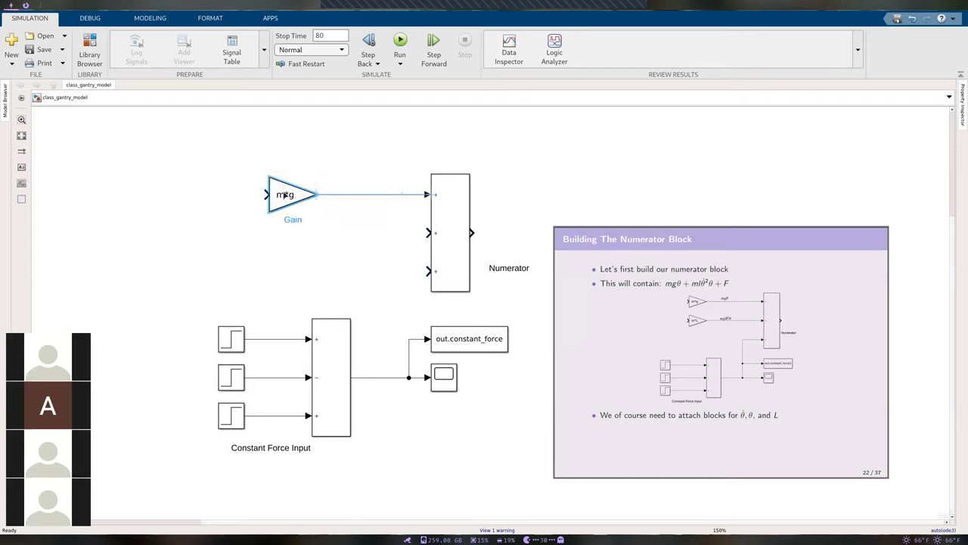
click(453, 203)
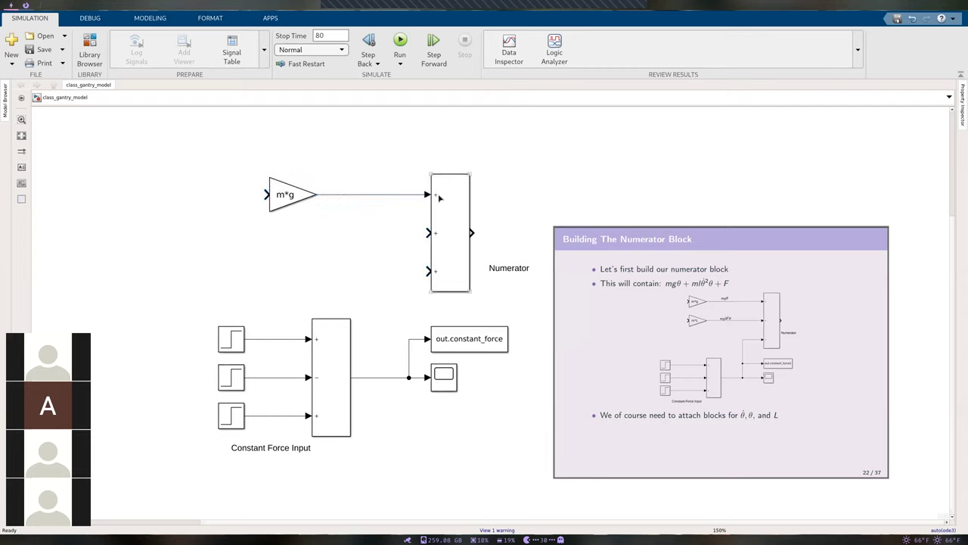
click(377, 172)
scroll(244, 162, up, 5)
scroll(244, 162, left, 5)
scroll(175, 233, down, 4)
scroll(176, 233, right, 5)
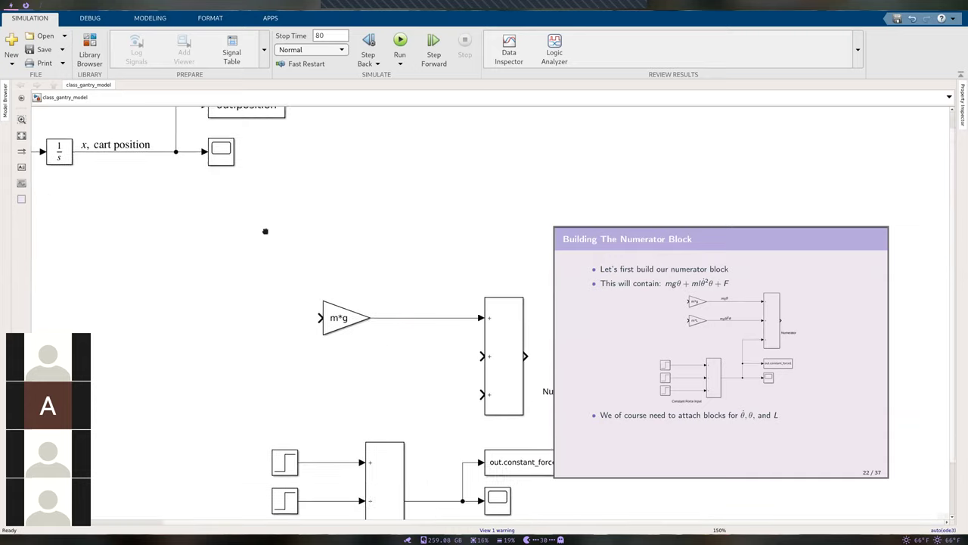
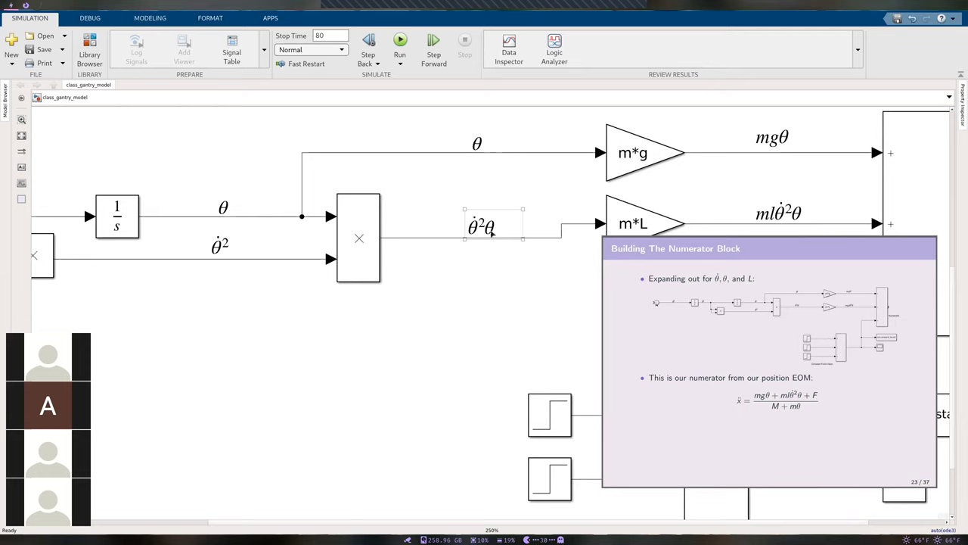
Step: Review the numerator signal path from the product block through both gains and the constant force input to the sum block
click(496, 252)
scroll(529, 275, right, 3)
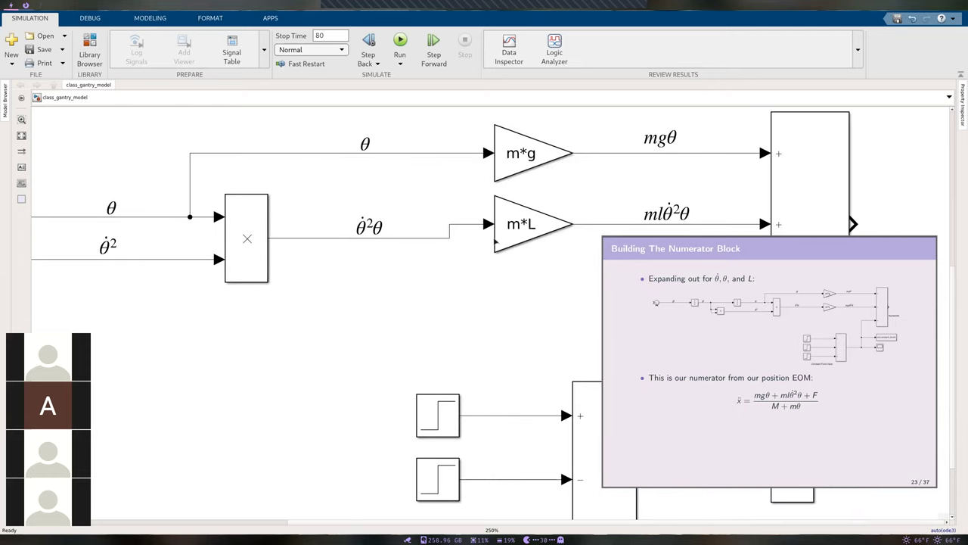
scroll(454, 287, right, 4)
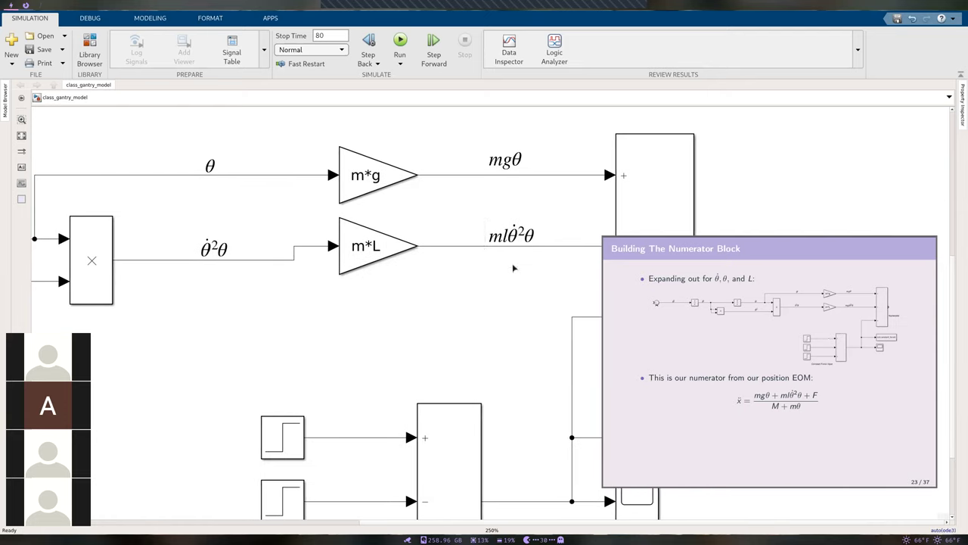
scroll(510, 276, right, 3)
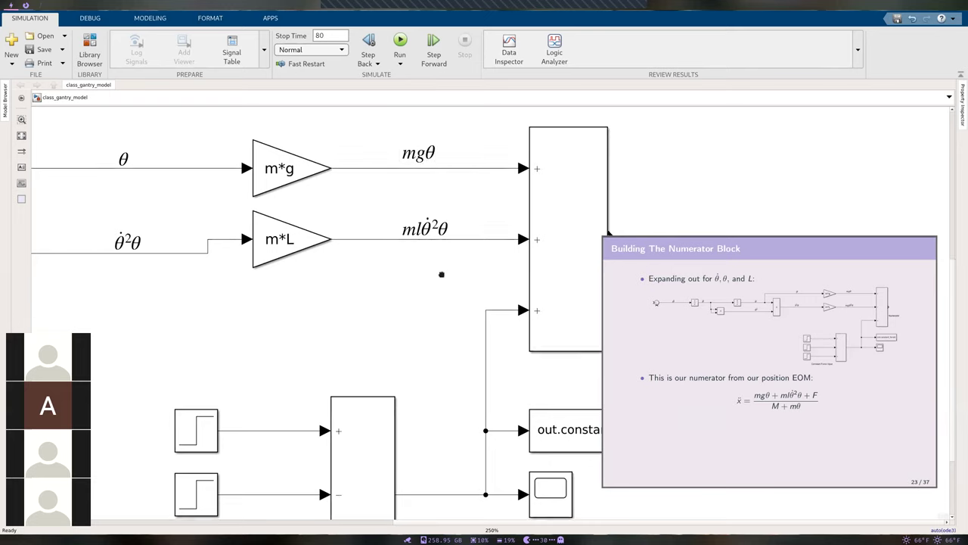
scroll(443, 275, down, 3)
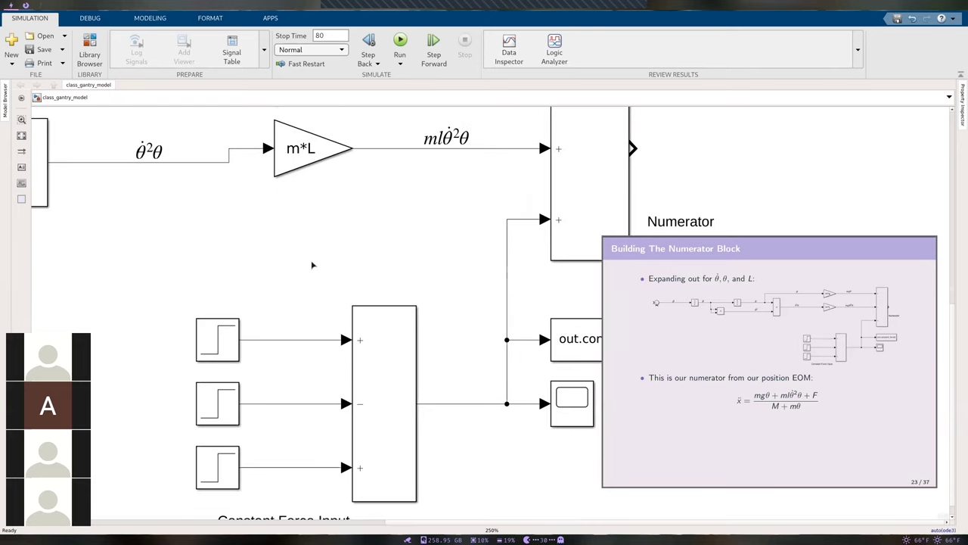
scroll(310, 265, left, 4)
scroll(311, 265, up, 2)
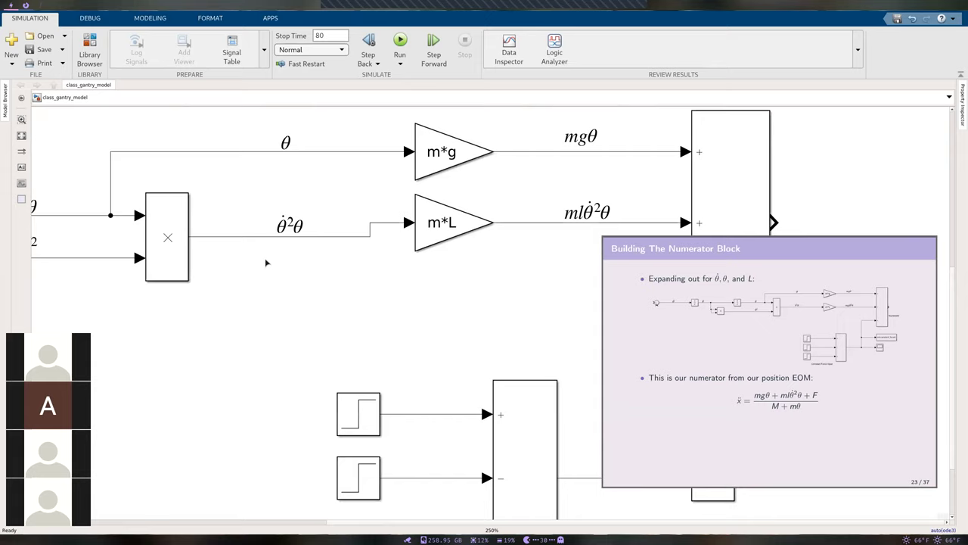
Step: Move the θ̇²θ label up so it sits above the signal line feeding the m*L gain
click(288, 220)
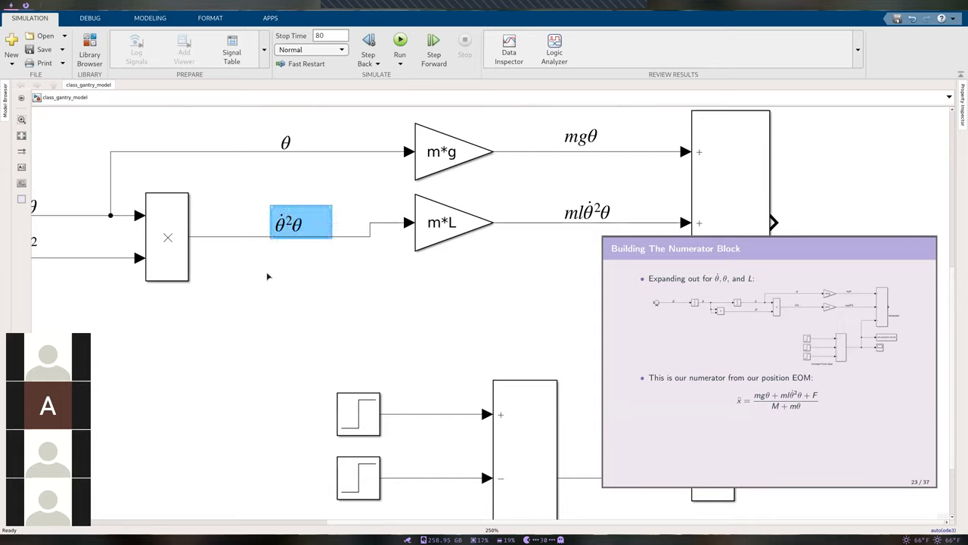
drag(321, 231, 321, 218)
click(302, 255)
mouse_move(185, 234)
mouse_down()
mouse_move(182, 212)
mouse_move(182, 233)
mouse_up()
click(227, 250)
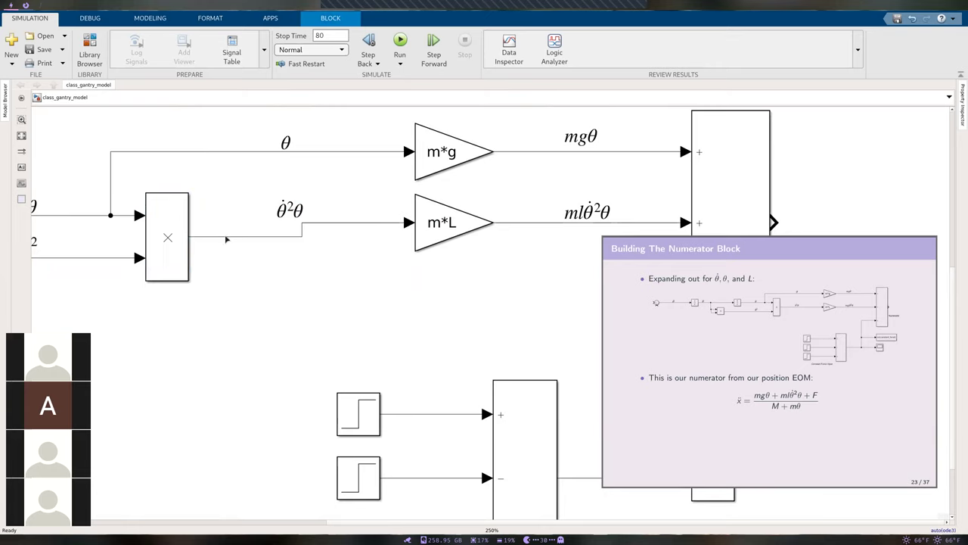
Step: Nudge the product block up until its output line runs straight into the m*L gain
click(188, 220)
key(Up)
key(Up)
key(Up)
key(Up)
key(Up)
key(Up)
key(Up)
key(Up)
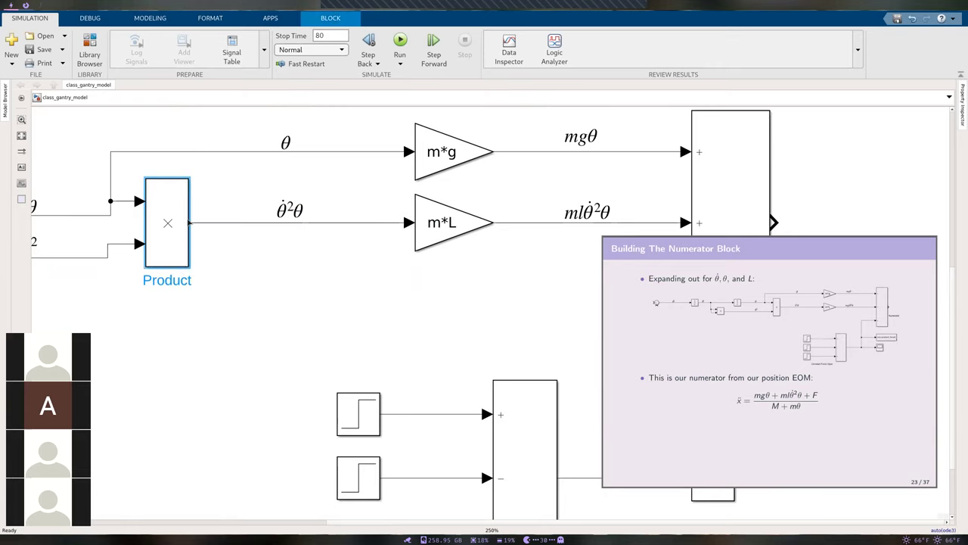
click(272, 274)
Step: Move the θ̇² label up slightly above the line feeding the product block's second input
scroll(451, 341, left, 3)
click(309, 260)
drag(275, 250, 275, 240)
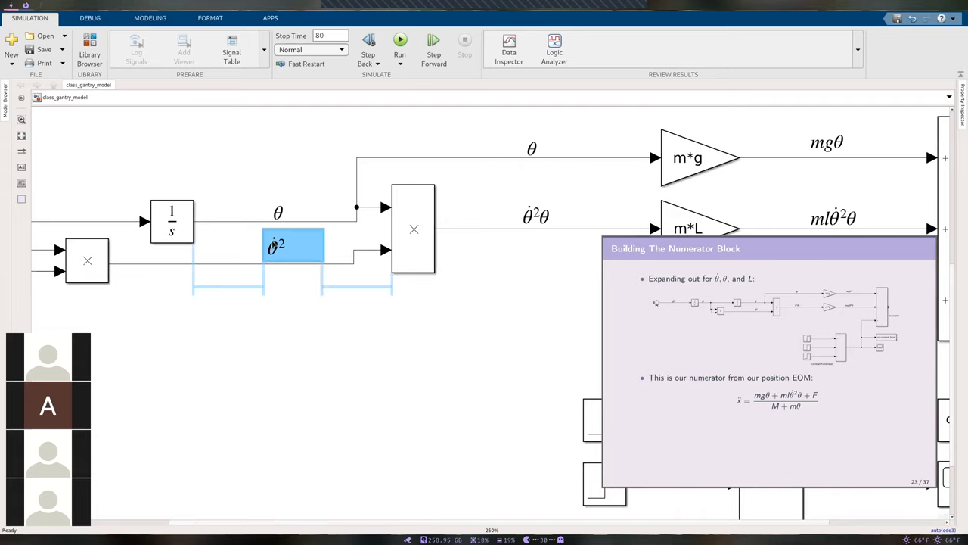
Step: Straighten the θ̇² signal line and nudge the product block that squares θ̇ up slightly, closer to the θ line
click(265, 288)
click(222, 264)
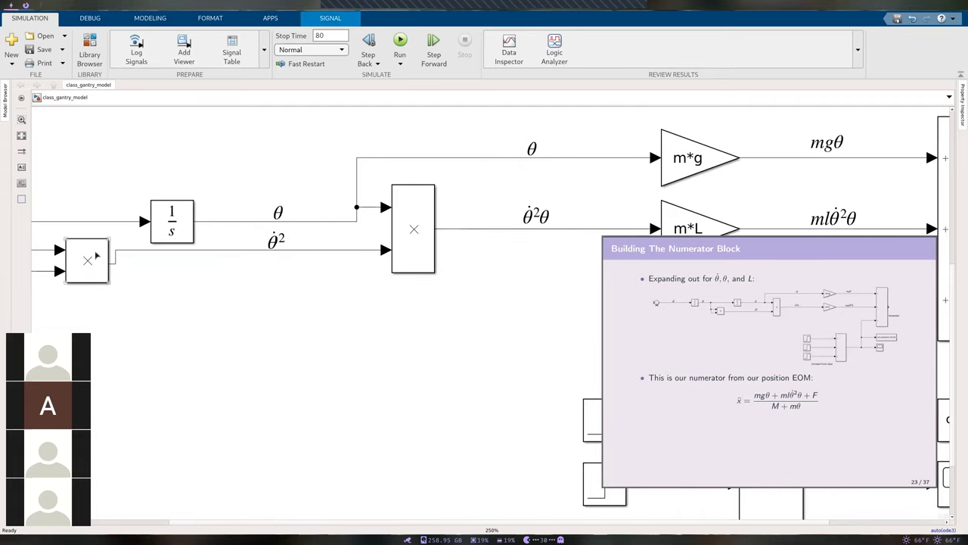
drag(94, 258, 97, 252)
click(236, 328)
Step: Draw an open-ended input signal line extending left from the first integrator in the θ chain
scroll(378, 307, left, 4)
scroll(378, 306, down, 1)
scroll(484, 288, right, 2)
scroll(424, 302, down, 1)
scroll(378, 340, left, 4)
scroll(367, 340, up, 3)
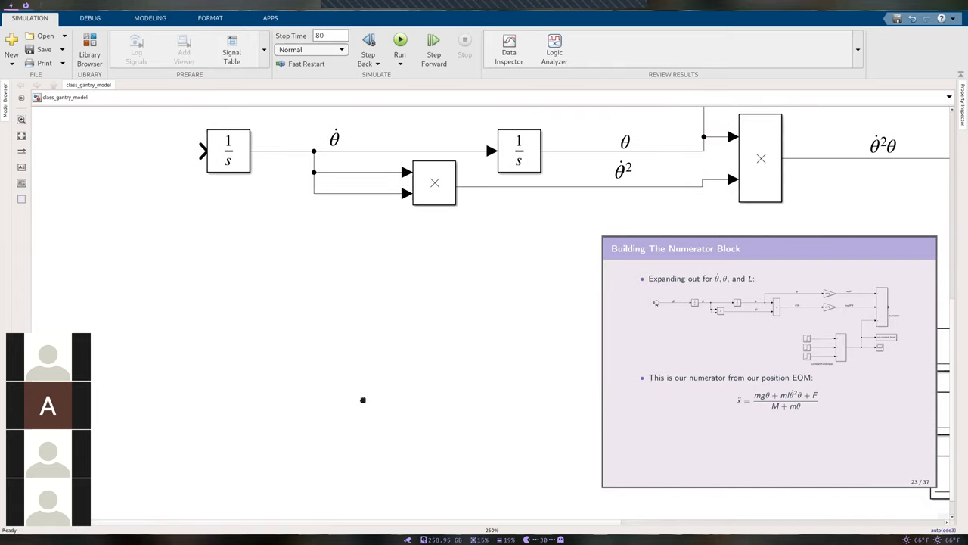
scroll(333, 325, up, 3)
scroll(316, 356, right, 1)
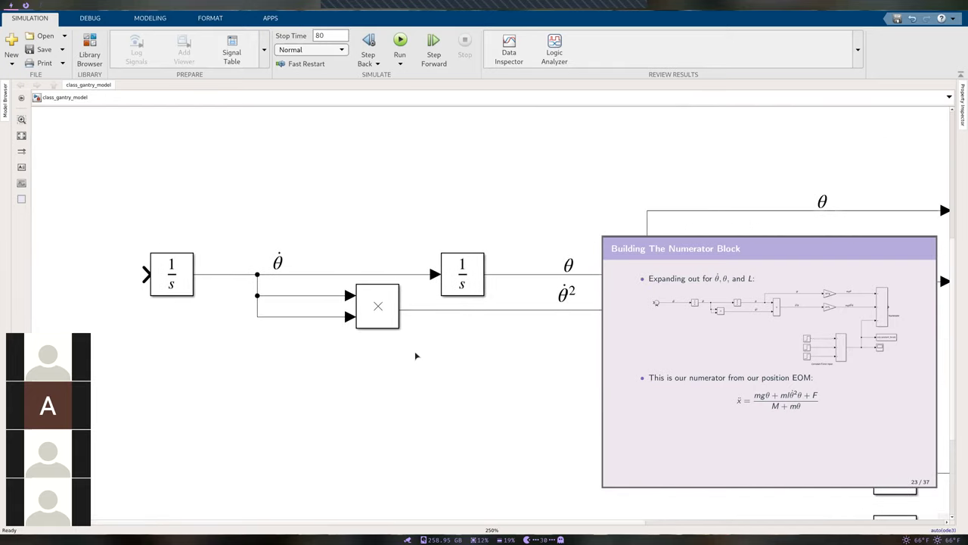
click(270, 264)
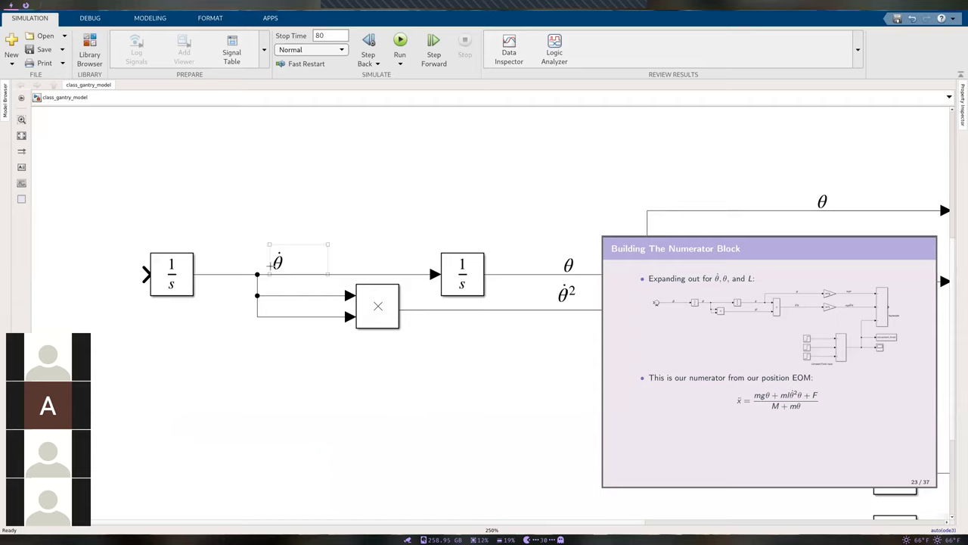
scroll(333, 379, left, 6)
scroll(333, 378, up, 1)
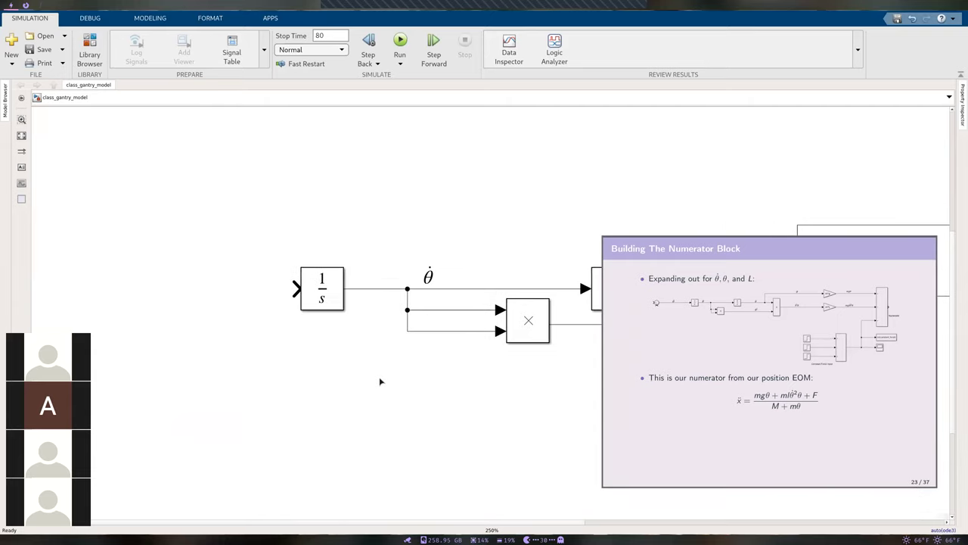
drag(295, 288, 182, 291)
Step: Review the signal path from the θ integrators through the product block and both gains to the Numerator sum block
scroll(492, 368, right, 15)
scroll(547, 240, up, 1)
scroll(318, 271, right, 6)
scroll(318, 272, left, 13)
scroll(319, 275, up, 1)
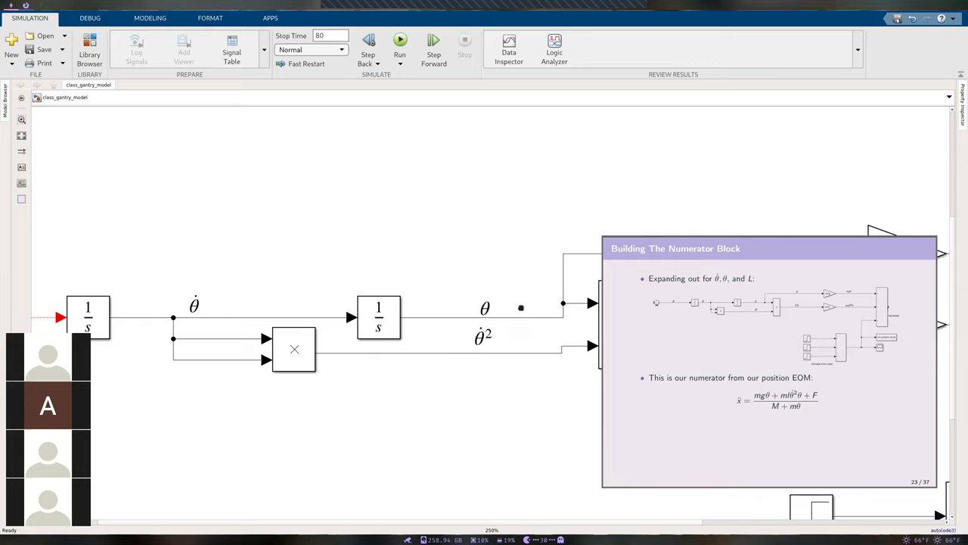
scroll(485, 298, right, 10)
scroll(485, 297, up, 1)
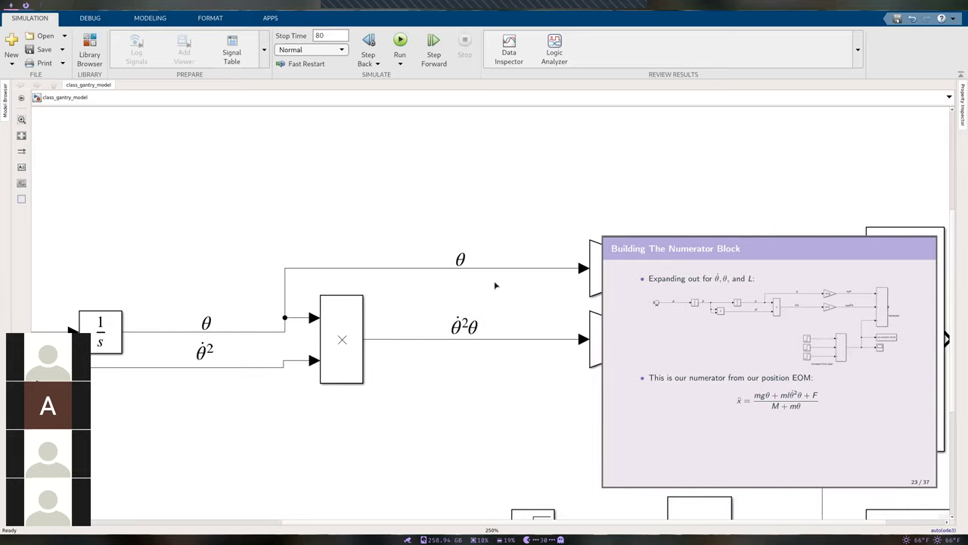
scroll(491, 291, right, 9)
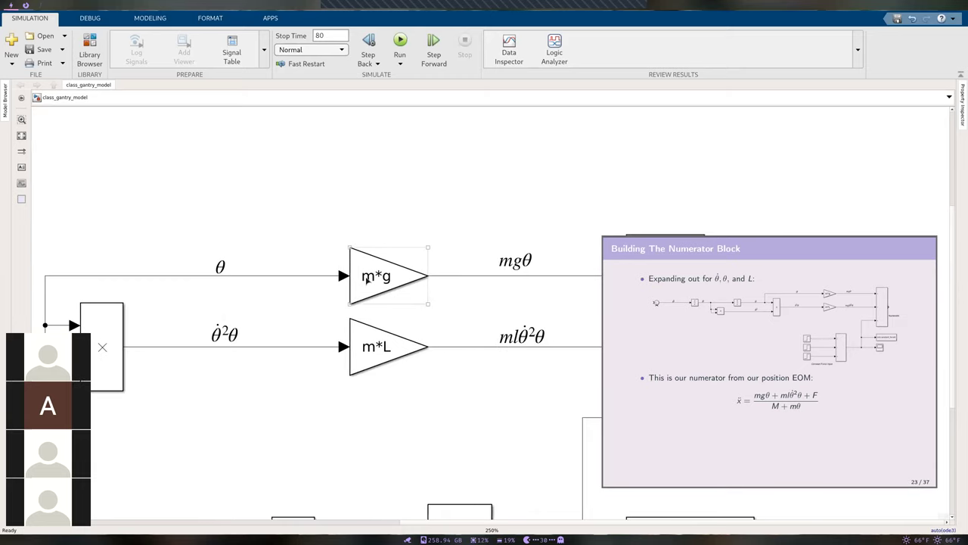
scroll(512, 298, right, 7)
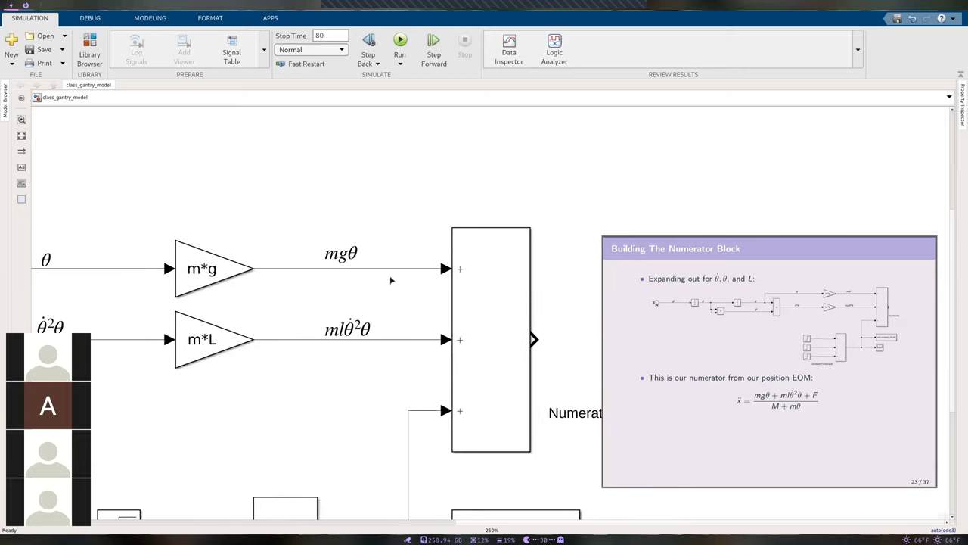
scroll(382, 378, down, 3)
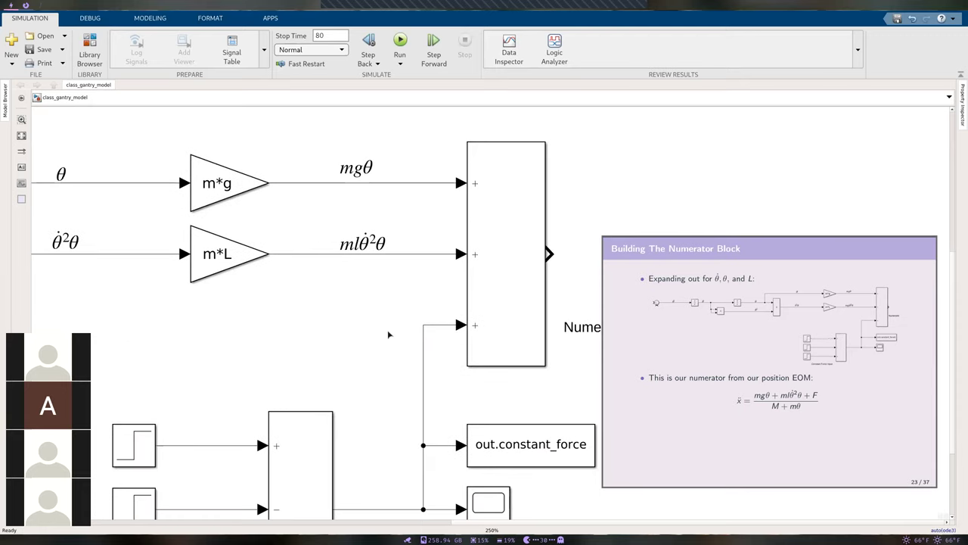
scroll(387, 335, down, 1)
scroll(386, 337, down, 1)
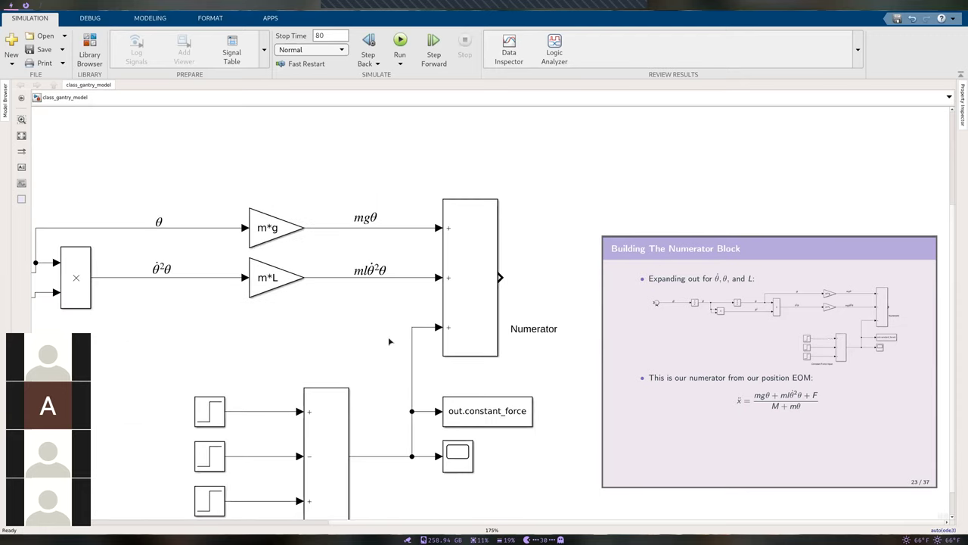
Step: Copy the θ̇ label above the first integrator's input line and set its equation code to \ddot{\theta}
scroll(181, 321, left, 10)
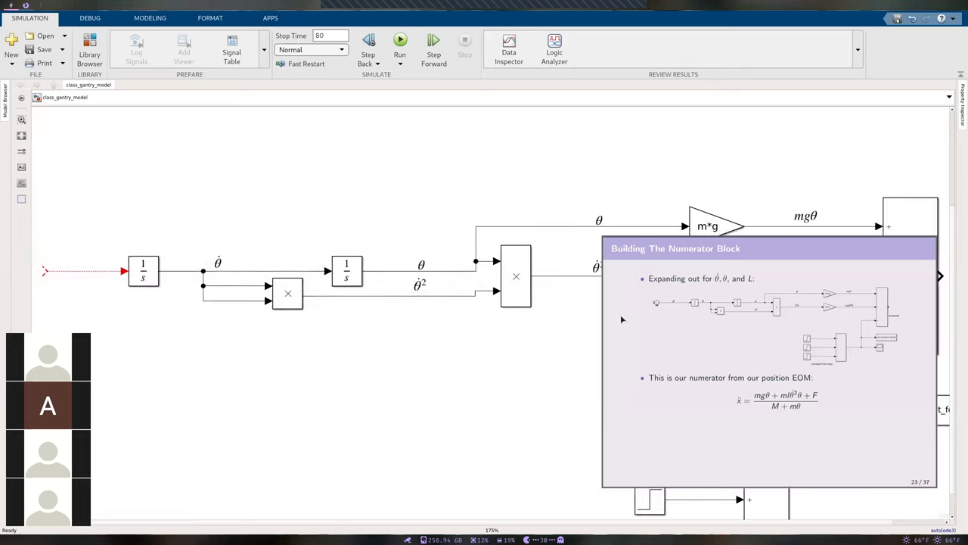
scroll(266, 257, up, 3)
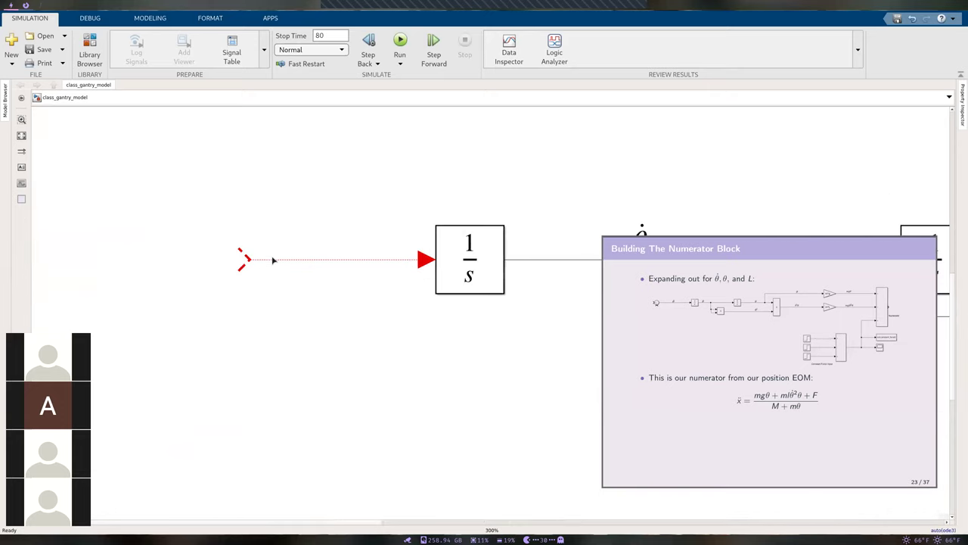
scroll(378, 300, right, 3)
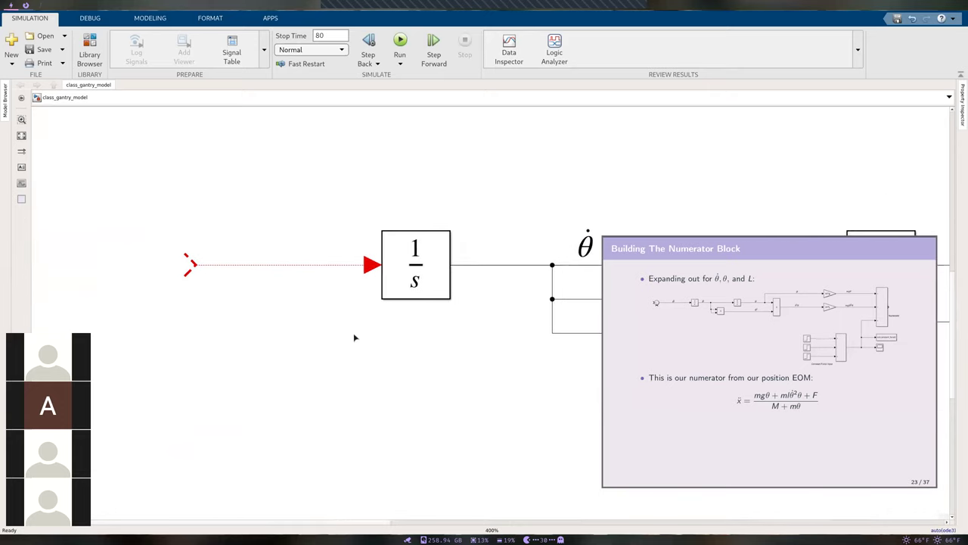
drag(588, 250, 255, 237)
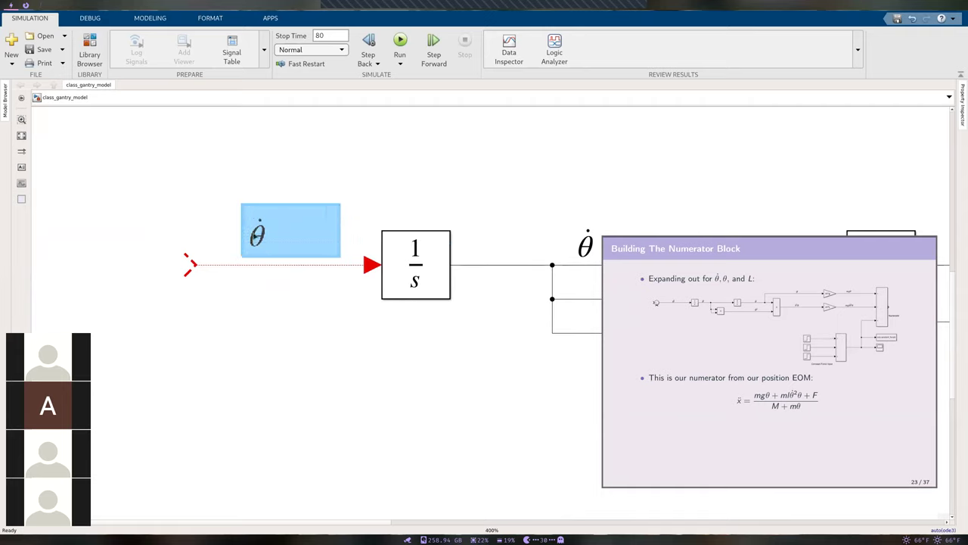
double_click(257, 234)
double_click(257, 233)
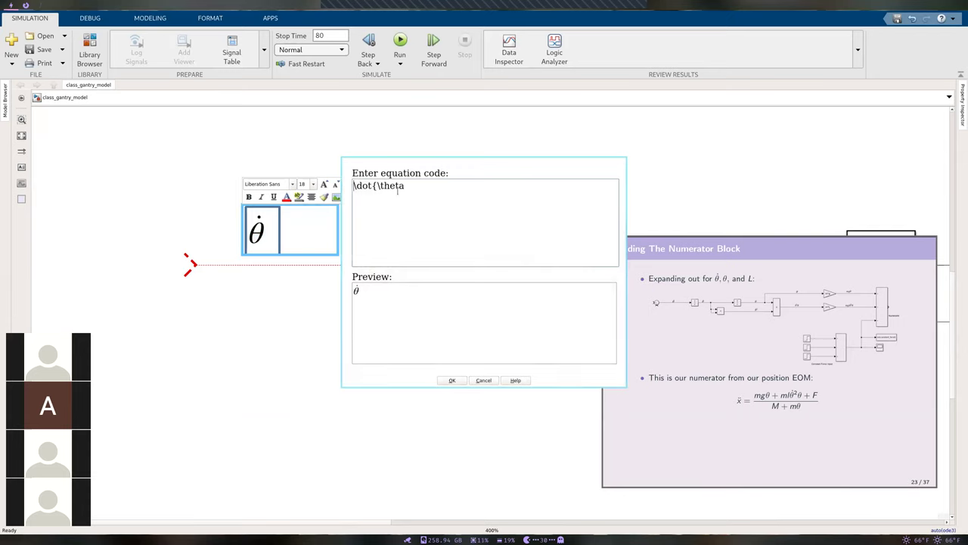
text(d)
click(452, 380)
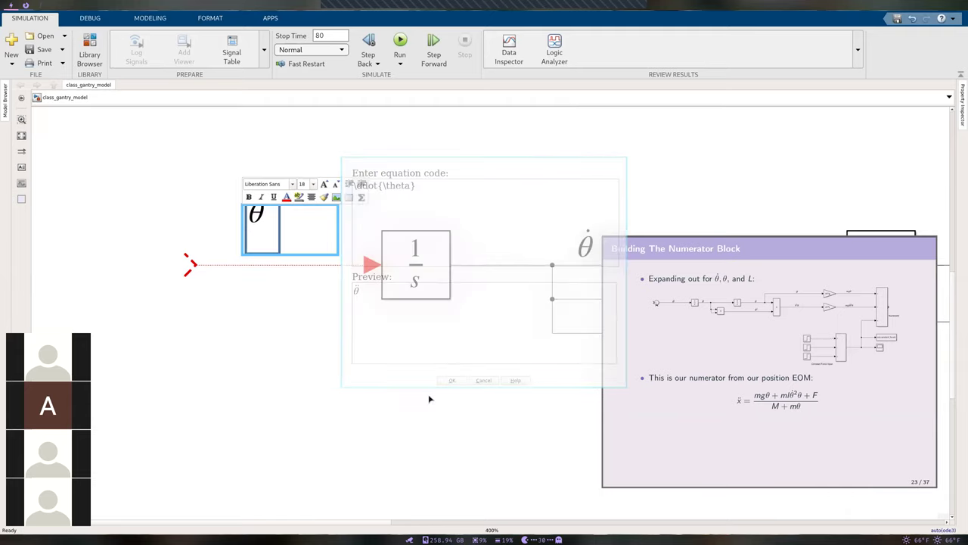
click(295, 155)
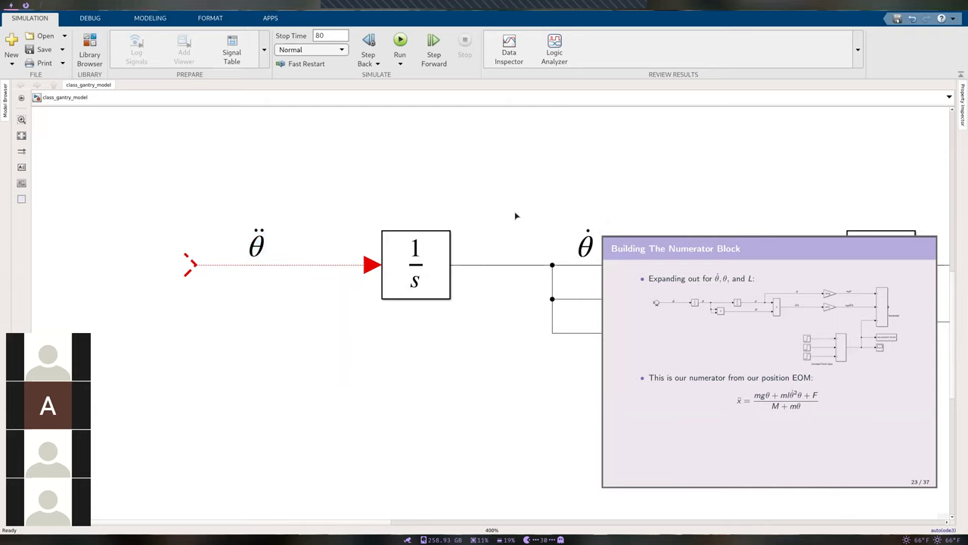
Step: Complete the equation code of the θ̇ label after the first integrator as \dot{\theta}
click(587, 236)
double_click(589, 232)
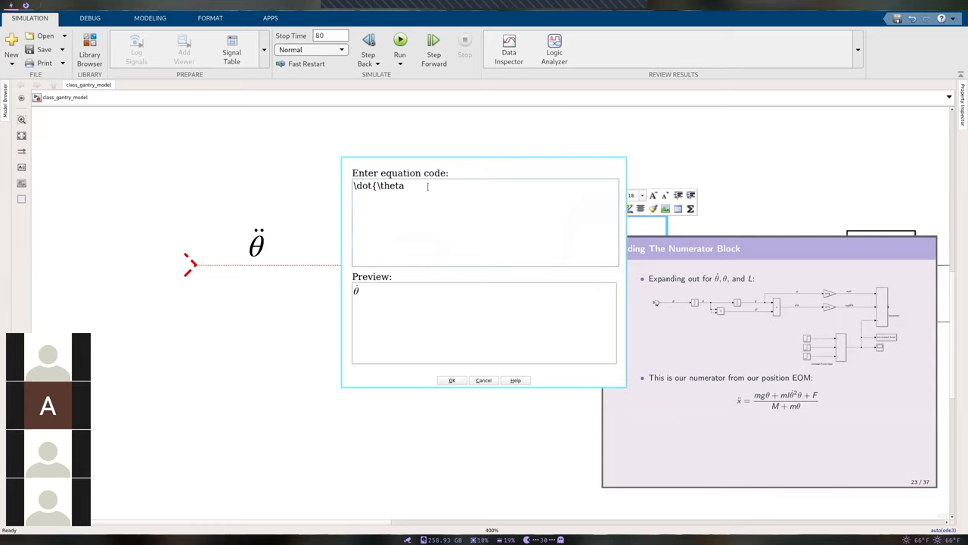
text(})
click(452, 381)
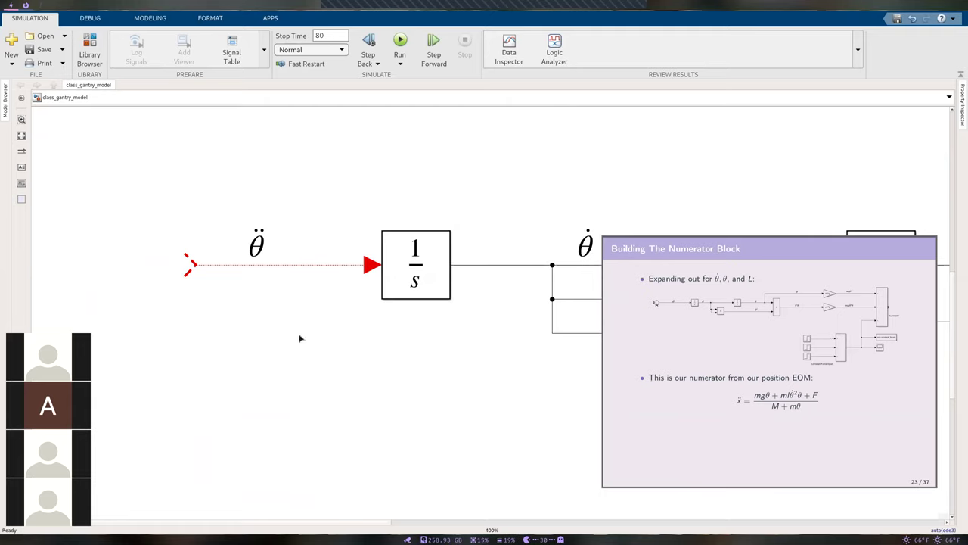
Step: Extend the unconnected θ̈ line farther left and add a Sum block in front of its open end
scroll(310, 343, down, 1)
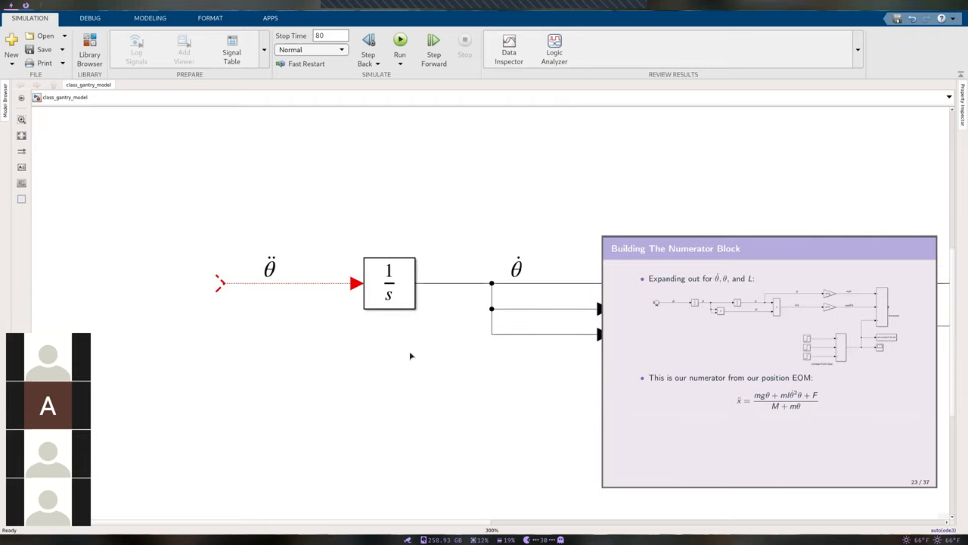
scroll(327, 325, up, 1)
scroll(318, 323, left, 3)
scroll(356, 264, down, 1)
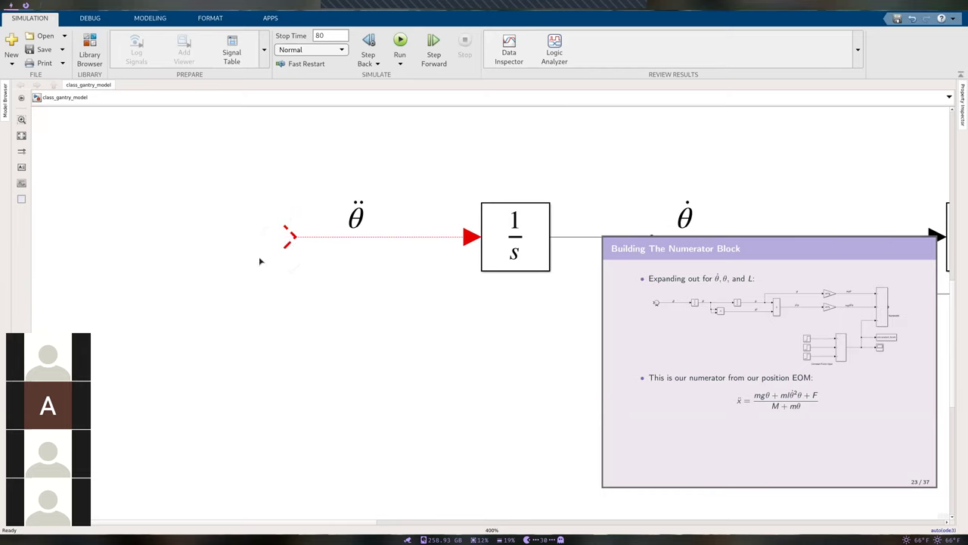
drag(288, 237, 249, 238)
double_click(182, 314)
text(sum)
key(Return)
drag(183, 314, 179, 226)
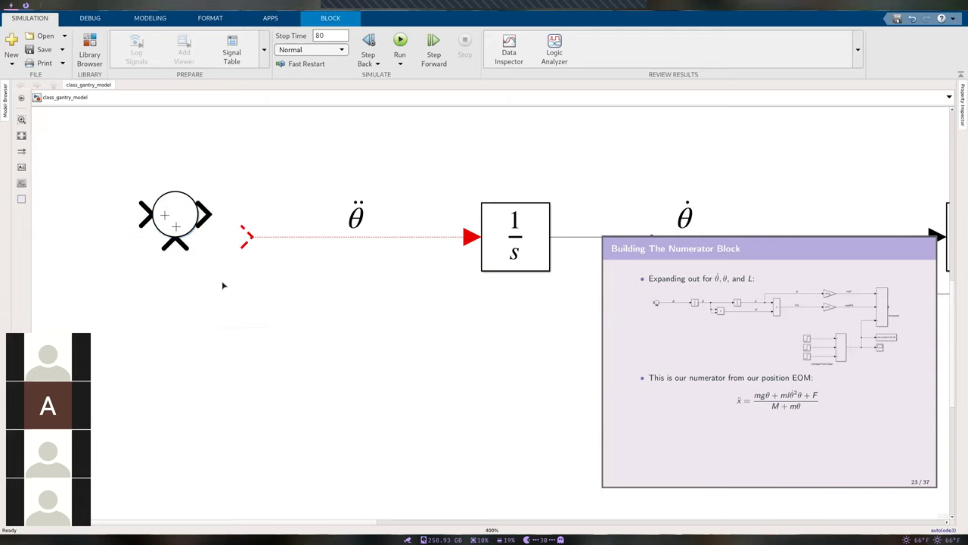
Step: Connect the Sum block's output to the θ̈ line and move the block down so the line runs straight into the integrator
click(208, 215)
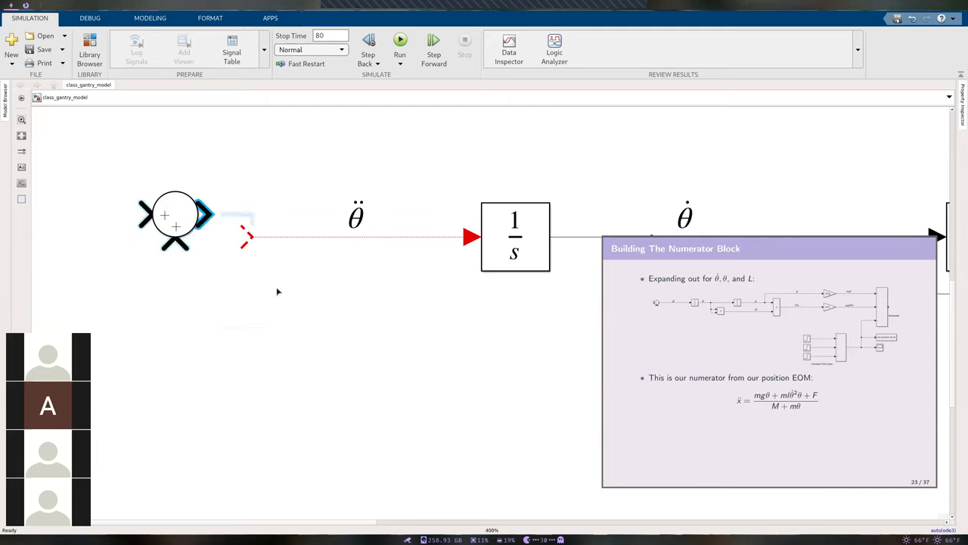
drag(251, 241, 203, 215)
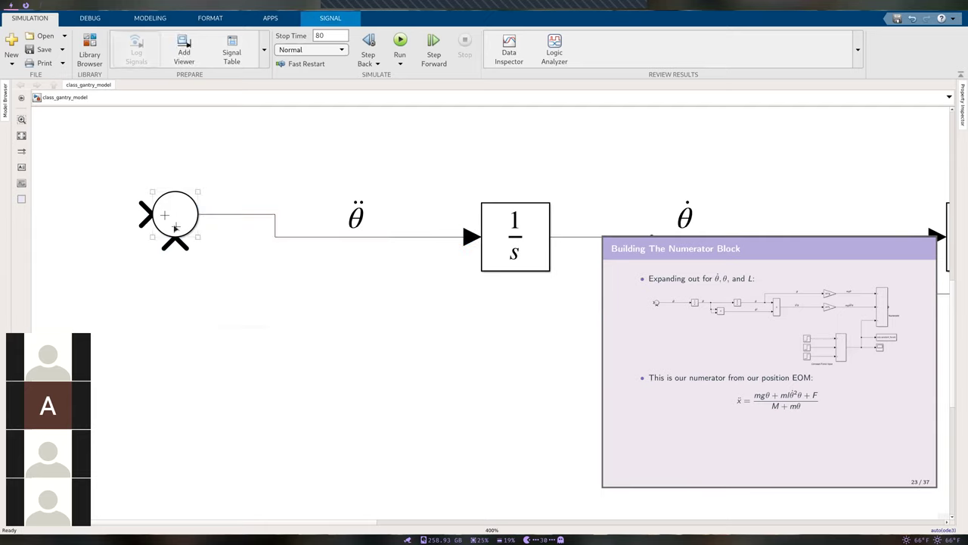
click(175, 228)
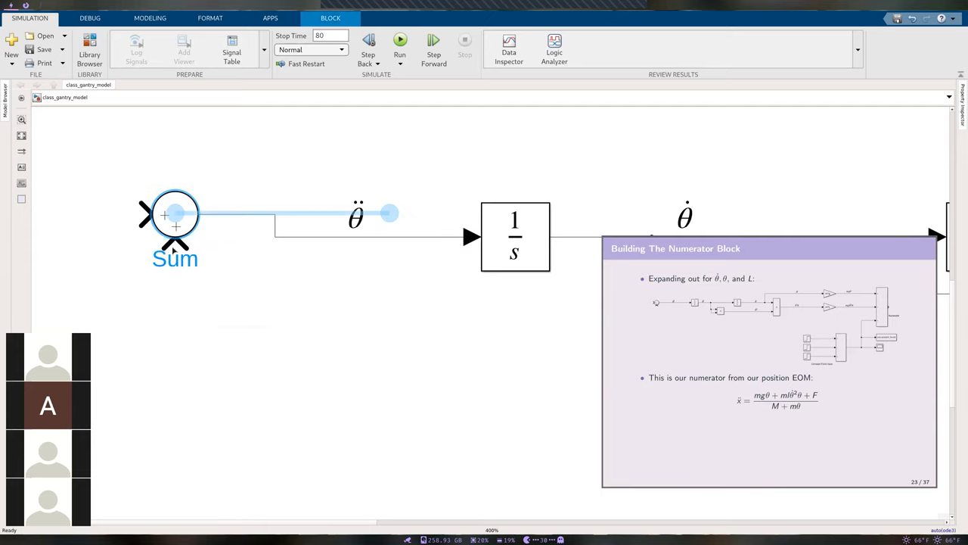
drag(181, 225, 199, 250)
scroll(193, 242, up, 2)
click(367, 350)
click(367, 365)
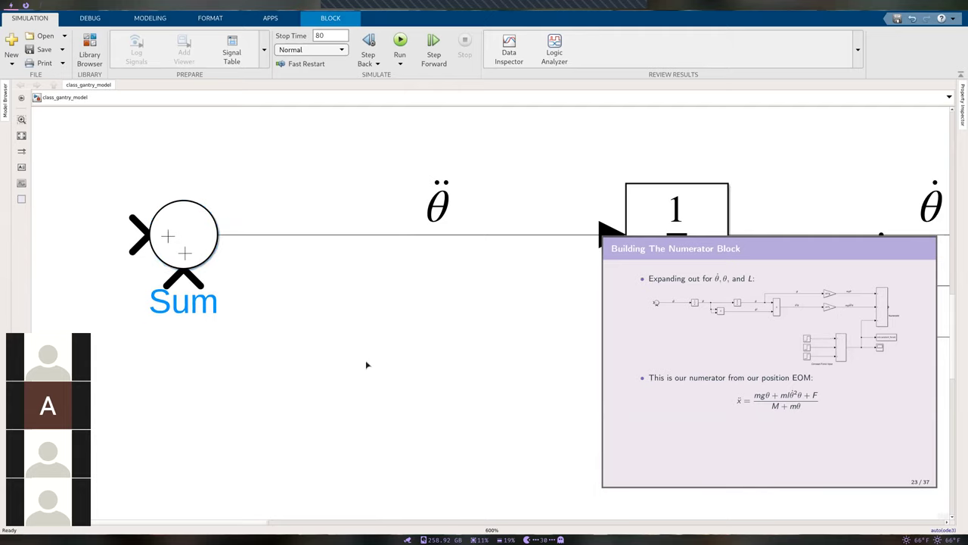
Step: Shift the θ̈ label so it sits above the line between the Sum block and the first integrator
scroll(349, 345, down, 1)
scroll(392, 292, down, 1)
drag(412, 248, 388, 240)
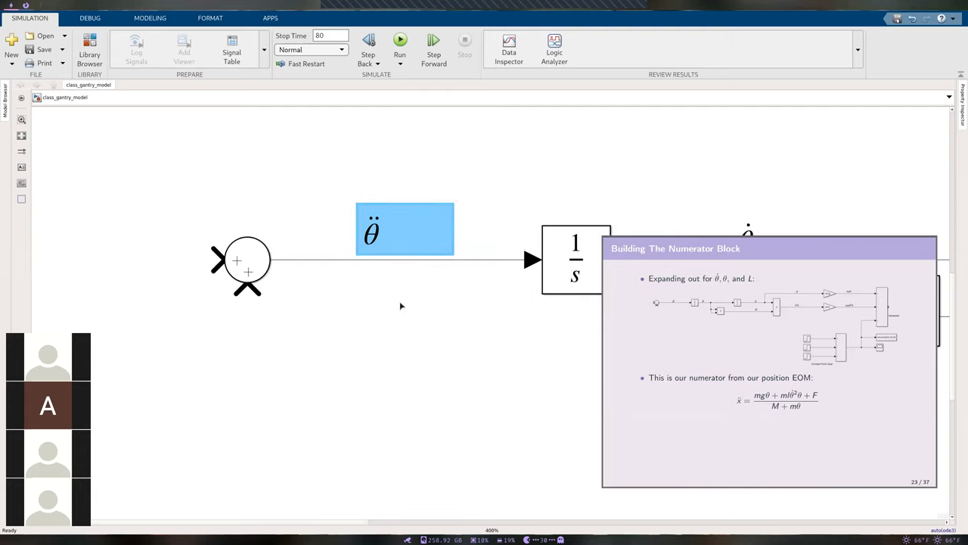
click(399, 301)
Step: Compare the model's gain, Numerator sum and constant force section with the earlier numerator slide, then examine the θ chain feeding it
scroll(390, 291, down, 5)
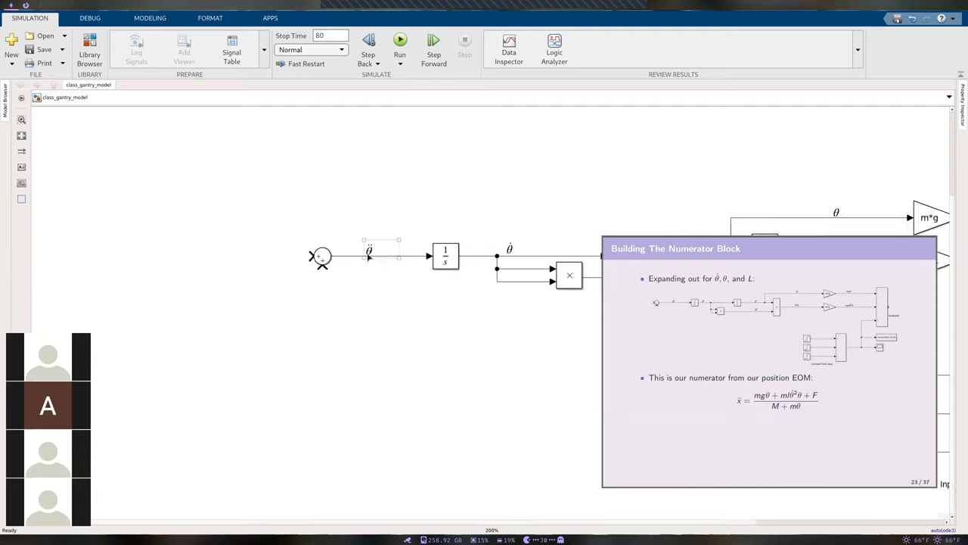
scroll(385, 282, down, 1)
drag(396, 288, 363, 285)
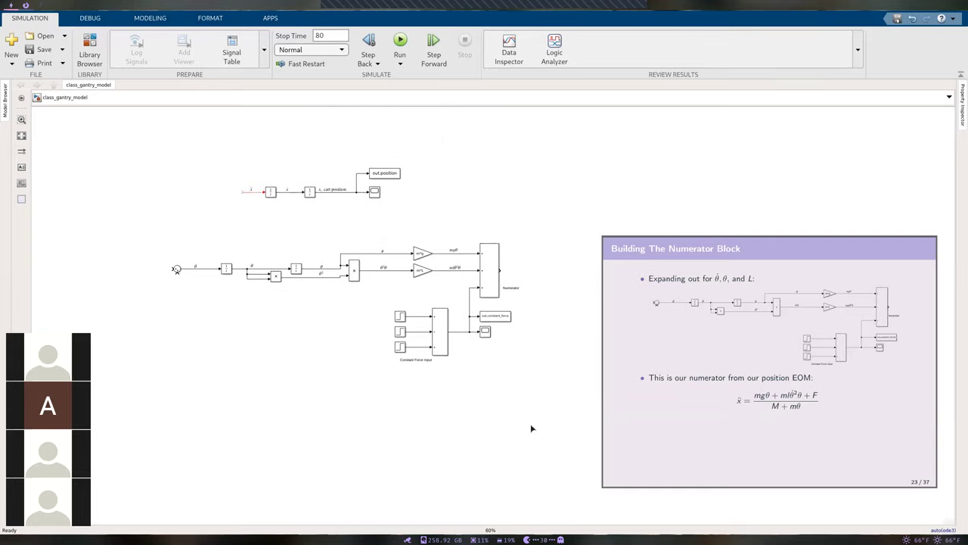
drag(536, 426, 394, 224)
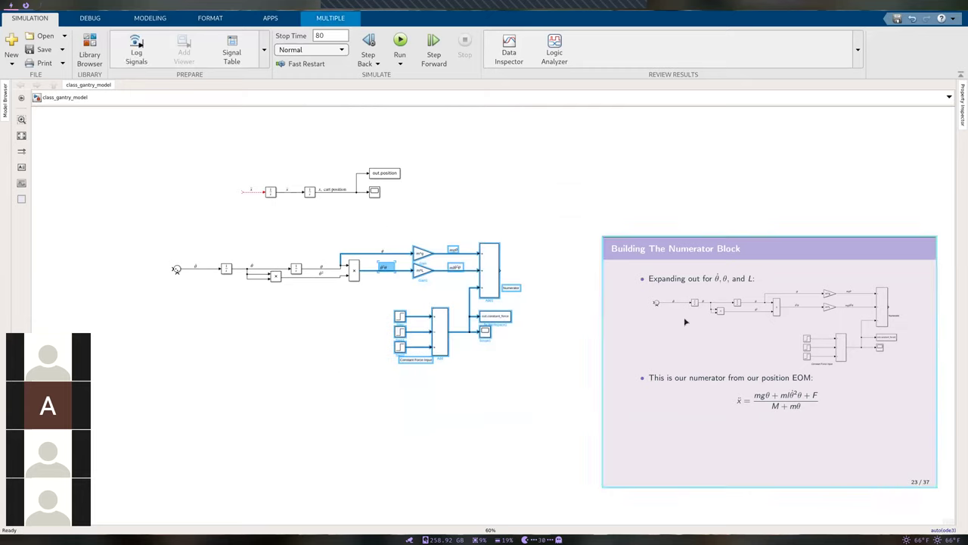
key(Left)
key(Left)
key(Right)
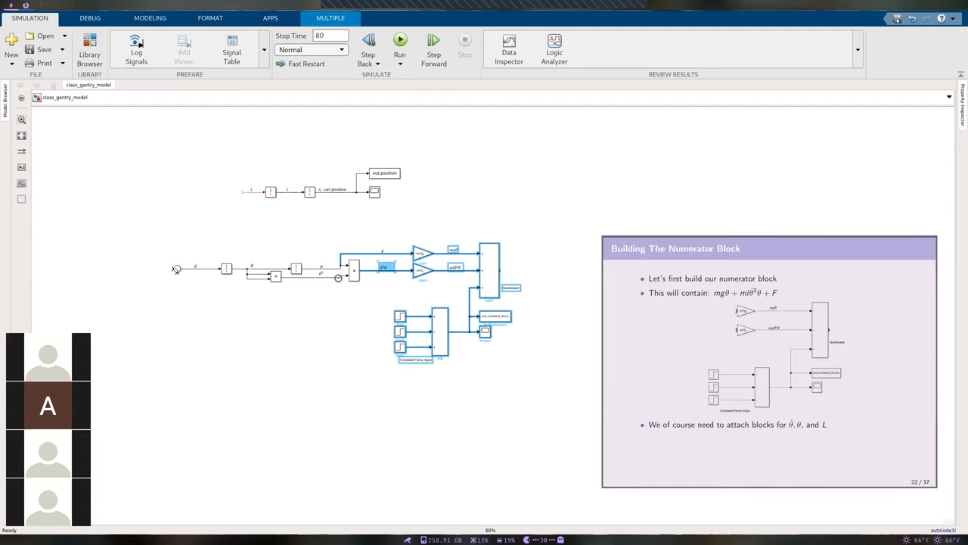
click(346, 294)
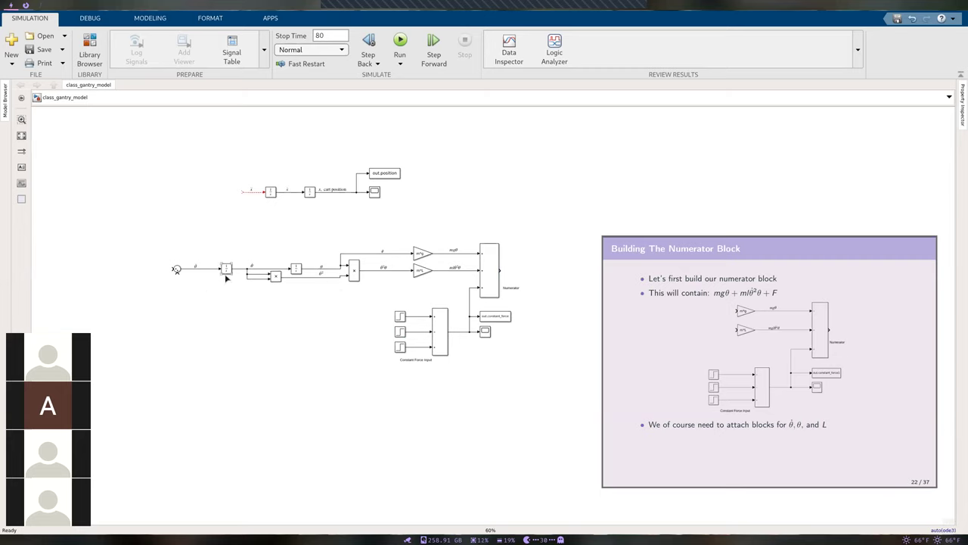
drag(214, 300, 271, 290)
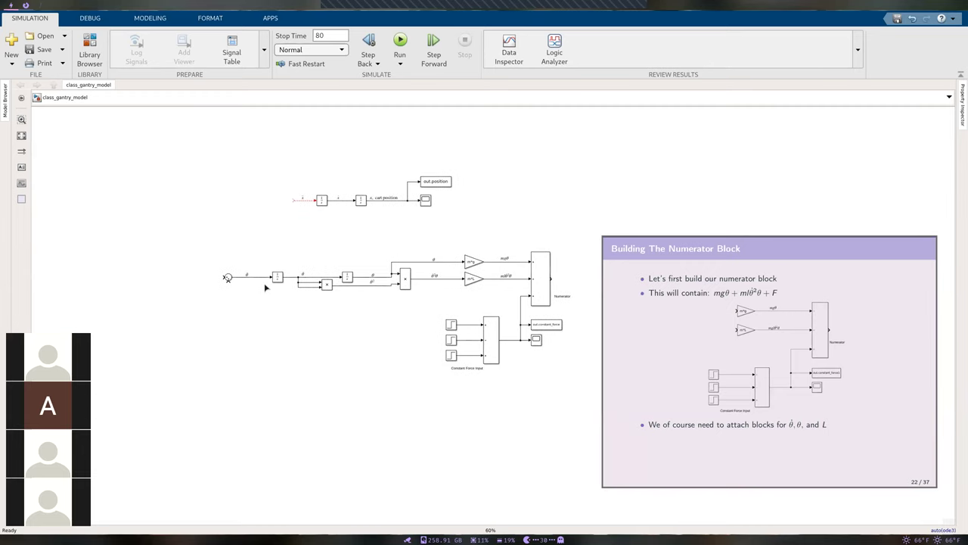
scroll(352, 306, up, 3)
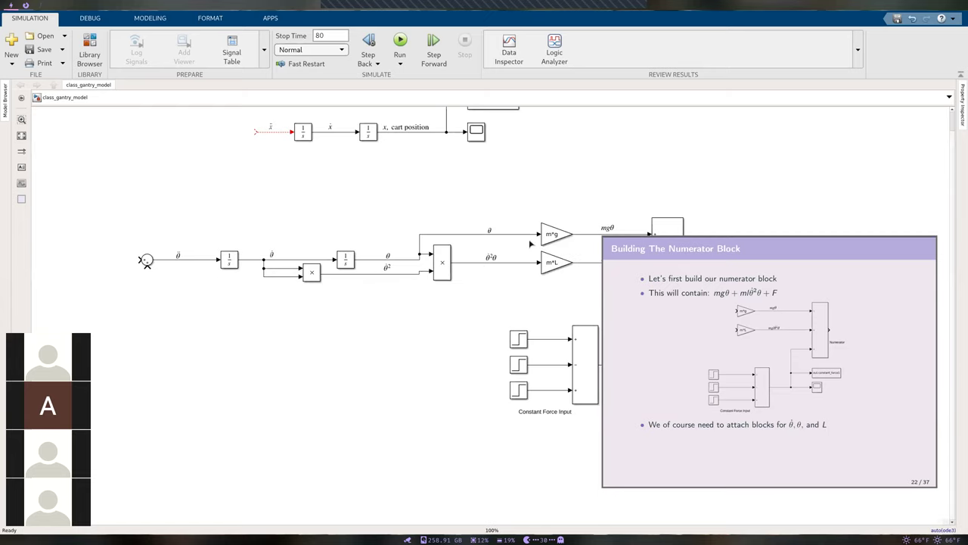
Step: Compare the model's θ chain with the expanded numerator slide and its position equation, ending on the slide about building the denominator for position
click(484, 276)
click(444, 265)
click(306, 277)
click(267, 301)
click(694, 368)
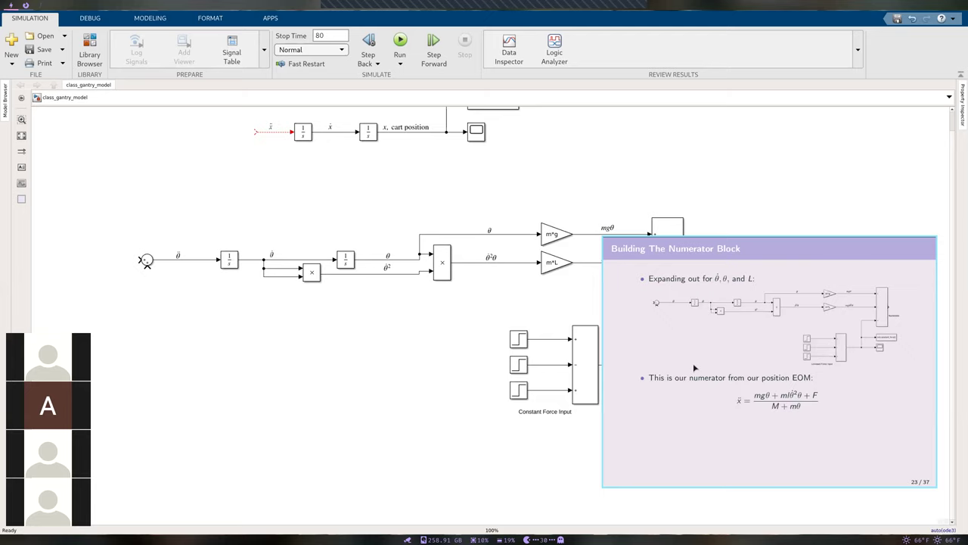
key(Left)
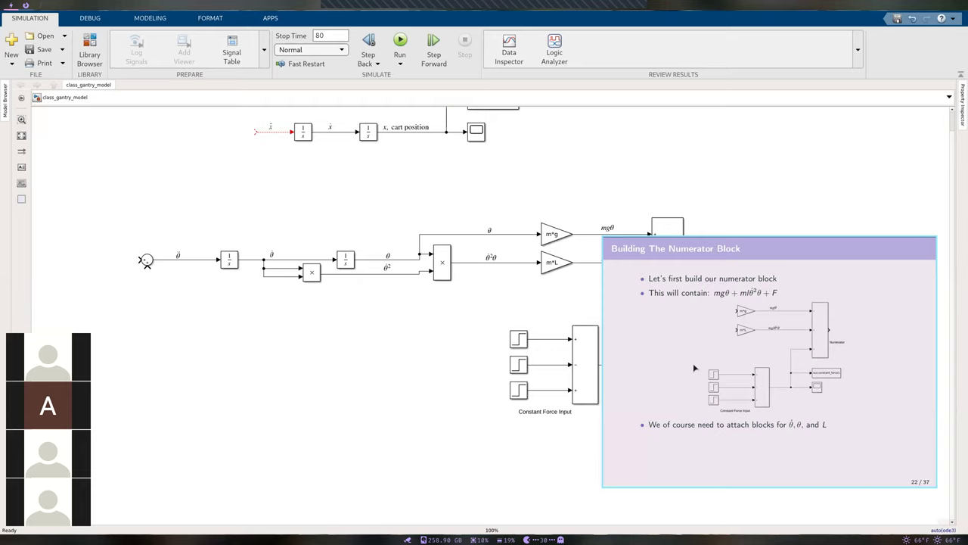
key(Right)
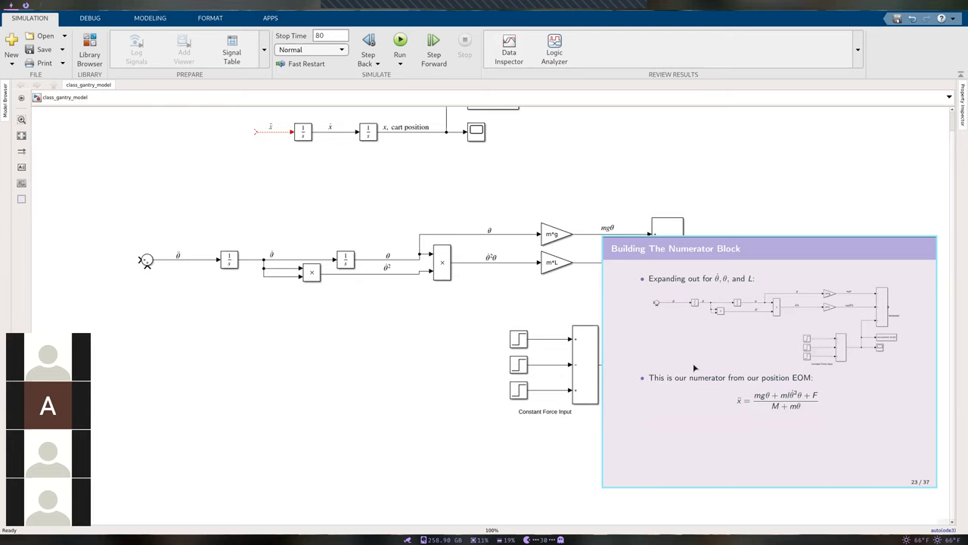
key(Left)
key(Right)
click(432, 366)
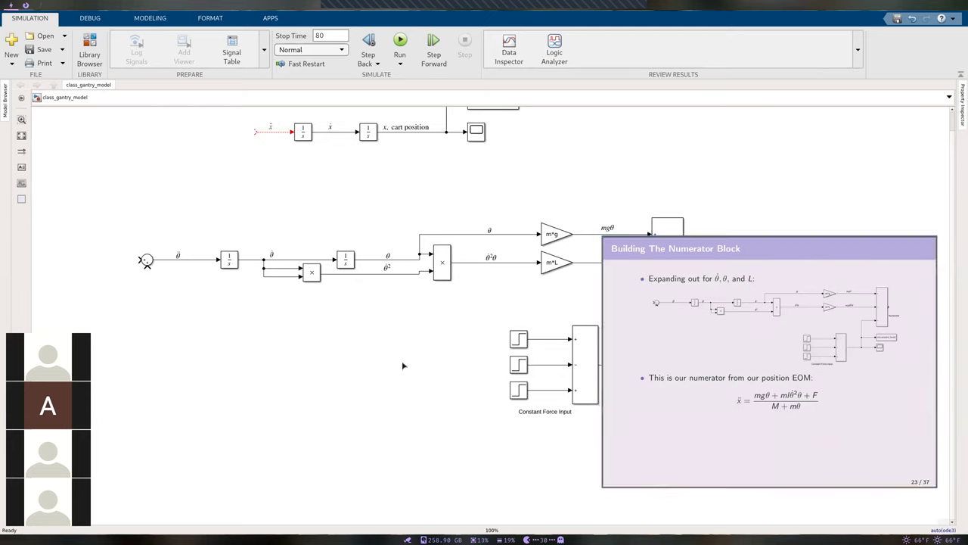
click(675, 371)
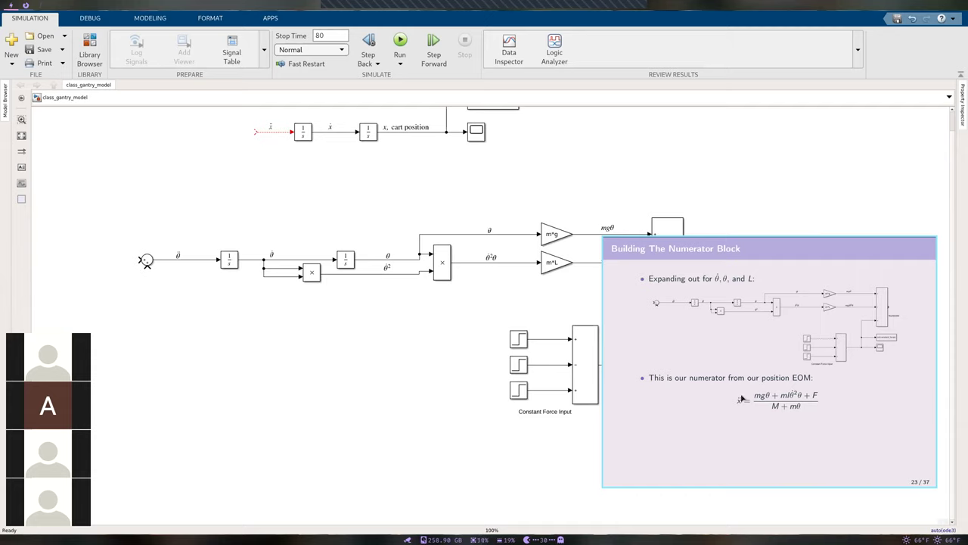
key(Right)
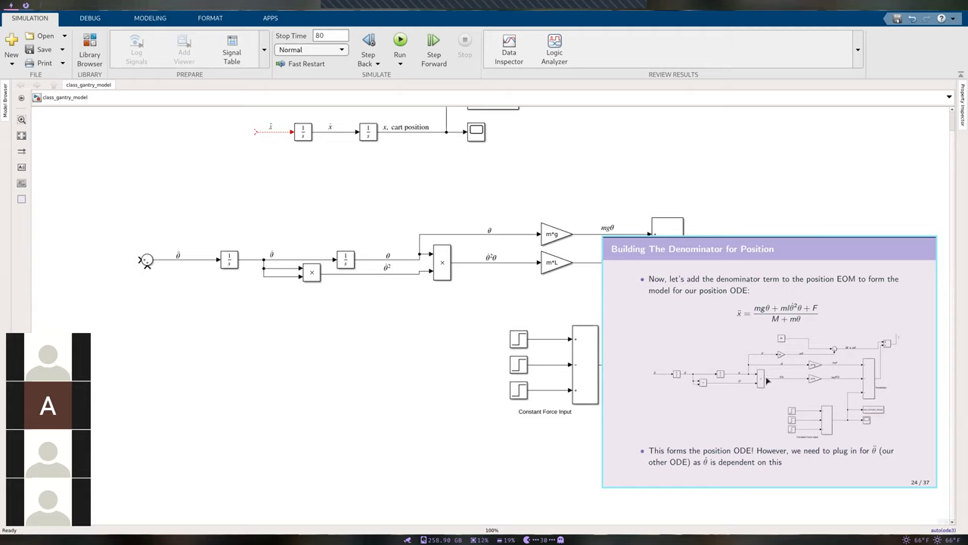
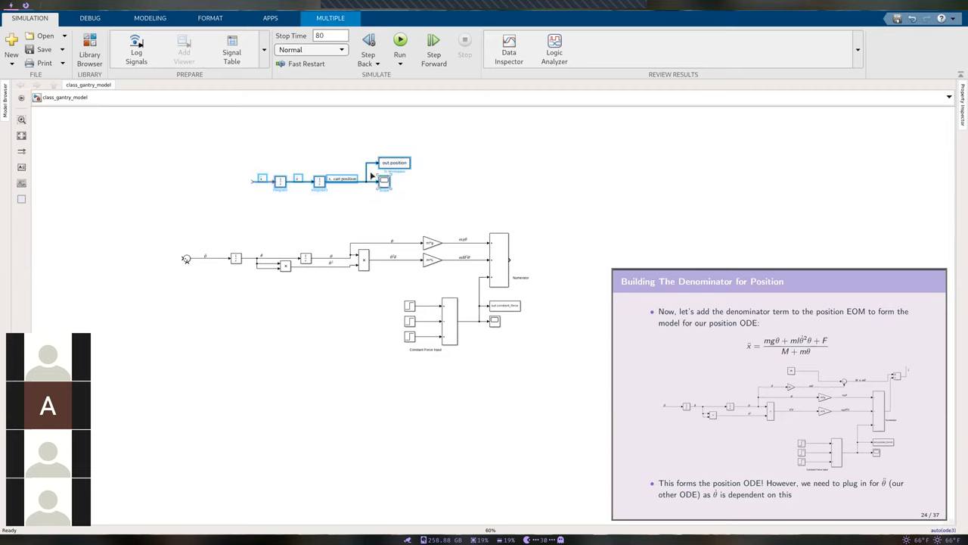
Step: Add a Constant block in the empty area above the numerator's θ line and set its constant value to M
click(395, 219)
scroll(390, 204, up, 1)
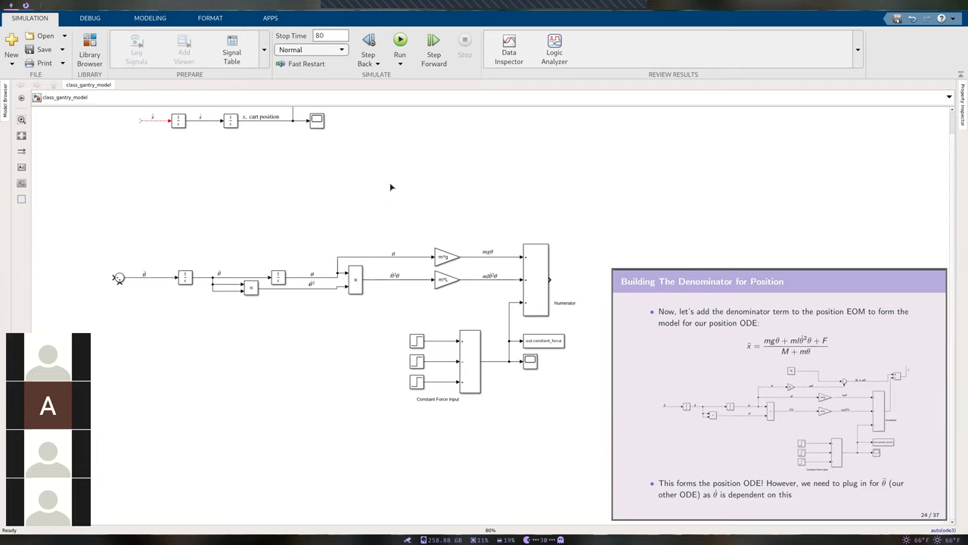
double_click(390, 187)
text(cons)
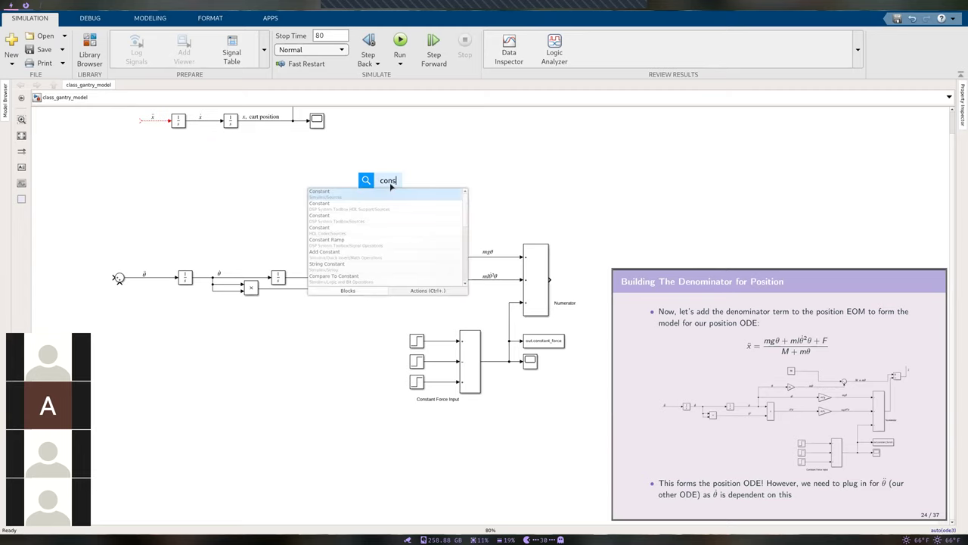
key(Return)
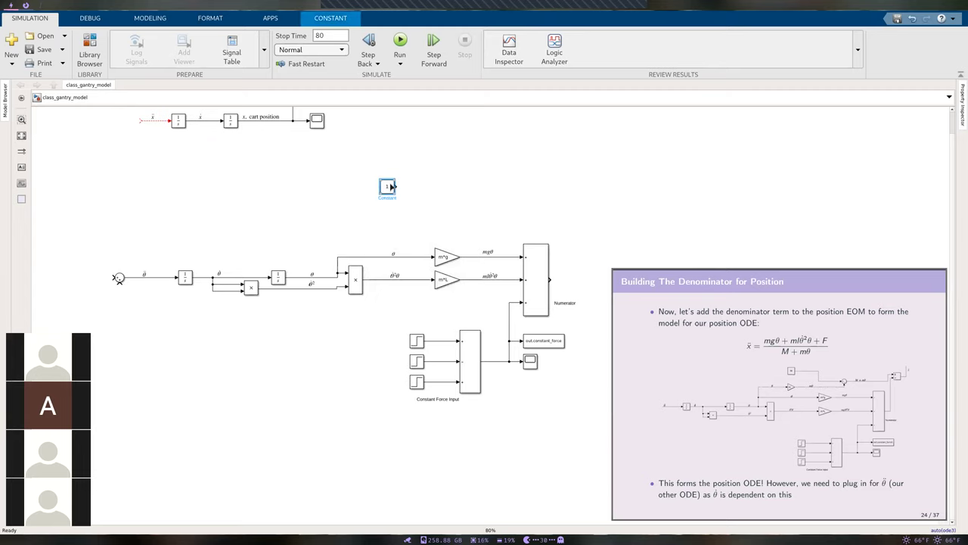
scroll(392, 185, up, 4)
double_click(385, 186)
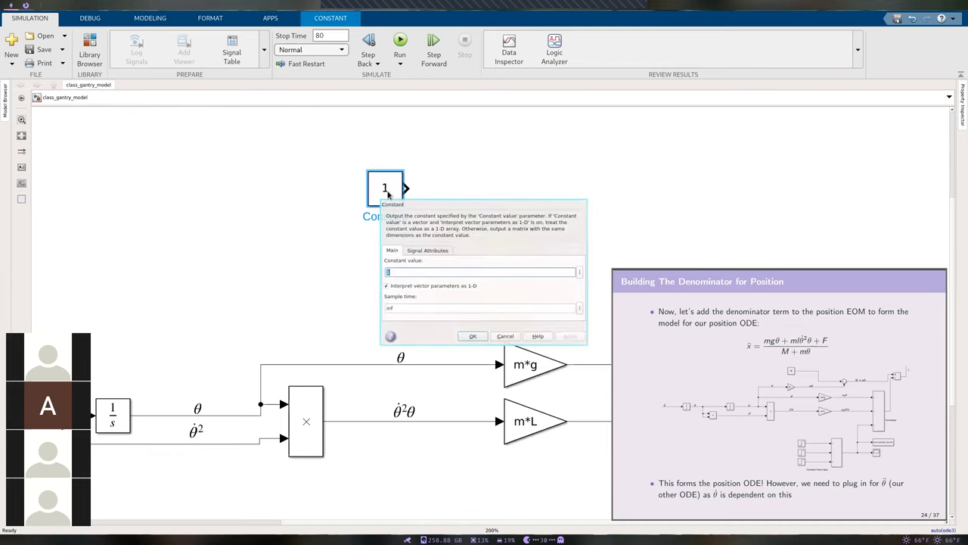
text(M)
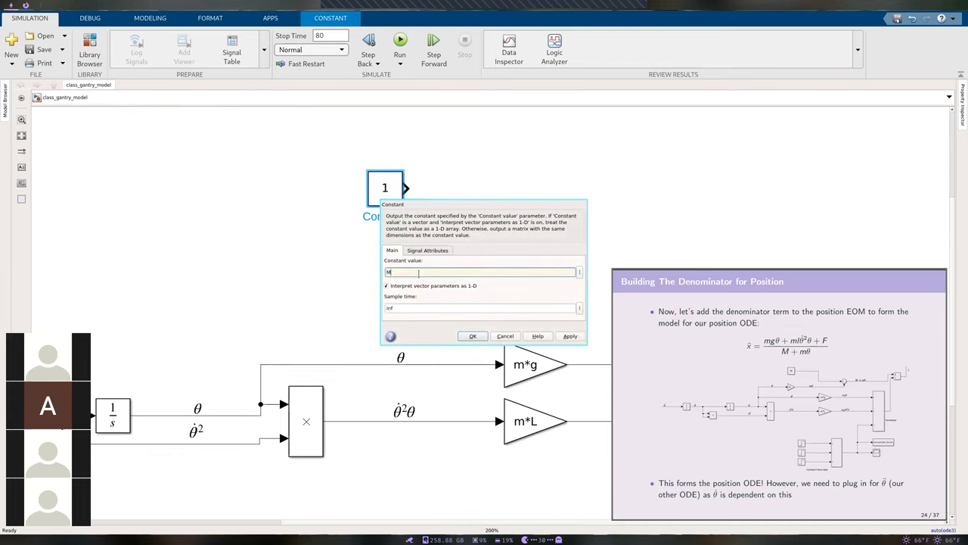
click(570, 338)
click(472, 336)
click(401, 270)
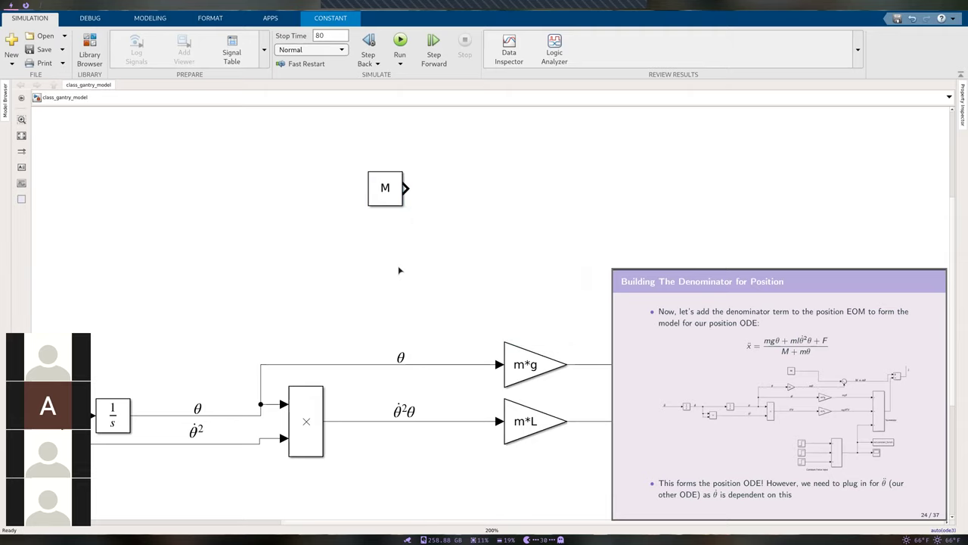
Step: Add a Sum block beyond the M constant, connect M to its first input, and move the Sum farther right
double_click(466, 247)
text(sum)
key(Return)
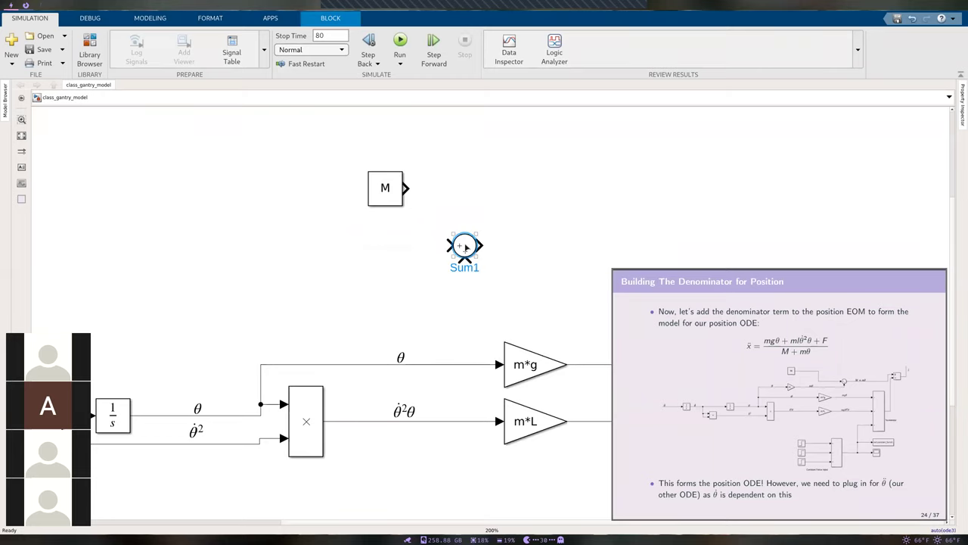
drag(466, 247, 533, 228)
drag(407, 188, 517, 227)
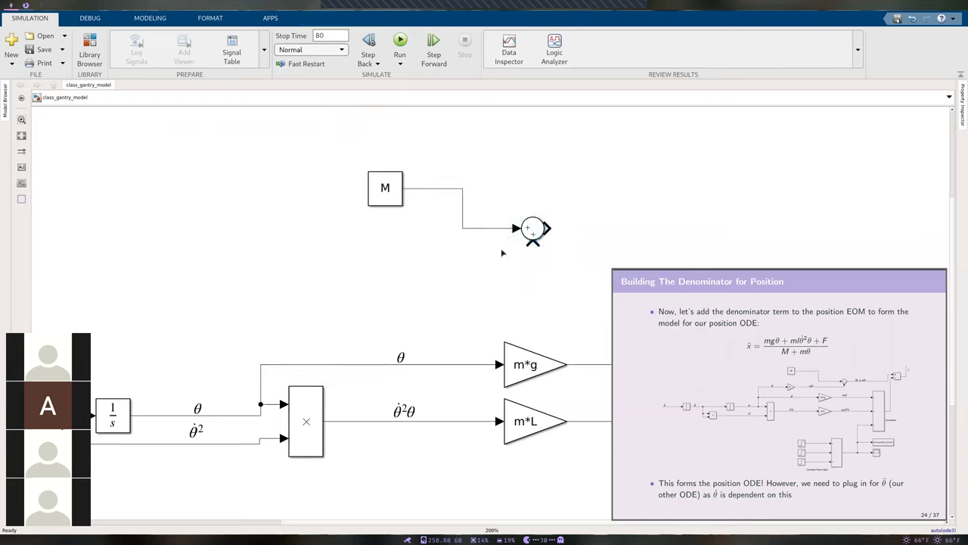
scroll(565, 240, right, 3)
drag(457, 222, 559, 227)
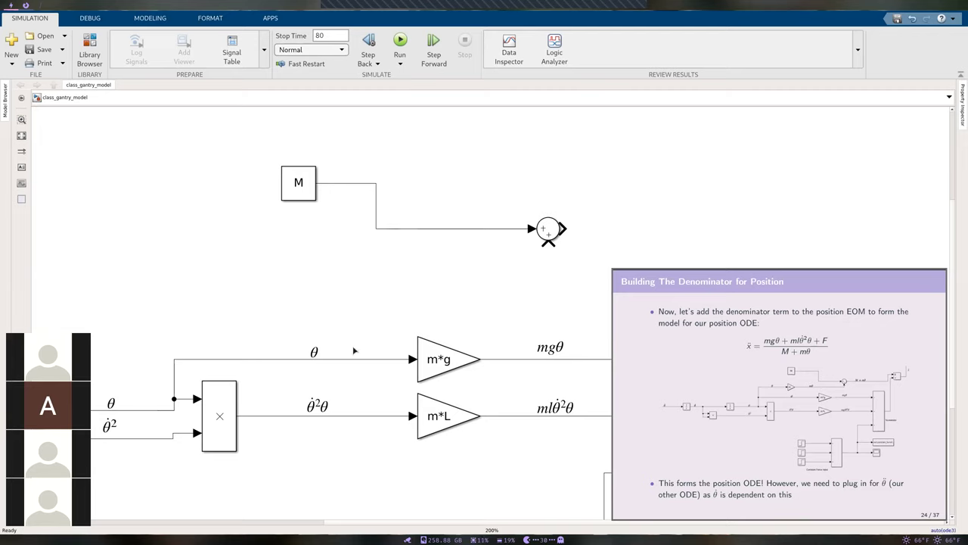
Step: Add a Gain block below the M constant and feed its input with a branch from the θ line
double_click(332, 285)
text(gain)
key(Return)
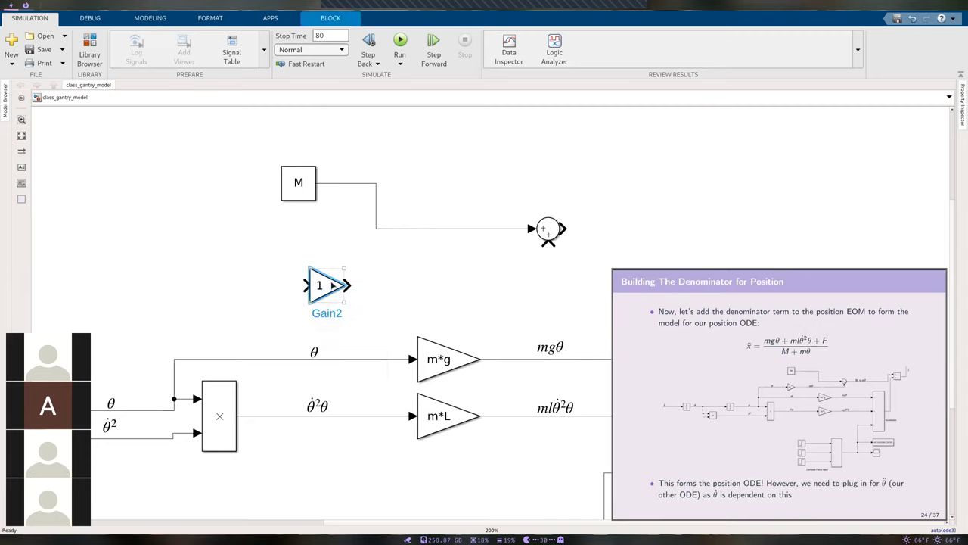
mouse_move(325, 285)
mouse_down()
mouse_move(296, 271)
mouse_move(151, 292)
mouse_move(174, 362)
mouse_up()
scroll(296, 376, left, 4)
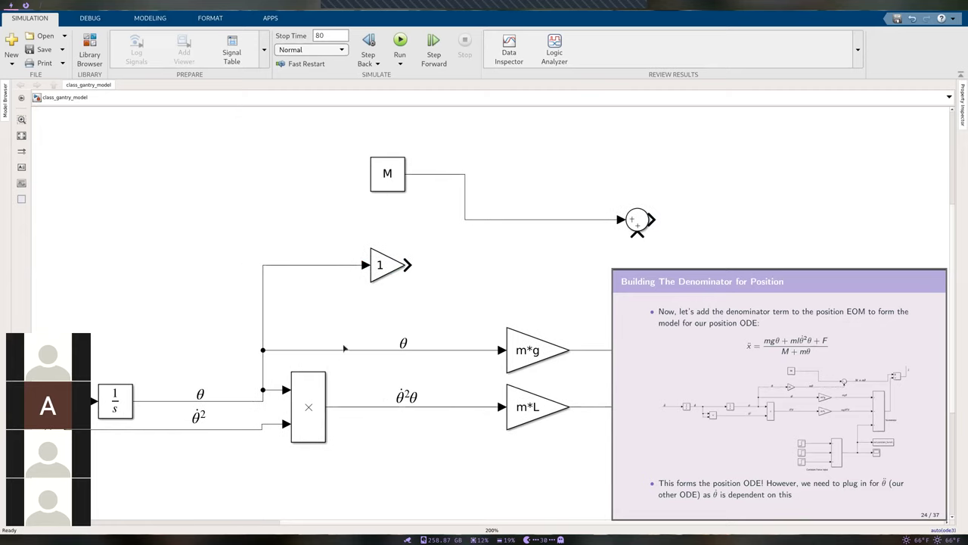
scroll(422, 300, right, 1)
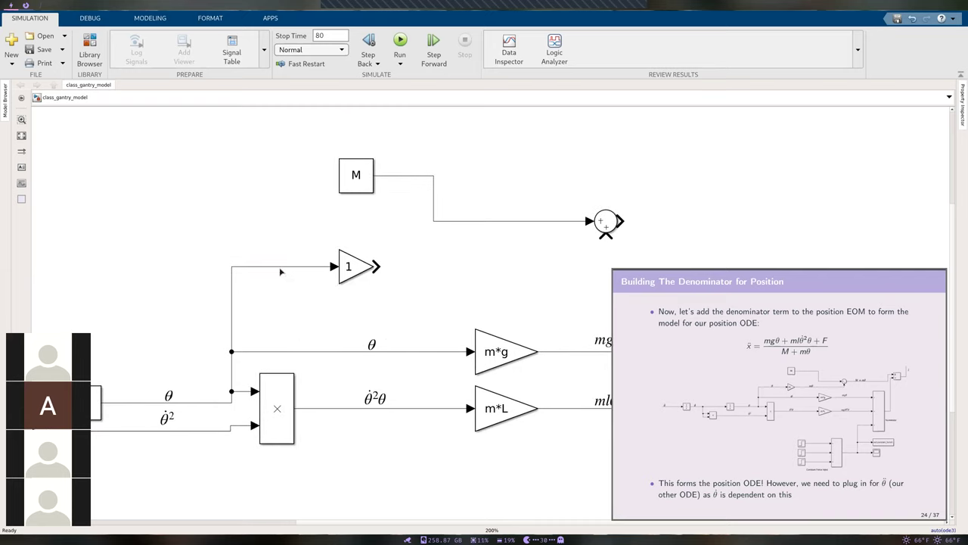
Step: Set the new block's gain to m and place a copy of the θ label above its input line
double_click(352, 266)
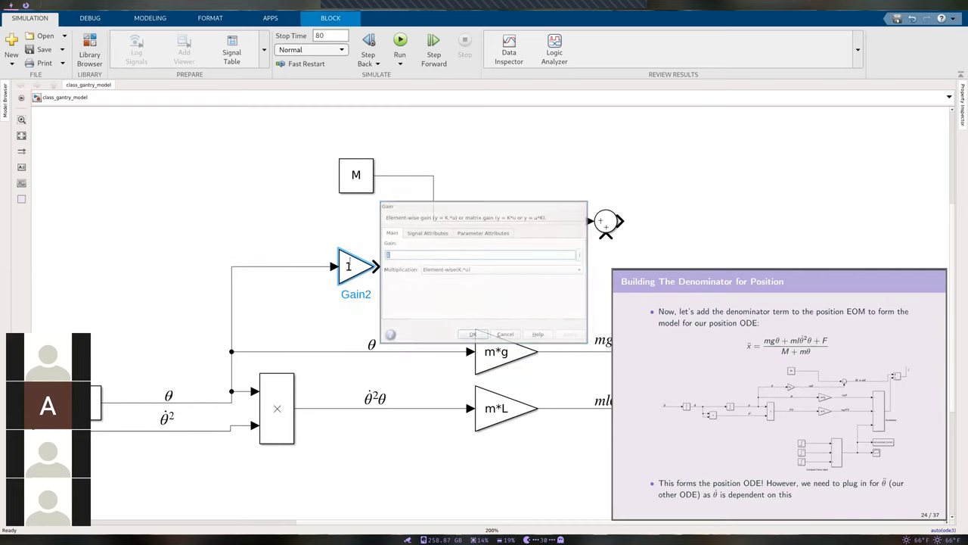
text(m)
key(Return)
click(440, 302)
mouse_move(169, 396)
mouse_down()
mouse_move(204, 303)
mouse_move(270, 261)
mouse_up()
click(298, 319)
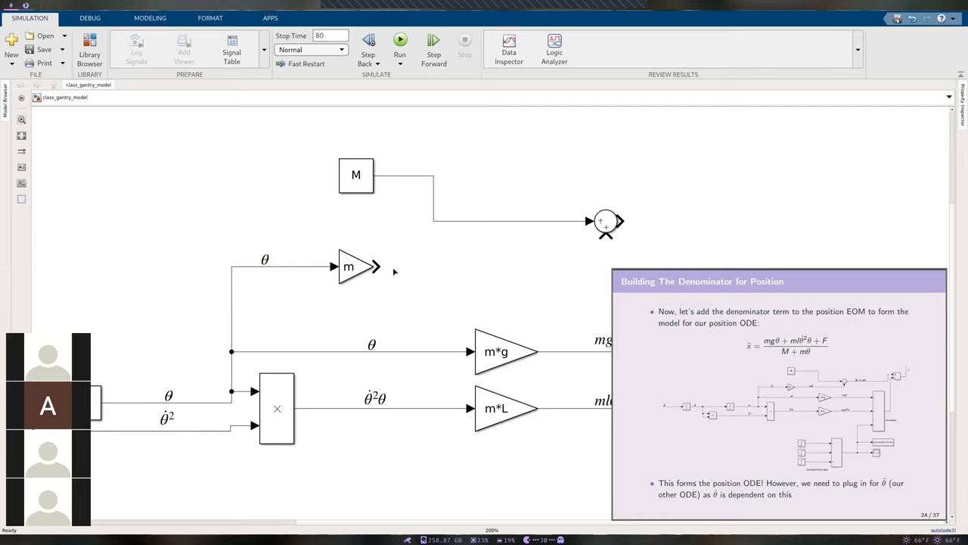
Step: Connect the m gain's output to the Sum block's lower input and label that line mθ using a copied θ label
click(354, 269)
drag(378, 265, 605, 237)
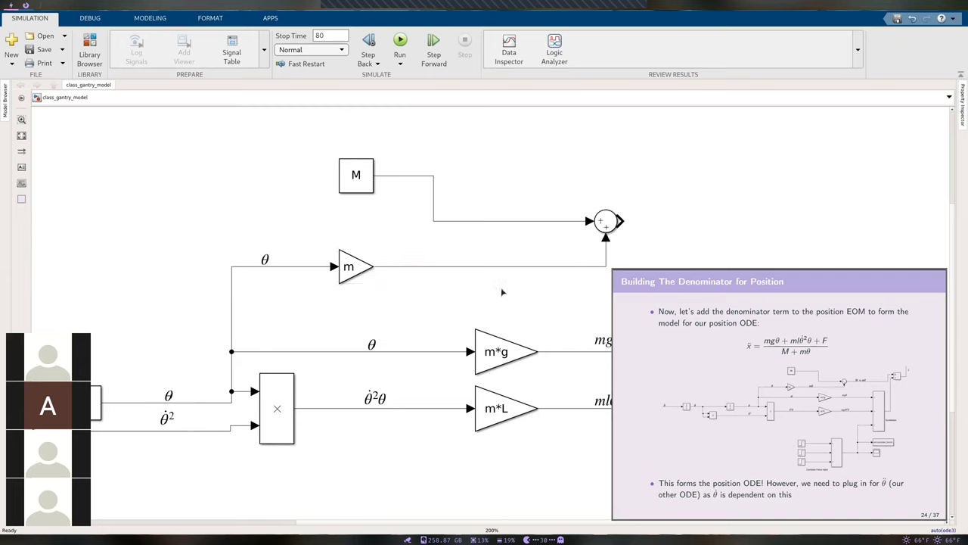
drag(265, 259, 454, 258)
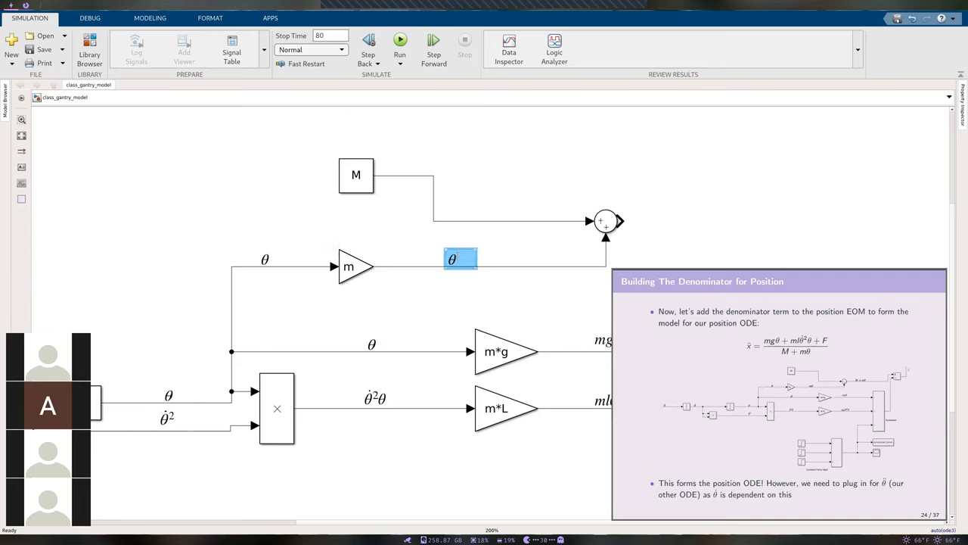
double_click(453, 259)
text(m\theta)
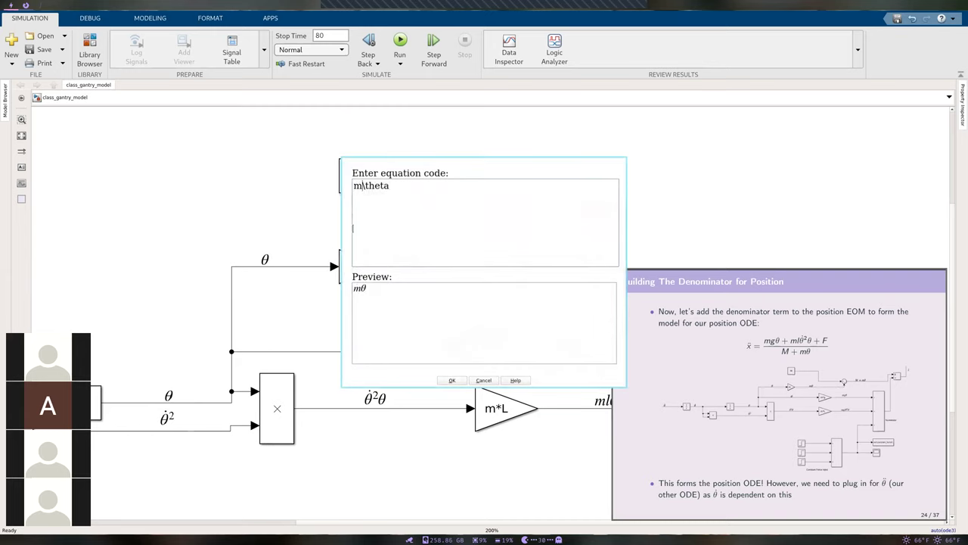
click(454, 380)
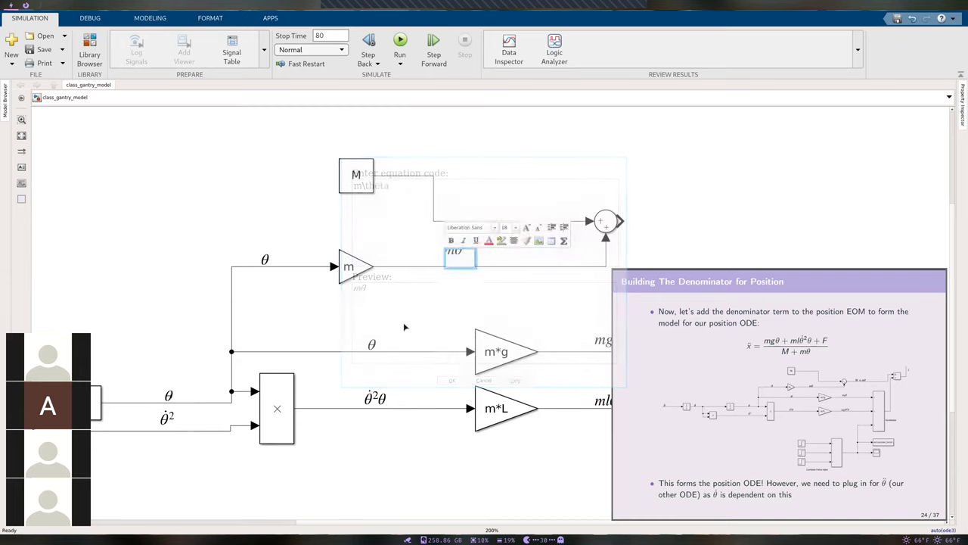
Step: Check the enlarged denominator slide, then draw an open-ended output line to the right from the Sum block adding M and mθ
scroll(412, 303, right, 3)
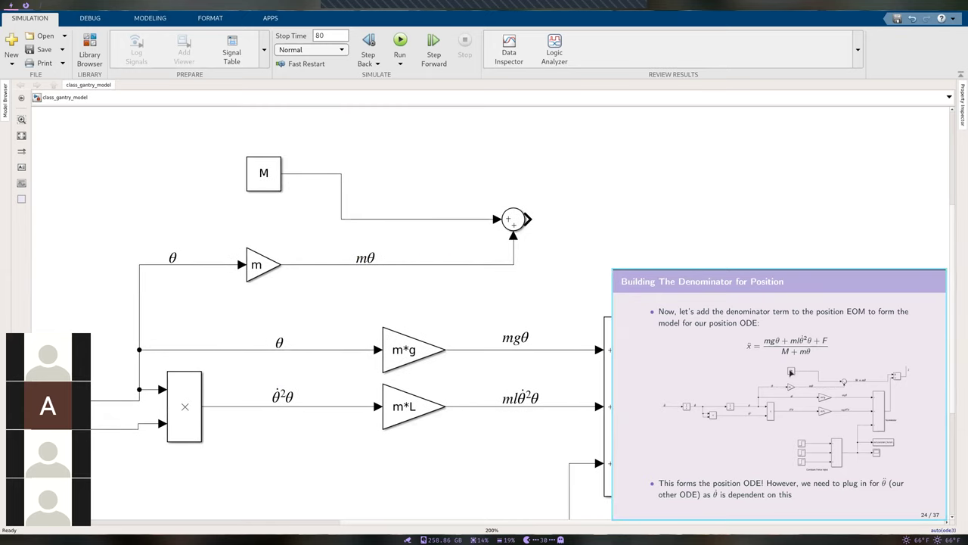
key(F5)
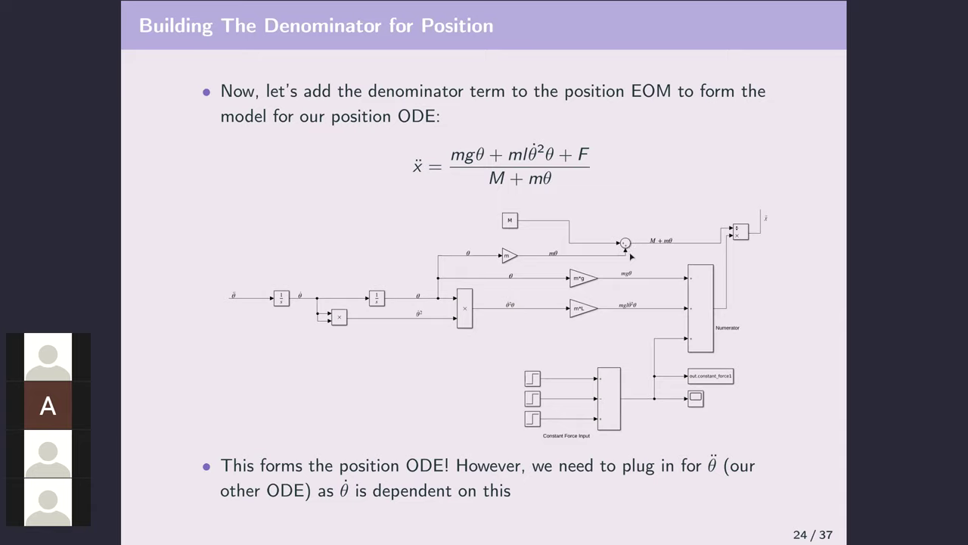
key(Escape)
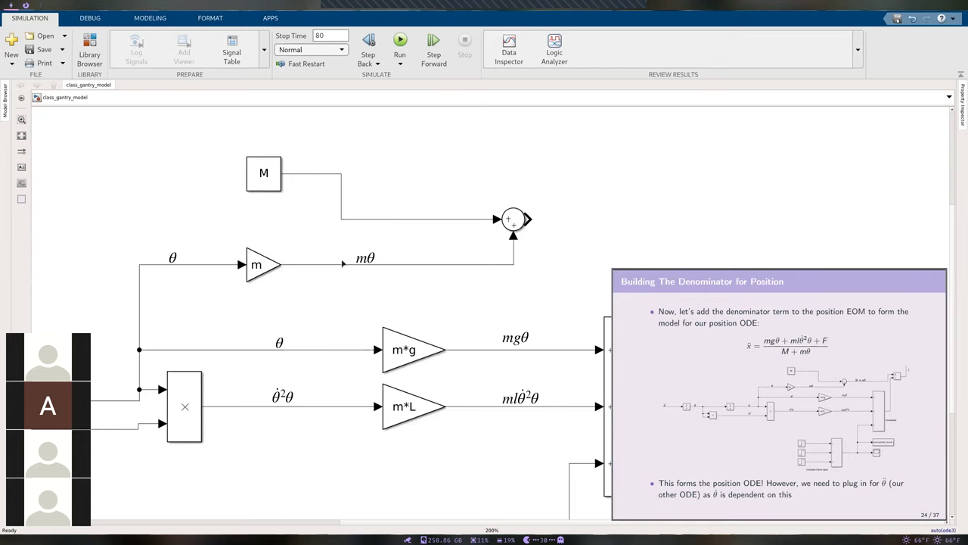
drag(532, 281, 349, 259)
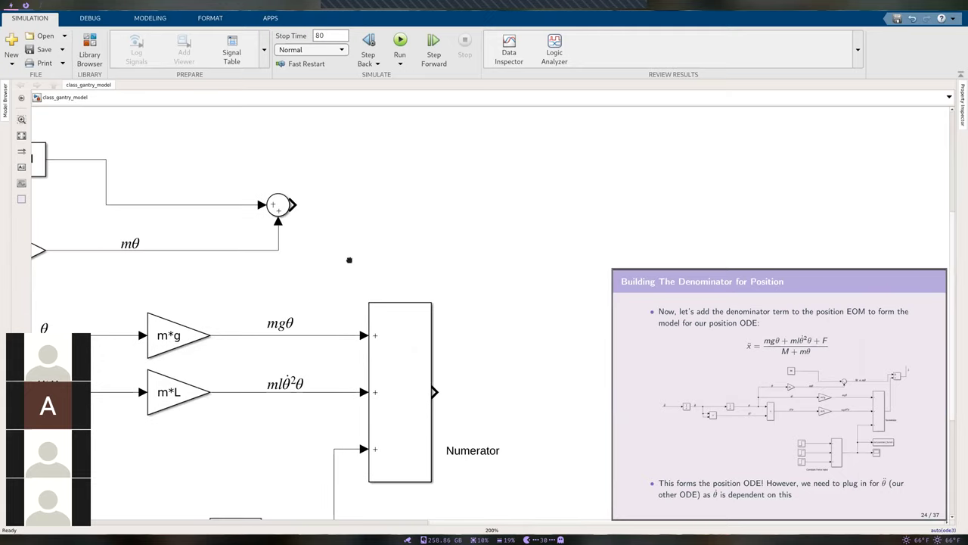
drag(294, 205, 430, 204)
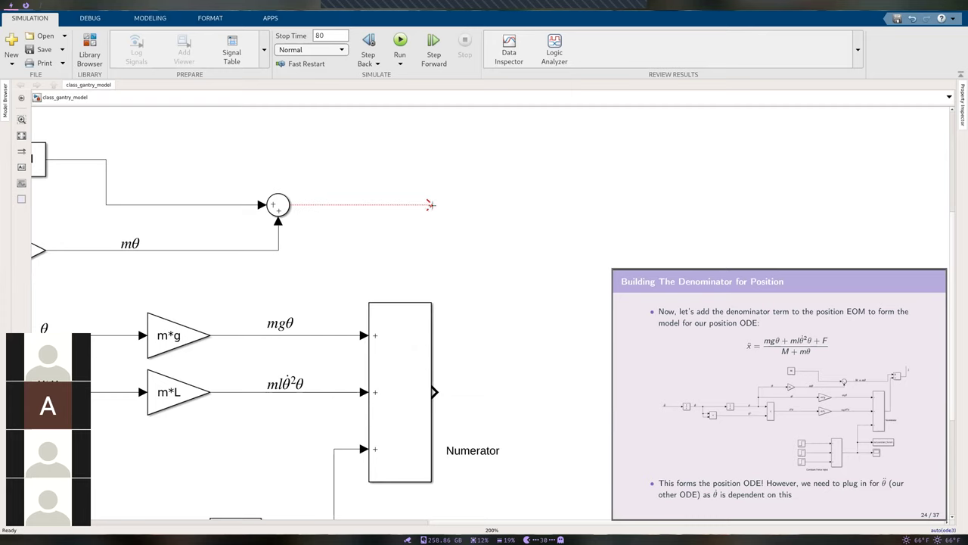
Step: Copy the mθ label above the Sum block's output line, change its equation to M + m\theta, and widen it to fit
scroll(306, 308, up, 2)
drag(175, 284, 400, 235)
double_click(399, 235)
double_click(387, 234)
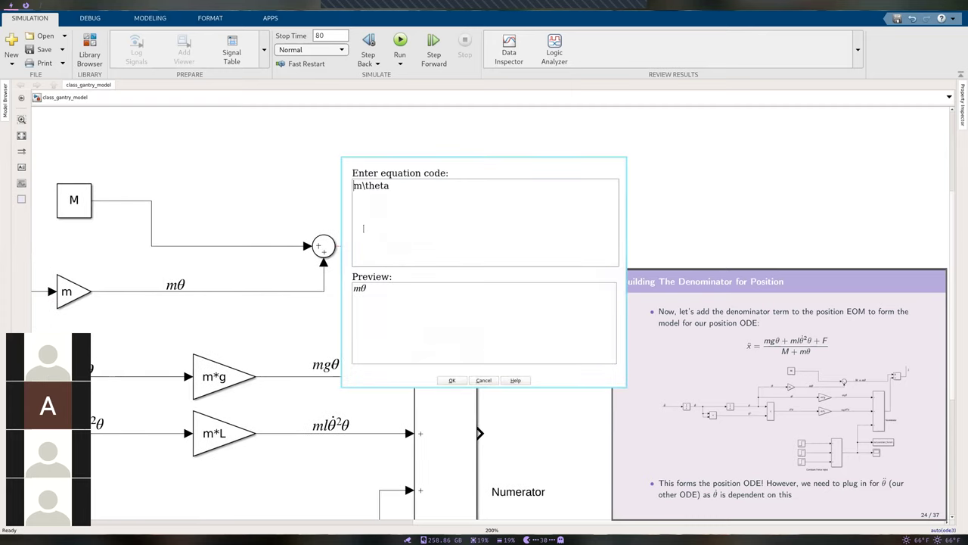
text(M +)
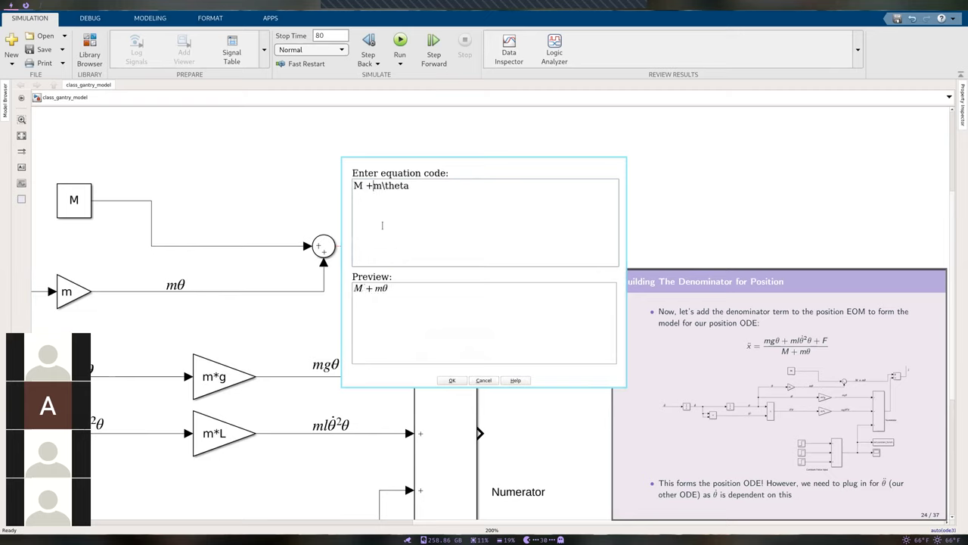
click(452, 380)
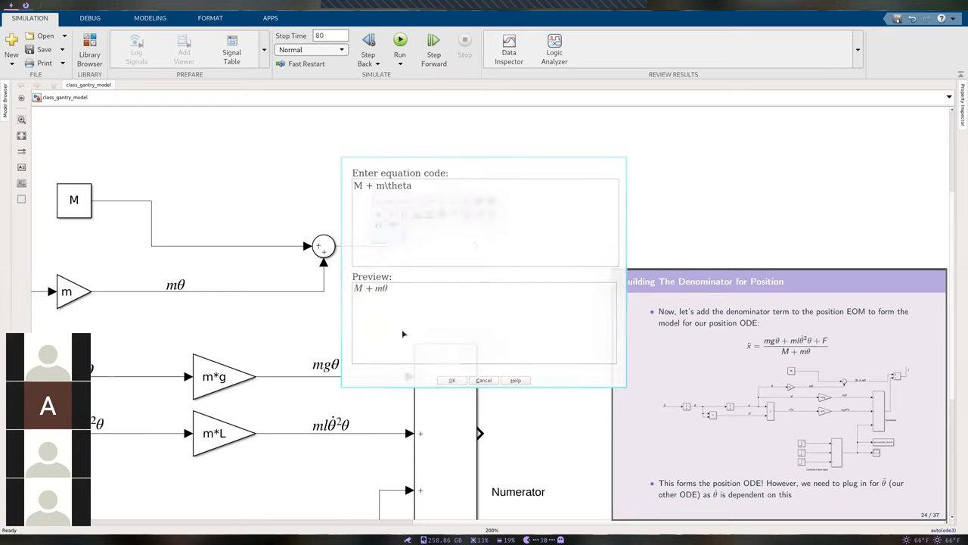
click(384, 235)
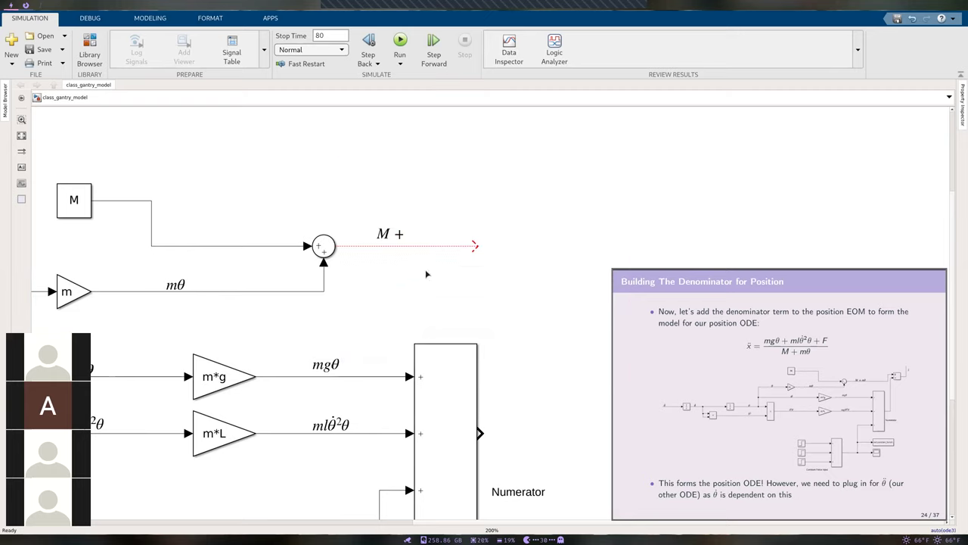
drag(382, 231, 406, 221)
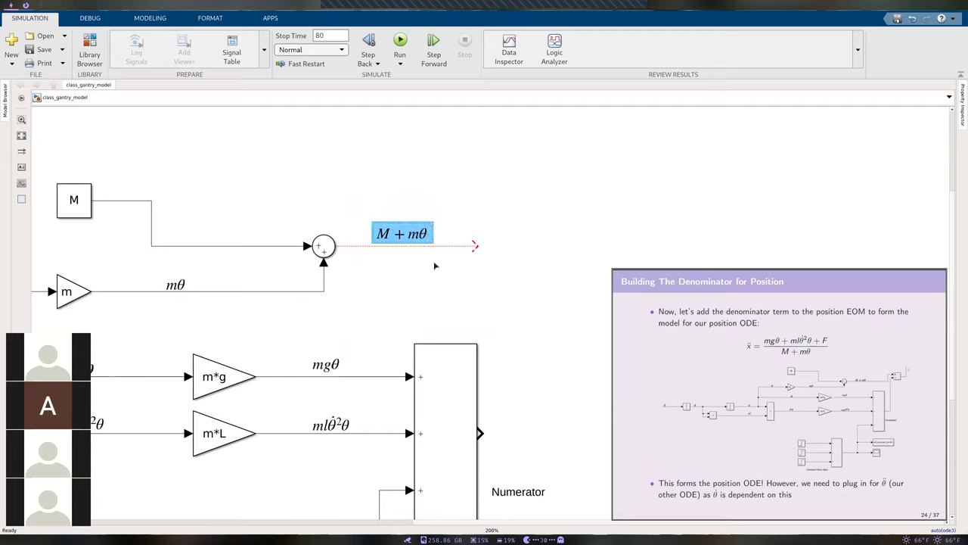
Step: Insert a Divide block just past the open end of the M + mθ signal line
click(441, 286)
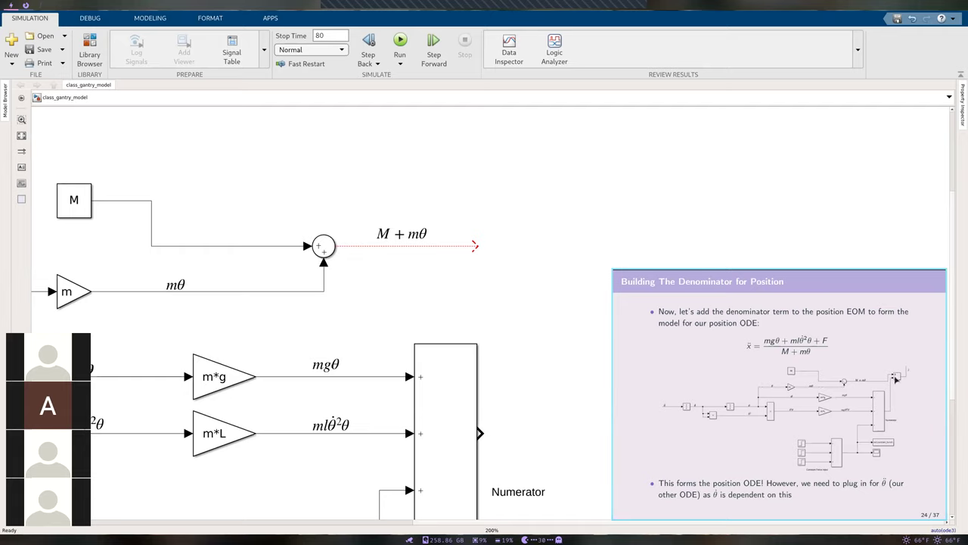
double_click(507, 274)
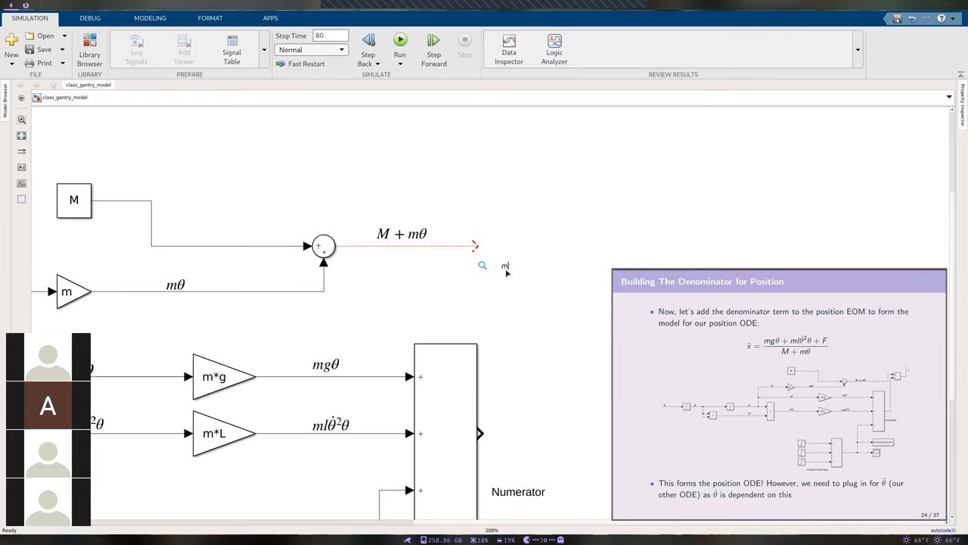
text(mult)
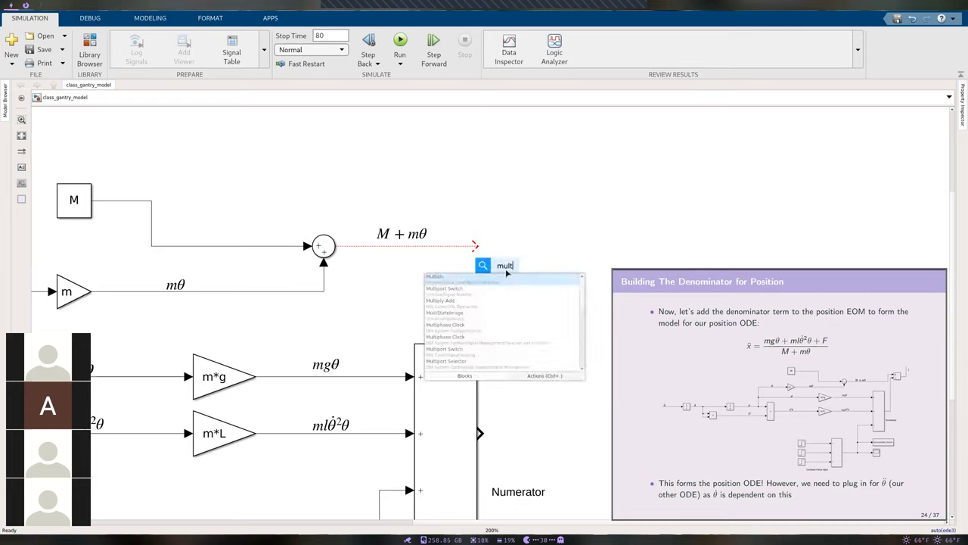
key(BackSpace)
key(BackSpace)
key(BackSpace)
key(BackSpace)
text(divi)
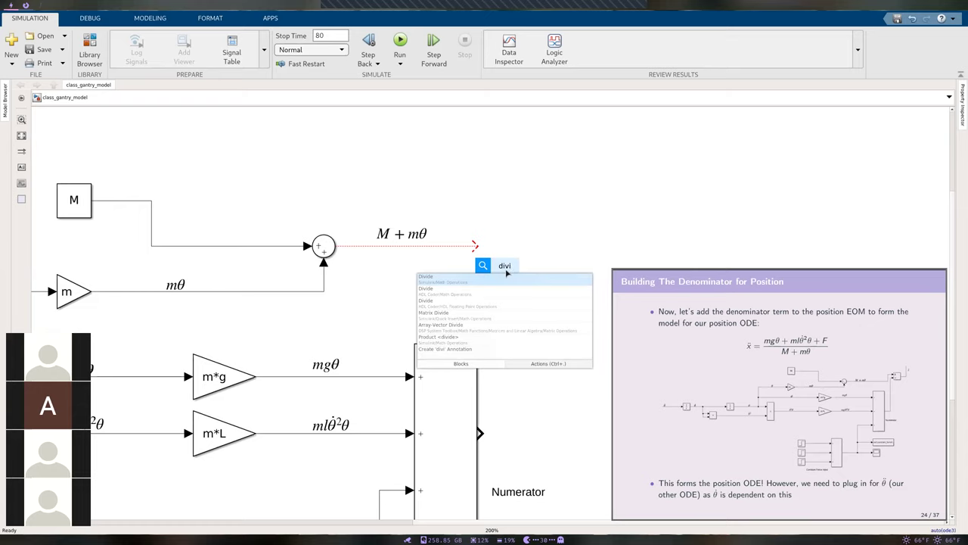
key(Return)
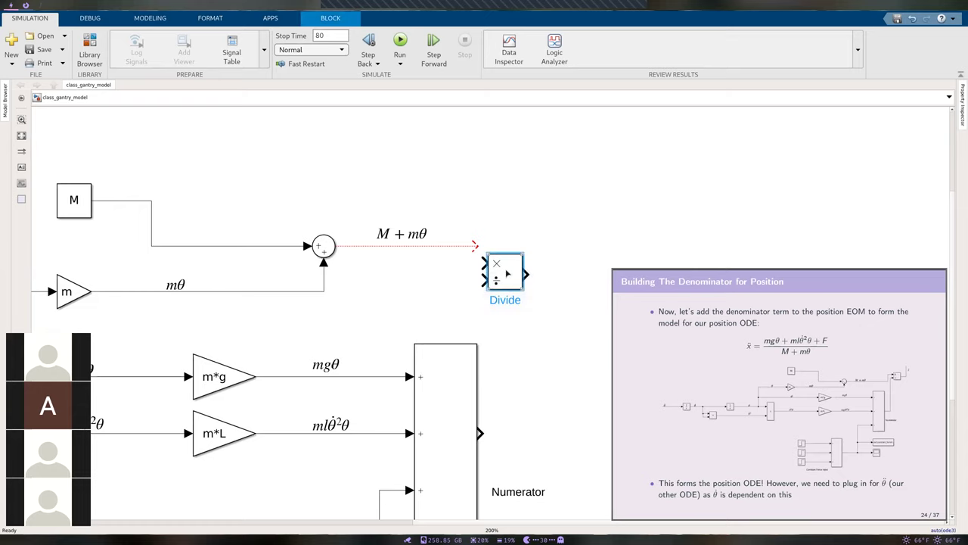
drag(506, 273, 519, 274)
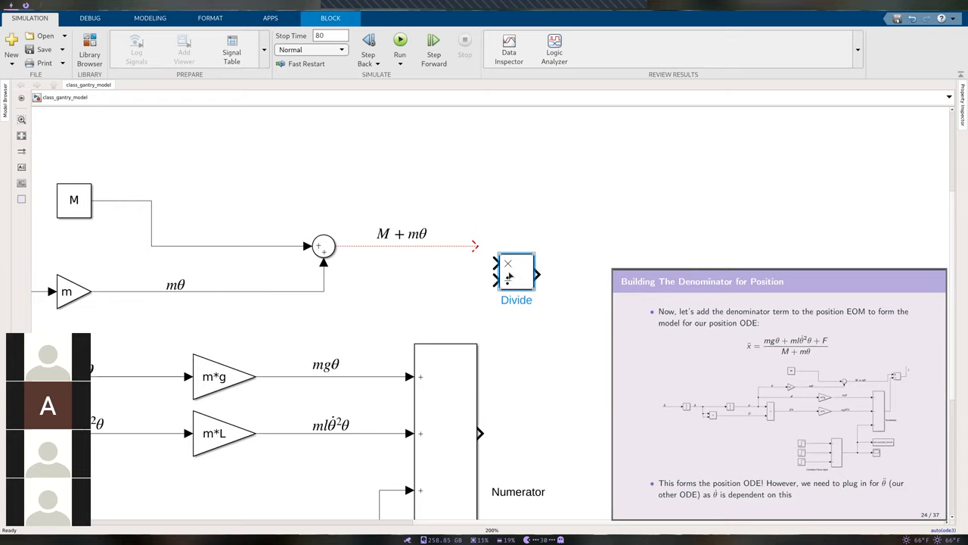
Step: Set the Divide block's number of inputs to /* so the upper input divides and the lower one multiplies
double_click(509, 270)
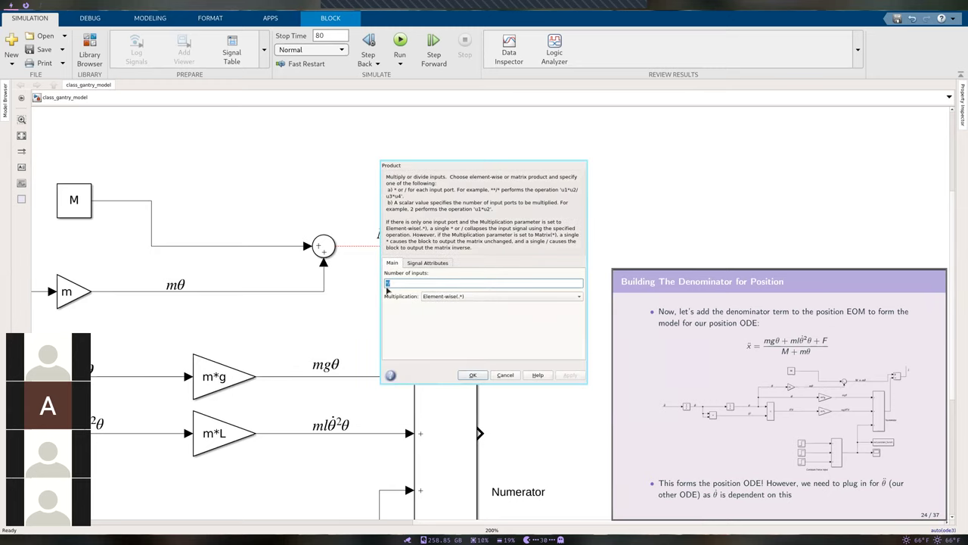
text(*)
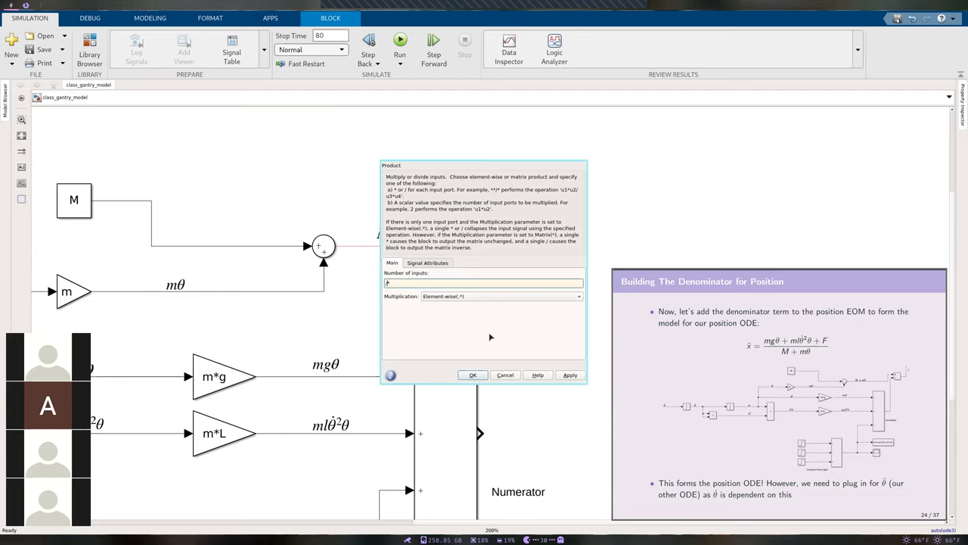
click(472, 374)
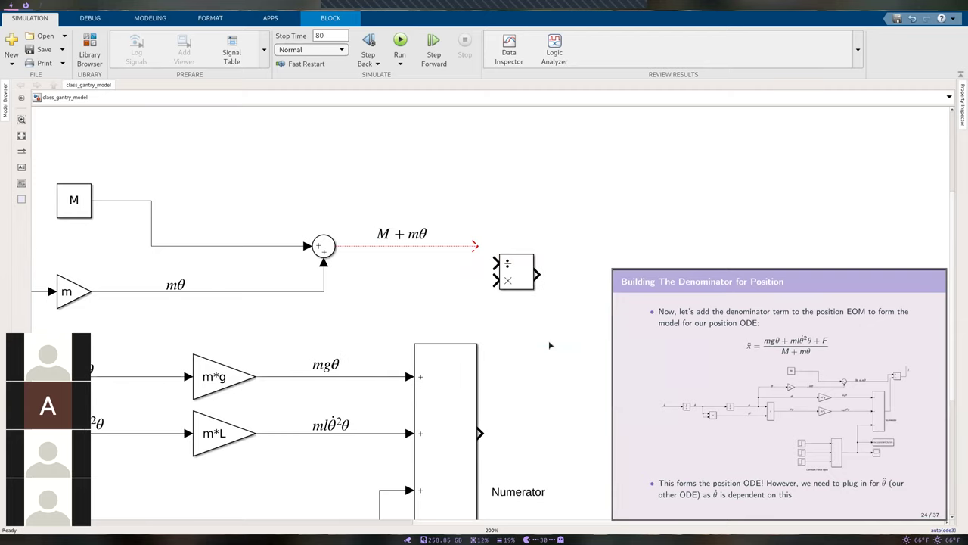
Step: Align the Divide block with the M + mθ line to connect its ÷ input, and wire the Numerator block's output to its × input
click(511, 266)
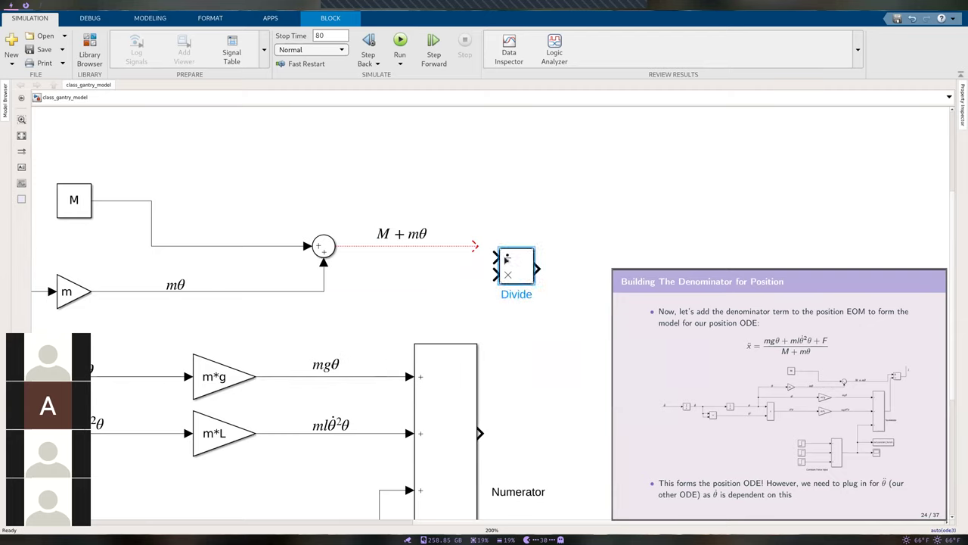
drag(517, 270, 496, 246)
click(421, 260)
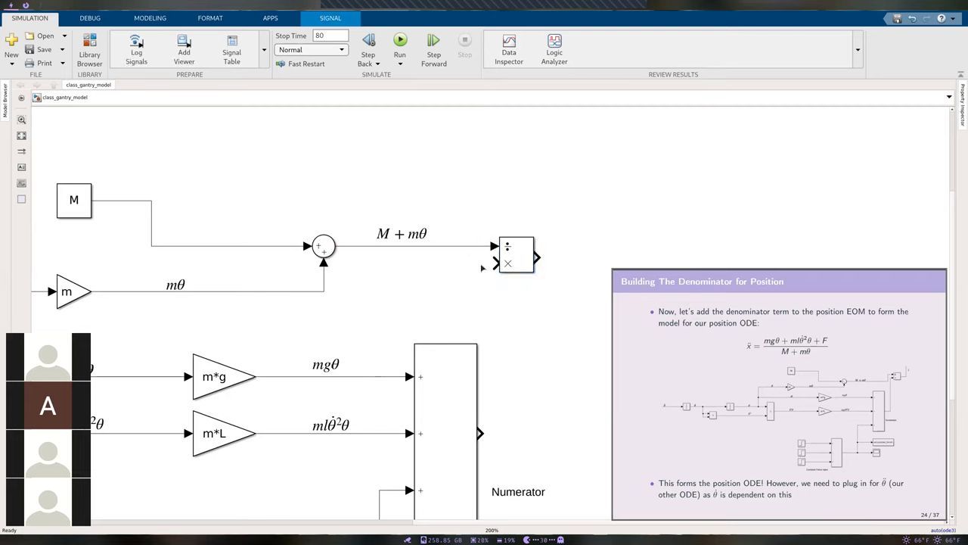
click(523, 261)
drag(523, 261, 569, 258)
click(552, 286)
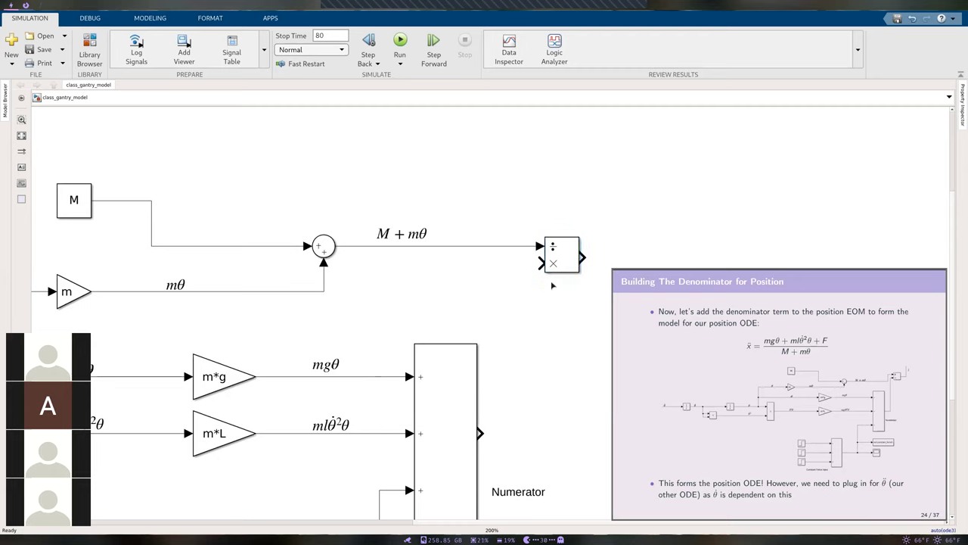
drag(540, 262, 483, 432)
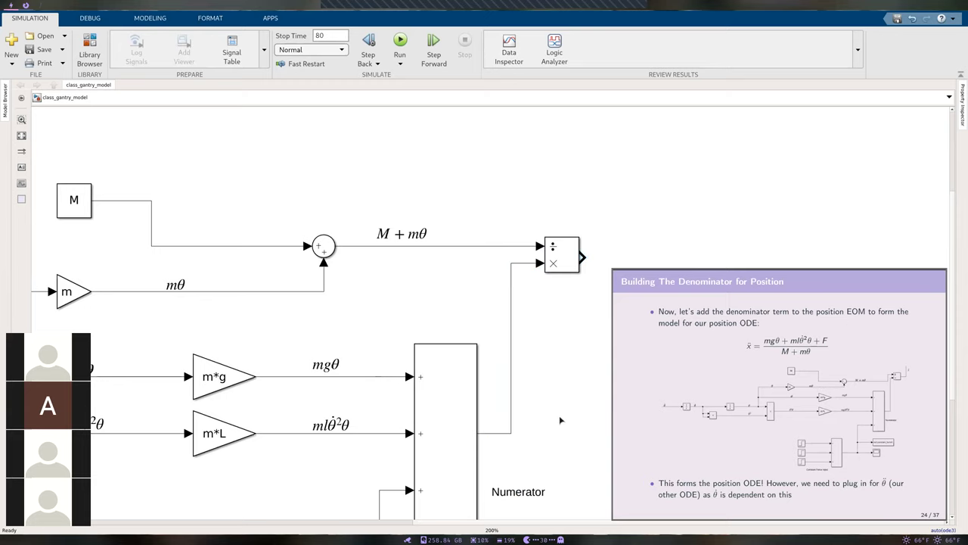
Step: Examine the numerator and denominator branches feeding the Divide block and compare them with the position ODE on the slide
scroll(560, 420, down, 5)
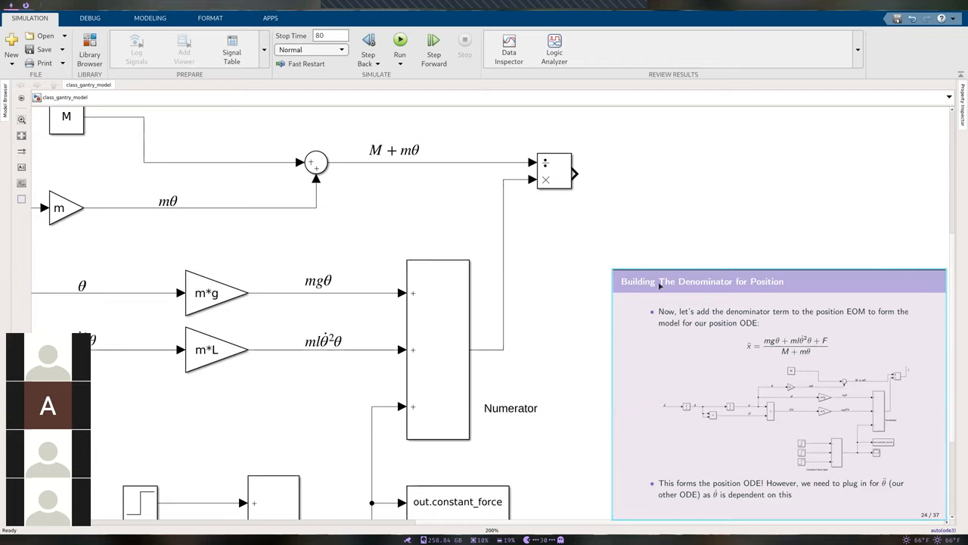
scroll(523, 348, down, 5)
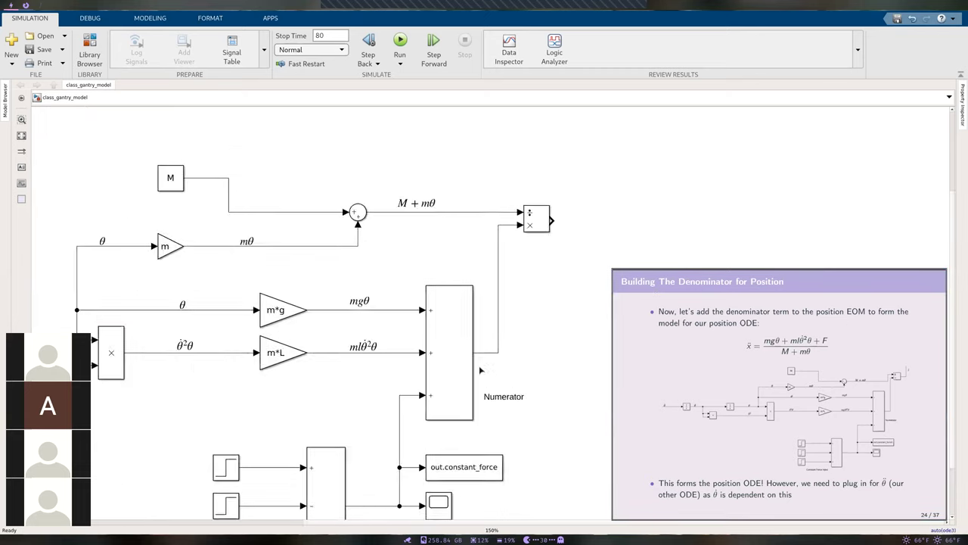
drag(575, 452, 40, 244)
click(379, 381)
scroll(389, 288, right, 5)
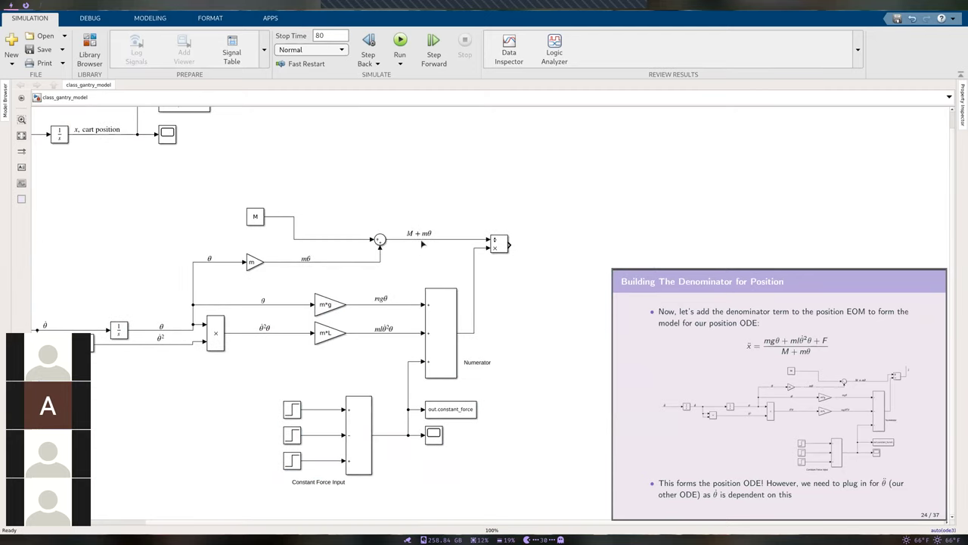
drag(428, 260, 192, 199)
click(454, 212)
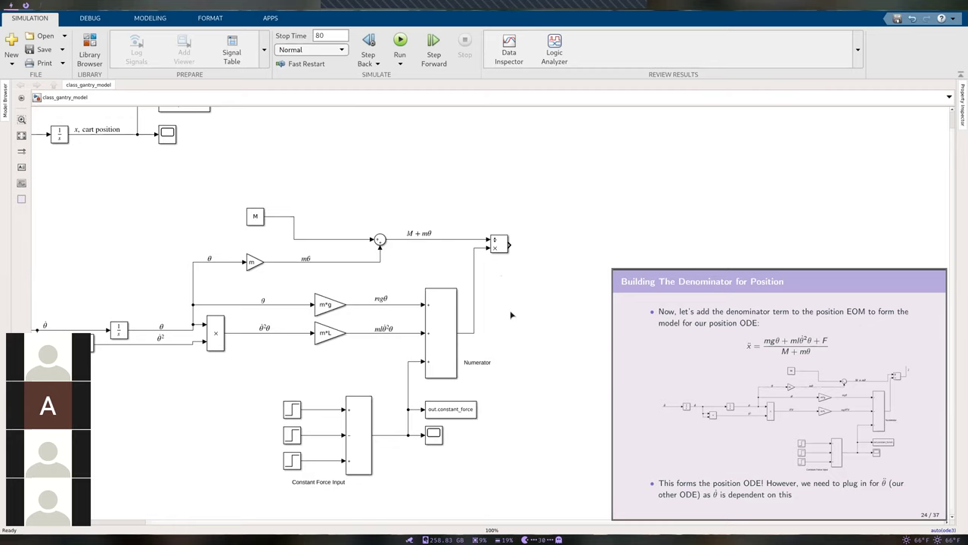
scroll(508, 322, up, 3)
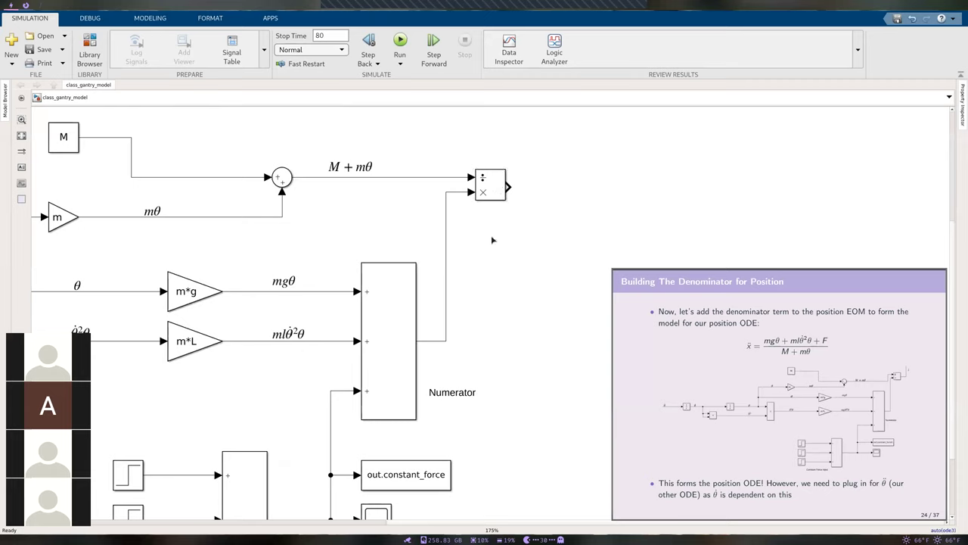
Step: Check the Divide block's input sign setting in its parameters, leaving it as it is
double_click(488, 184)
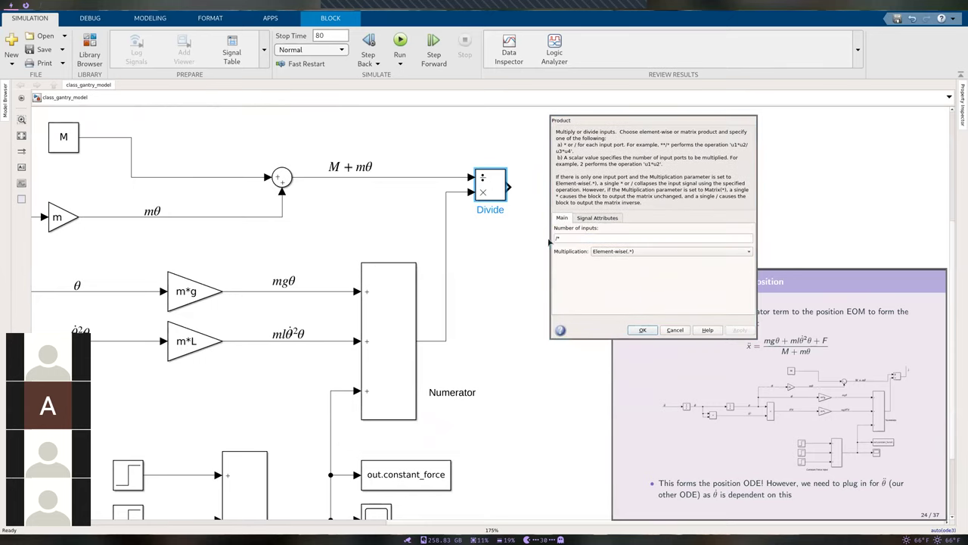
click(671, 330)
click(560, 309)
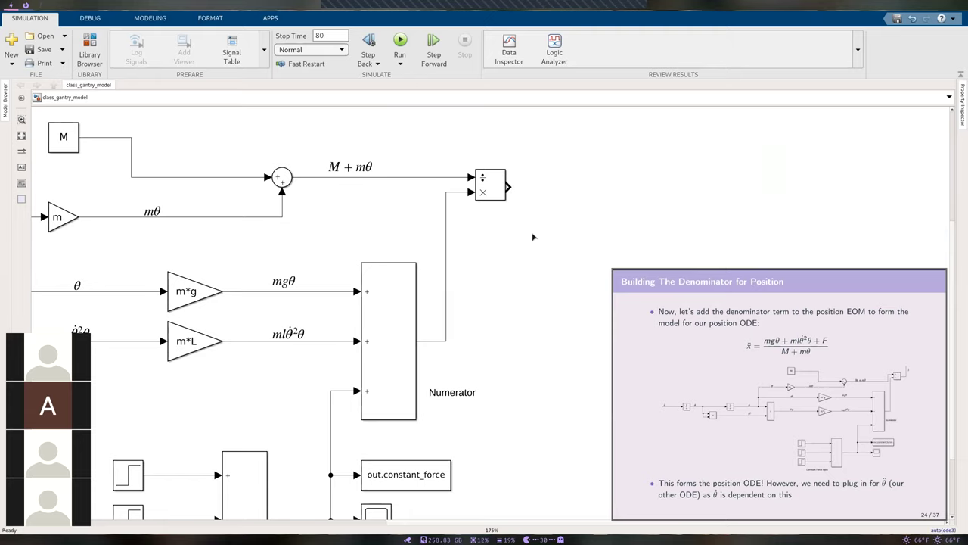
Step: Draw an open-ended output line from the Divide block, running right and then upward
drag(540, 217, 479, 262)
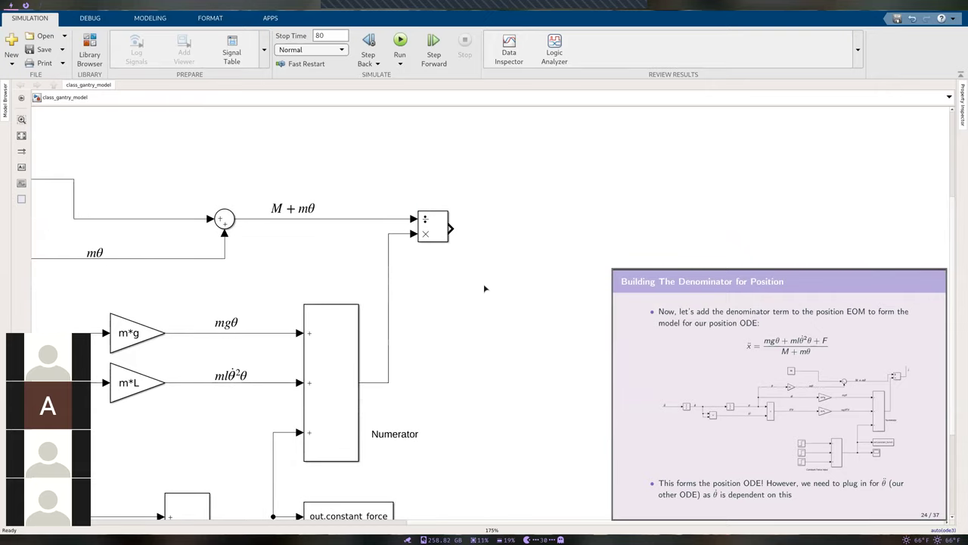
drag(450, 227, 500, 173)
click(751, 358)
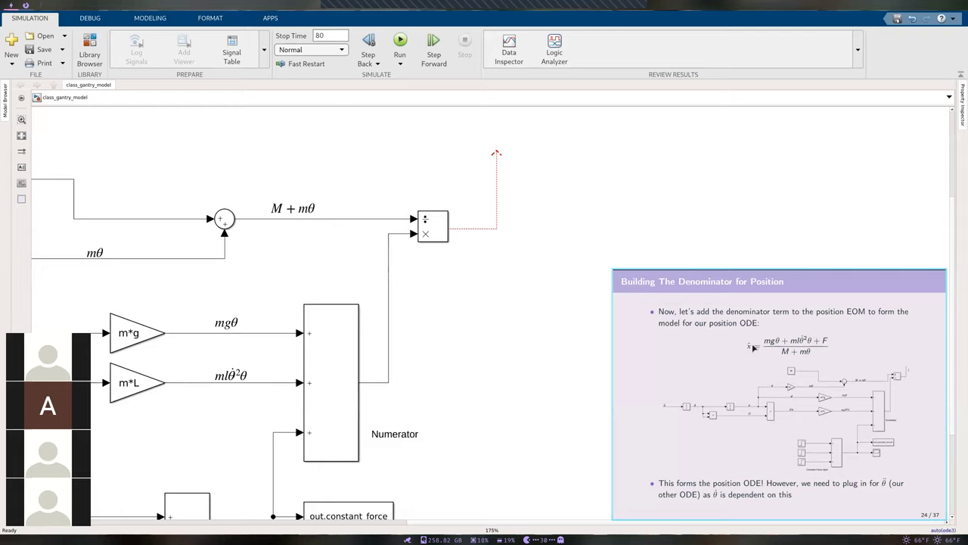
click(570, 287)
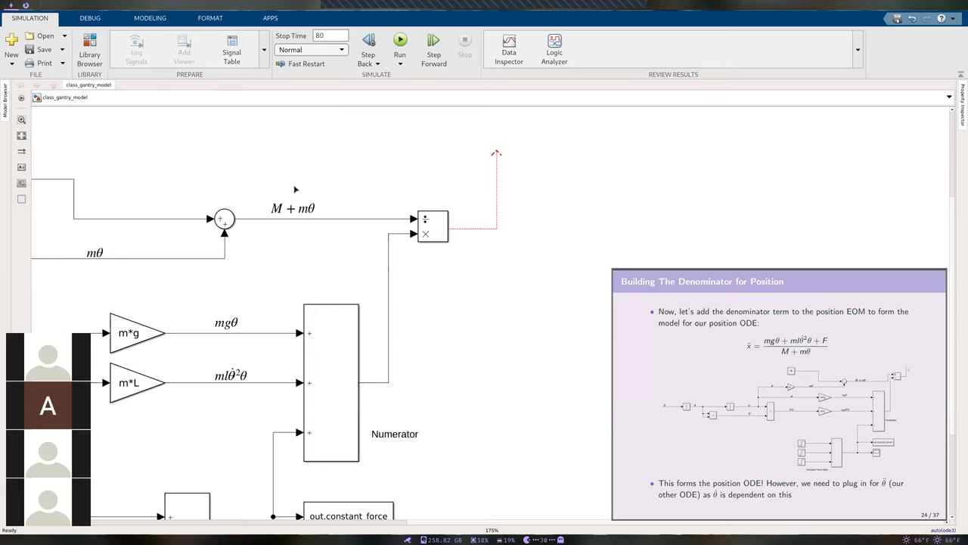
Step: Add an equation annotation \ddot{x} just right of the Divide block's open output line
click(21, 168)
click(511, 211)
click(591, 188)
click(591, 188)
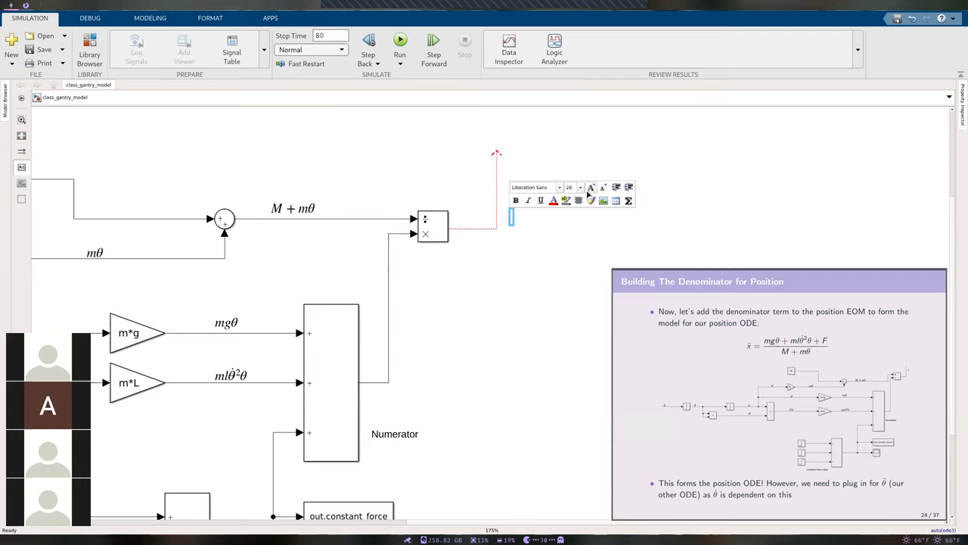
click(628, 200)
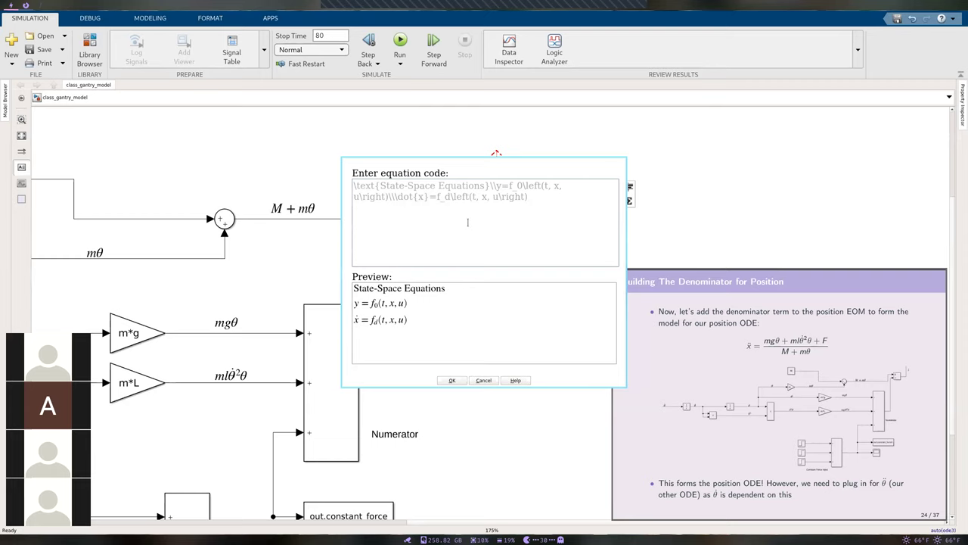
text(\dd)
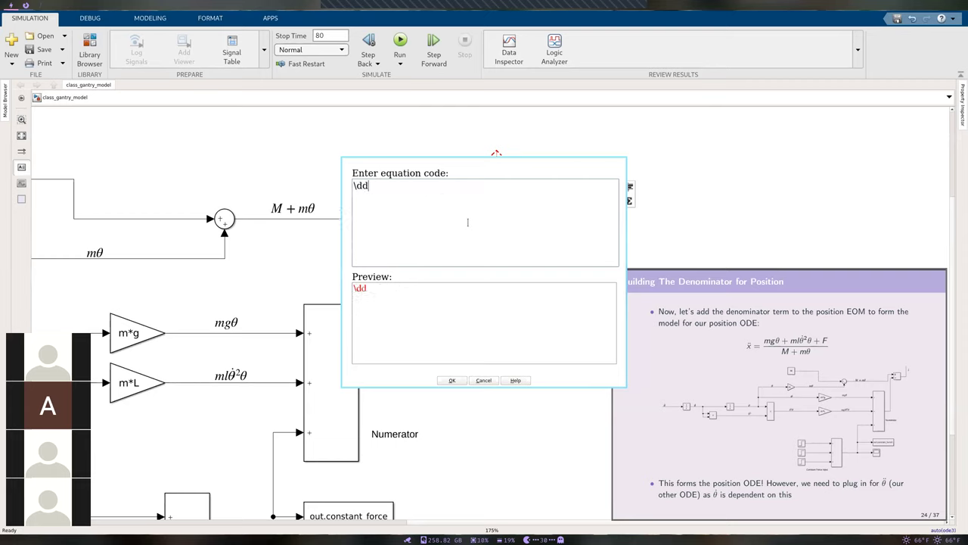
text(ot{x})
click(452, 380)
drag(521, 222, 514, 211)
click(511, 252)
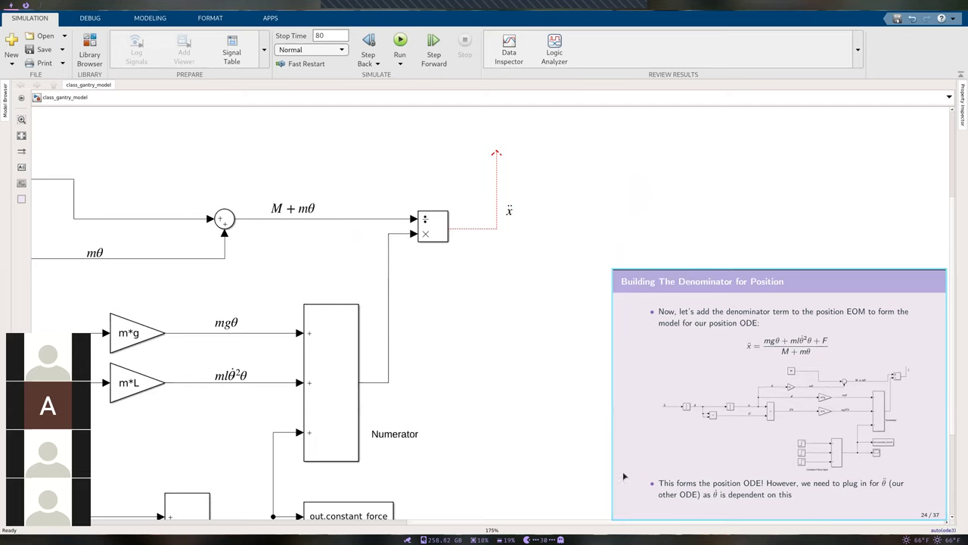
Step: Move the slide up beside the model and examine the open θ̈ Sum block and its integrator chain
drag(815, 485, 713, 277)
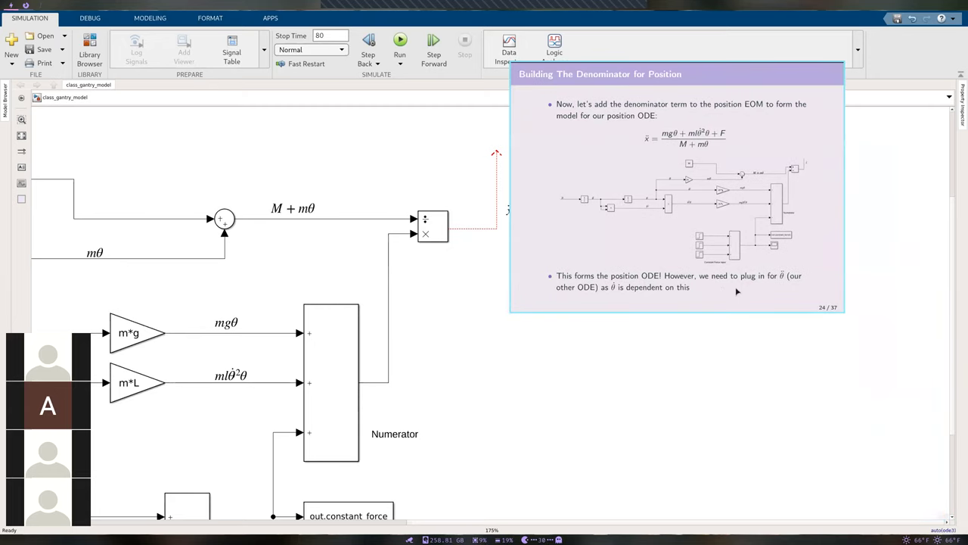
drag(631, 299, 731, 416)
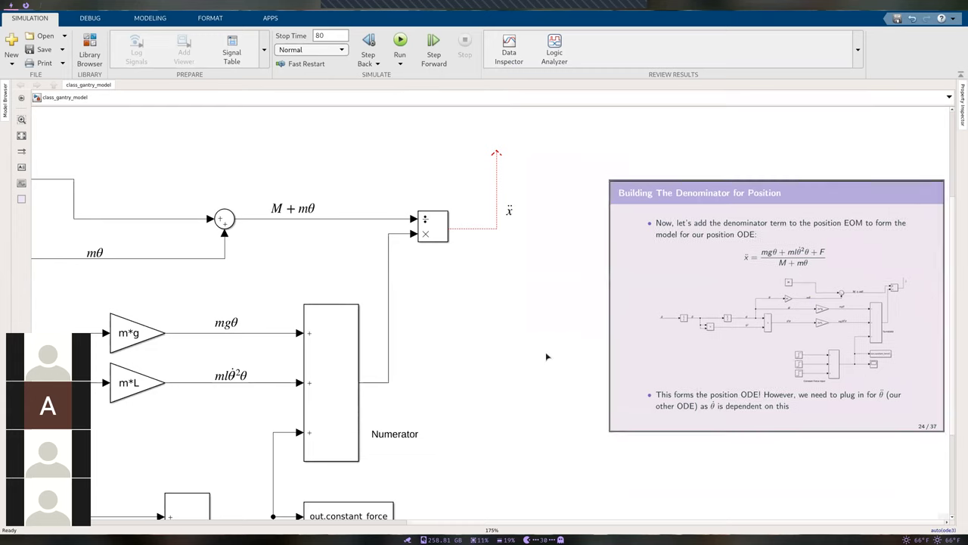
scroll(548, 357, down, 5)
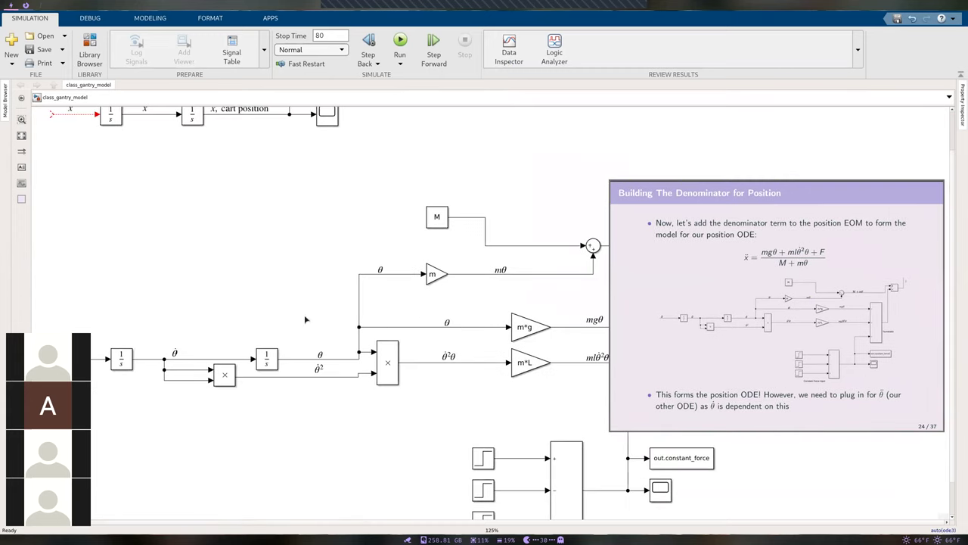
drag(292, 302, 449, 290)
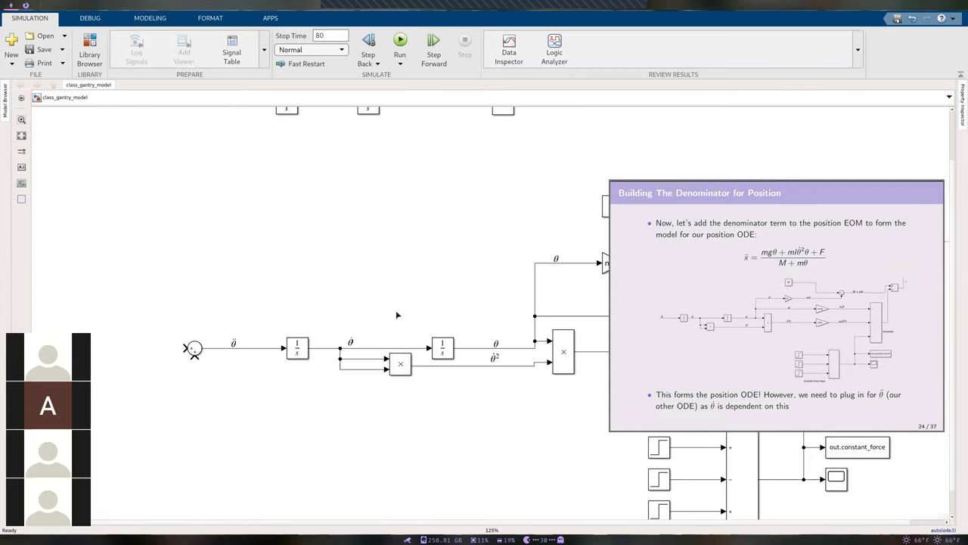
scroll(187, 304, up, 3)
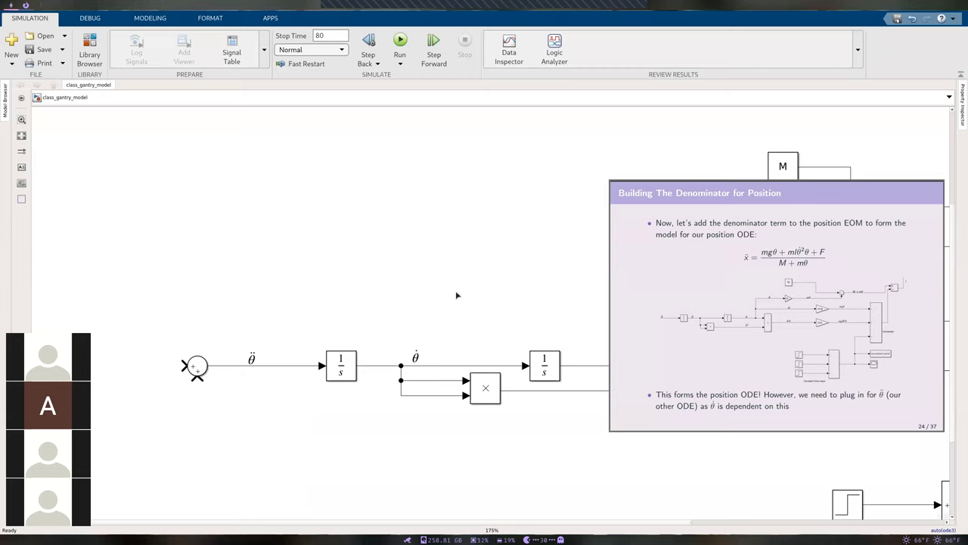
scroll(457, 294, down, 1)
Step: Advance through the Adding in θ̈ ODE slides to the -1/L and -g/L gain diagram, comparing the terms with the model
click(701, 316)
key(Right)
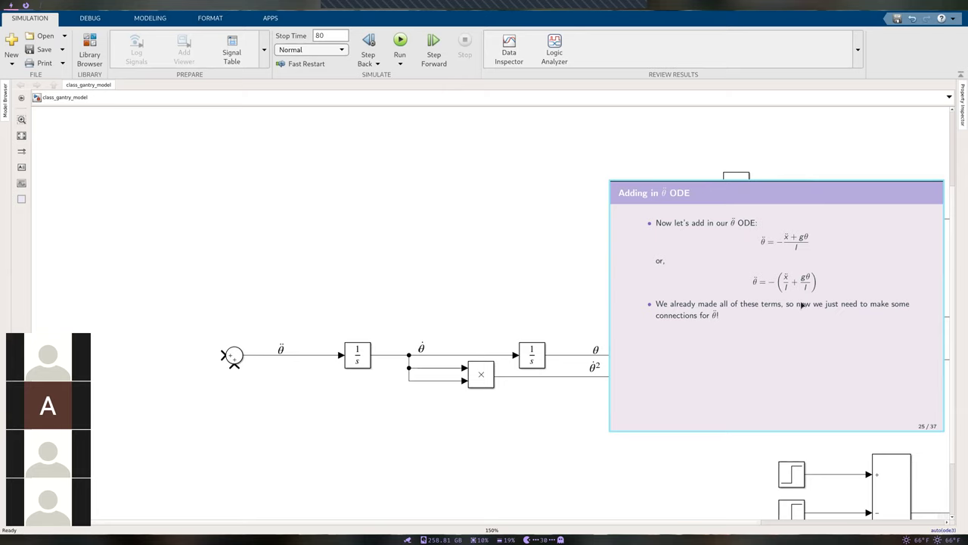
drag(515, 235, 249, 154)
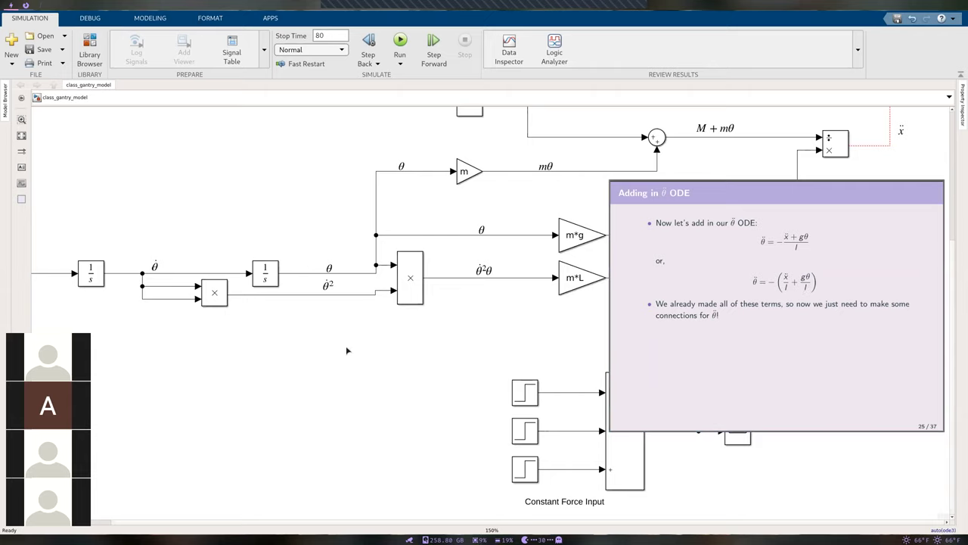
click(747, 310)
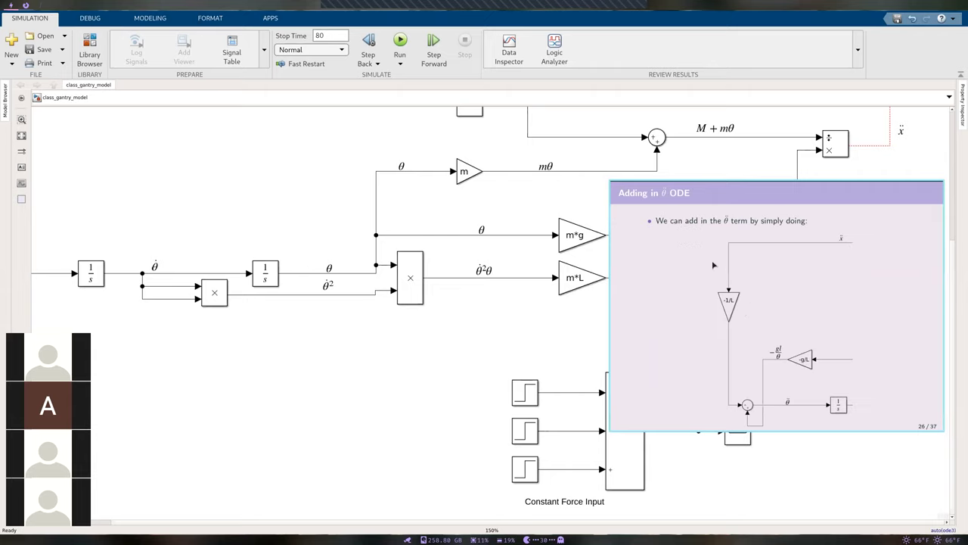
Step: Compare the θ̈ equation and the -1/L and -g/L gain diagram on the slides with the open θ̈ Sum block
scroll(534, 378, left, 5)
click(395, 279)
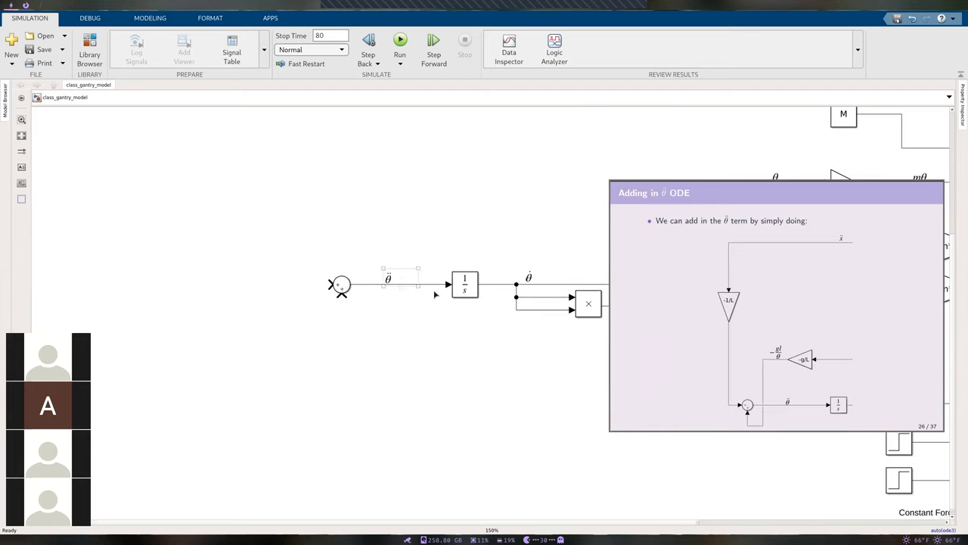
drag(555, 350, 510, 366)
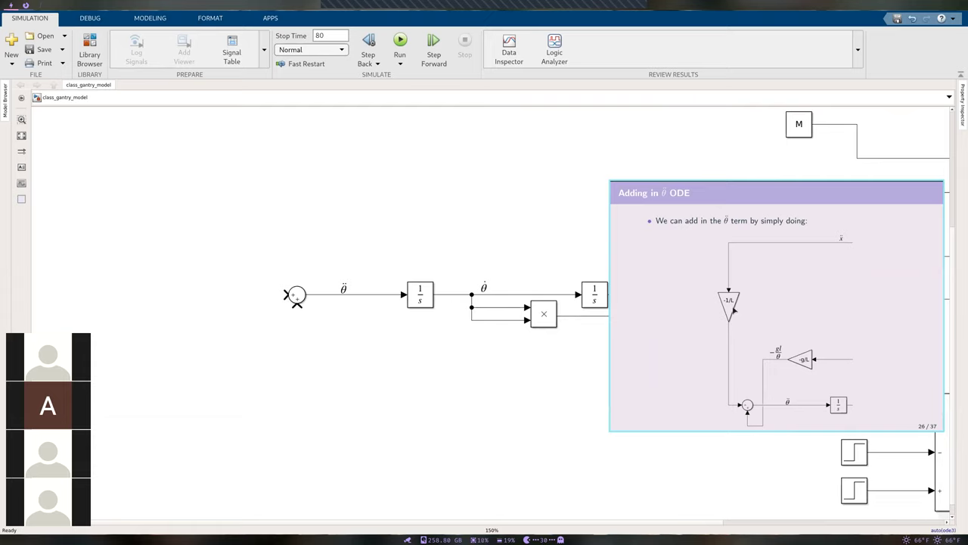
scroll(734, 309, up, 1)
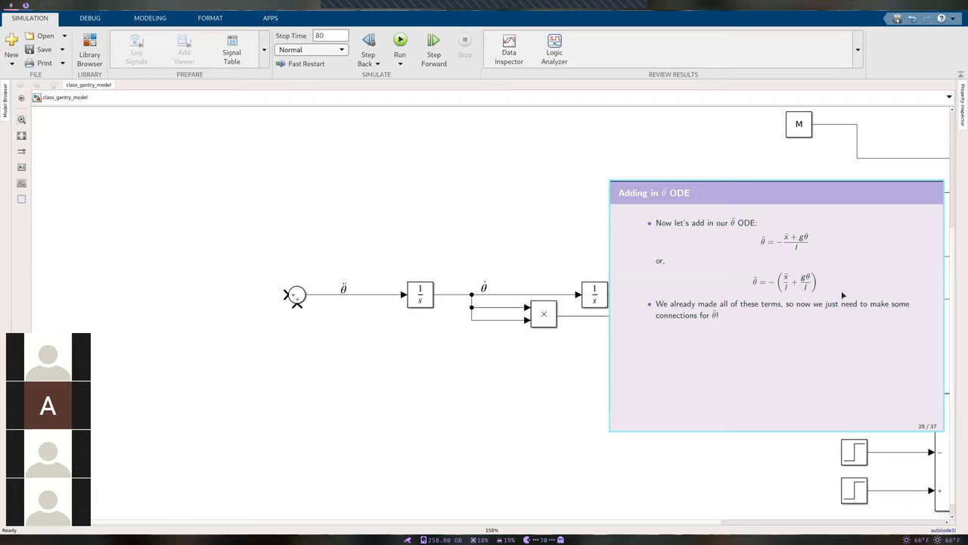
drag(266, 261, 325, 327)
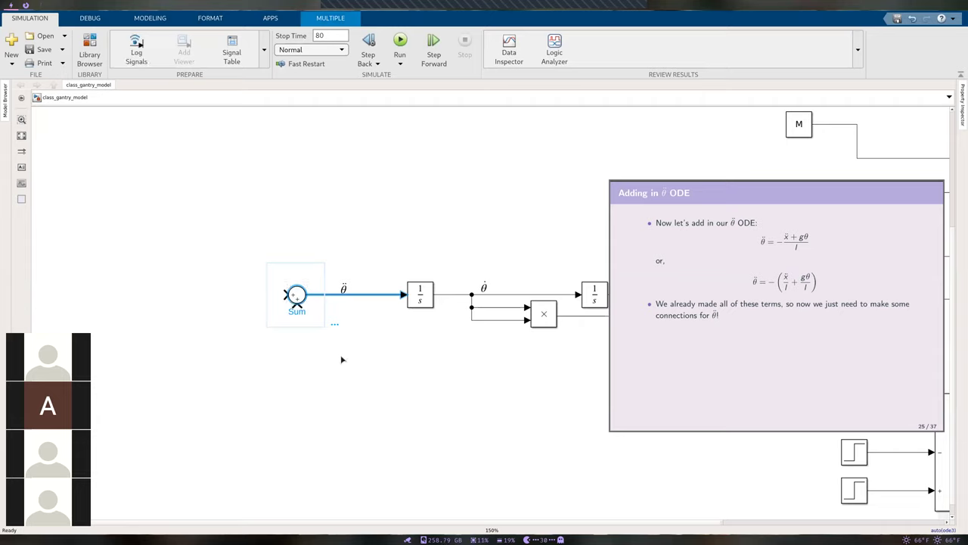
click(301, 321)
click(673, 344)
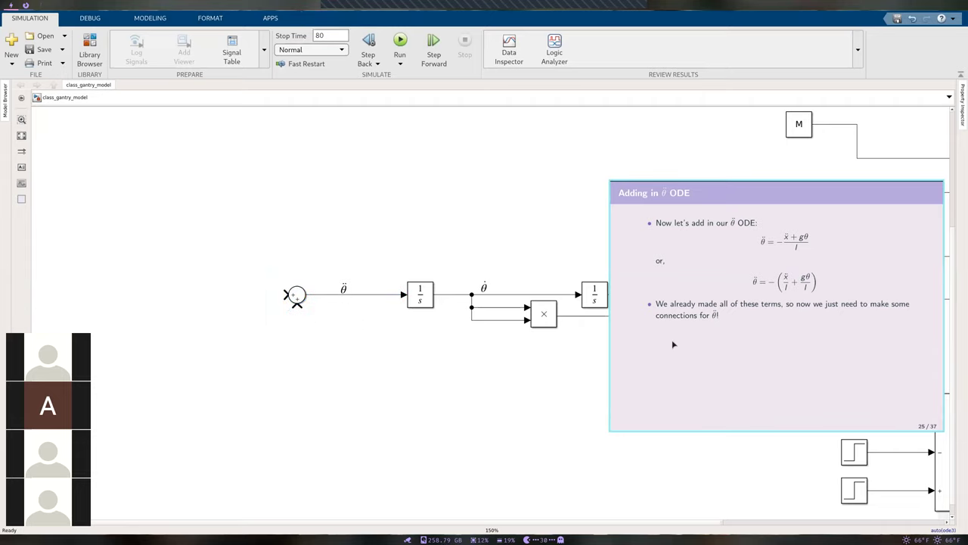
key(Right)
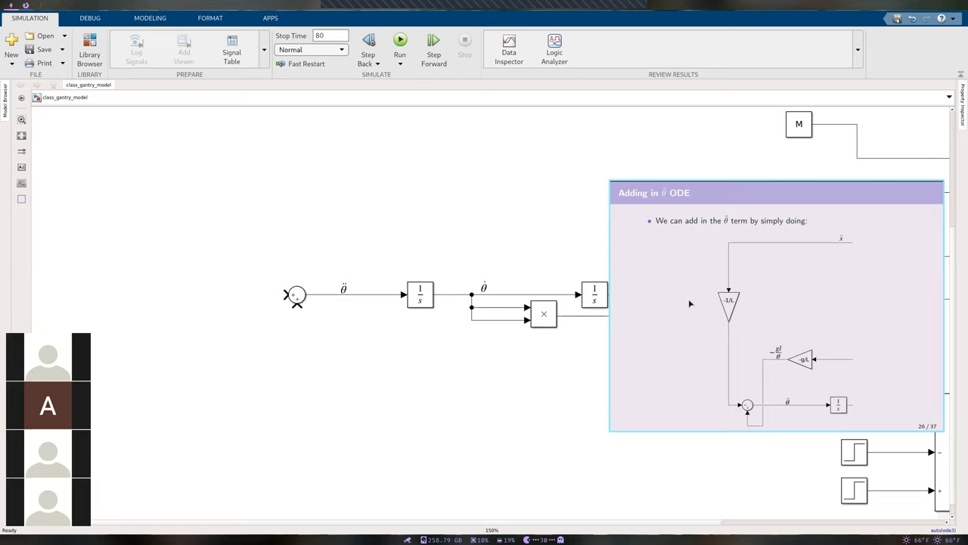
key(Left)
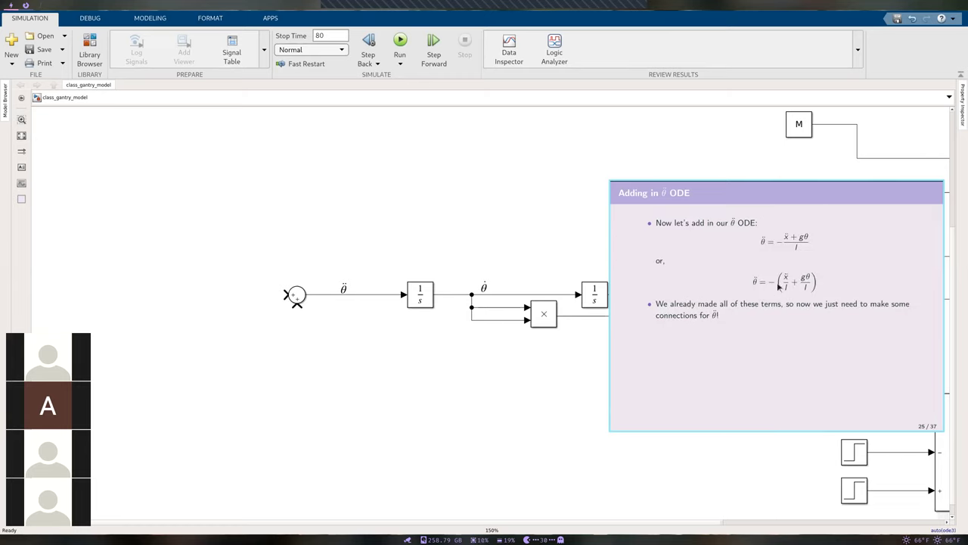
key(Right)
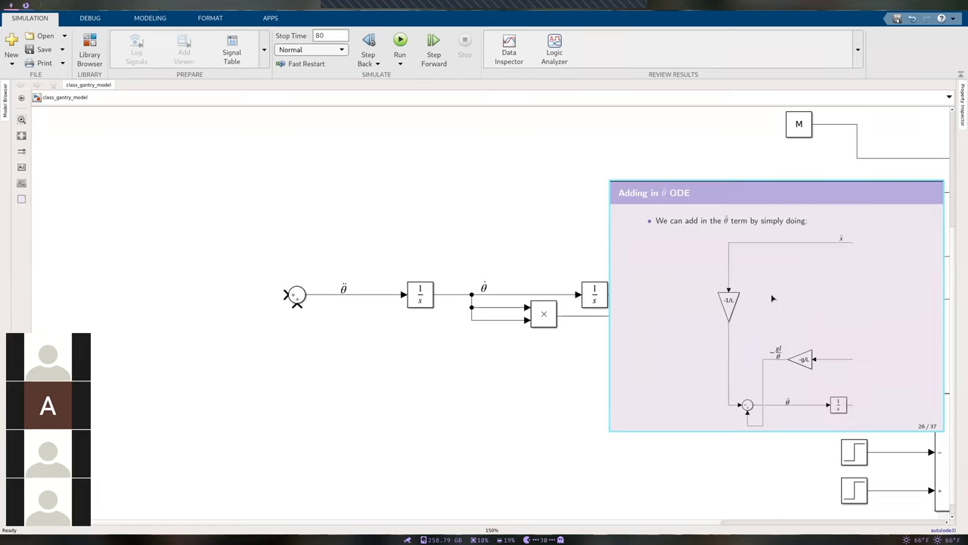
Step: Add a downward-pointing Gain block above the θ̈ Sum block, with an open-ended input line running upward
scroll(408, 227, up, 3)
scroll(408, 227, right, 1)
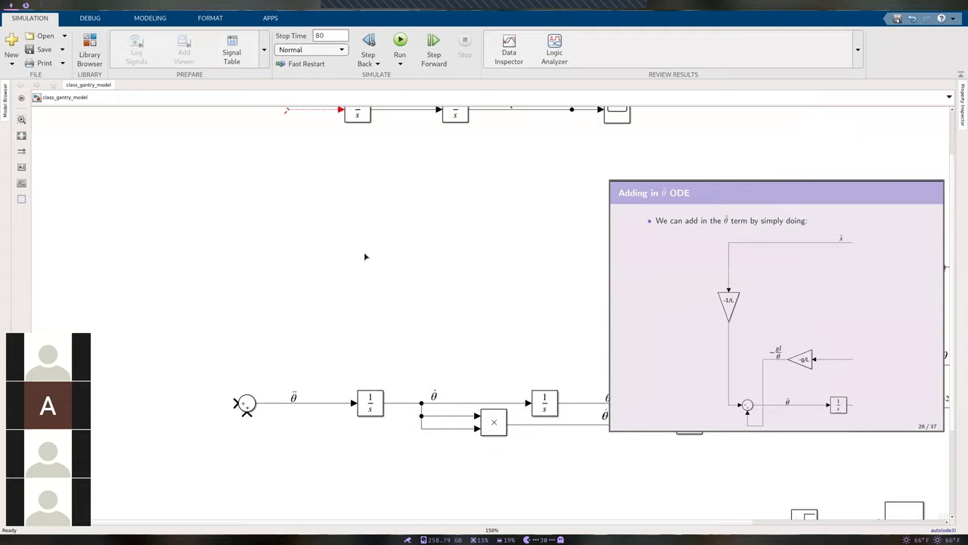
double_click(268, 240)
text(gain)
key(Return)
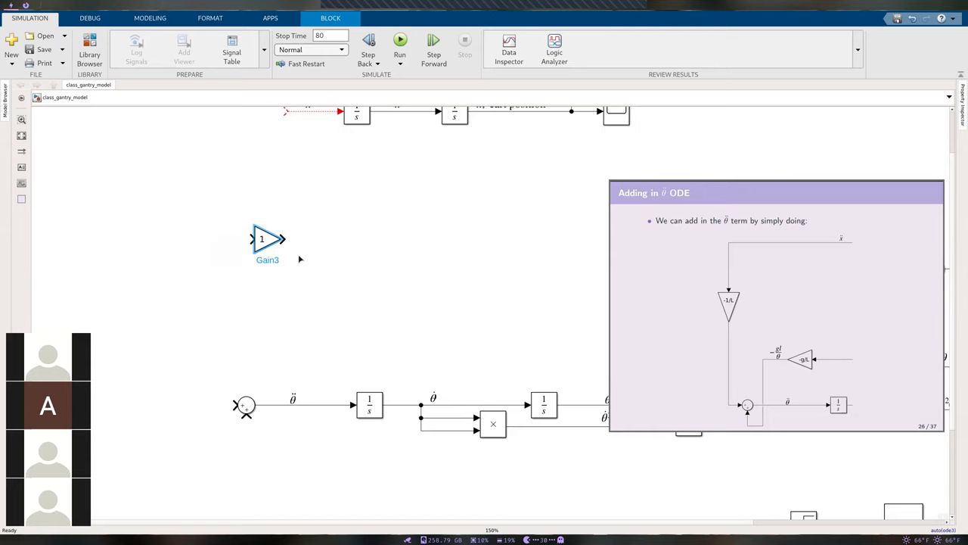
key(ctrl+r)
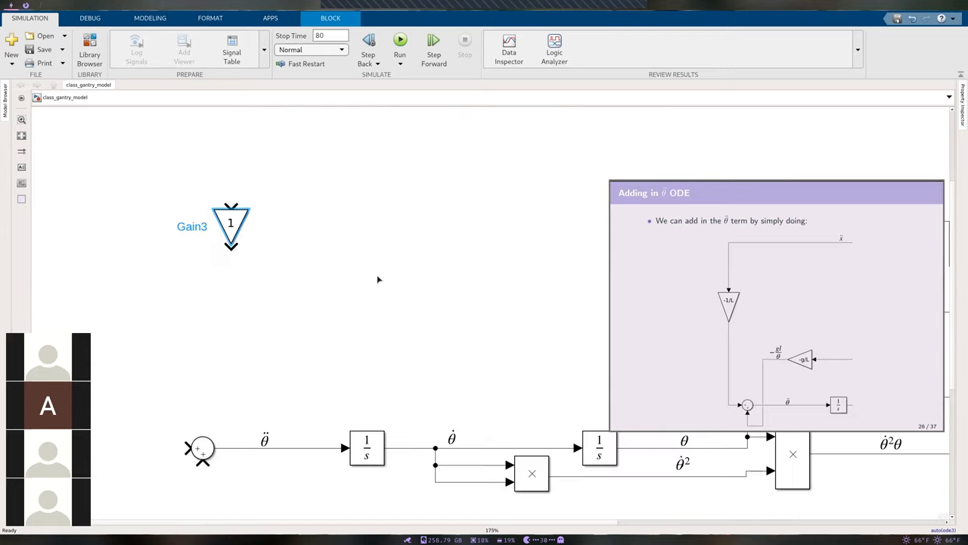
scroll(378, 278, down, 2)
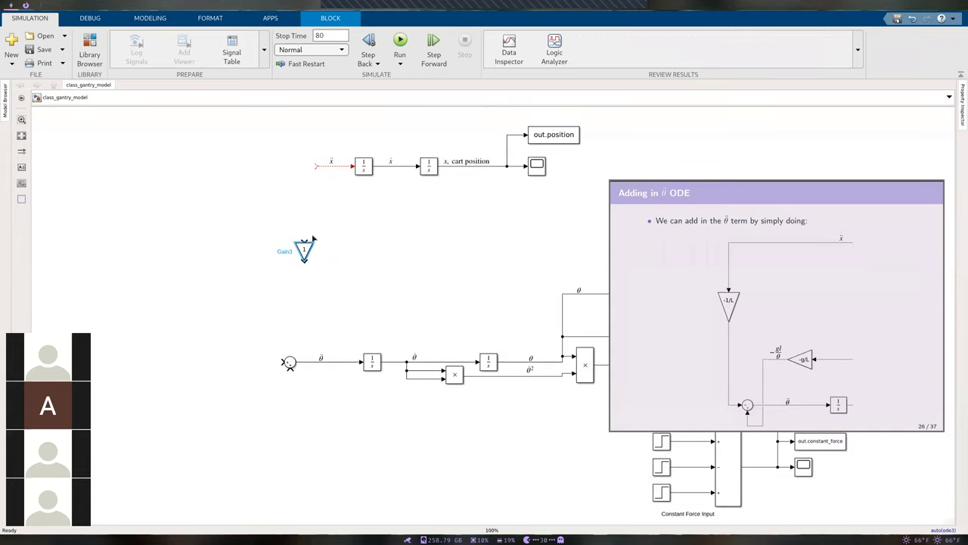
drag(304, 241, 304, 192)
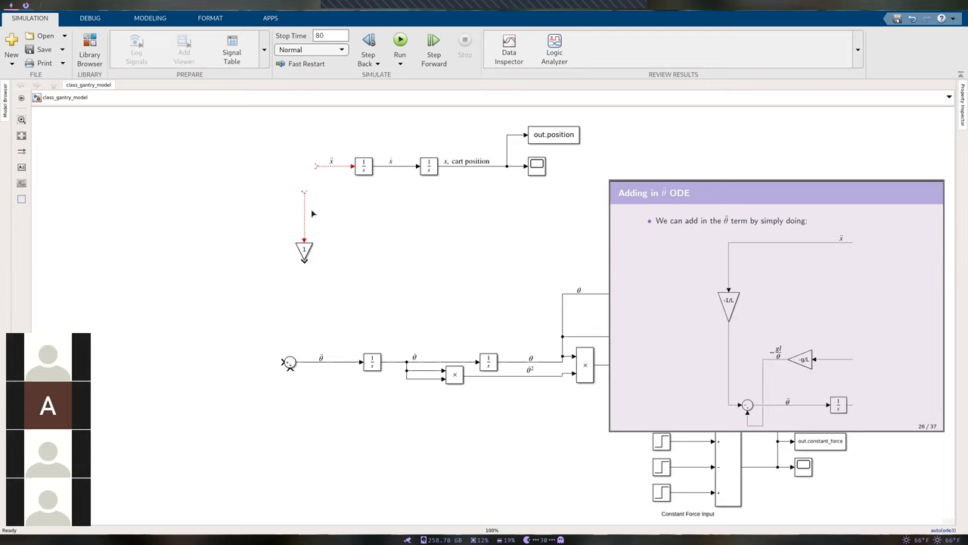
Step: Set the downward-pointing Gain block's gain to -1/L and enlarge the block to fit the expression
click(304, 255)
scroll(305, 261, up, 3)
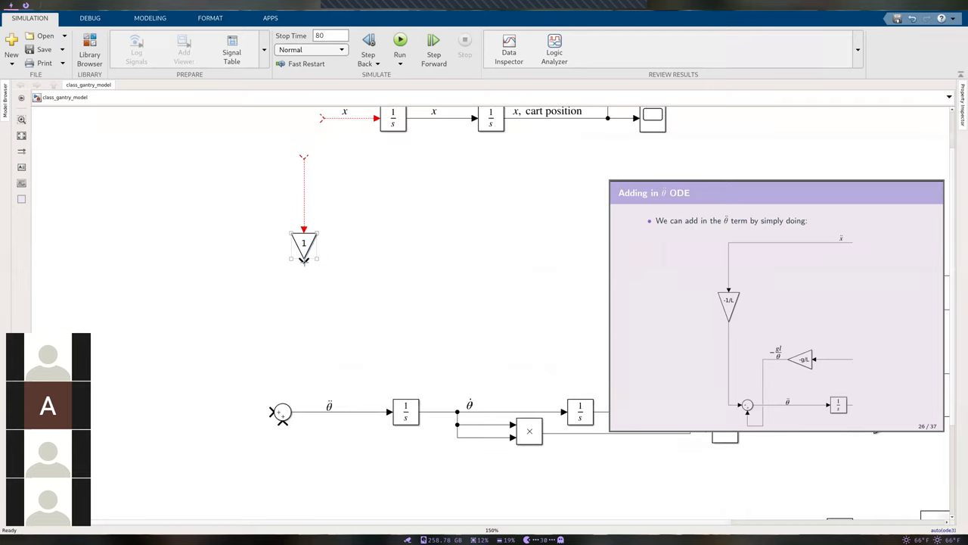
scroll(303, 260, up, 1)
double_click(303, 236)
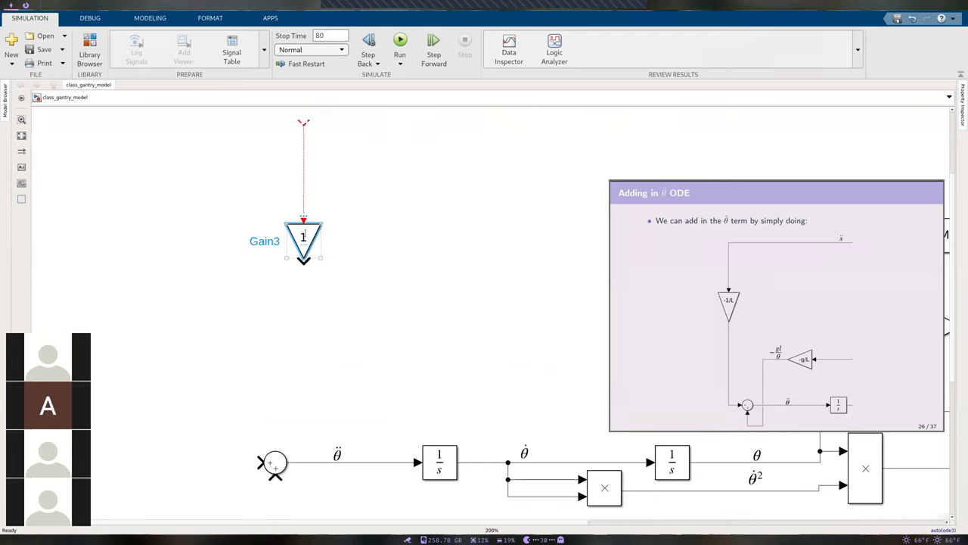
key(BackSpace)
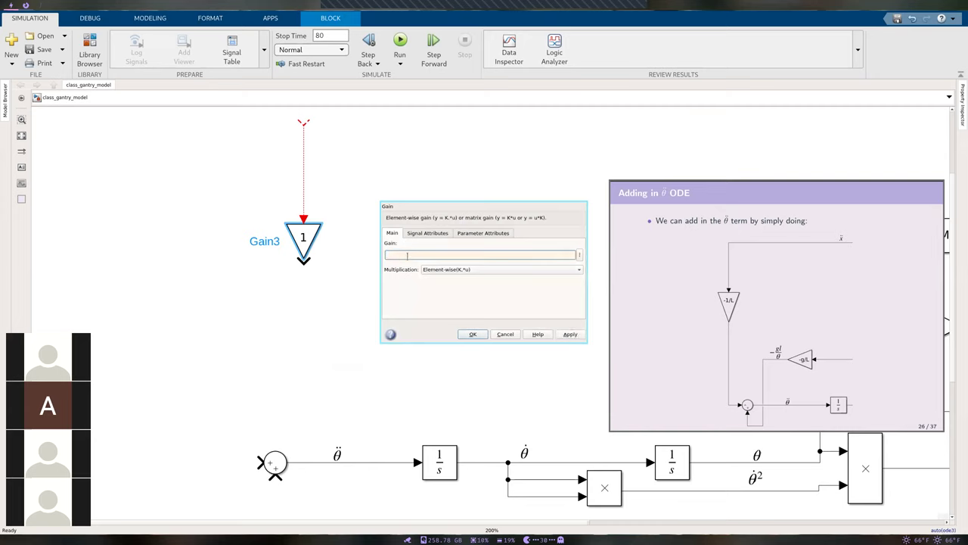
text(-1/L)
click(569, 333)
click(472, 334)
click(319, 256)
drag(321, 263, 331, 273)
click(350, 305)
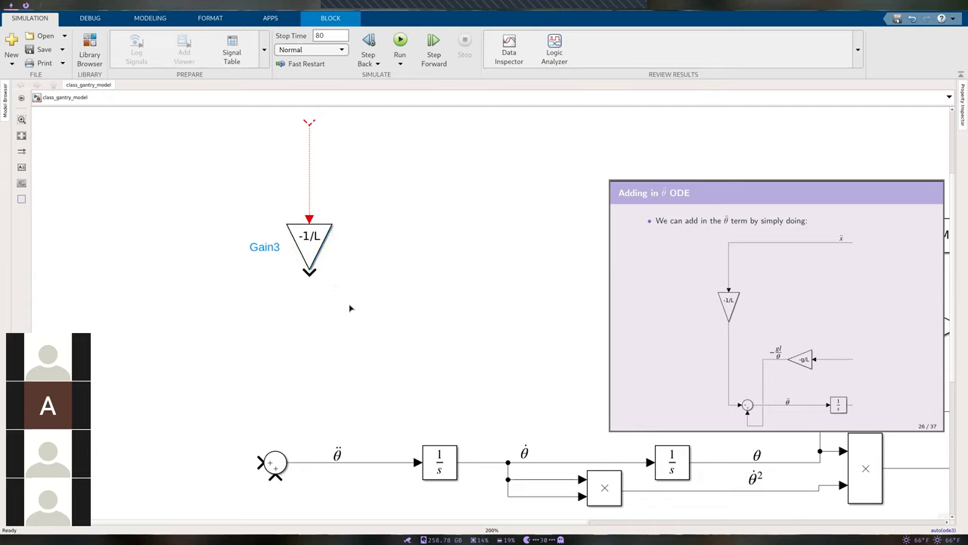
Step: Move the -1/L gain and its input line left of the θ̈ Sum block and connect its output to the Sum's left input
drag(356, 286, 238, 214)
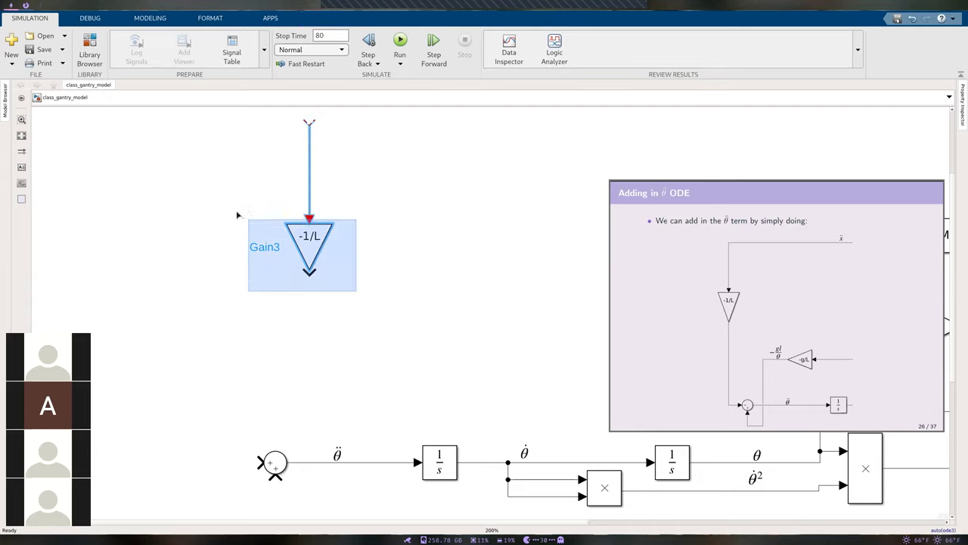
drag(302, 247, 261, 461)
click(316, 298)
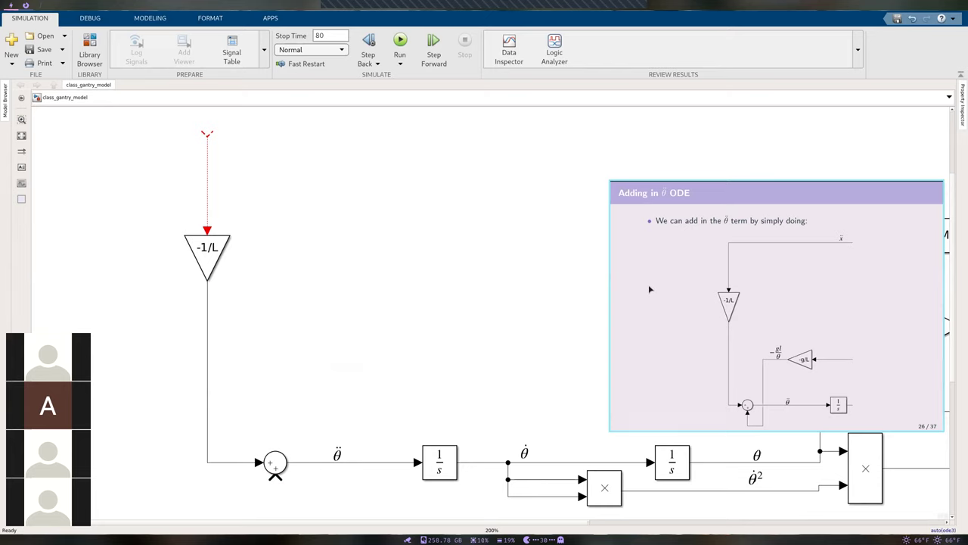
Step: Add a left-facing Gain block above the θ̈ signal, with an open-ended input line running to the right
key(Left)
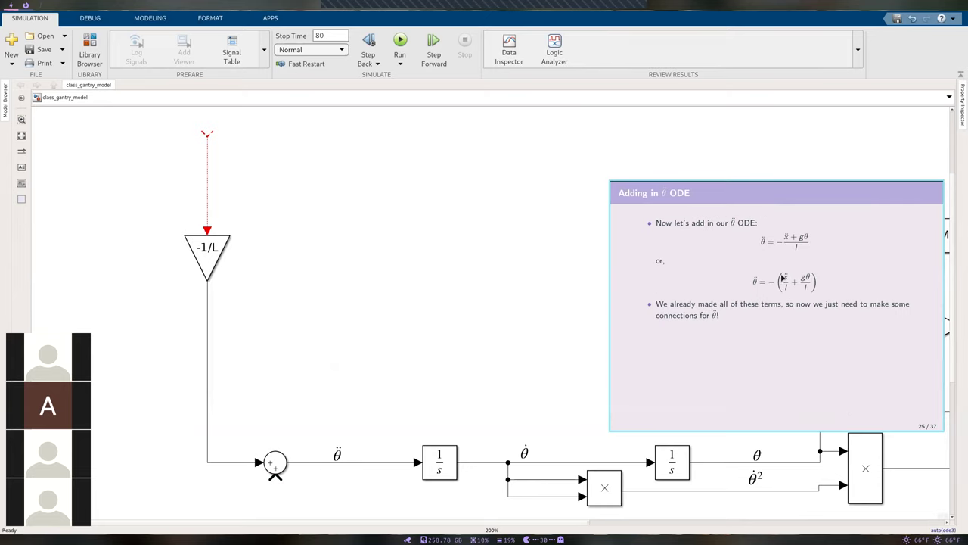
click(428, 223)
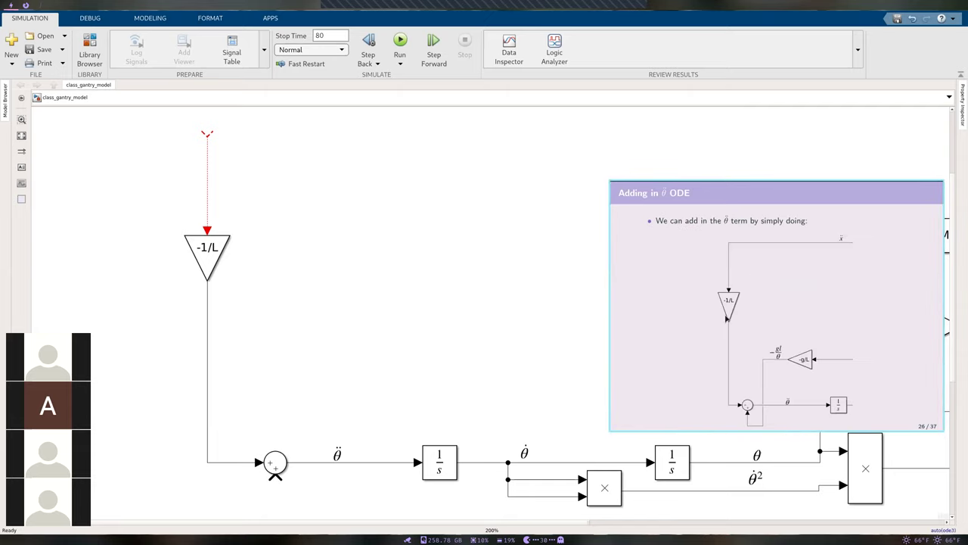
key(Left)
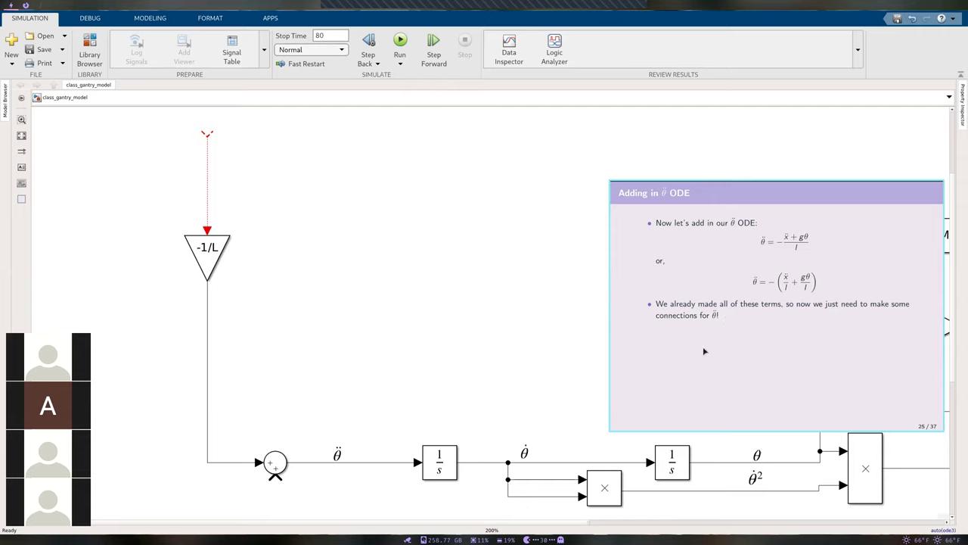
key(Right)
drag(417, 384, 413, 261)
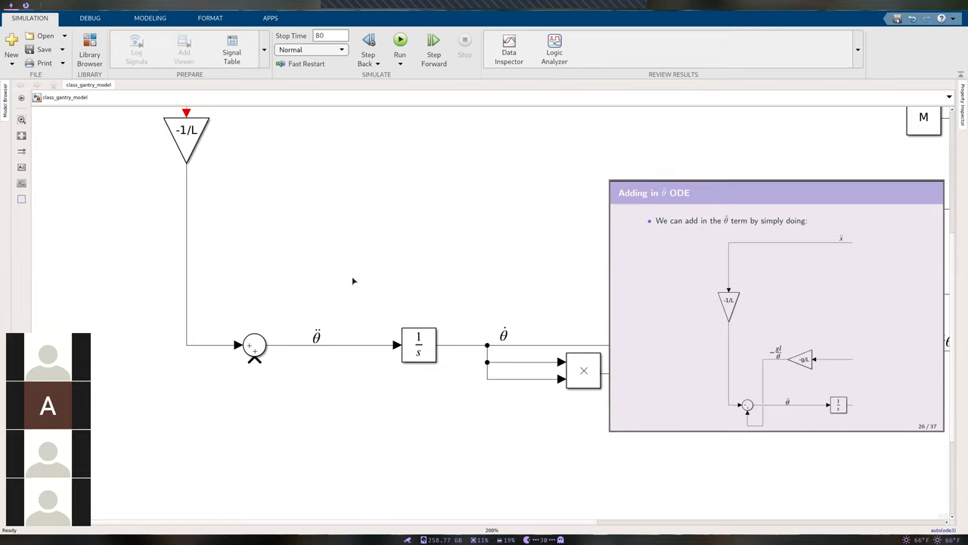
drag(354, 279, 332, 268)
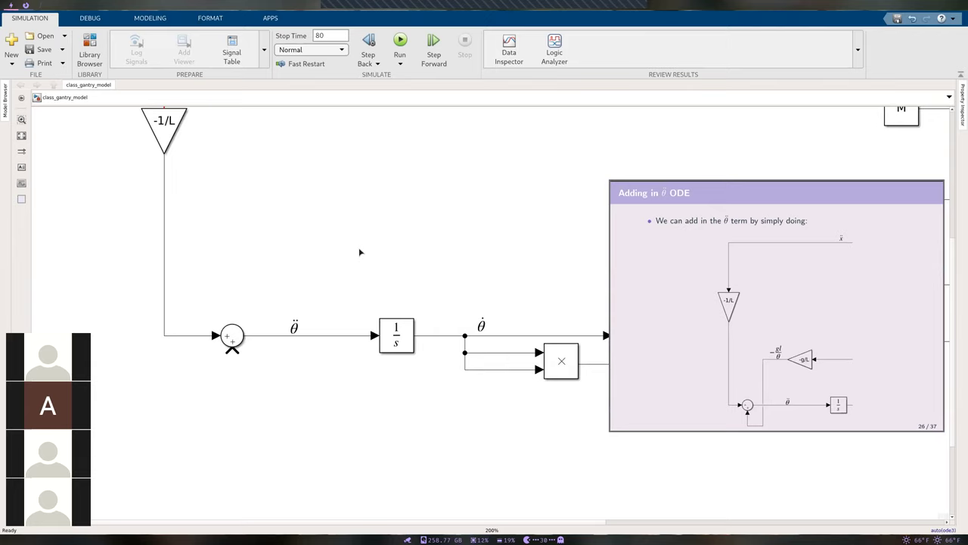
double_click(335, 256)
text(gain)
key(Return)
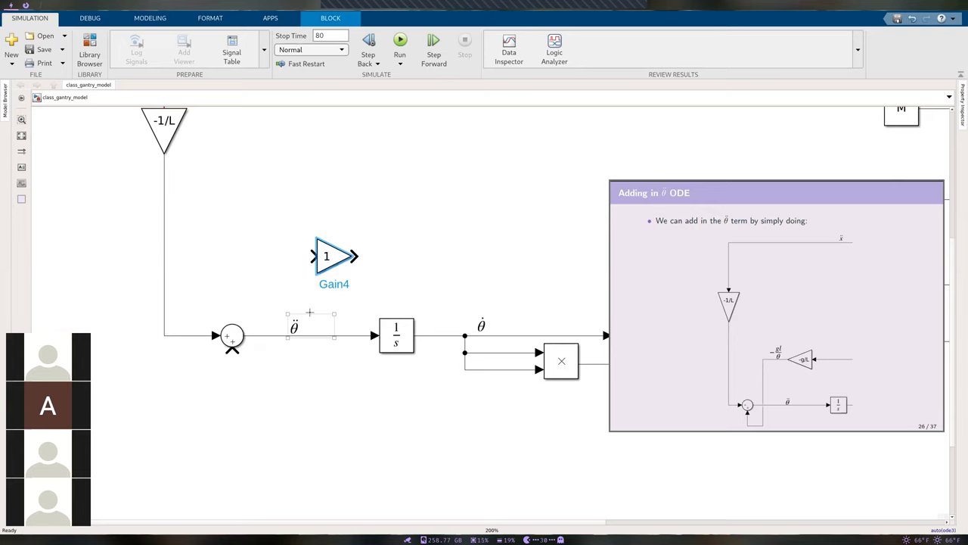
key(ctrl+i)
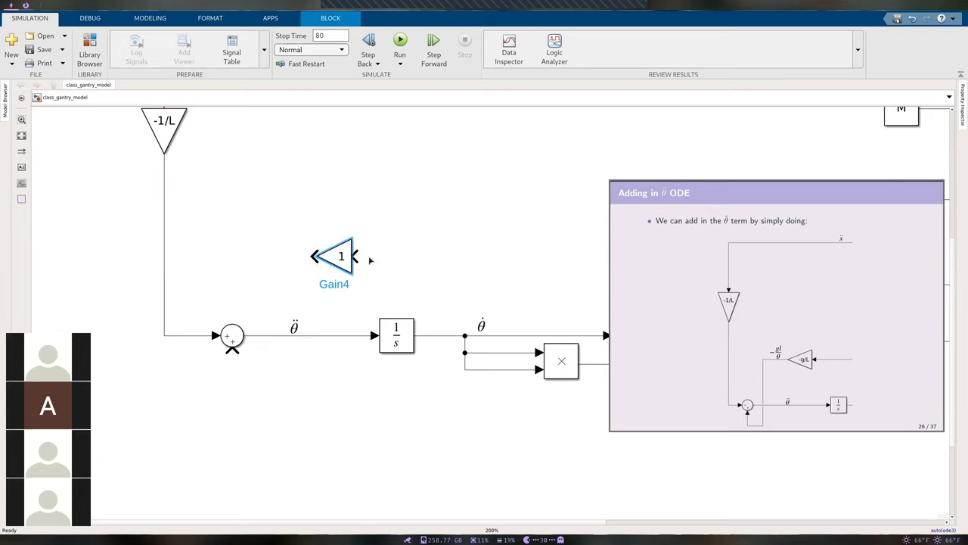
drag(353, 257, 500, 255)
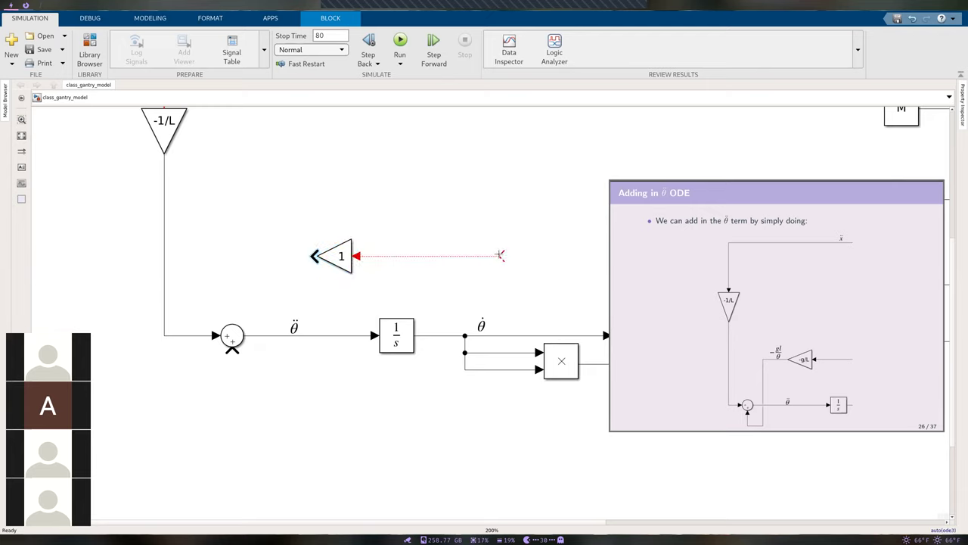
Step: Enlarge the left-facing Gain block and set its gain to -g/L
drag(316, 239, 303, 236)
double_click(337, 257)
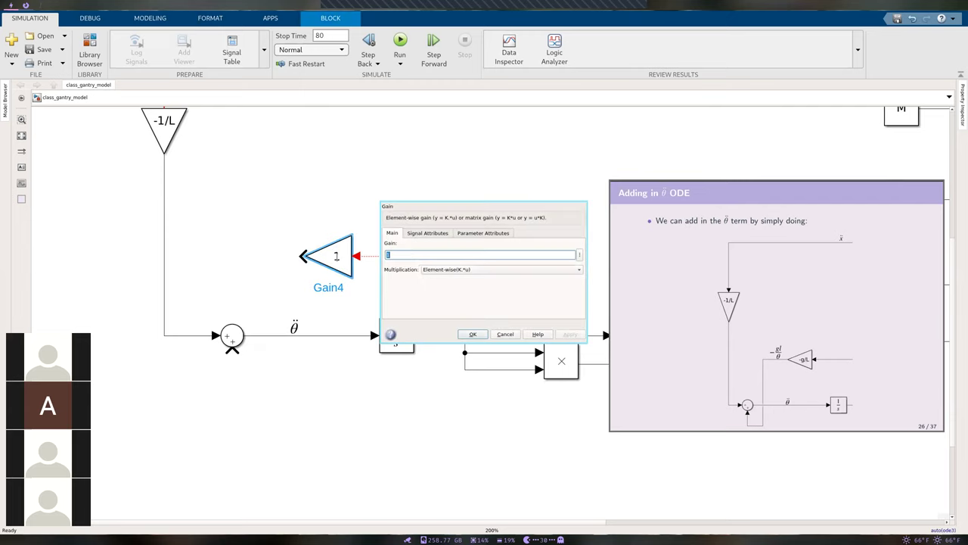
key(BackSpace)
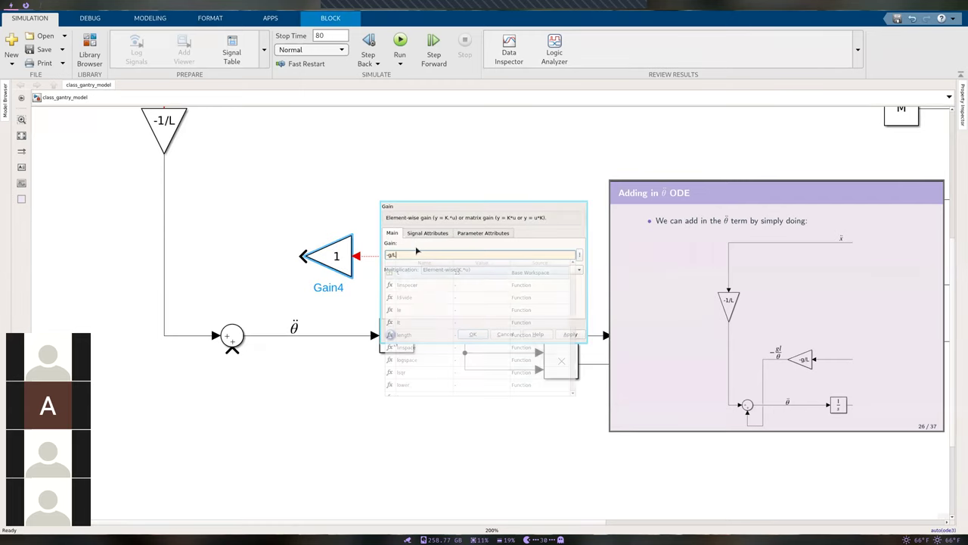
text(-g/L)
click(570, 333)
click(473, 333)
Step: Compare the -g/L gain and its open input line with the gθ/l term and the gain diagram on the slides
scroll(687, 294, up, 1)
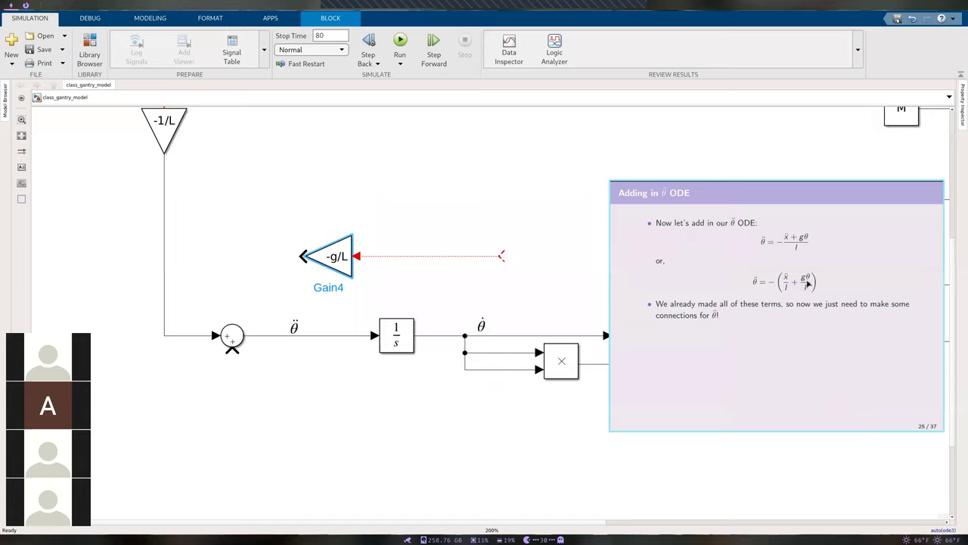
click(462, 256)
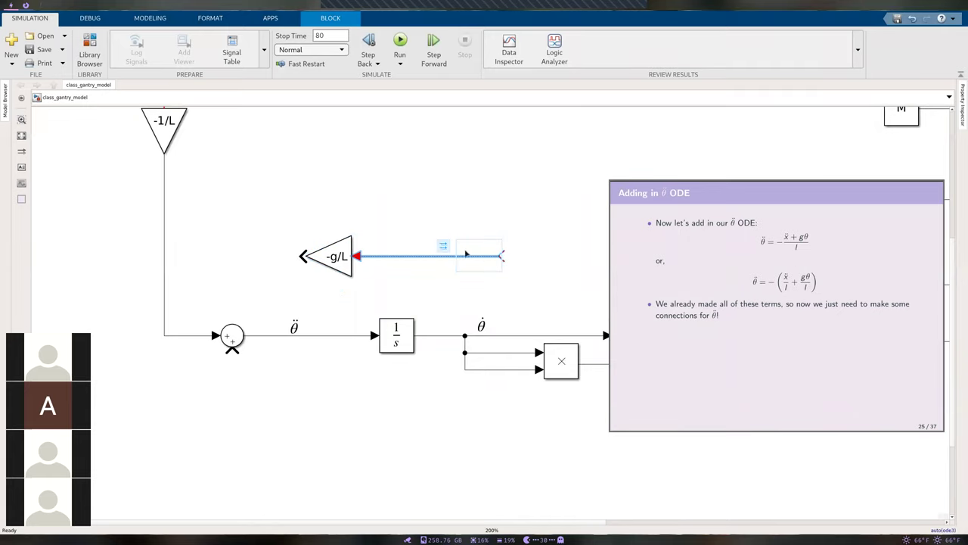
click(435, 272)
click(809, 281)
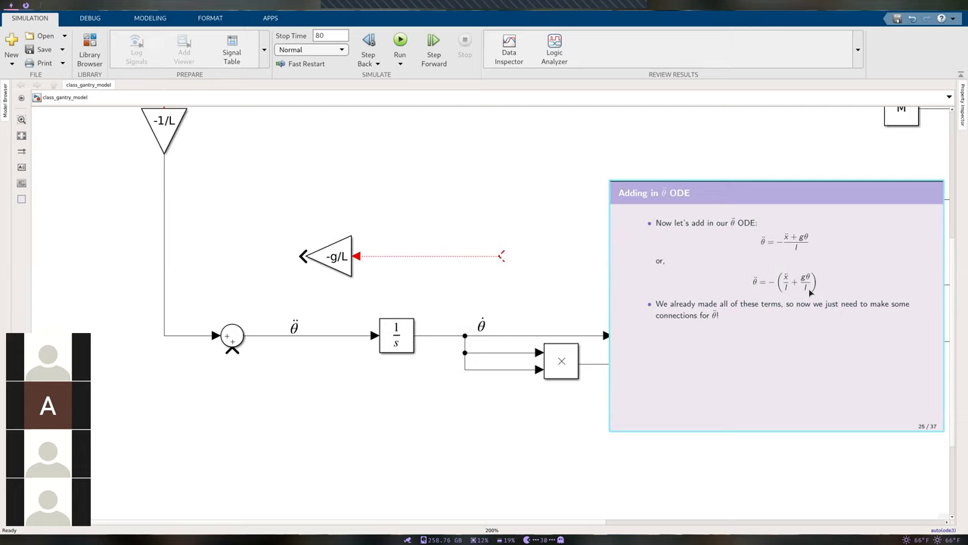
key(Right)
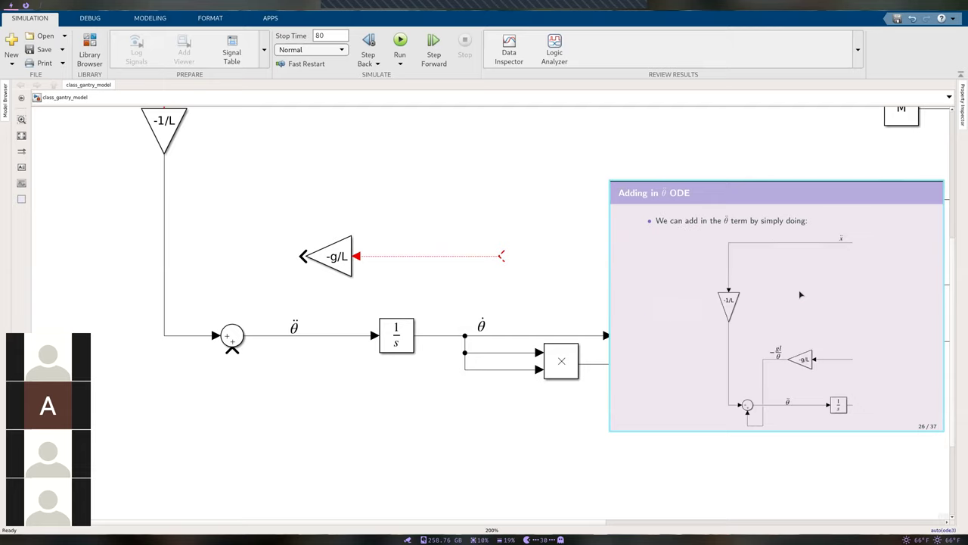
key(Left)
click(467, 296)
click(632, 373)
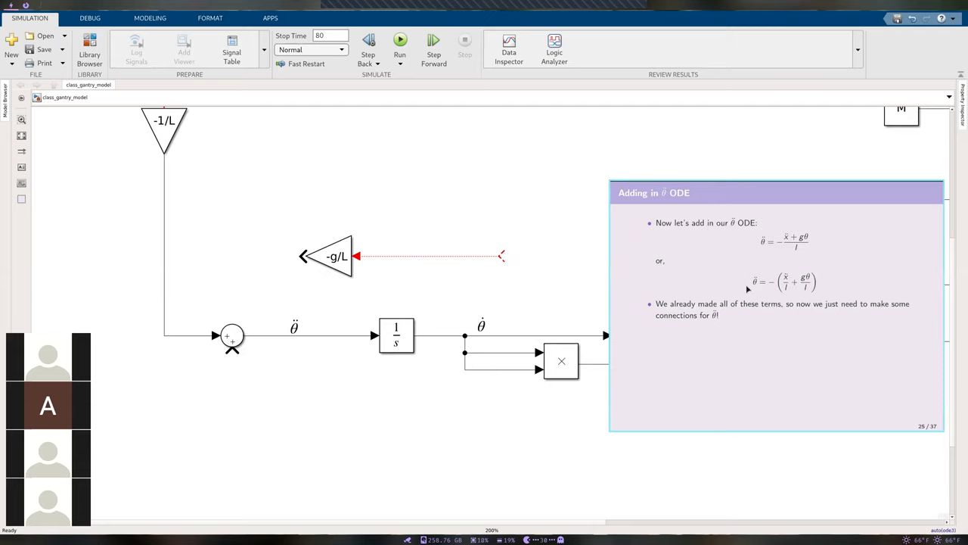
key(Right)
click(561, 342)
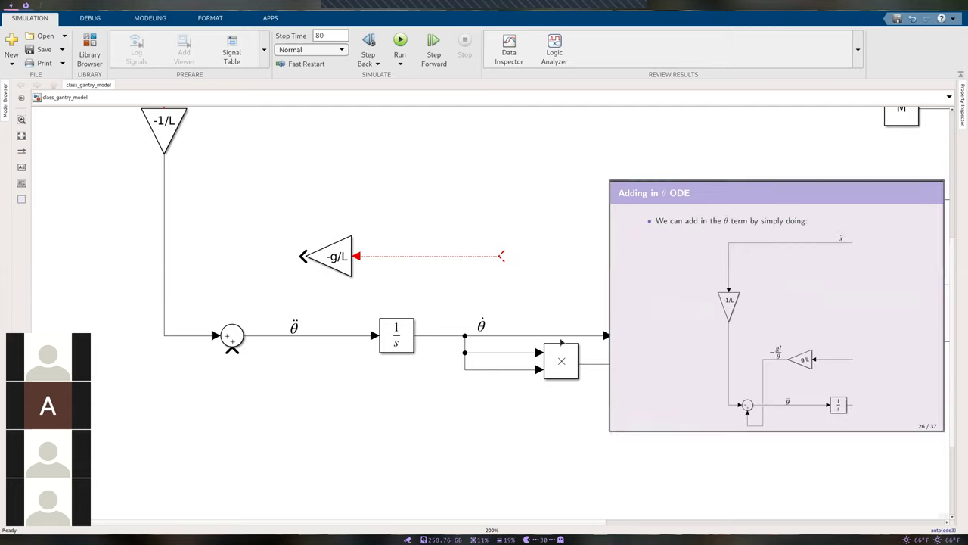
Step: Connect the -g/L gain's output to the lower input of the θ̈ Sum block and shift the gain slightly right
click(304, 257)
mouse_move(302, 256)
mouse_down()
mouse_move(264, 279)
mouse_move(233, 352)
mouse_up()
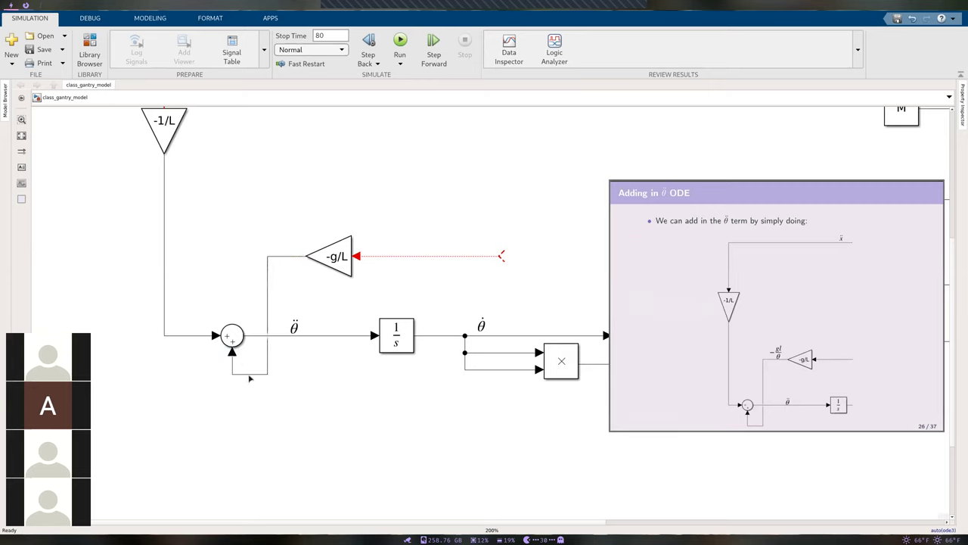
click(325, 243)
drag(342, 259, 376, 260)
click(337, 303)
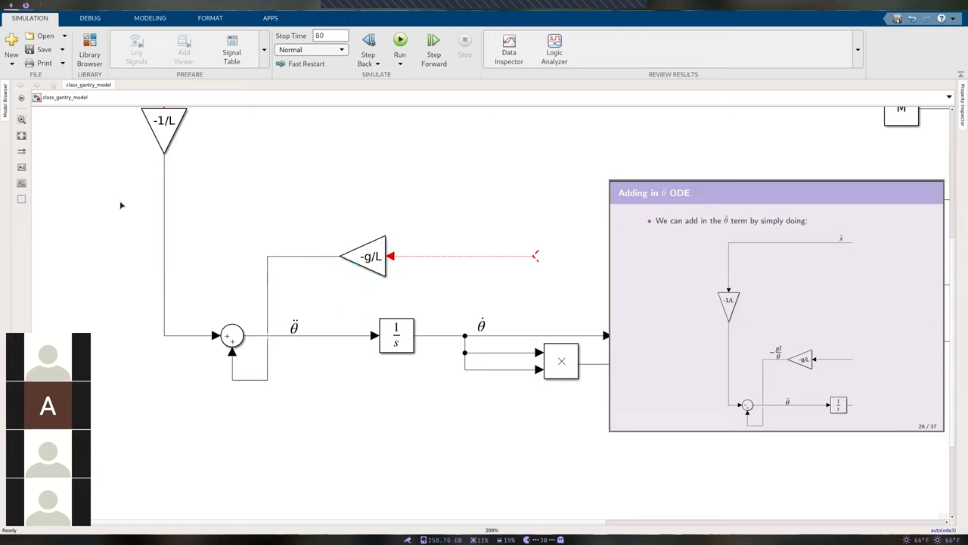
Step: Add an equation annotation on the -g/L gain's output line with the code - \frac{gl}{\theta}
double_click(291, 240)
click(371, 214)
click(409, 226)
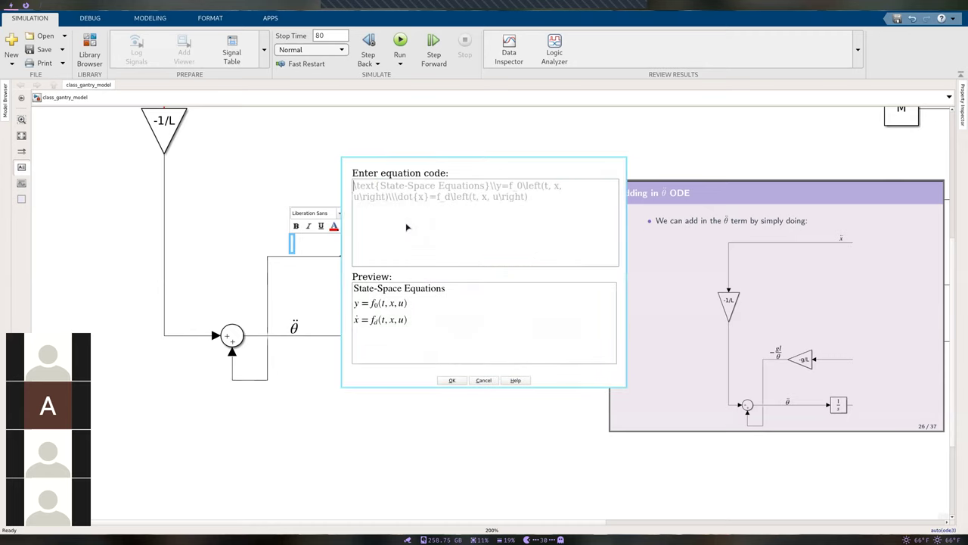
text(-)
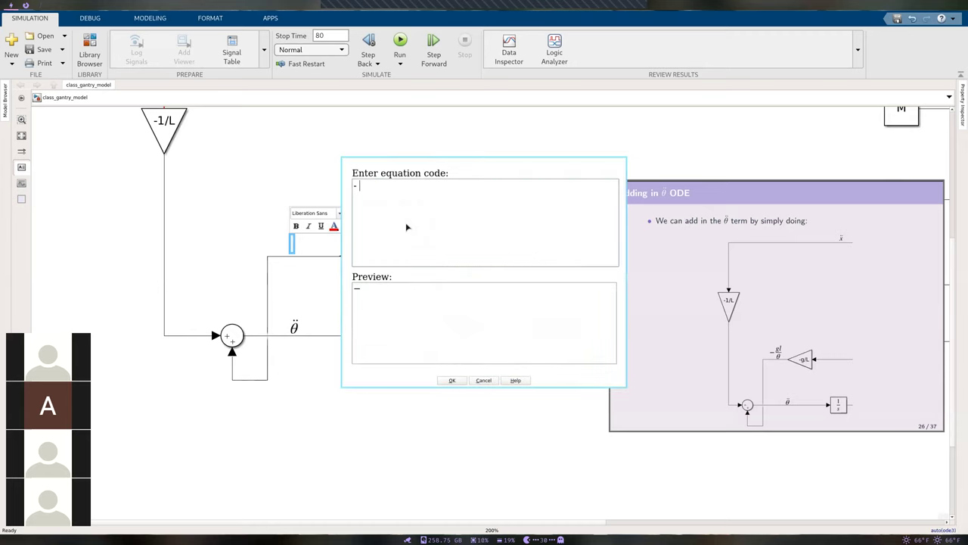
text( \)
text(frac{)
text(}{})
text(gl}{)
text(\theta)
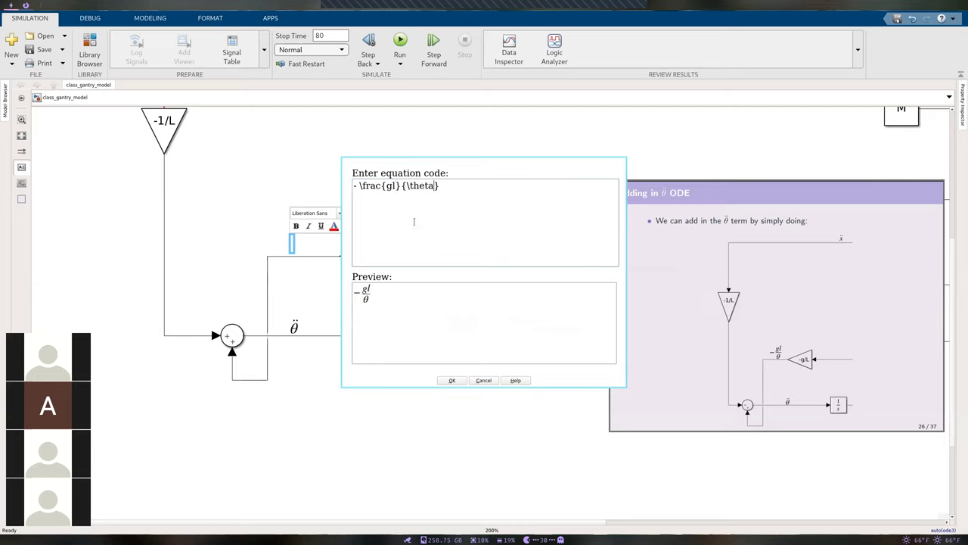
click(451, 380)
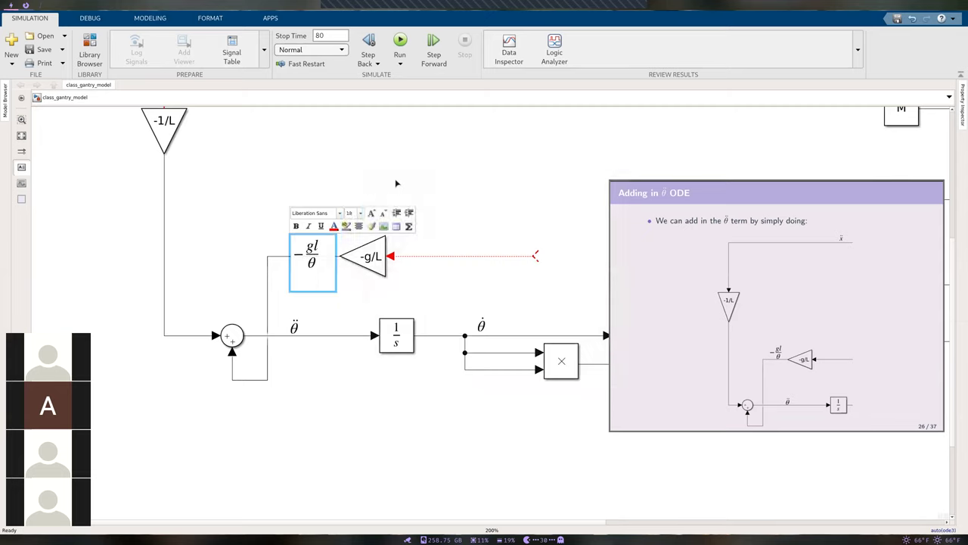
Step: Place the fraction annotation just above the -g/L output line and shrink its box to fit
drag(332, 248, 314, 239)
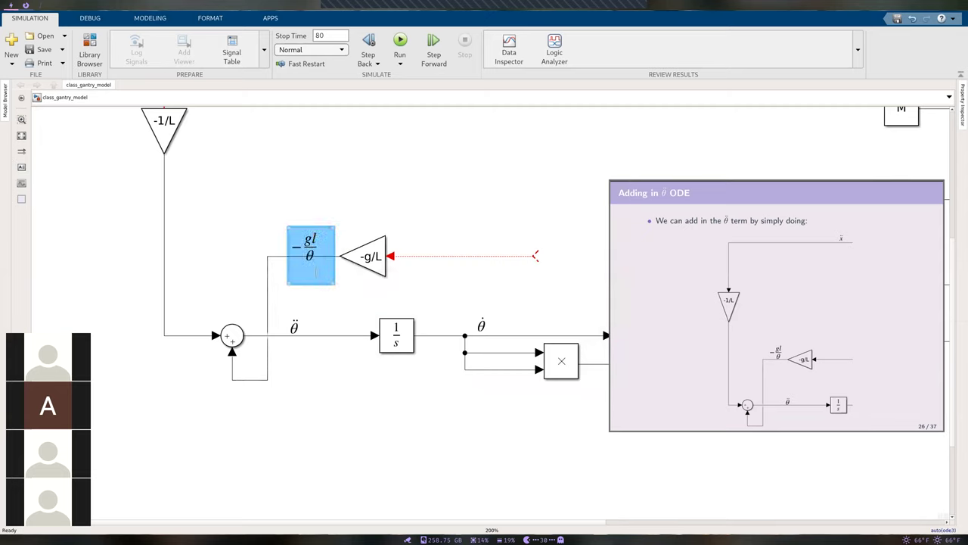
drag(332, 282, 338, 264)
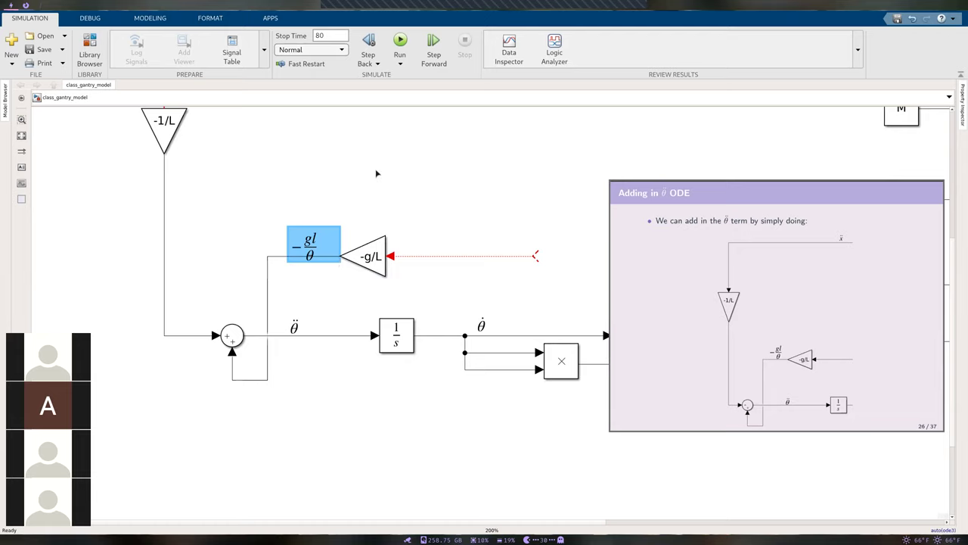
click(435, 188)
scroll(458, 189, down, 2)
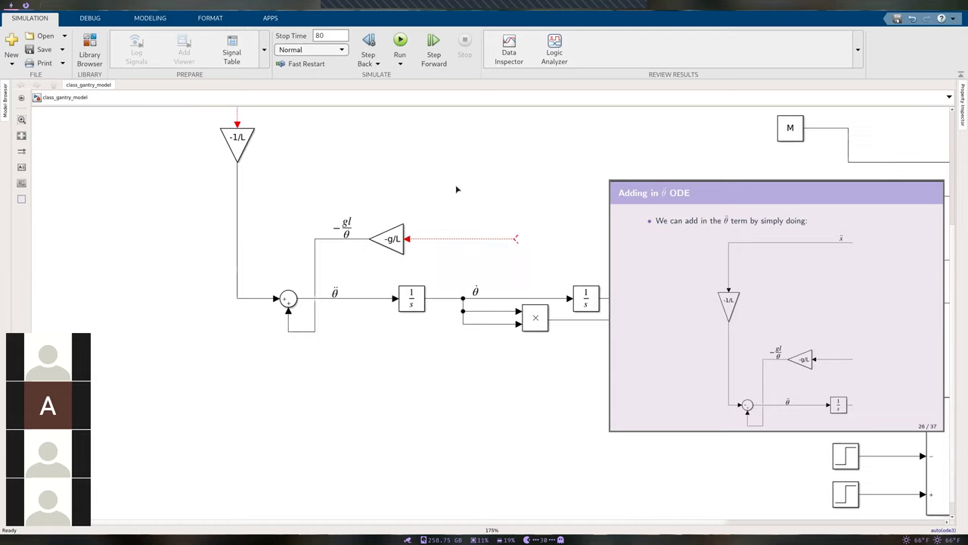
Step: Consult the full-model slide and branch the open input line of the -g/L gain from the θ signal after the second integrator
click(702, 283)
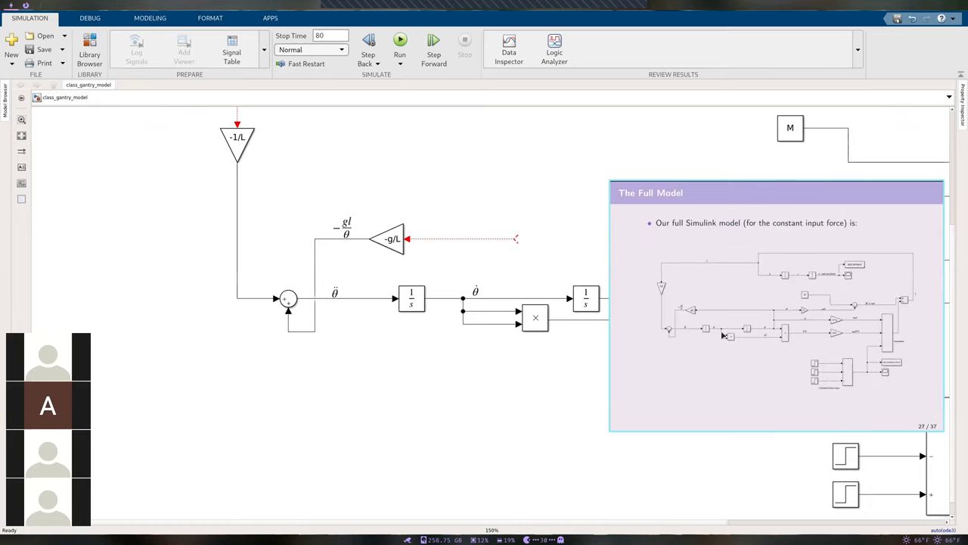
scroll(318, 232, right, 5)
click(215, 298)
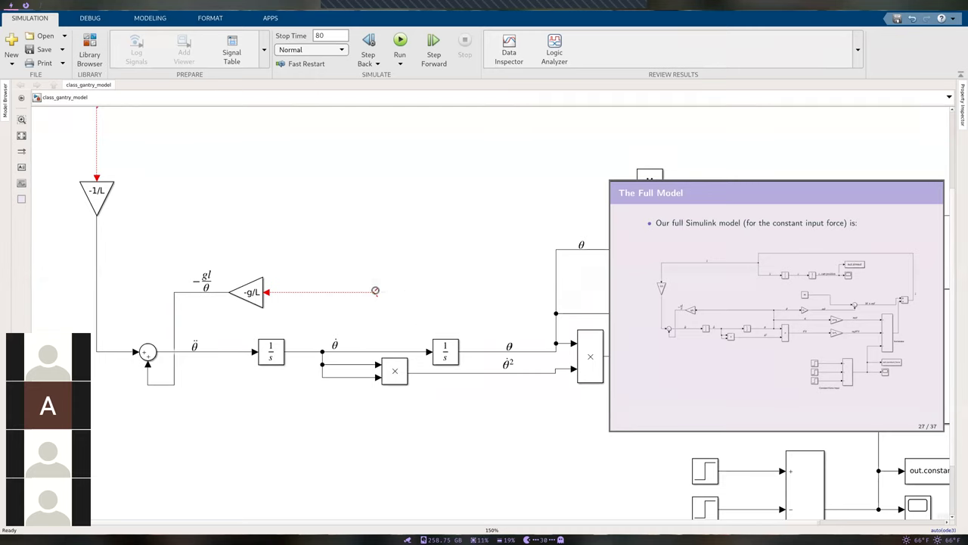
drag(378, 292, 528, 351)
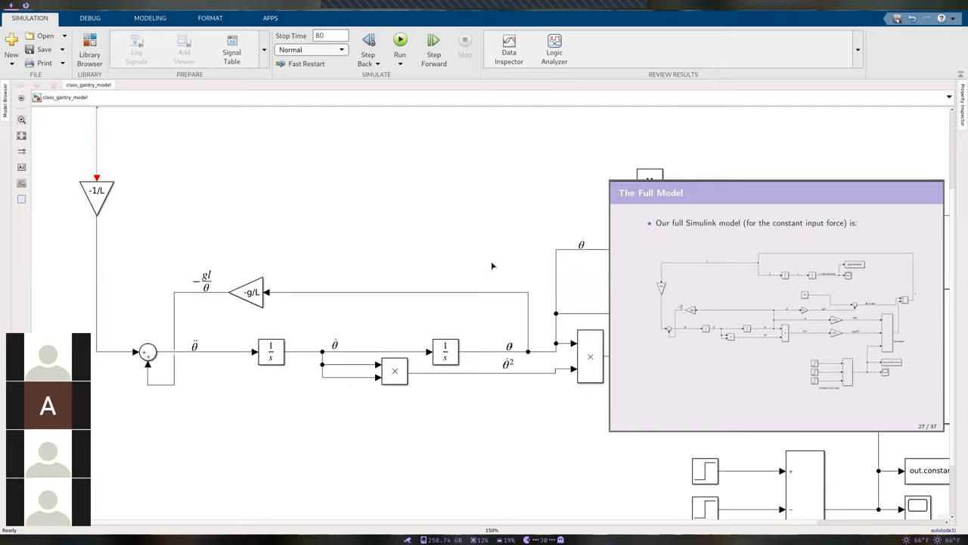
Step: Compare the full-model diagram and the θ̈ ODE slides to check how the gθ/l term is written
click(680, 308)
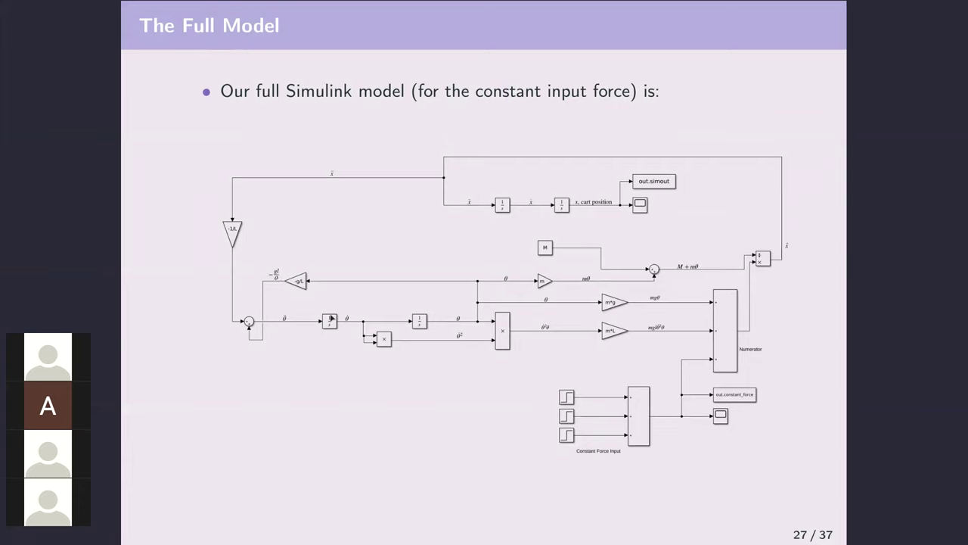
key(Left)
key(Right)
key(Escape)
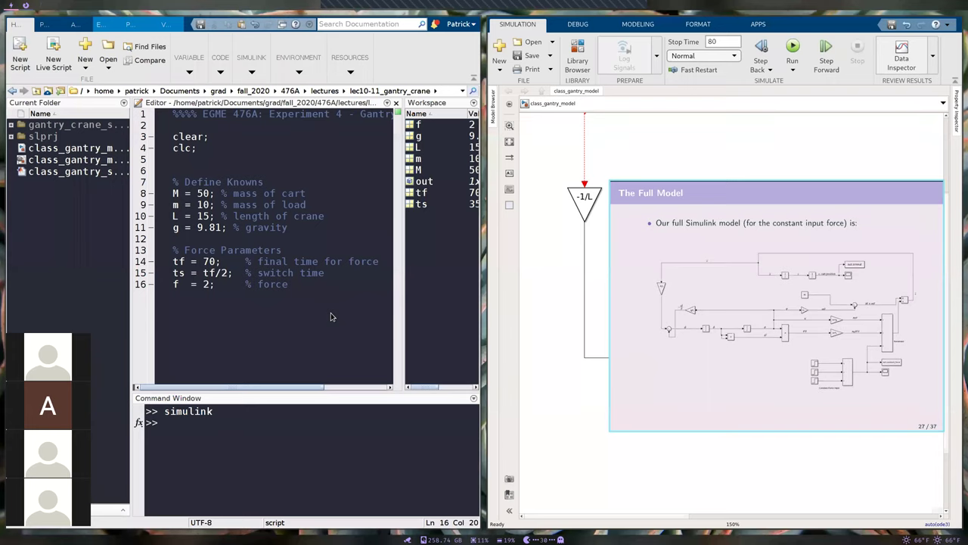
key(super+Up)
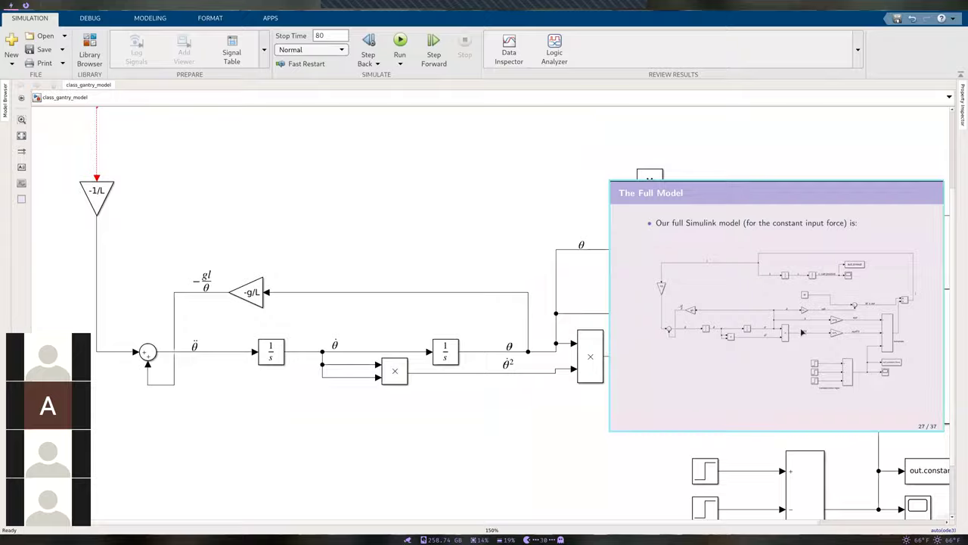
key(F5)
key(Left)
key(Left)
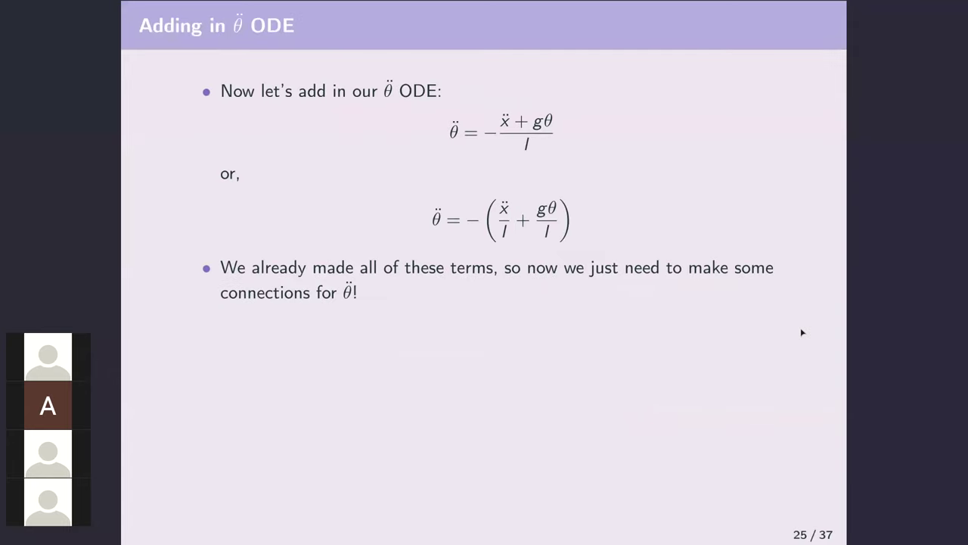
key(Right)
key(Right)
key(Left)
key(Left)
key(Right)
key(Left)
key(Right)
key(Left)
key(Escape)
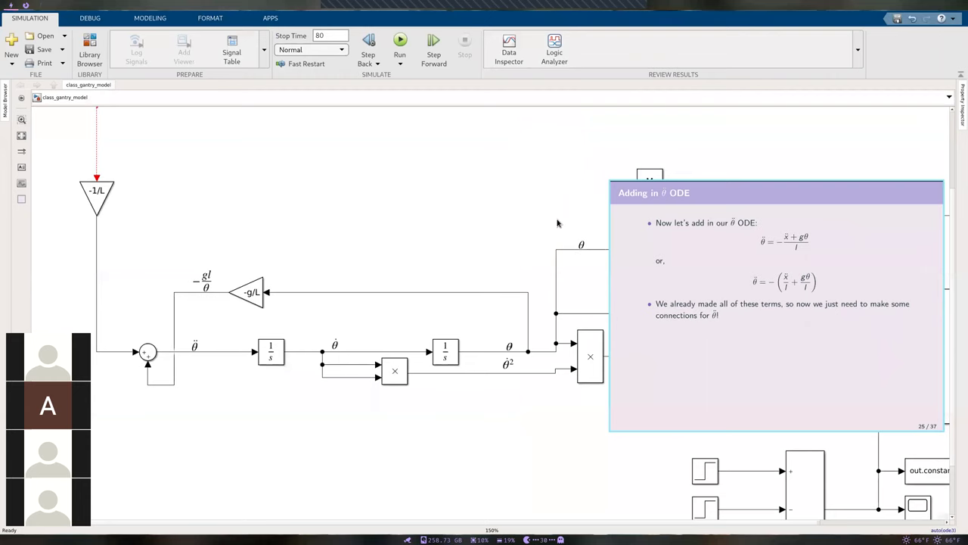
Step: Reopen the equation annotation beside the -g/L gain and change its numerator to g \theta
click(203, 281)
click(202, 281)
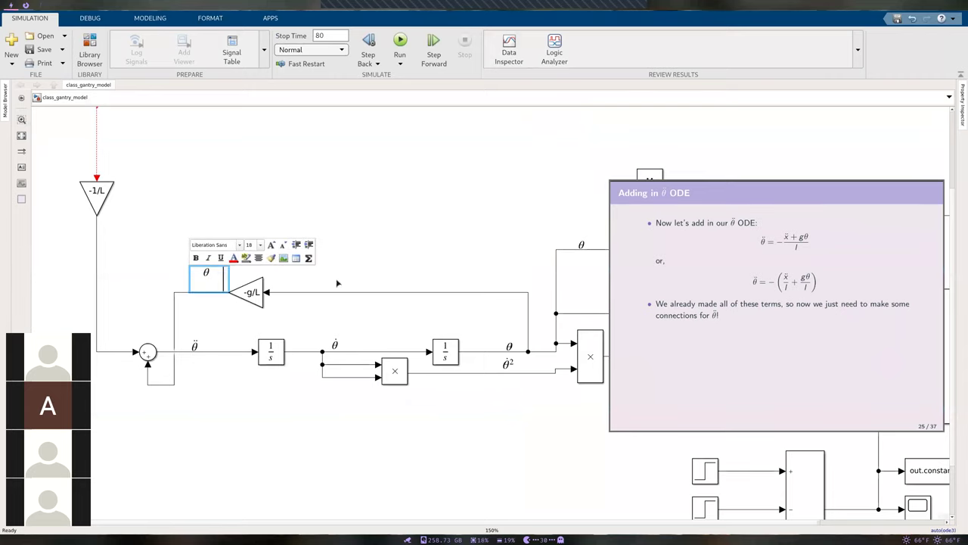
click(345, 322)
click(206, 278)
double_click(207, 278)
click(392, 199)
key(BackSpace)
text(heta)
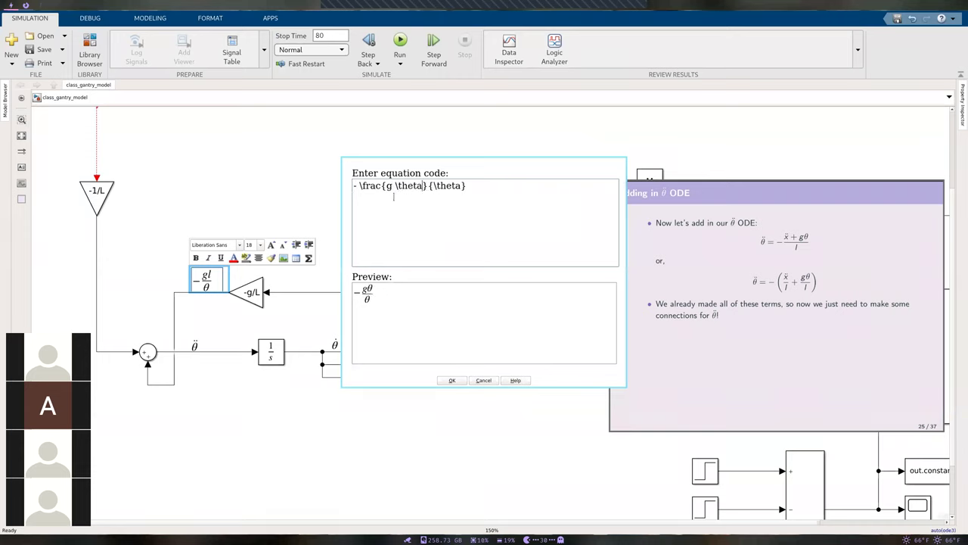
Step: Change the denominator of the annotation's fraction to l and apply the equation
click(461, 200)
key(BackSpace)
key(BackSpace)
key(BackSpace)
key(BackSpace)
key(BackSpace)
key(BackSpace)
text(l)
click(452, 380)
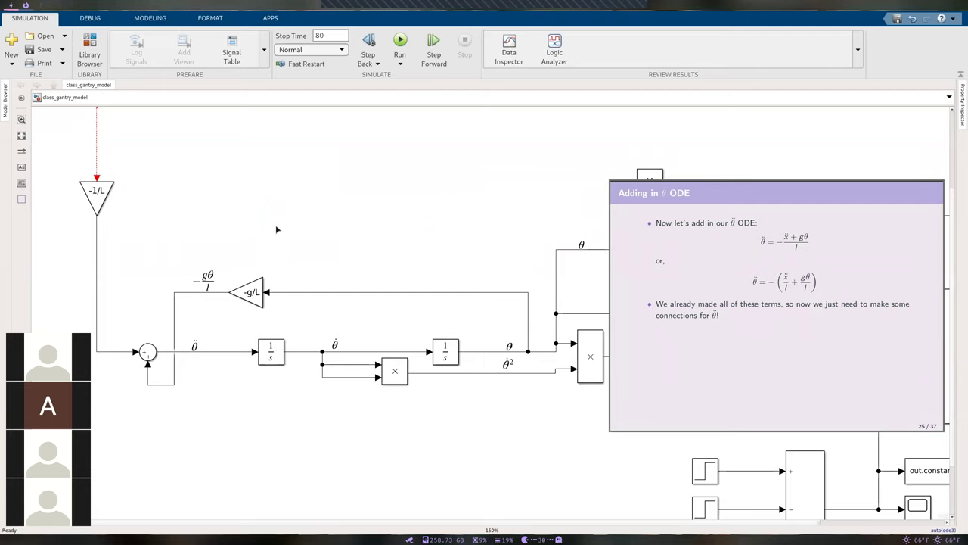
Step: Try to reroute the -g/L output line around the θ̈ Sum block by moving its segments
scroll(210, 316, down, 1)
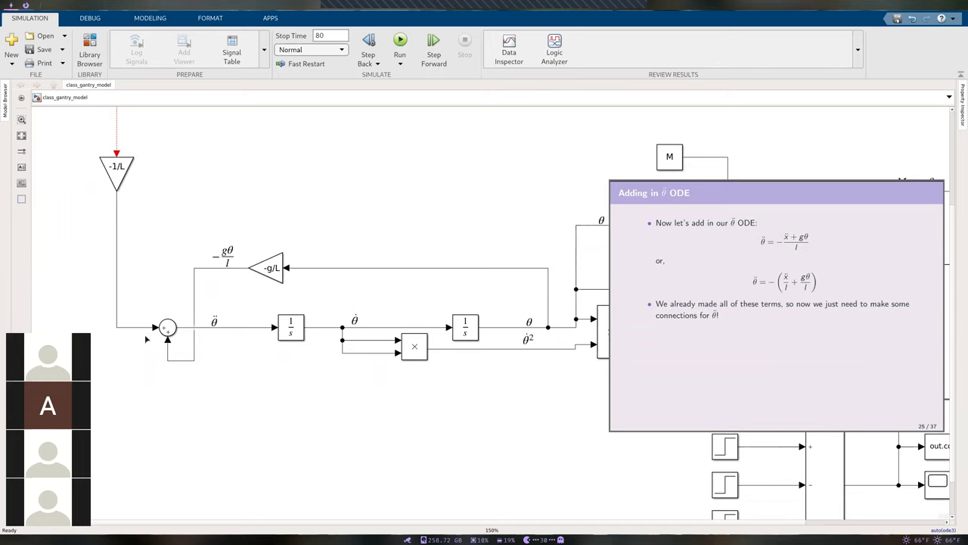
click(167, 330)
click(194, 360)
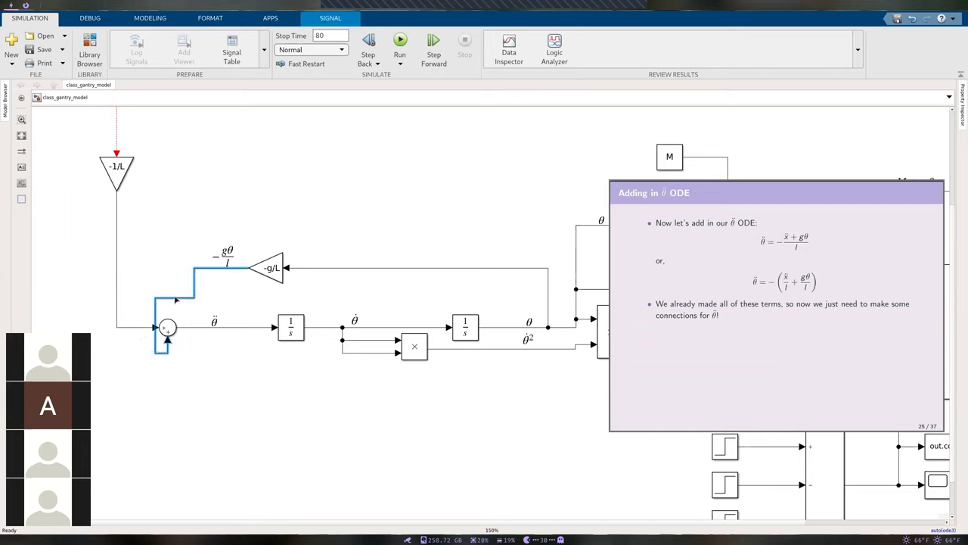
drag(195, 360, 192, 305)
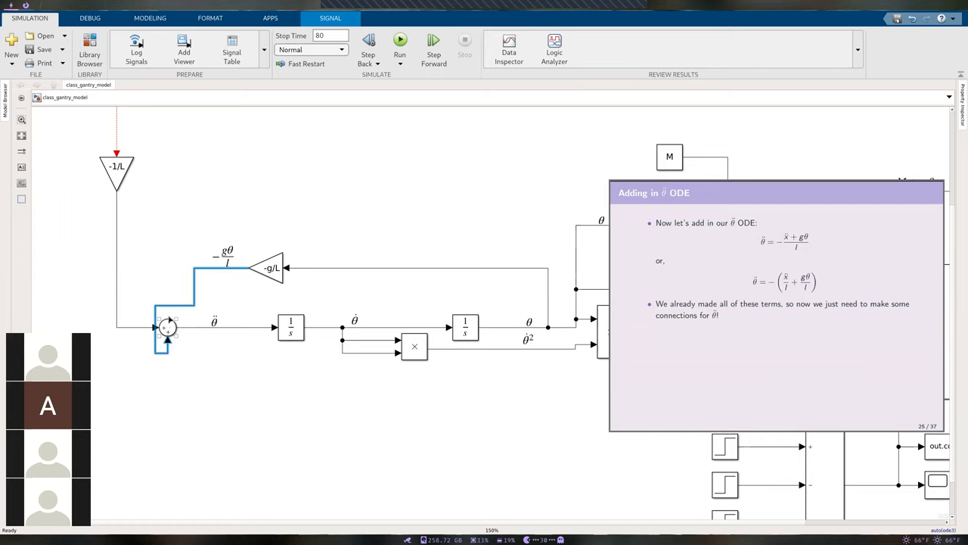
drag(173, 305, 196, 359)
click(205, 378)
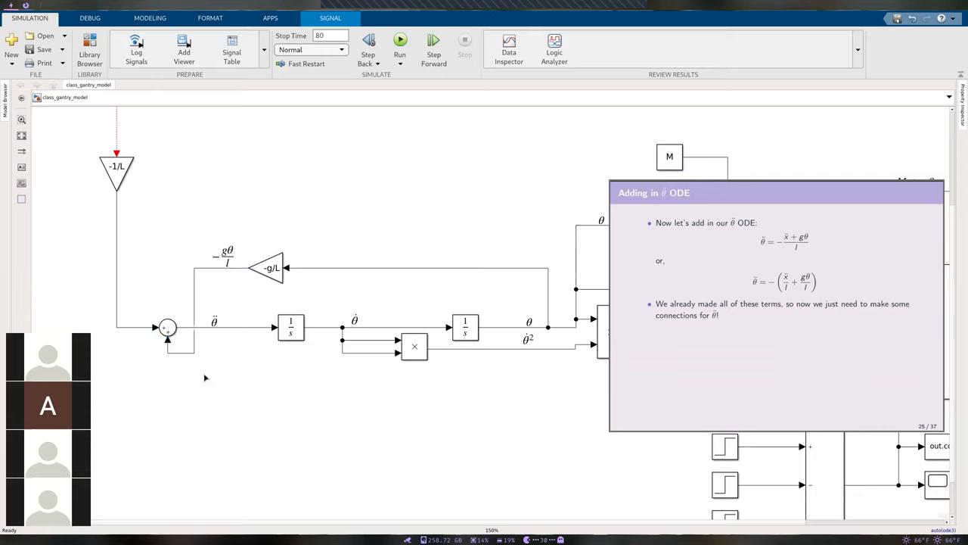
Step: Set the θ̈ Sum block's list of signs to ++| so its inputs sit on the top and left
double_click(167, 327)
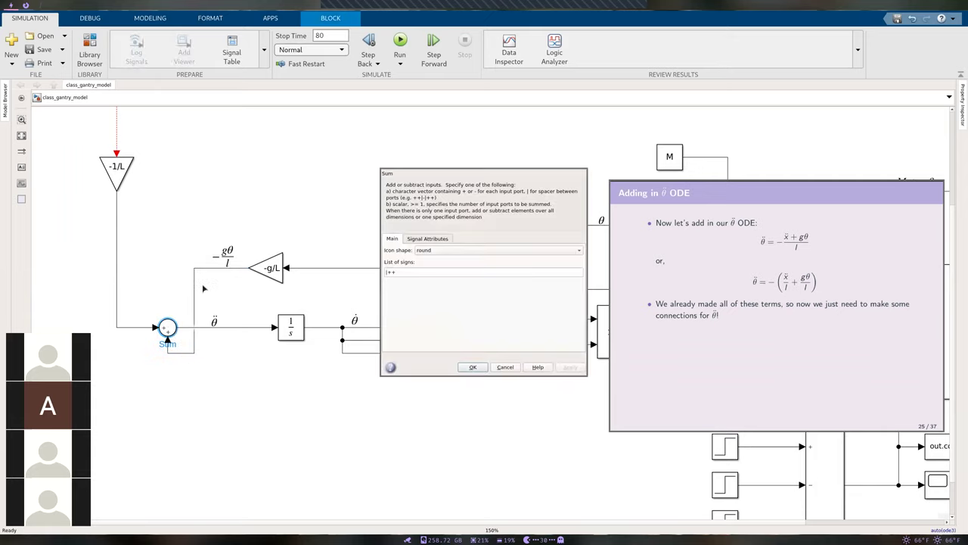
click(393, 273)
key(BackSpace)
key(BackSpace)
key(BackSpace)
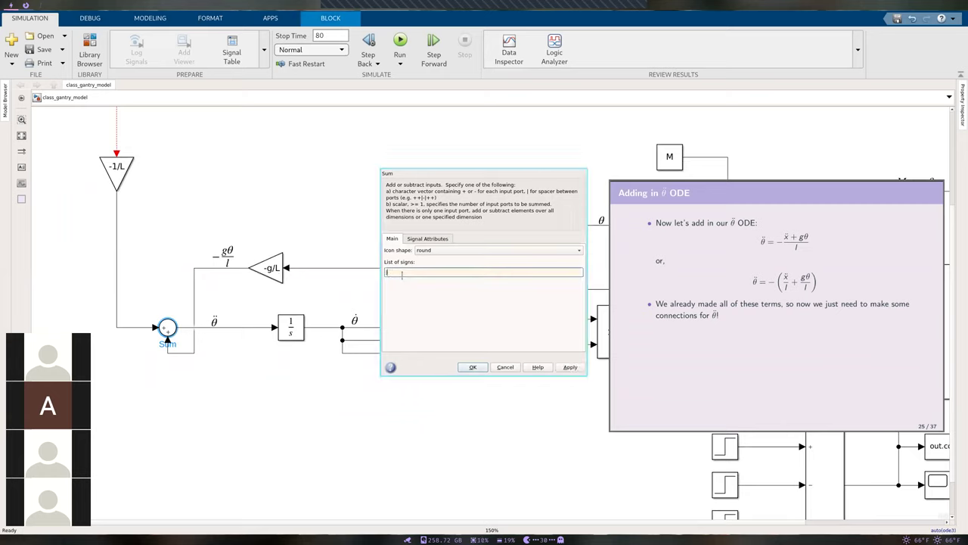
text(++)
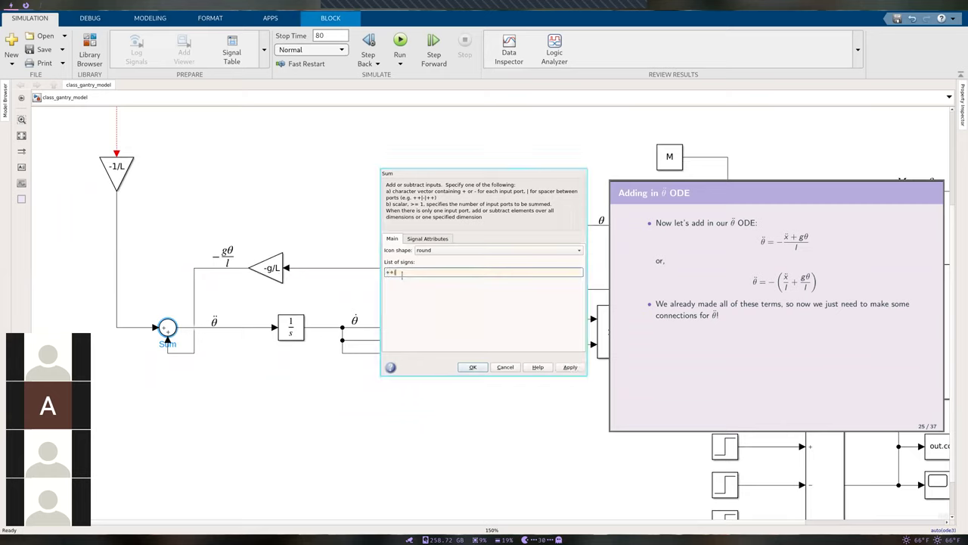
key(Return)
Step: Delete the old lines into the θ̈ Sum block, then wire -g/L to its top input and -1/L to its left input
drag(167, 288, 102, 287)
key(Delete)
click(146, 303)
key(Delete)
mouse_move(246, 268)
mouse_down()
mouse_move(164, 303)
mouse_move(167, 316)
mouse_up()
mouse_move(117, 193)
mouse_down()
mouse_move(148, 323)
mouse_move(157, 327)
mouse_up()
scroll(192, 372, down, 2)
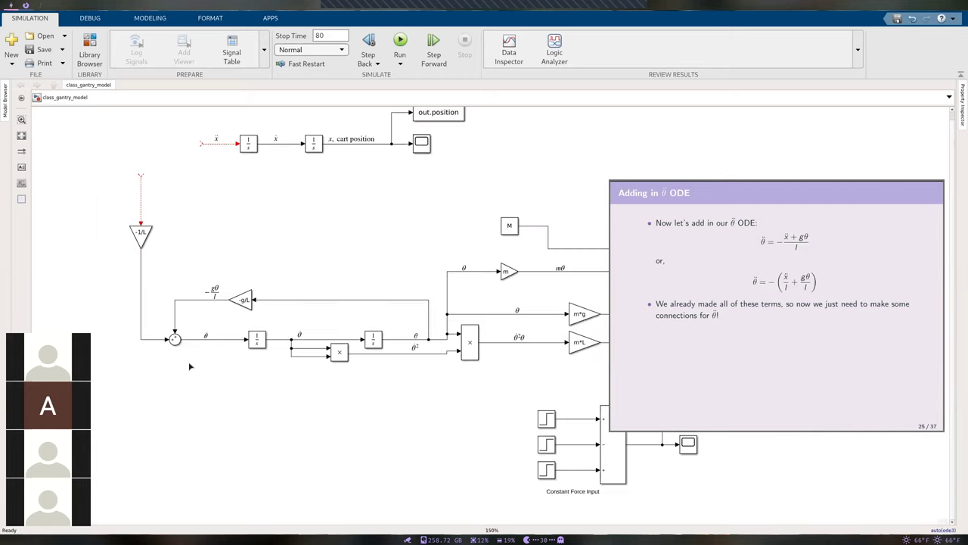